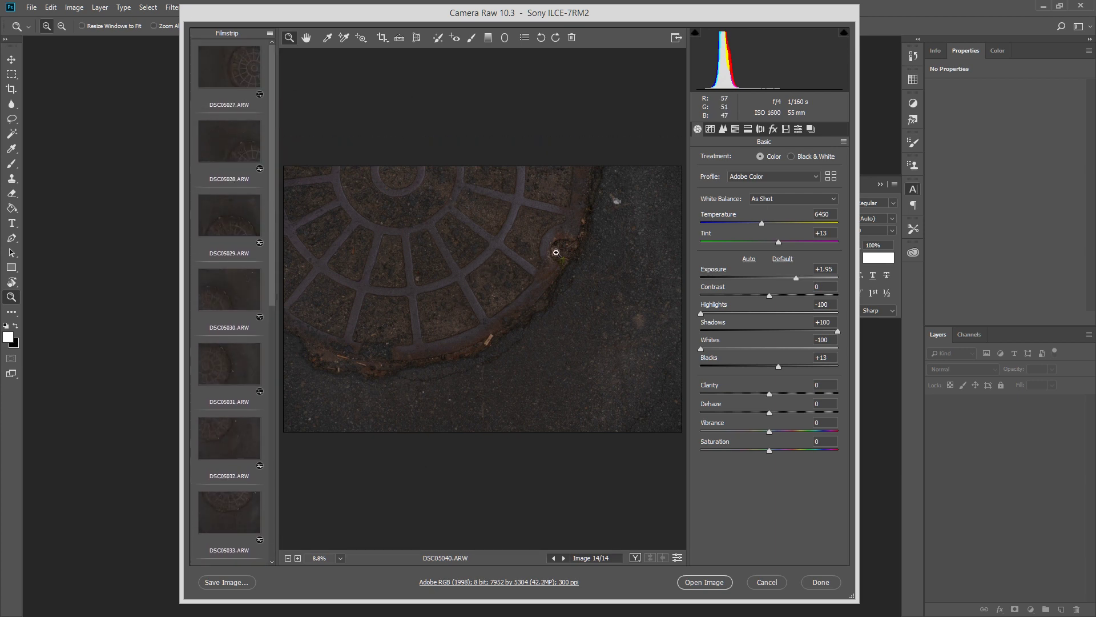
Step: Examine the surface detail of the manhole cover in DSC05040.ARW up close
click(455, 308)
click(473, 252)
click(502, 247)
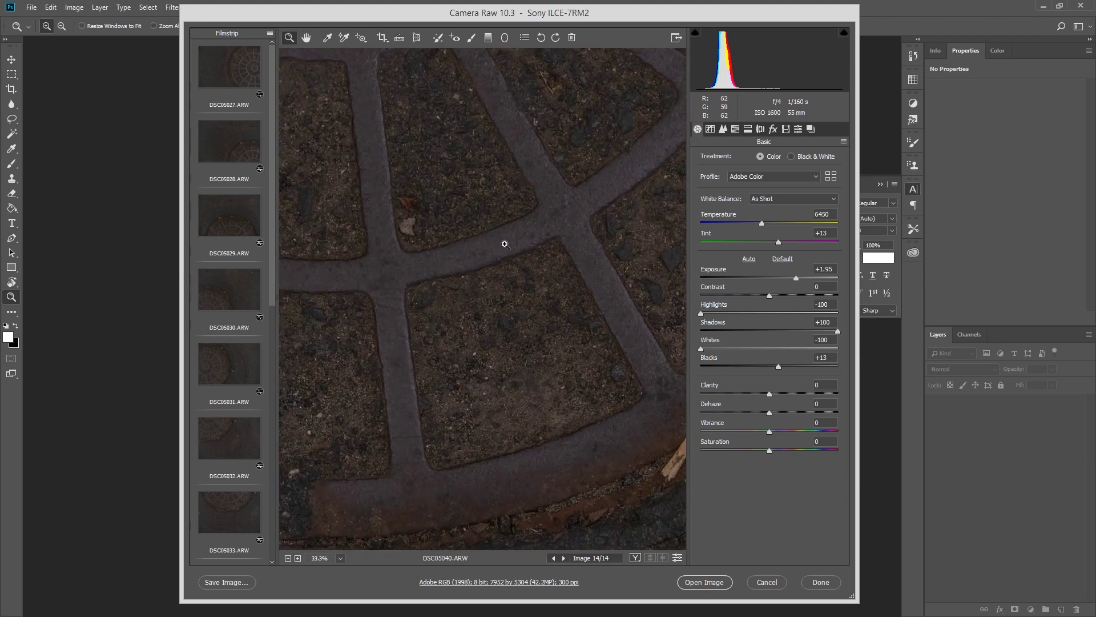
click(498, 196)
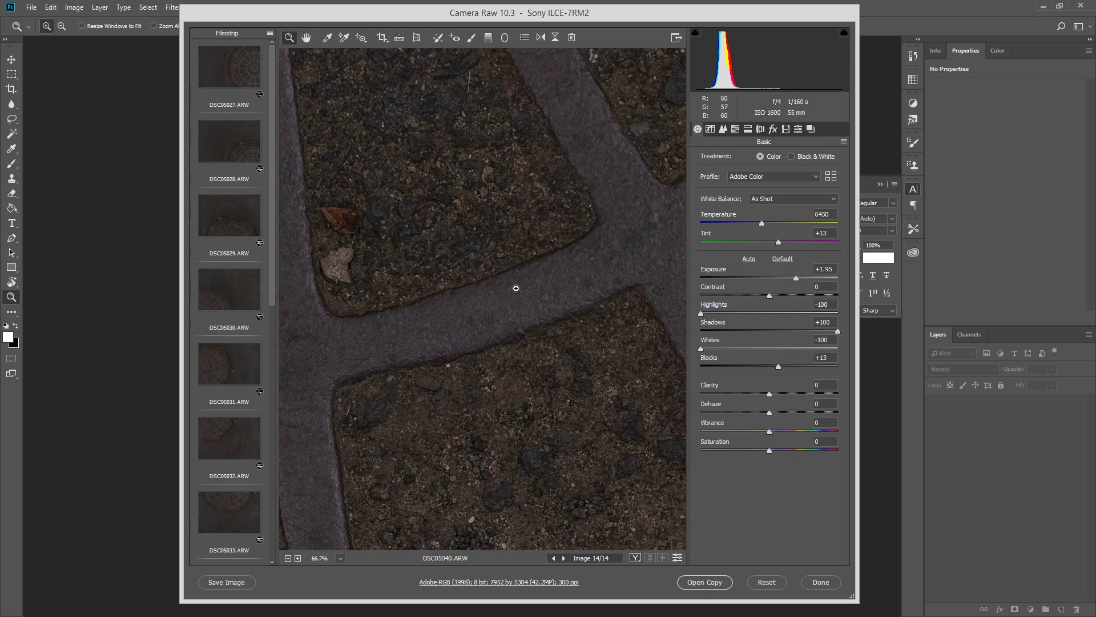
alt+scroll(507, 289, down, 5)
alt+click(447, 285)
alt+click(447, 285)
click(499, 285)
click(524, 283)
alt+click(524, 283)
Step: Look through the raw photos in the filmstrip one by one, starting from DSC05027.ARW
click(255, 85)
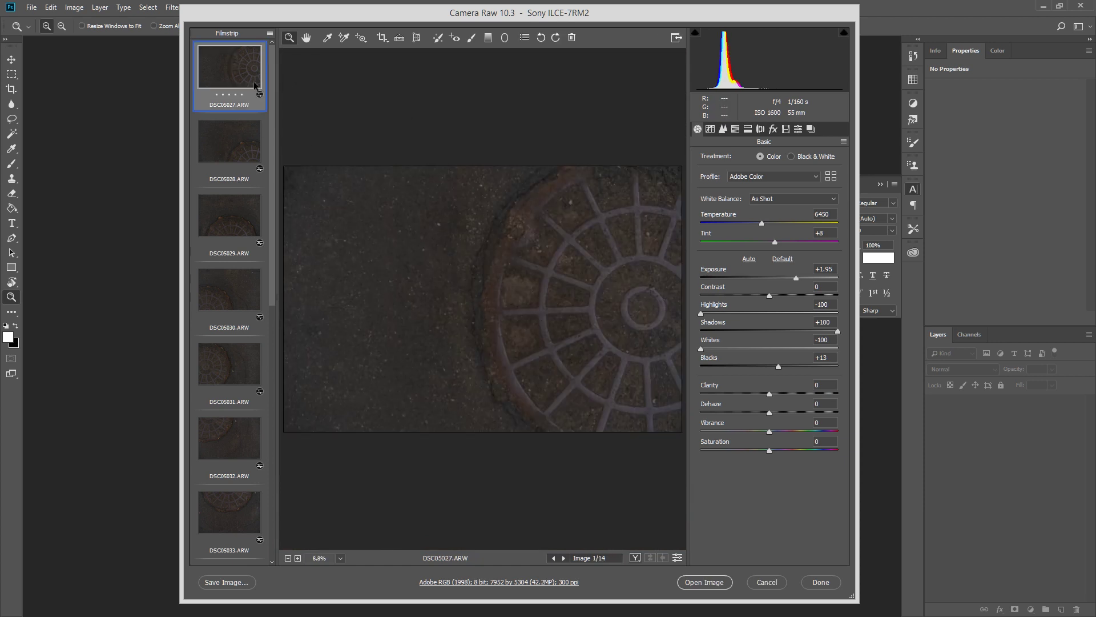
click(235, 142)
click(233, 212)
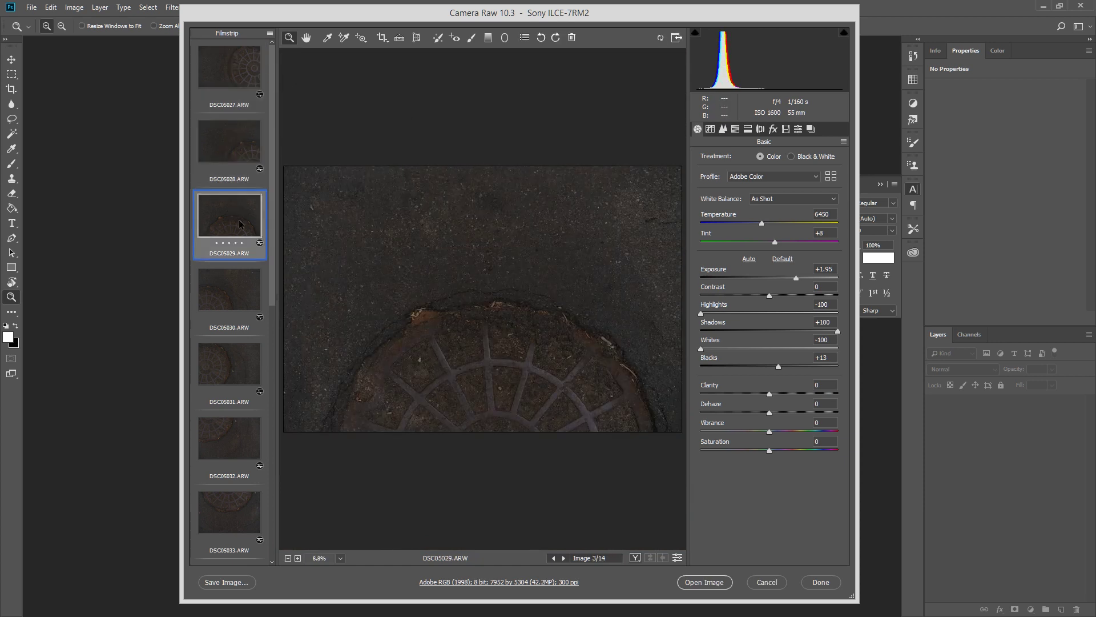
scroll(244, 220, down, 1)
click(235, 200)
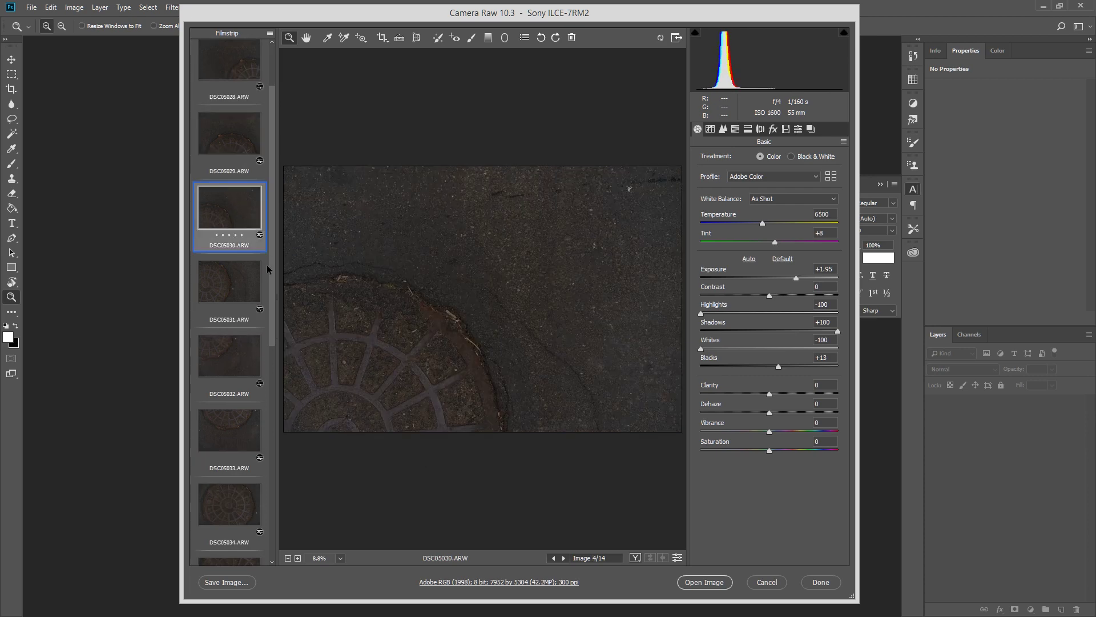
click(238, 283)
scroll(240, 283, down, 1)
click(236, 332)
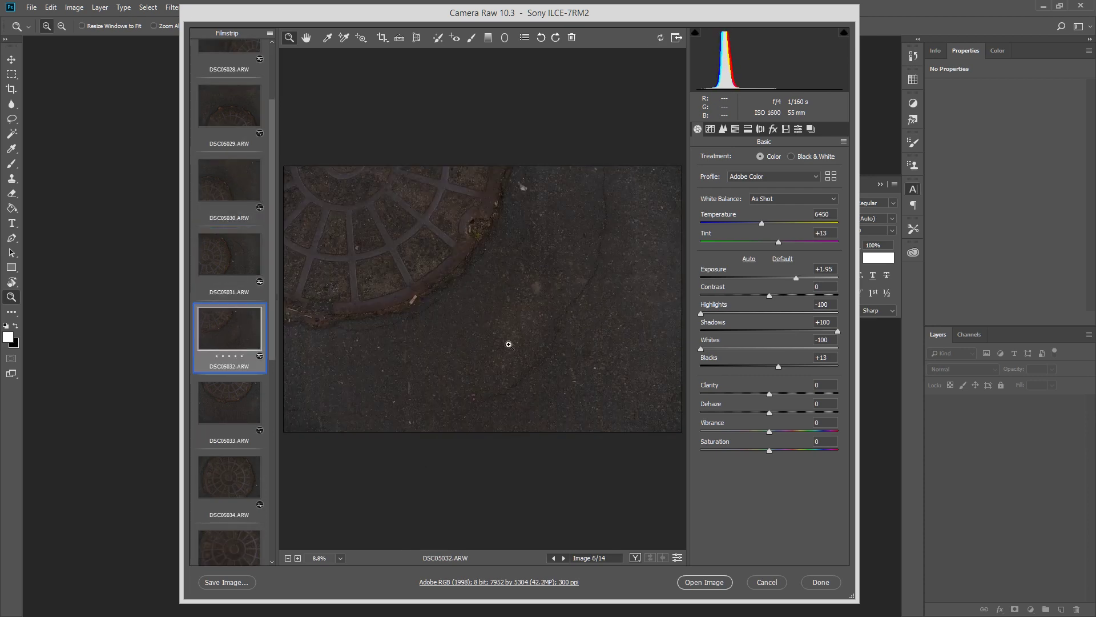
click(245, 394)
scroll(228, 411, down, 1)
click(237, 402)
scroll(233, 395, down, 1)
click(239, 437)
Step: Select all the raw photos in the filmstrip and open them as images
scroll(237, 436, down, 1)
key(ctrl+a)
click(704, 582)
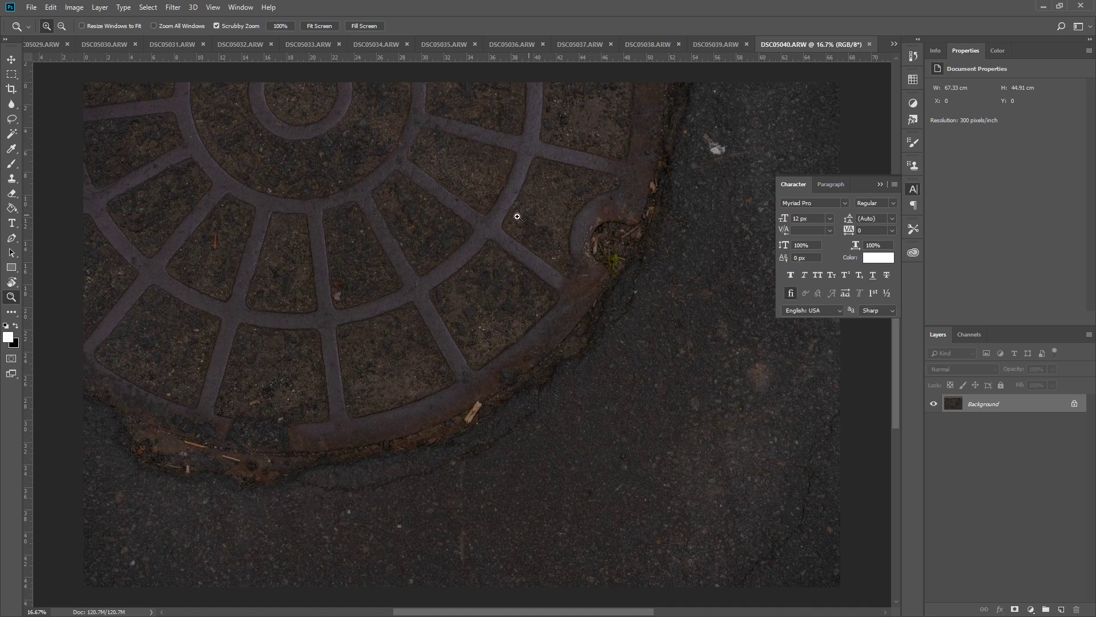
Step: Look back through the open photos to DSC05036.ARW and examine its manhole cover detail up close
click(716, 44)
click(654, 43)
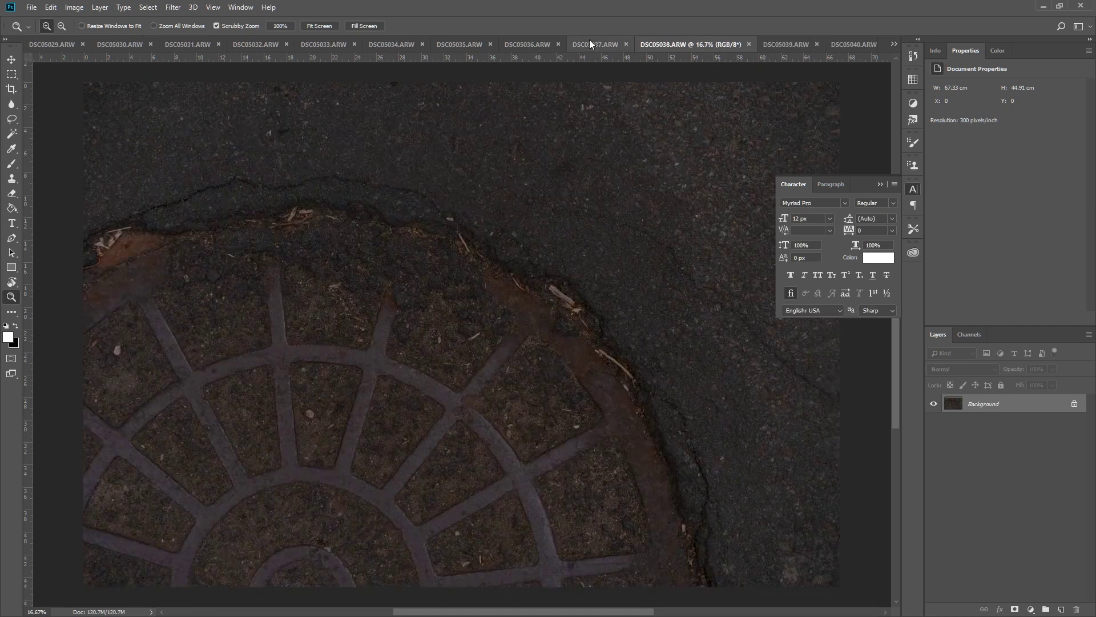
click(588, 44)
click(535, 45)
click(464, 317)
click(432, 330)
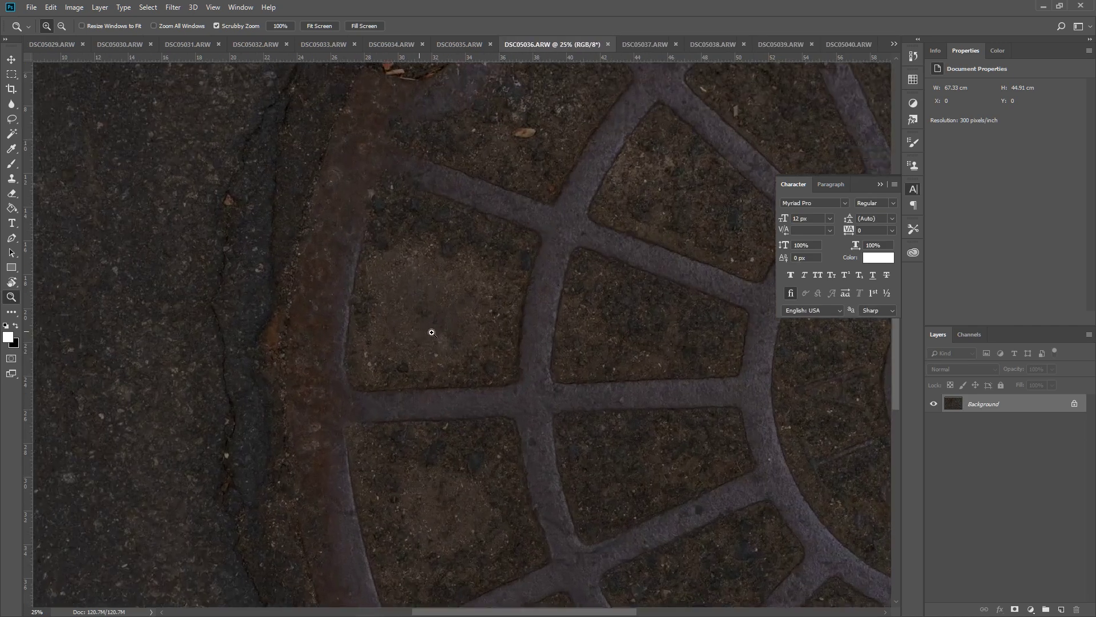
click(432, 333)
key(ctrl+plus)
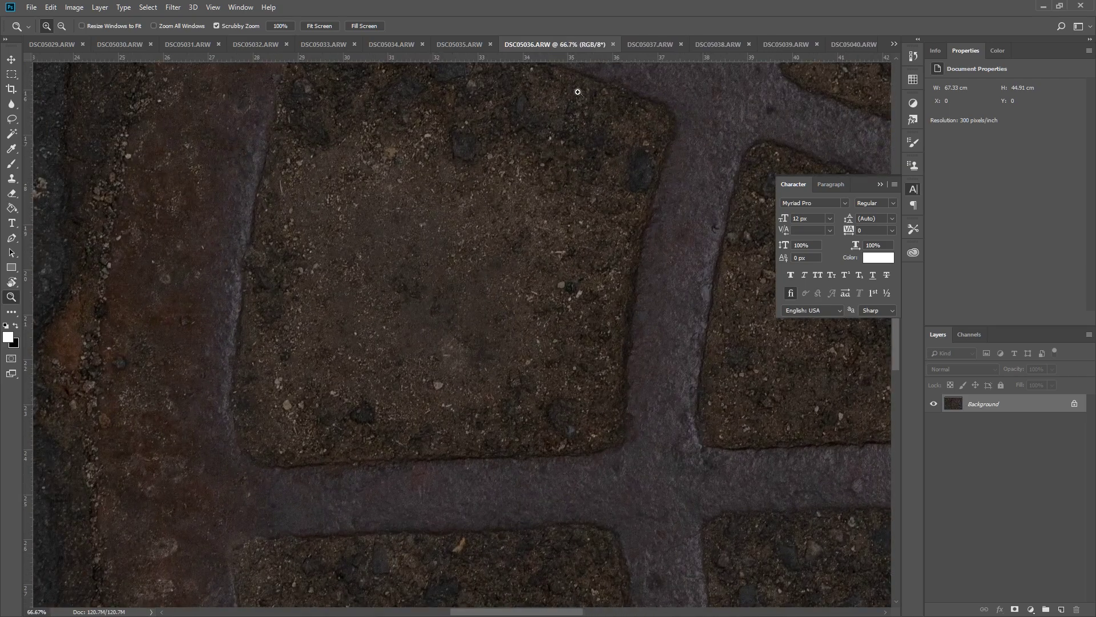
click(527, 169)
drag(318, 243, 771, 485)
drag(326, 248, 618, 366)
alt+click(641, 229)
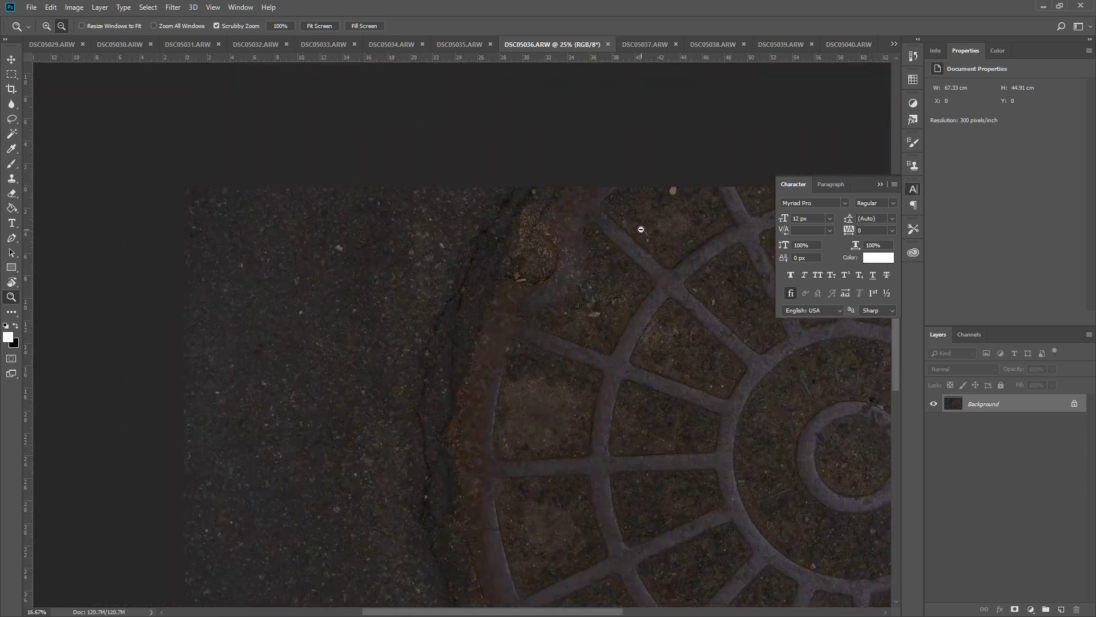
alt+click(641, 230)
drag(529, 416, 568, 258)
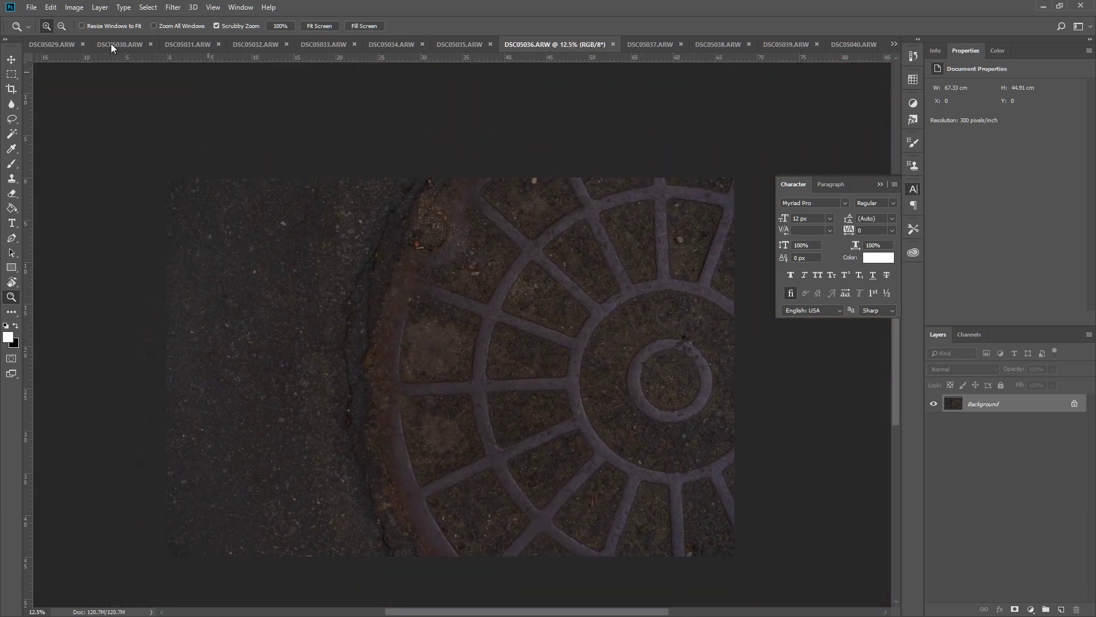
Step: Review the open photos from DSC05035.ARW back to DSC05029.ARW to compare how they cover the manhole
click(452, 46)
click(379, 46)
click(313, 44)
click(241, 44)
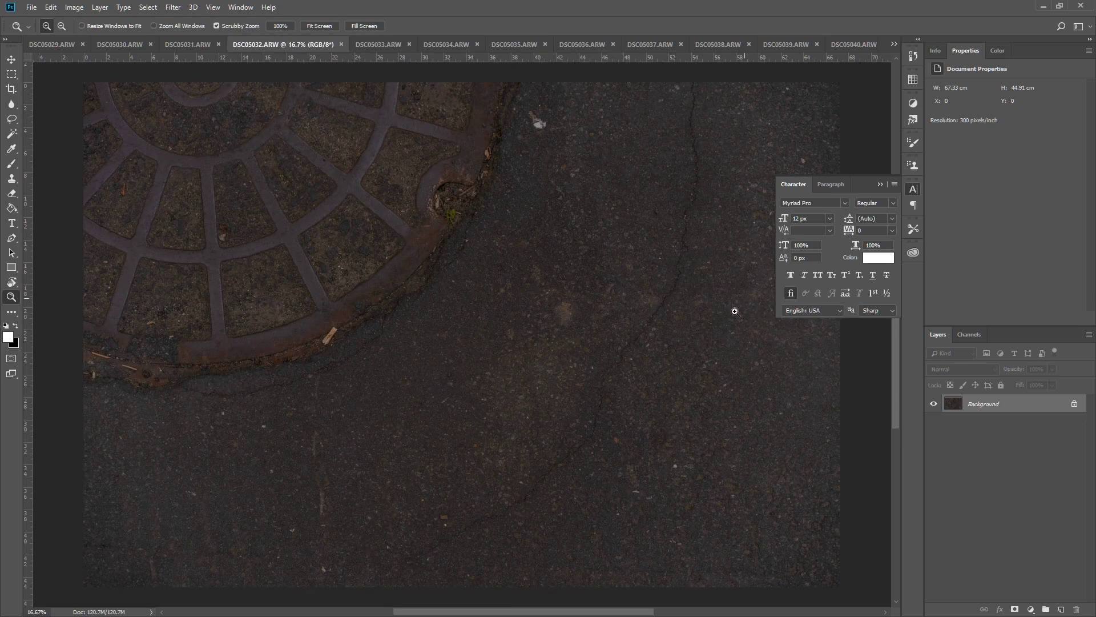
mouse_move(396, 255)
mouse_down()
mouse_move(469, 258)
mouse_move(367, 255)
mouse_move(379, 259)
mouse_up()
click(63, 44)
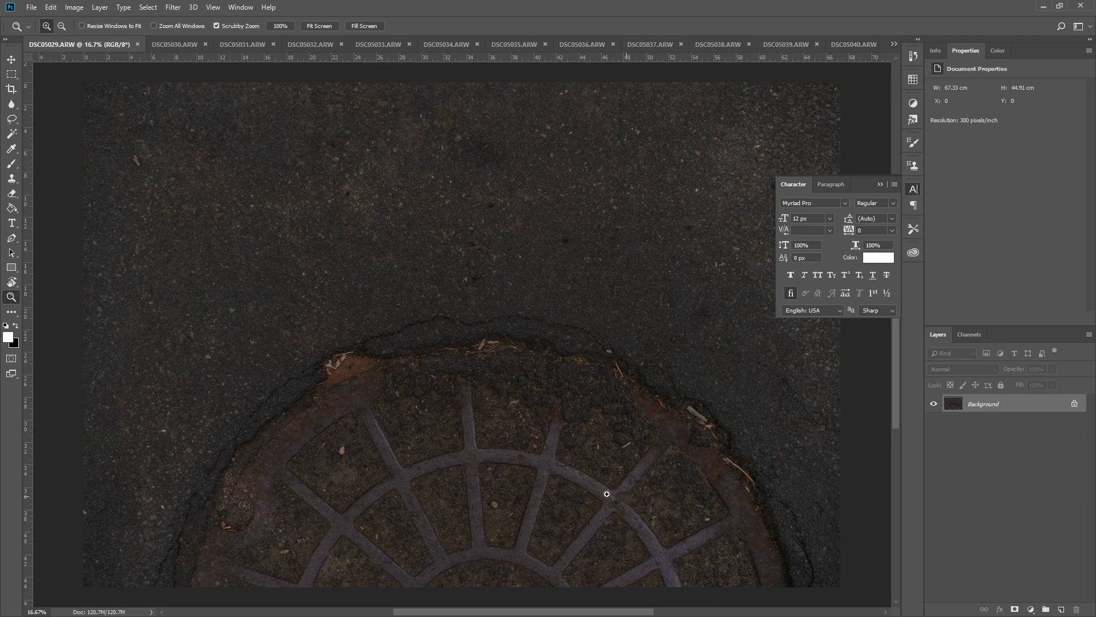
Step: Run Photomerge on all open files with the Perspective layout, blended images and Content Aware Fill Transparent Areas enabled
click(32, 8)
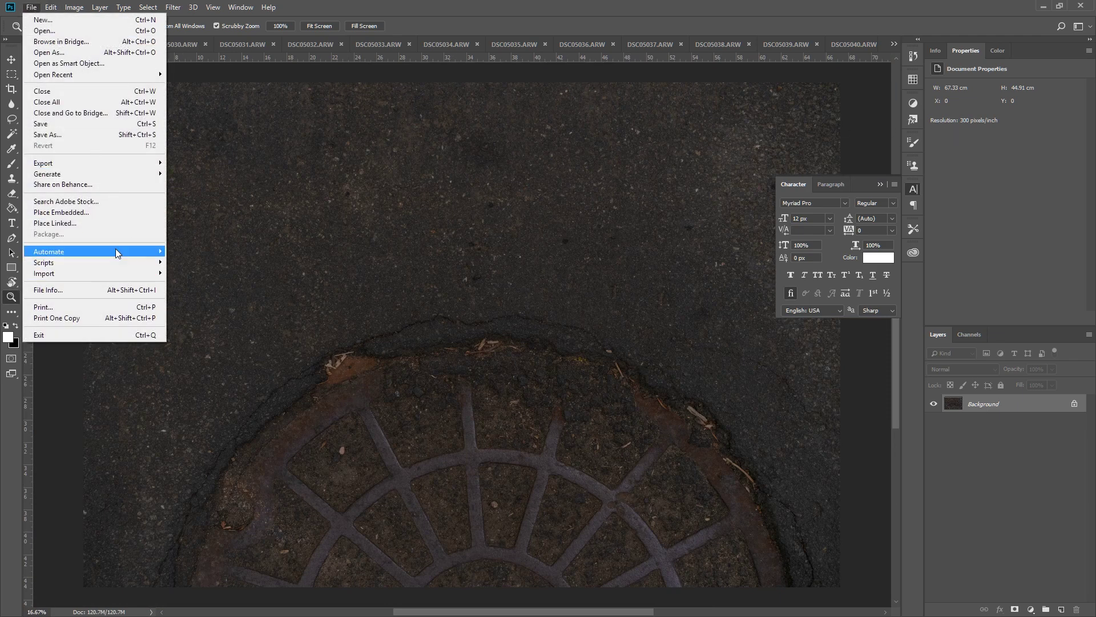
mouse_move(115, 249)
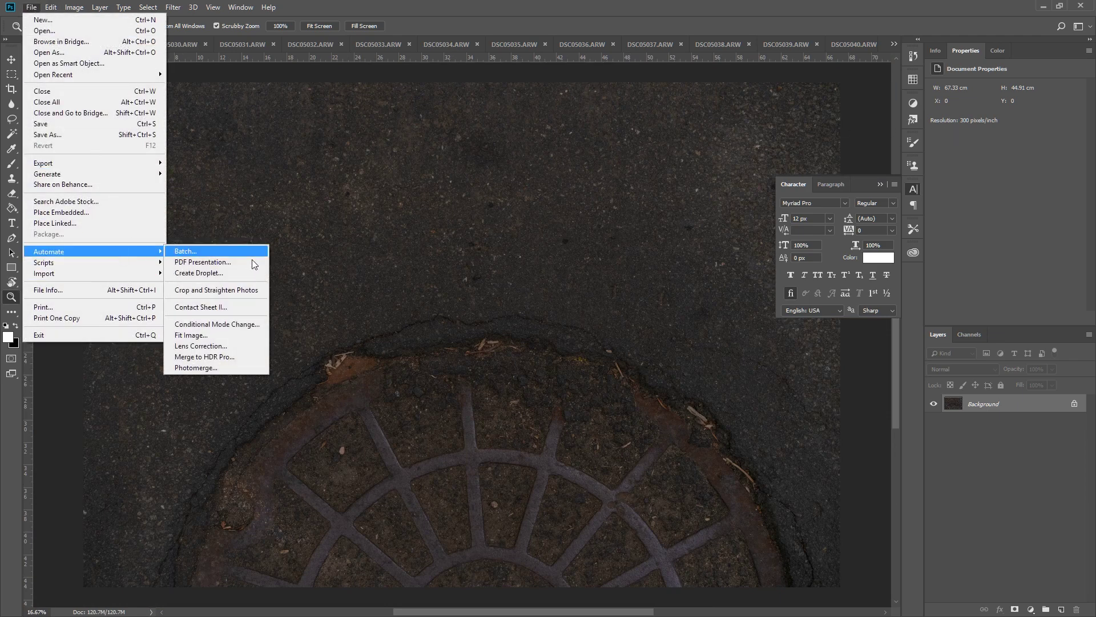
click(234, 366)
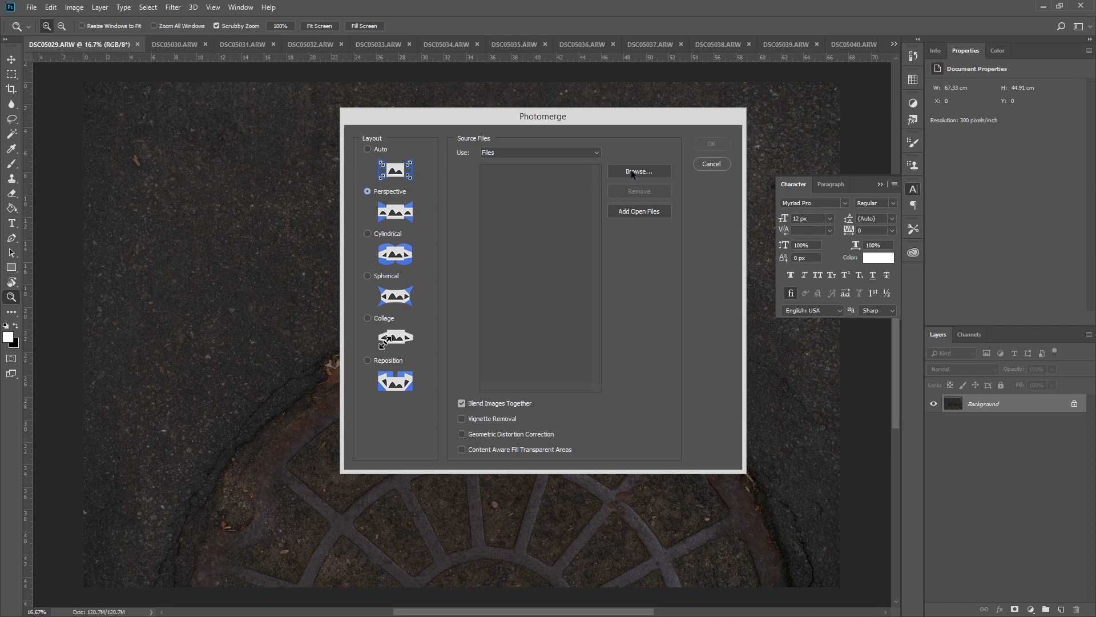
click(635, 211)
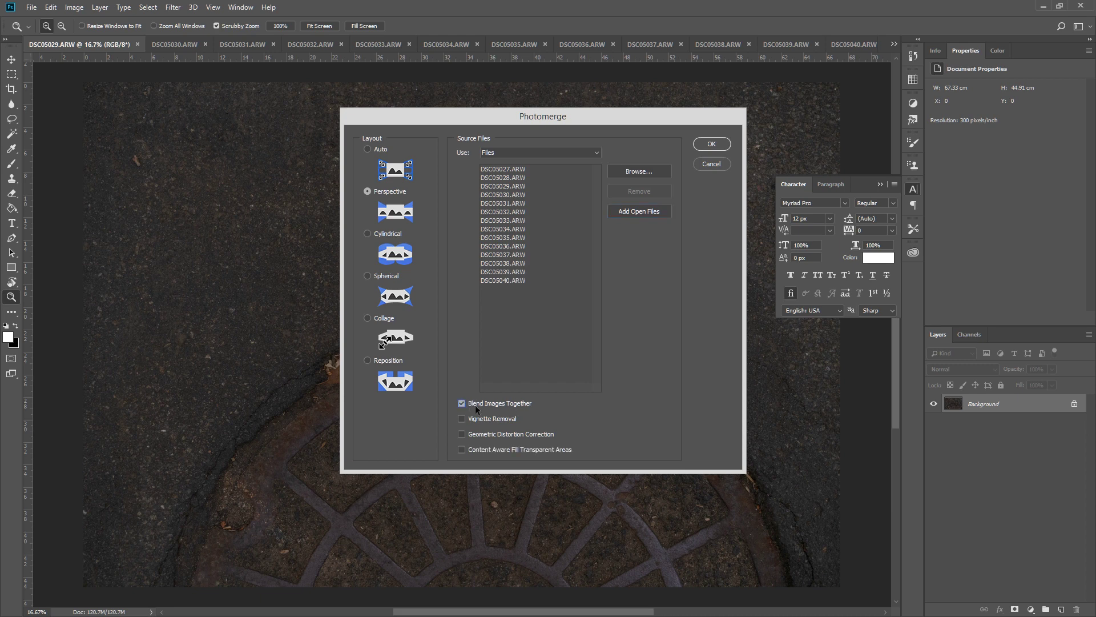
click(484, 449)
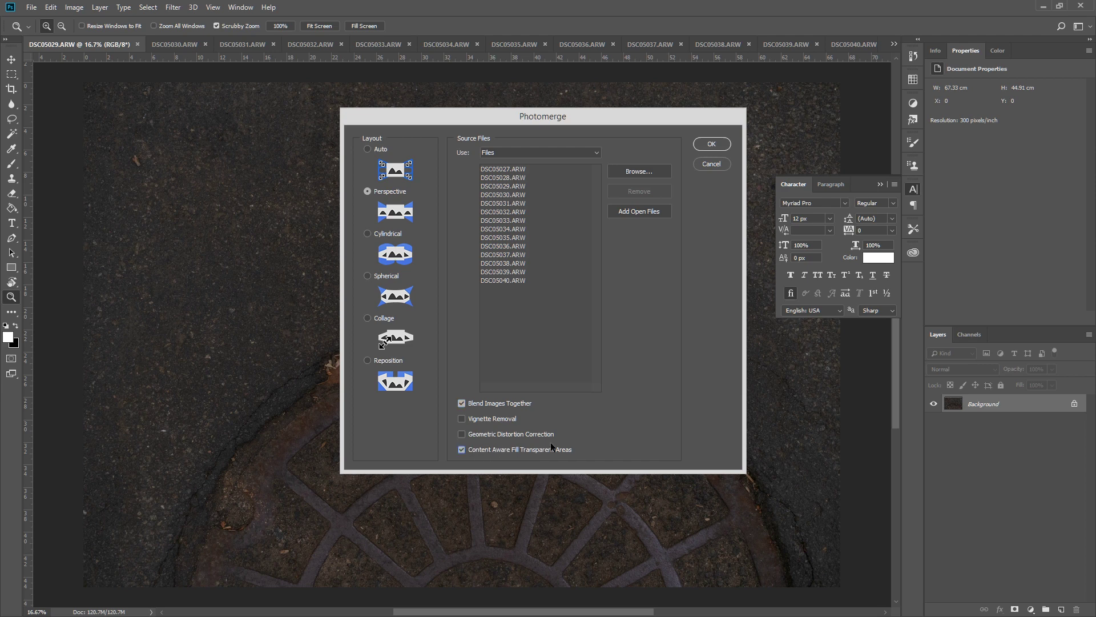
click(711, 144)
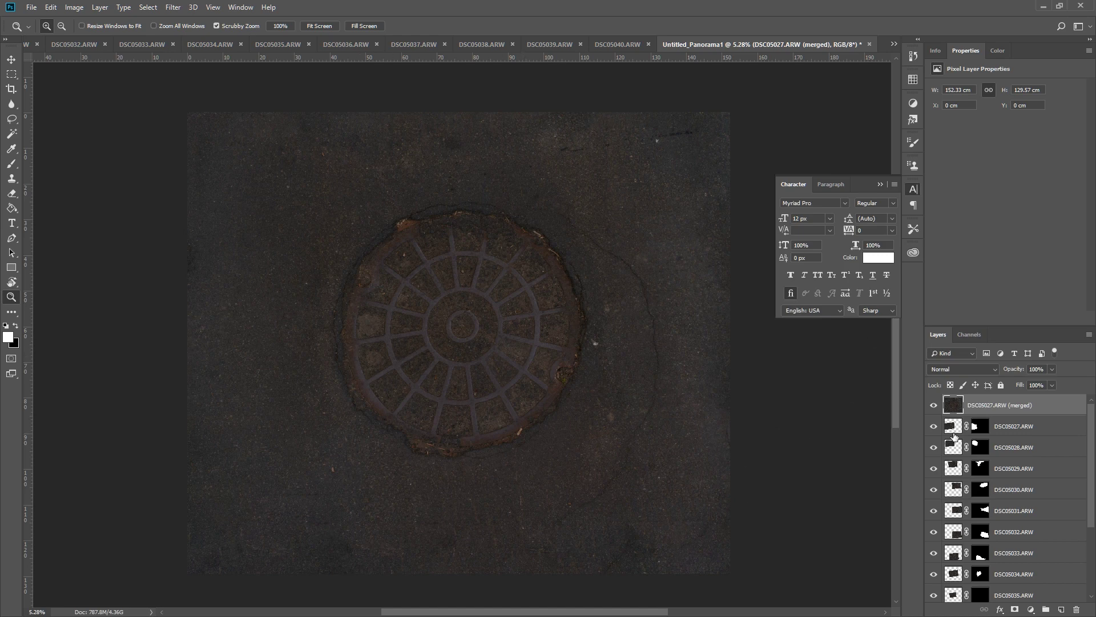
Step: Toggle the merged layer's visibility to compare the filled panorama with the unfilled photo layers beneath it
click(933, 407)
click(933, 406)
click(933, 406)
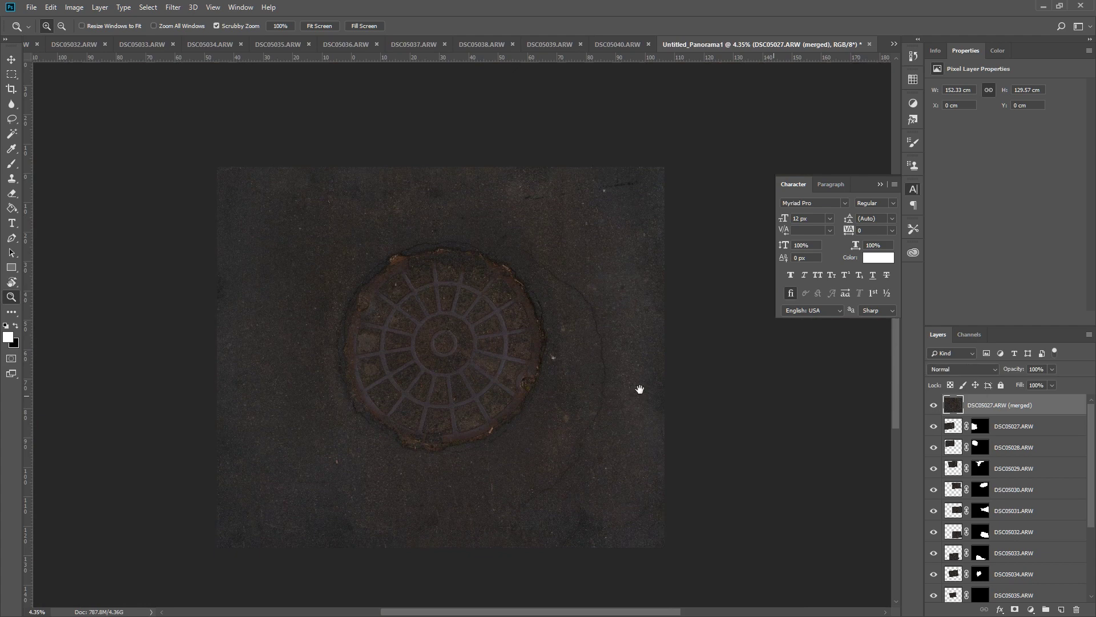
drag(639, 389, 601, 386)
click(933, 408)
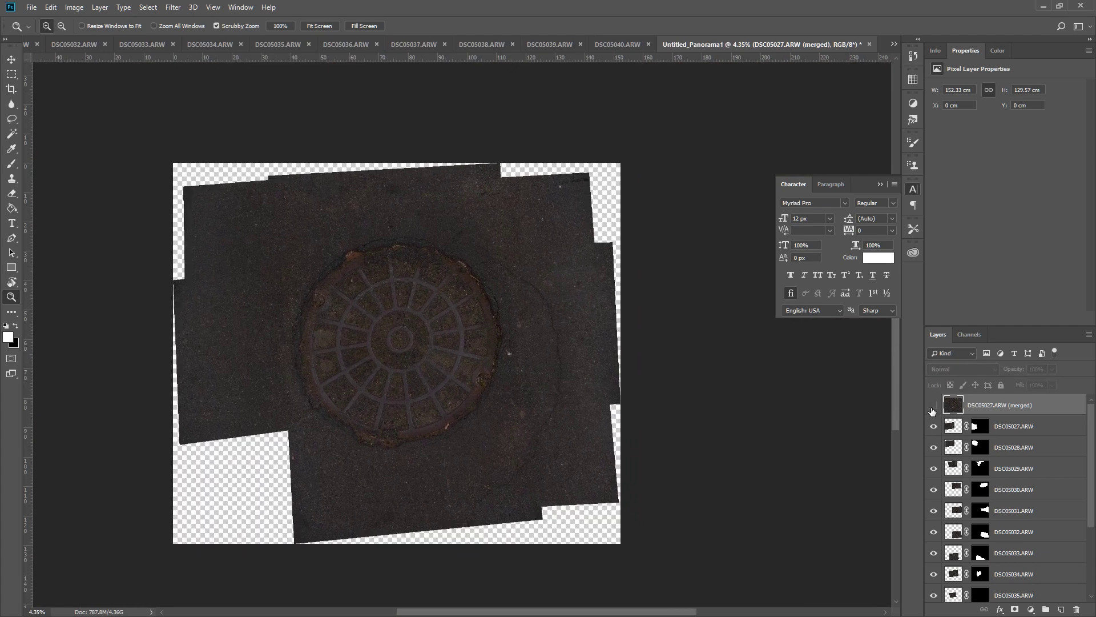
scroll(981, 489, down, 3)
click(294, 348)
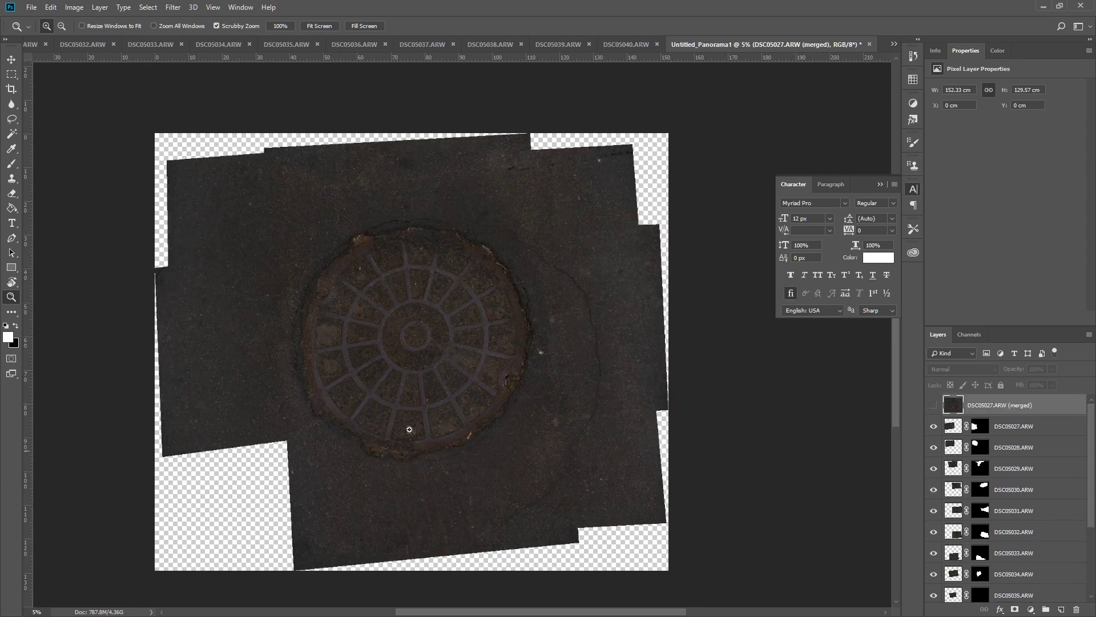
click(934, 405)
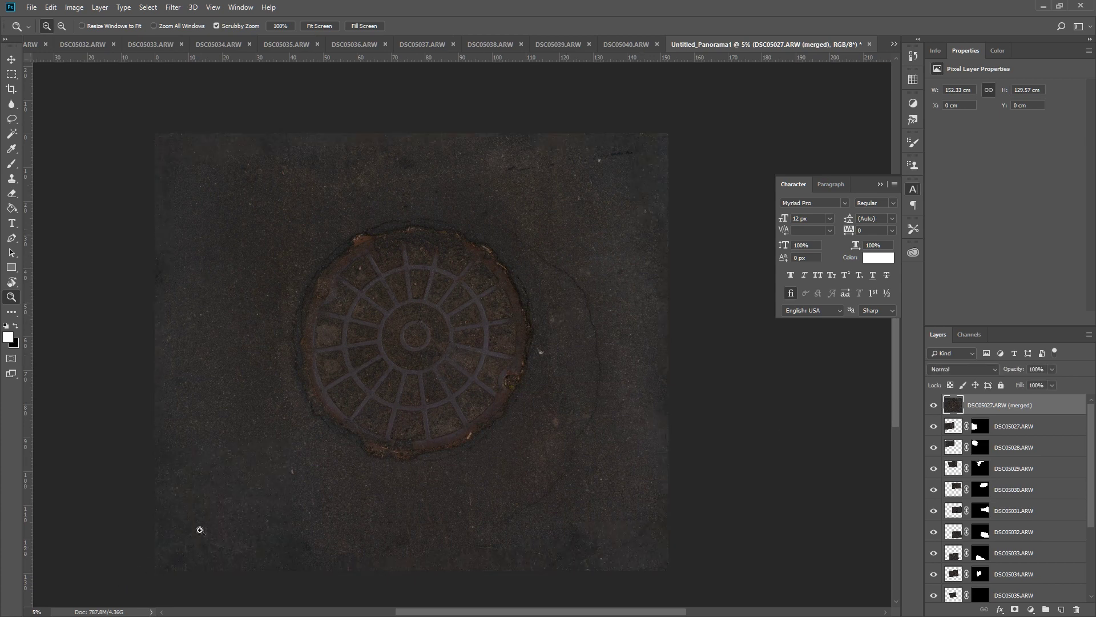
Step: Inspect the merged panorama at several zoom levels, checking the manhole cover and the surrounding asphalt
drag(488, 350, 534, 329)
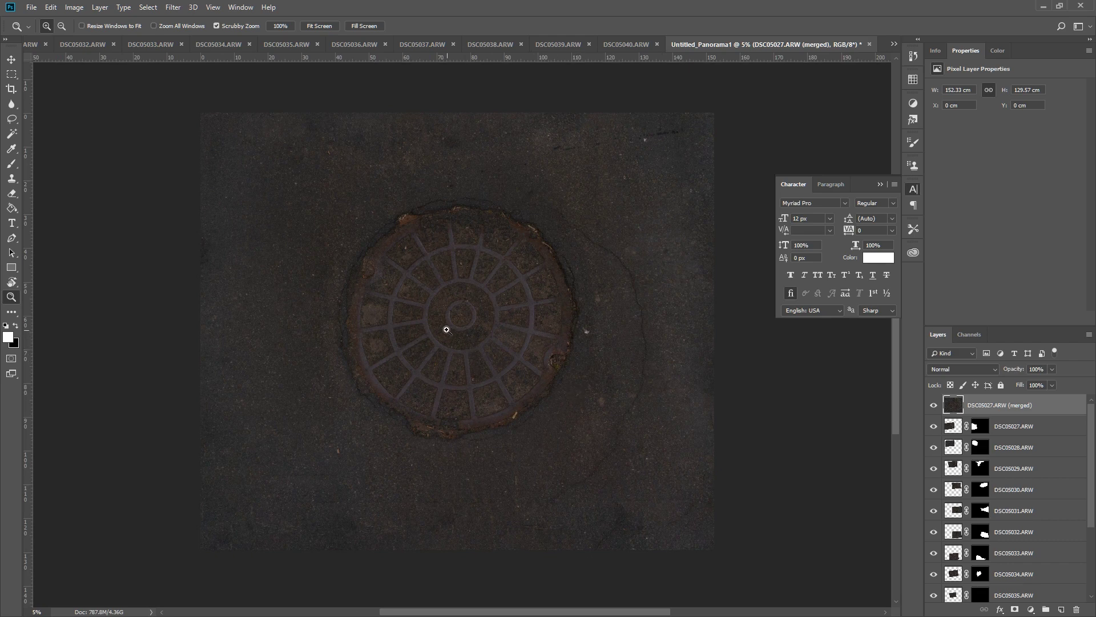
drag(319, 288, 421, 350)
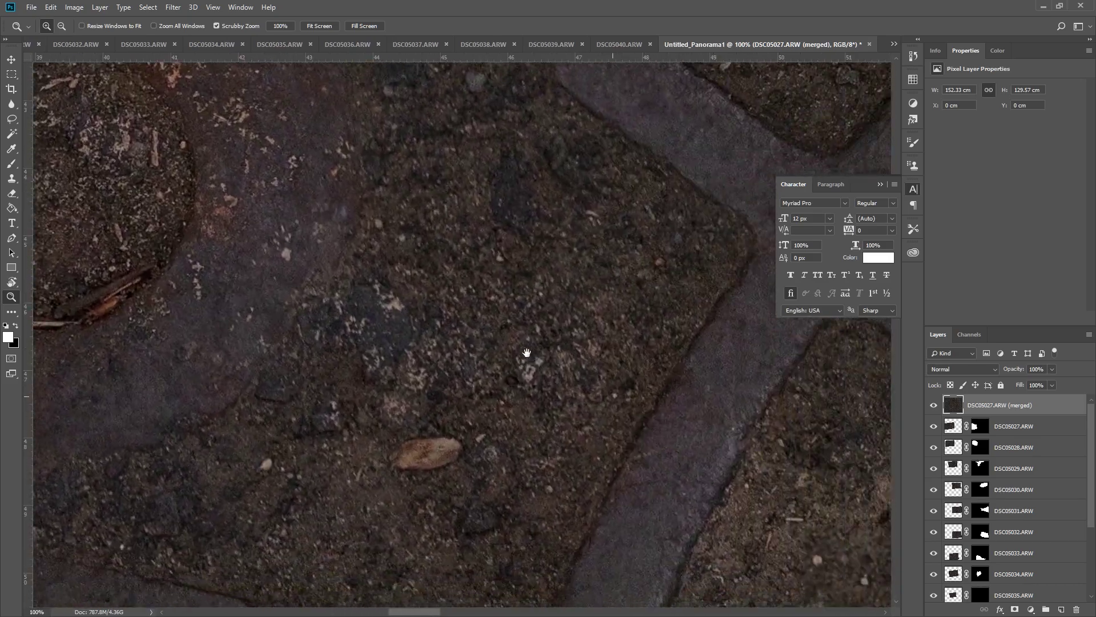
alt+scroll(602, 362, down, 3)
alt+click(607, 366)
alt+click(606, 366)
alt+click(637, 390)
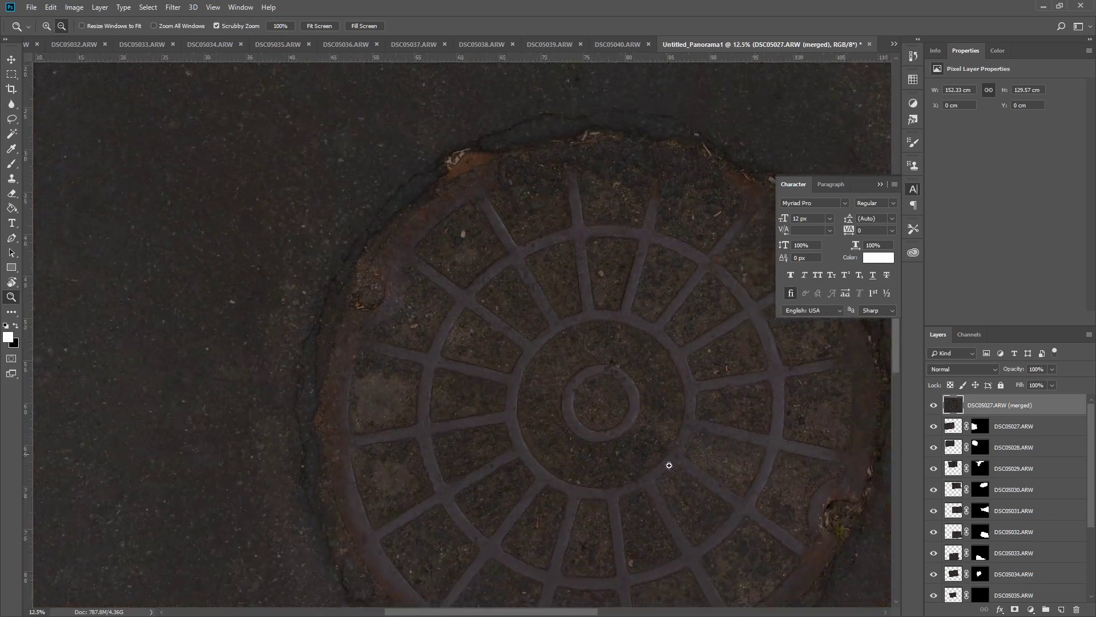
drag(817, 485, 547, 411)
alt+scroll(547, 411, down, 1)
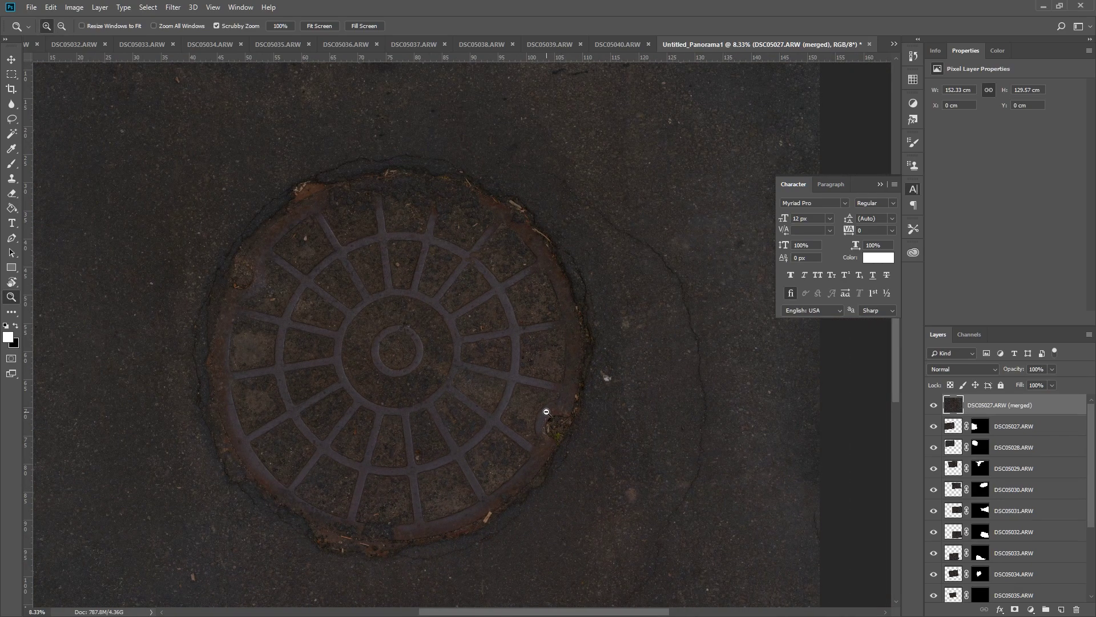
alt+click(323, 392)
drag(372, 302, 472, 350)
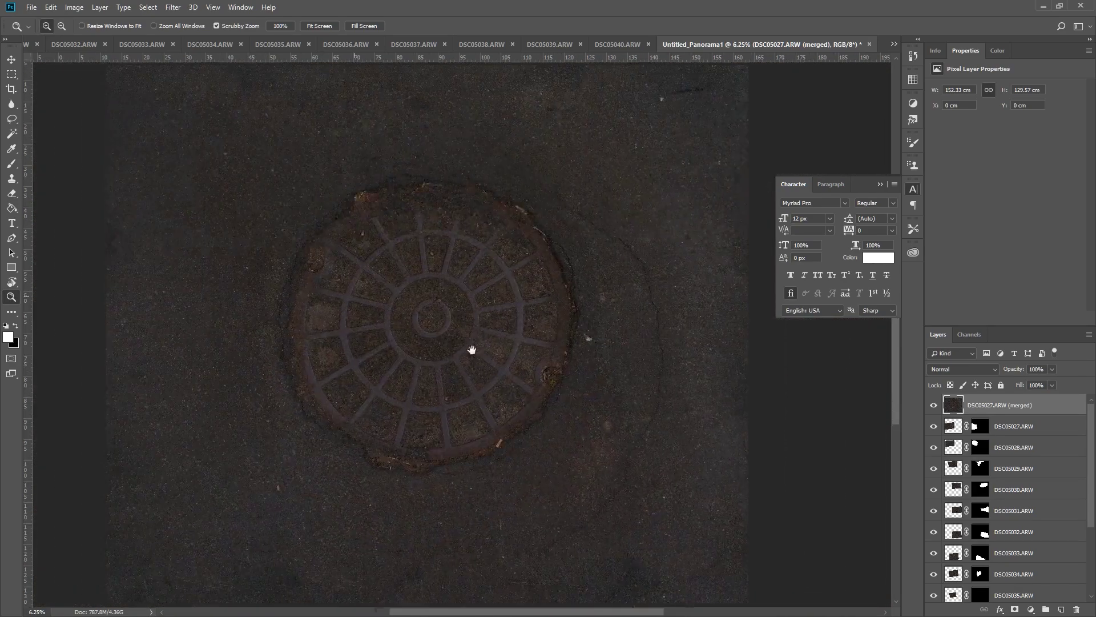
drag(749, 255, 640, 267)
alt+scroll(640, 266, up, 2)
alt+scroll(648, 269, up, 1)
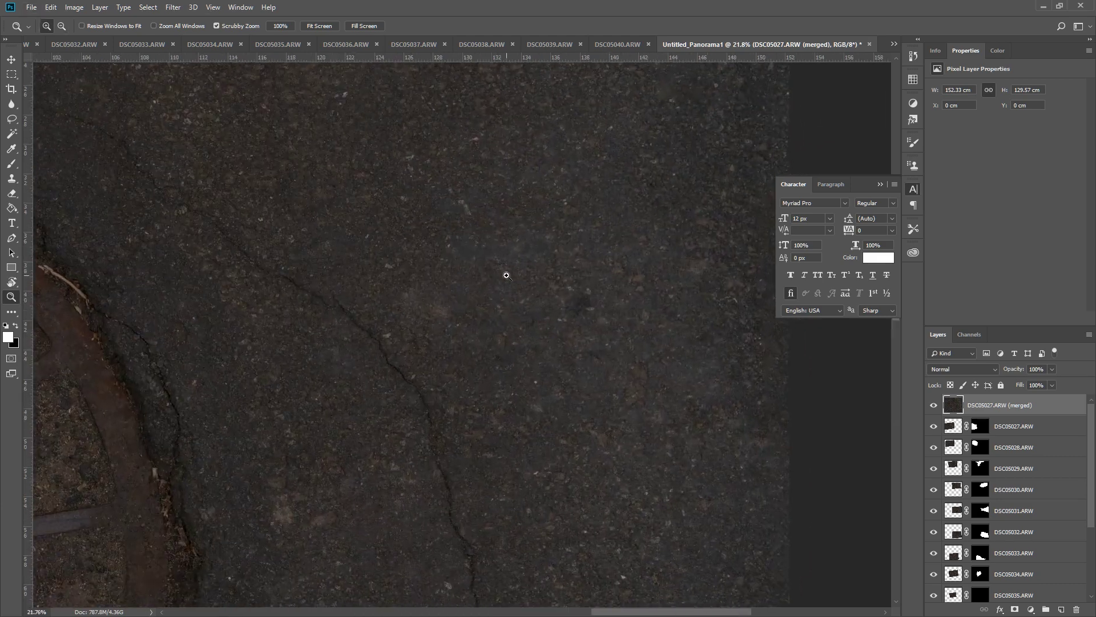
alt+scroll(504, 274, down, 4)
drag(520, 298, 531, 298)
Step: Check the panorama's pixel dimensions in Image Size without changing them
click(100, 7)
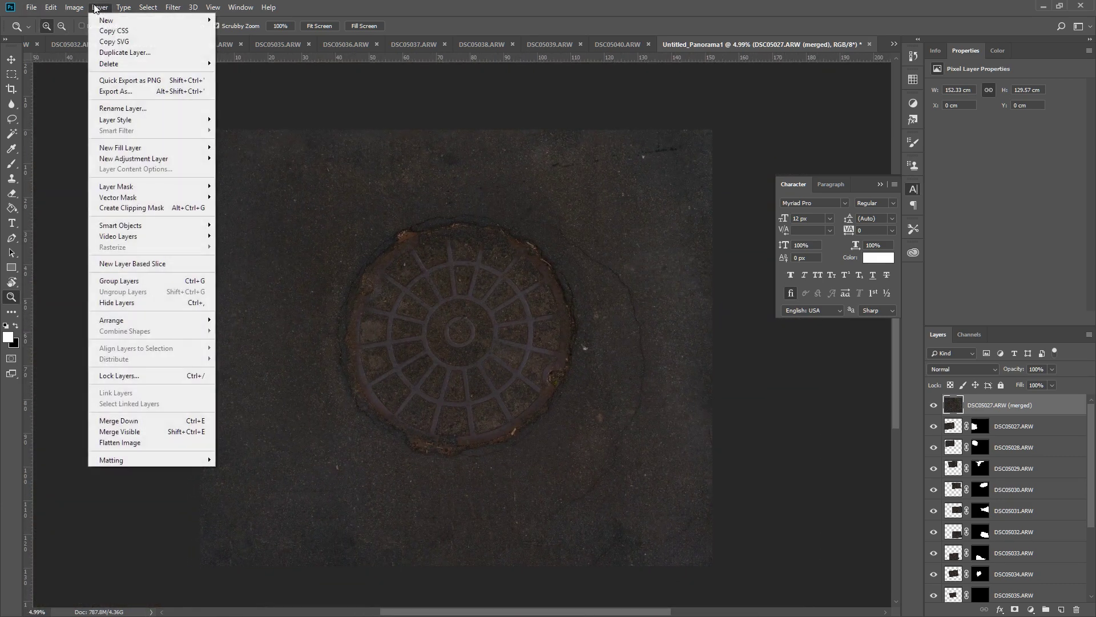
click(139, 94)
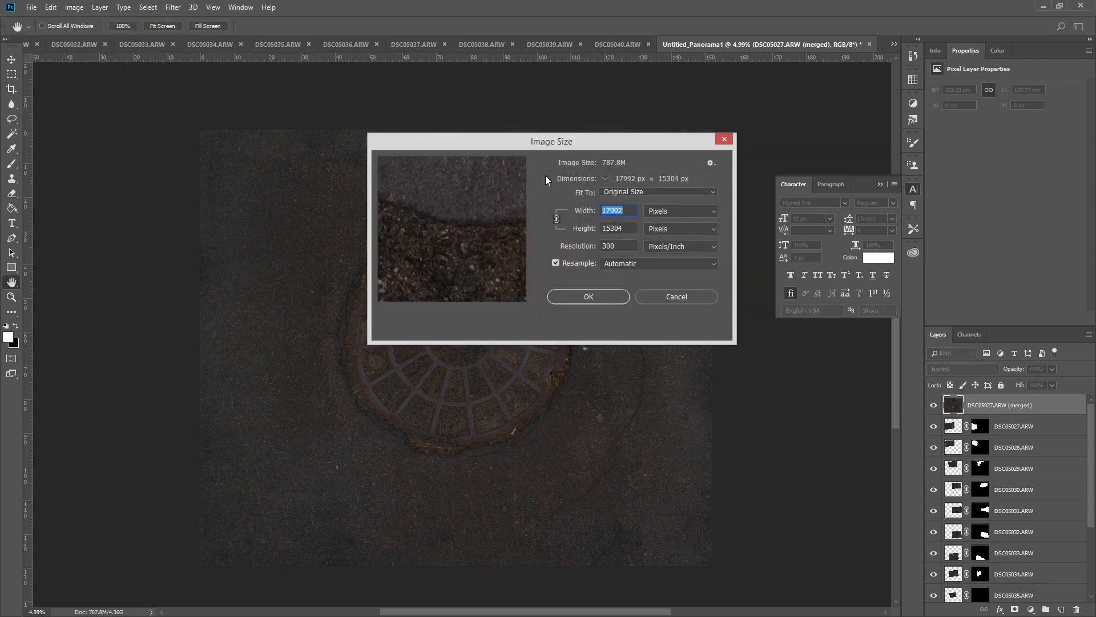
click(676, 297)
Step: Crop the panorama to a square of about 113 cm per side around the manhole cover
key(c)
shift+drag(308, 174, 839, 528)
key(Return)
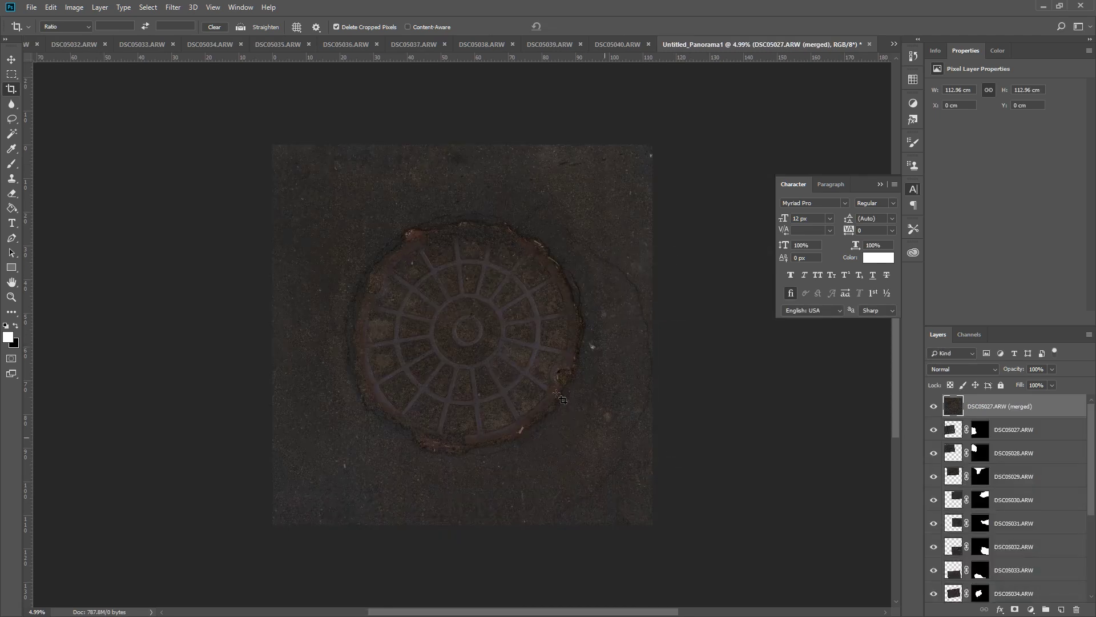
Step: Inspect the cropped image up close along the lower and upper edges of the manhole cover
key(z)
drag(522, 366, 569, 376)
drag(465, 403, 619, 284)
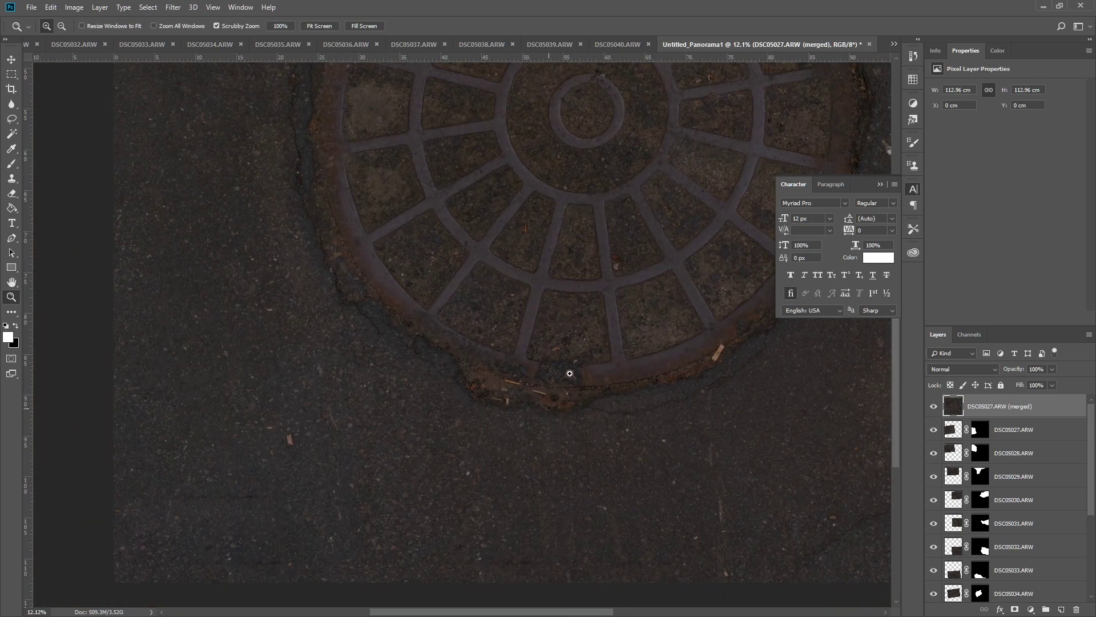
drag(484, 400, 454, 400)
drag(548, 311, 447, 382)
drag(504, 268, 692, 423)
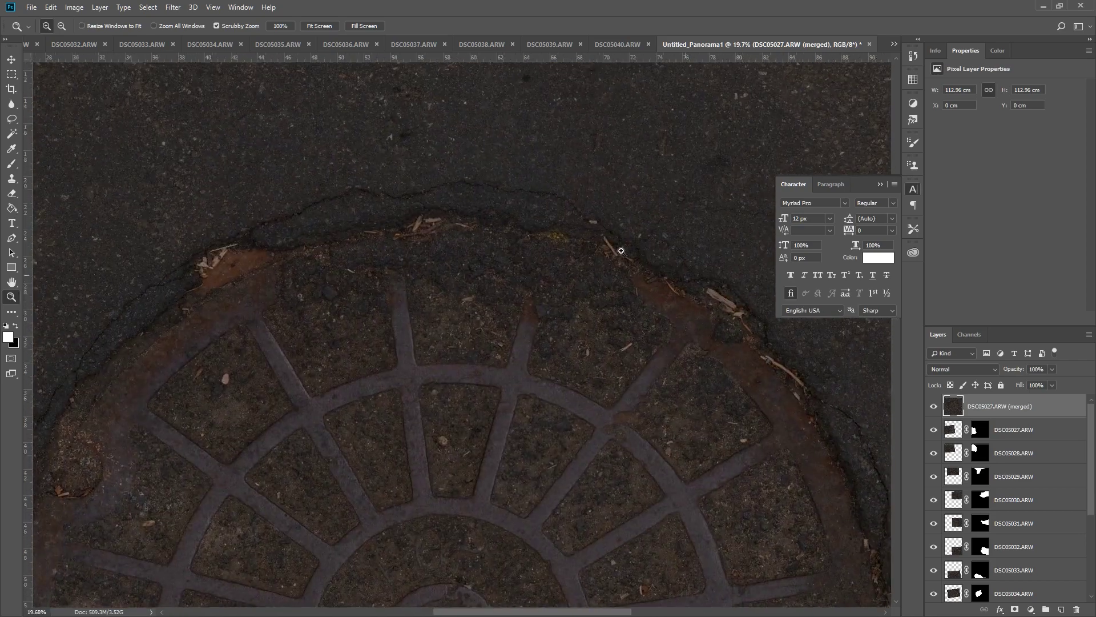
Step: Examine the cropped image up close around the manhole cover's rim, spokes and surrounding asphalt for stitching faults
drag(225, 296, 506, 141)
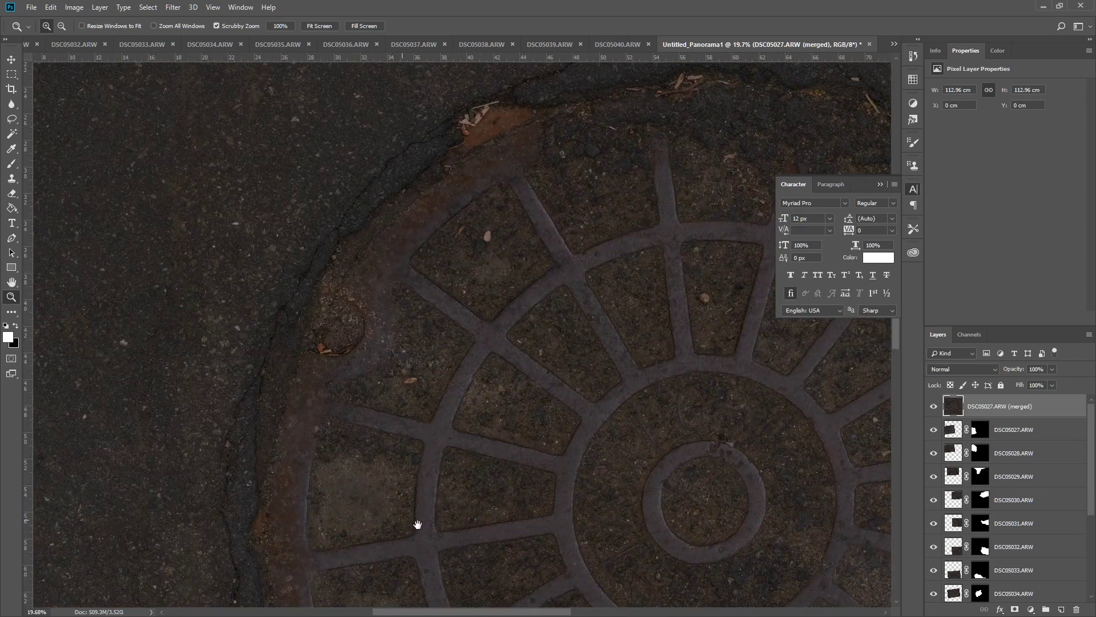
drag(419, 499, 335, 189)
drag(445, 404, 324, 413)
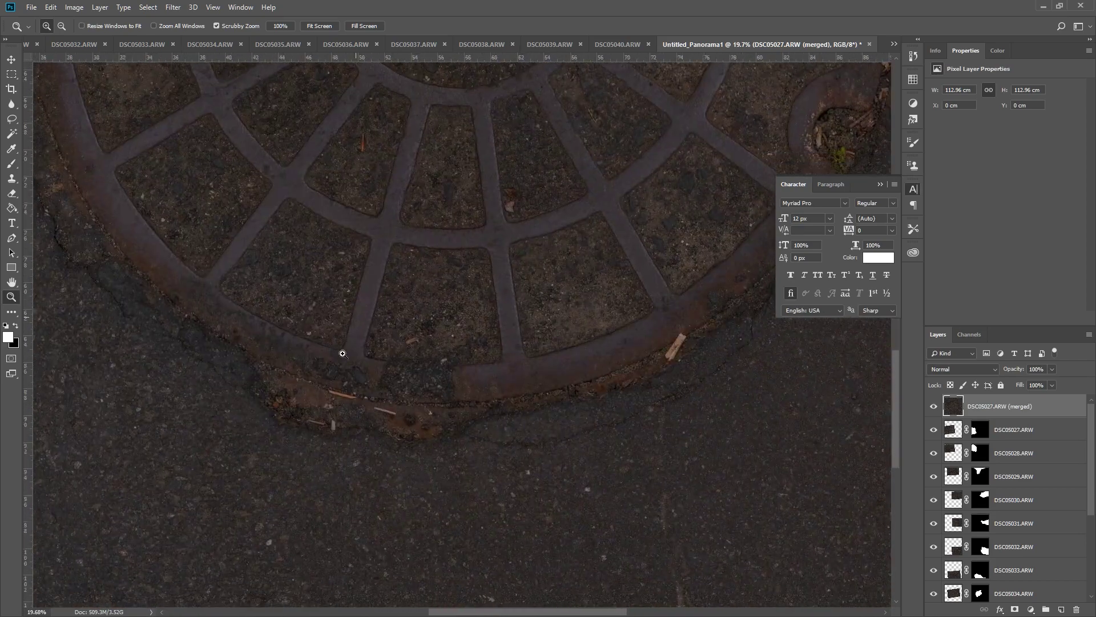
drag(521, 355, 336, 532)
drag(604, 256, 590, 423)
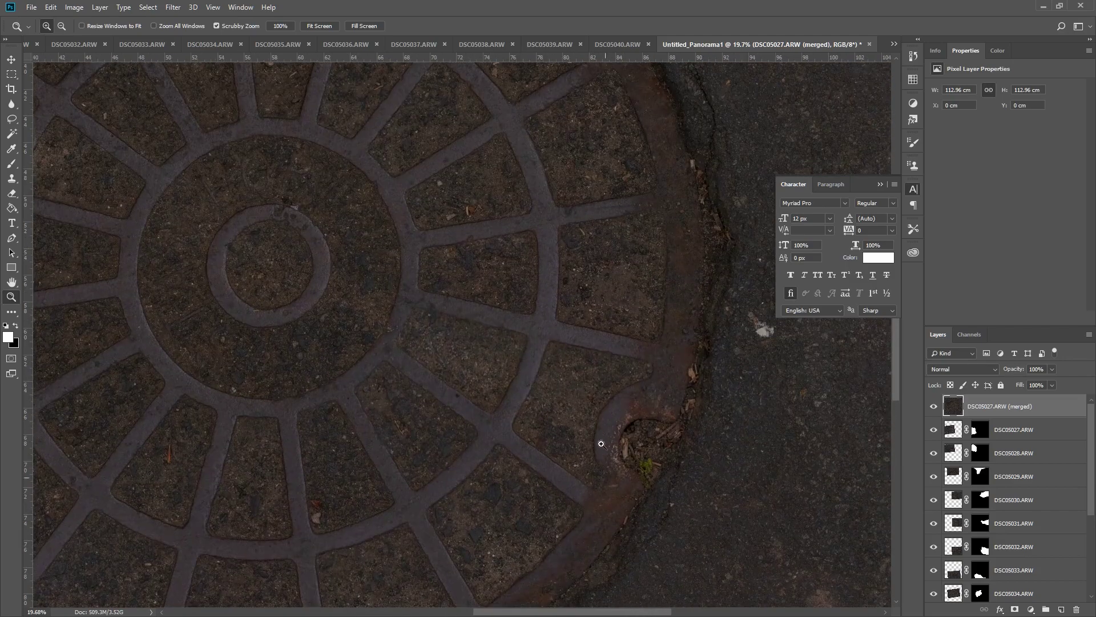
drag(523, 442, 466, 442)
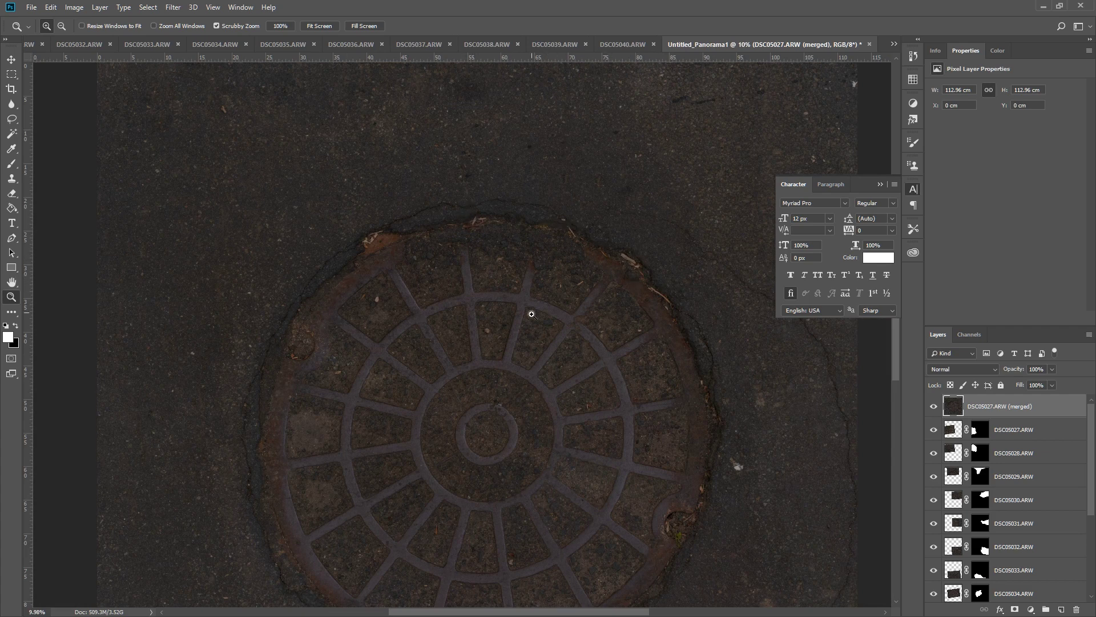
drag(443, 251, 297, 284)
drag(637, 520, 521, 166)
drag(568, 232, 509, 225)
drag(434, 471, 510, 235)
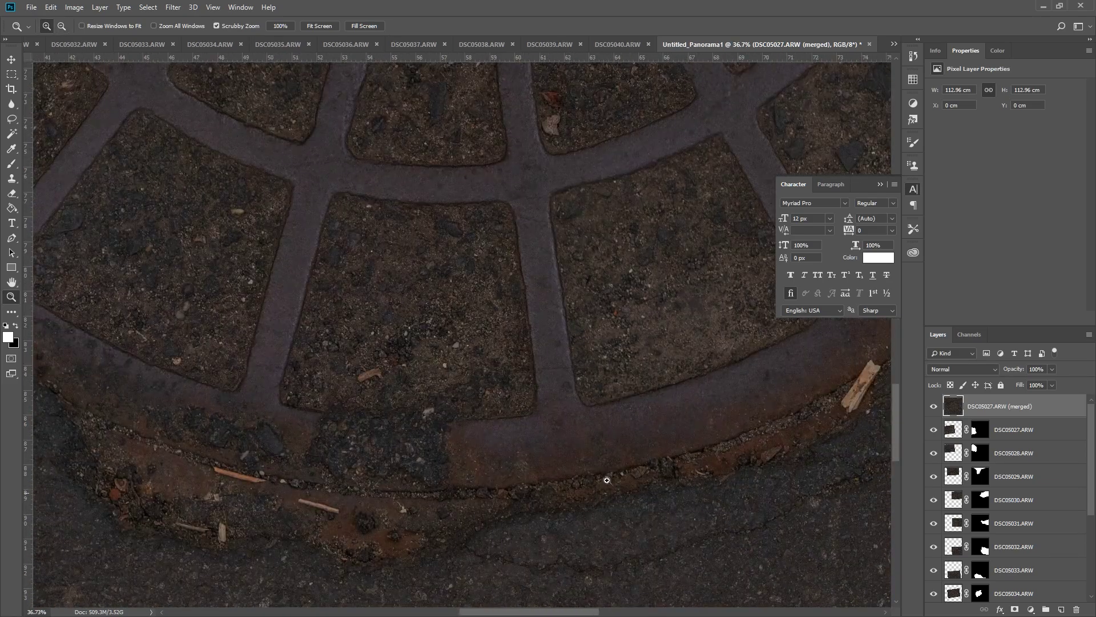
drag(805, 411, 316, 597)
drag(624, 333, 561, 392)
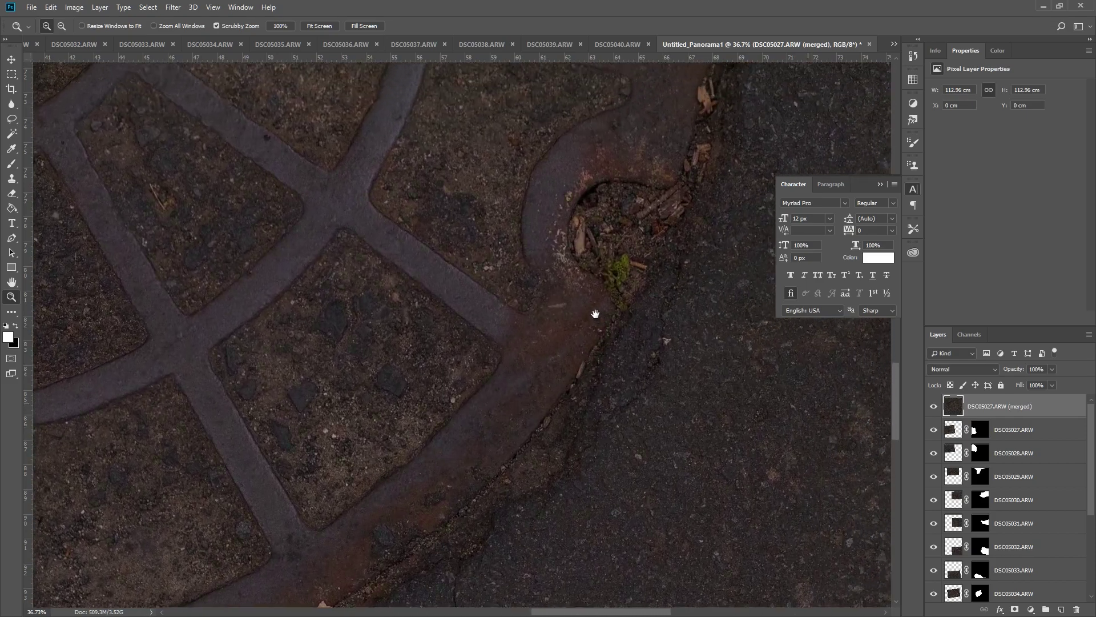
drag(593, 316, 546, 505)
drag(610, 127, 509, 592)
drag(609, 236, 738, 596)
drag(724, 413, 851, 462)
drag(411, 285, 838, 455)
drag(455, 340, 607, 234)
drag(455, 351, 543, 166)
Step: Merge all the panorama layers into a single layer
alt+drag(536, 280, 527, 290)
alt+scroll(527, 290, down, 10)
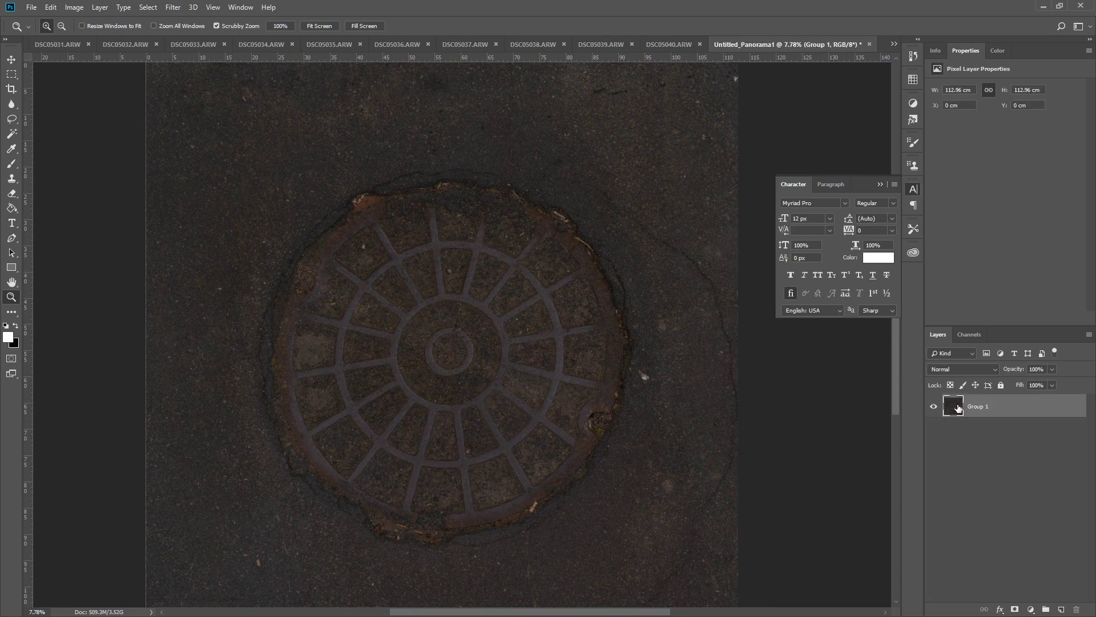
drag(485, 360, 430, 358)
drag(487, 445, 508, 408)
alt+scroll(507, 408, up, 1)
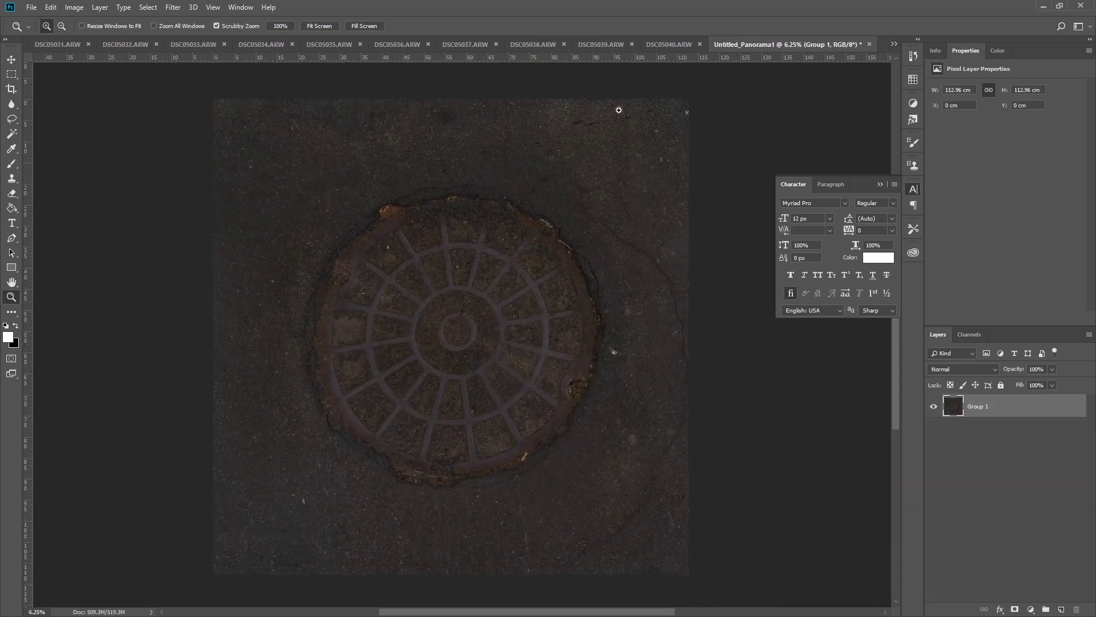
Step: Close all the source photo documents without saving them, keeping only the panorama document open
click(88, 43)
key(n)
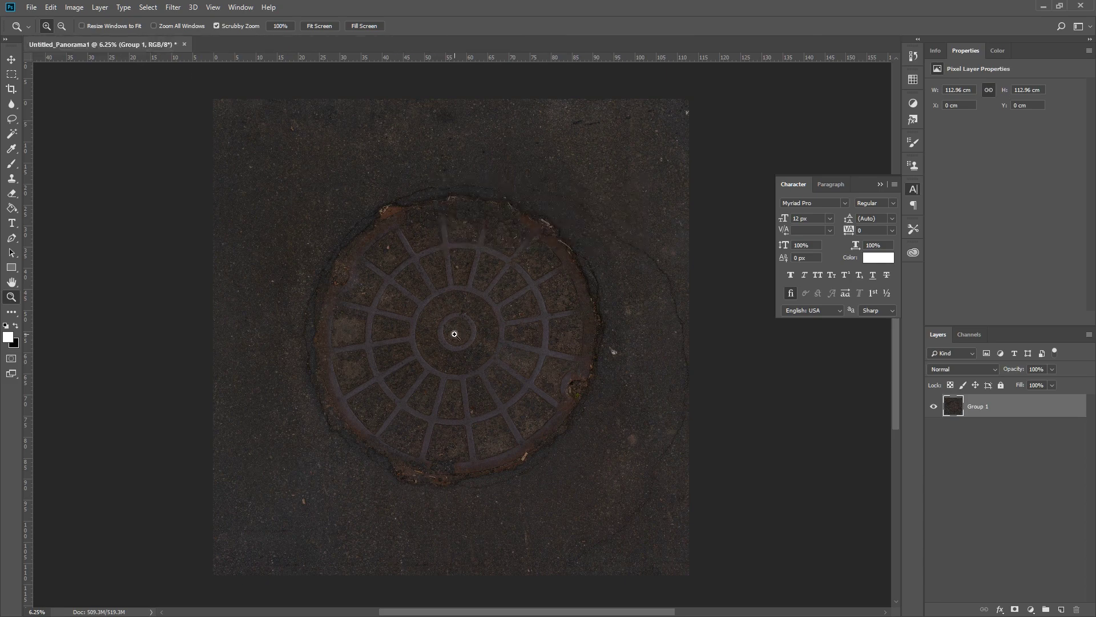
drag(456, 334, 529, 360)
drag(587, 299, 518, 271)
Step: Check the Scratch Disks preferences without changing them
click(76, 9)
mouse_move(51, 10)
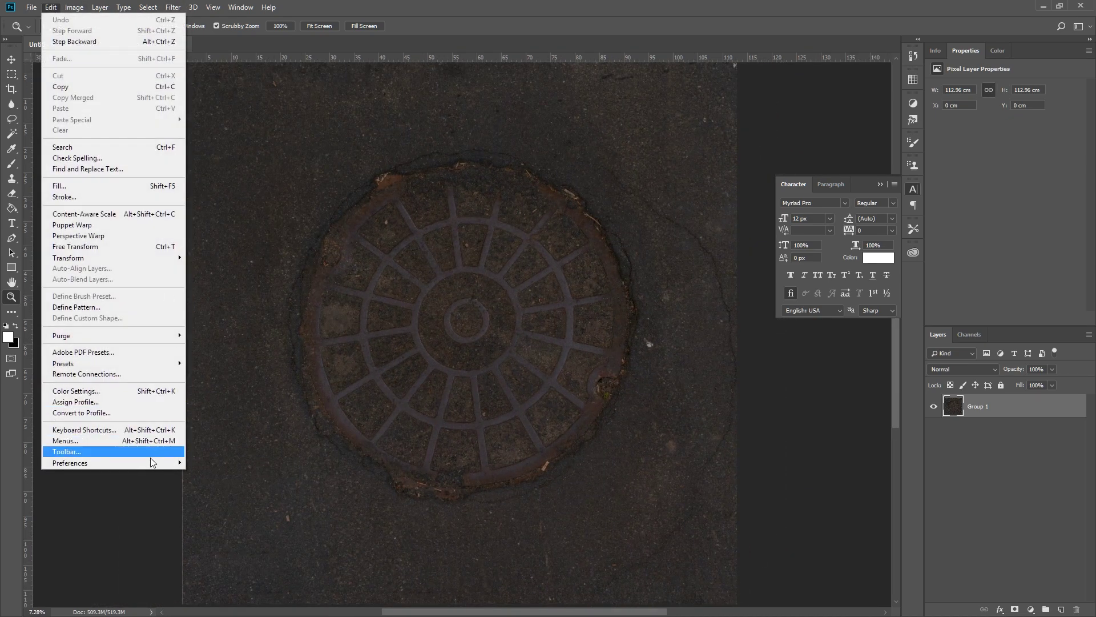
mouse_move(150, 464)
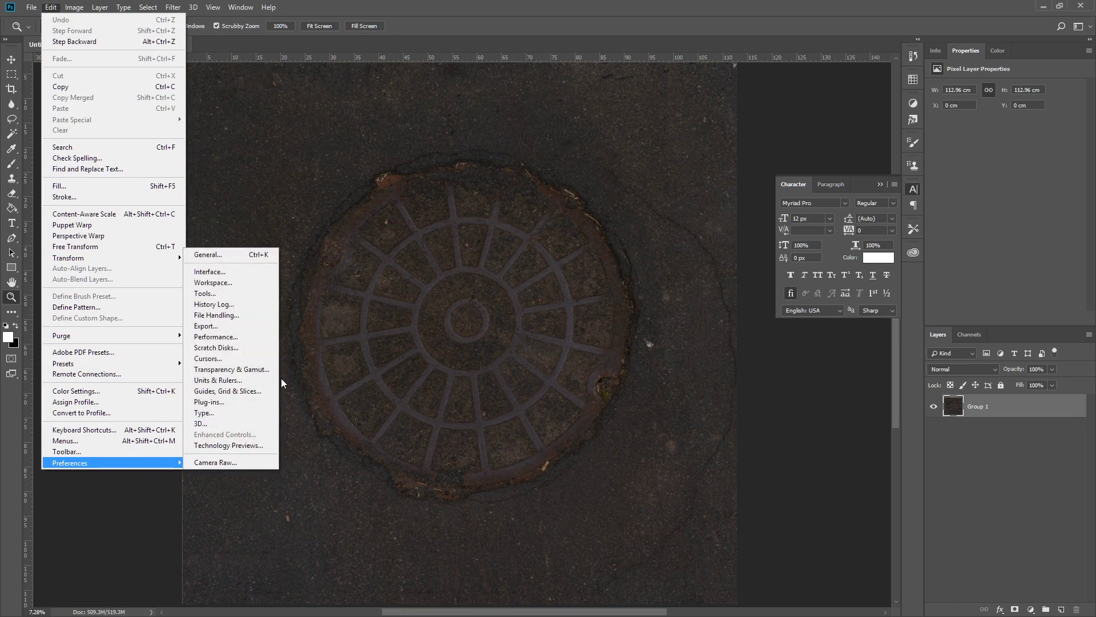
click(216, 348)
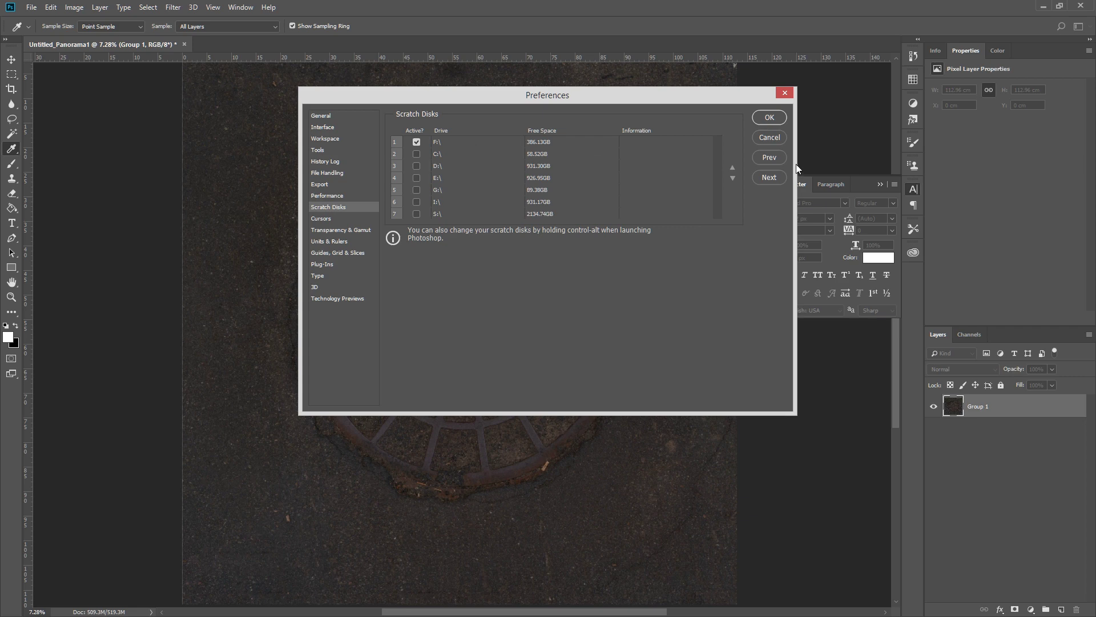
click(780, 139)
key(z)
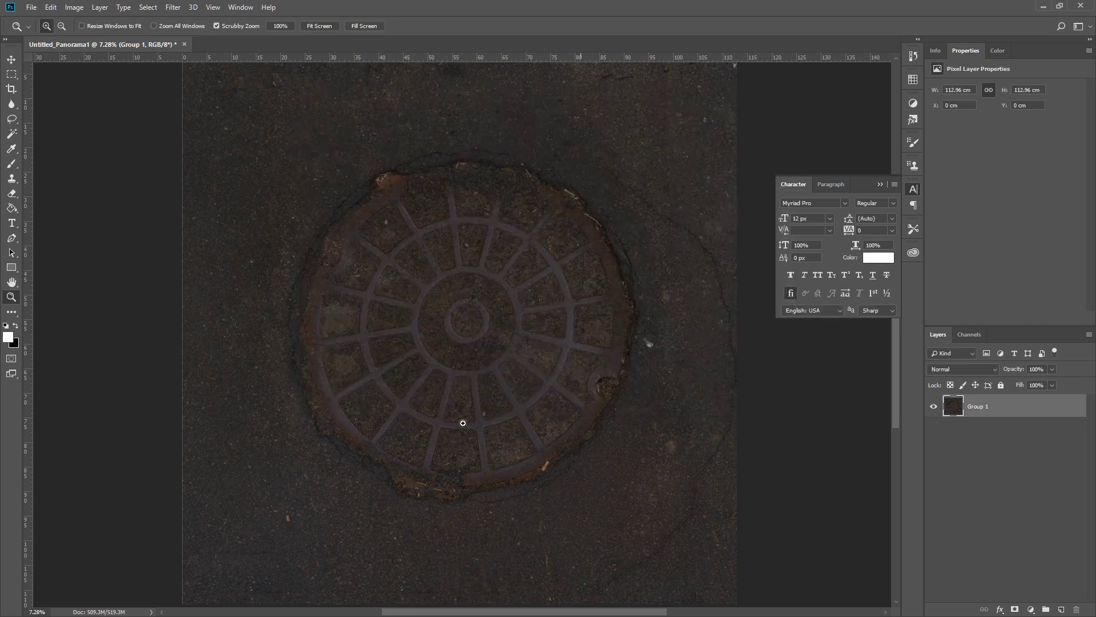
Step: Duplicate the merged panorama layer and place the copy in a new group named DIFFUSE
drag(589, 249, 589, 293)
drag(664, 320, 627, 272)
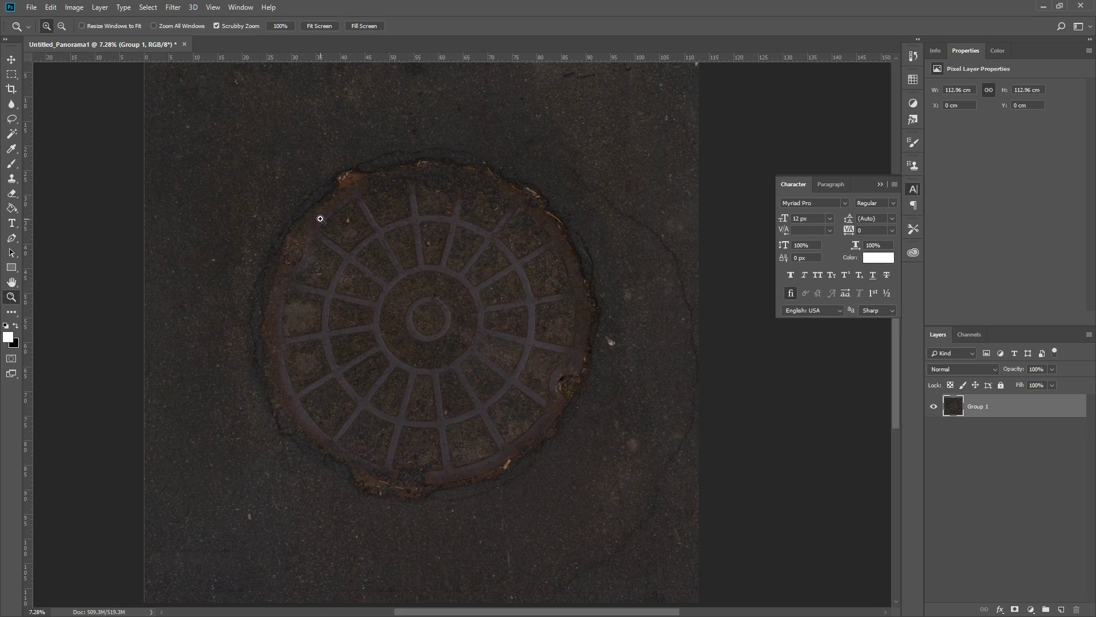
drag(447, 249, 494, 274)
key(space)
drag(548, 359, 582, 240)
drag(967, 414, 1061, 609)
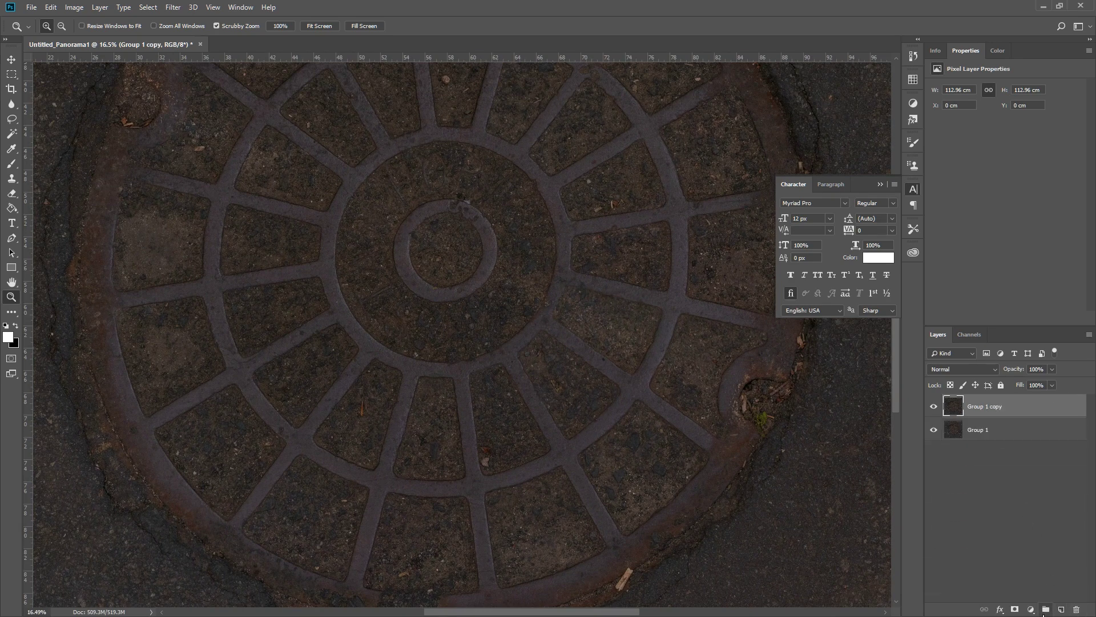
click(1046, 609)
double_click(978, 403)
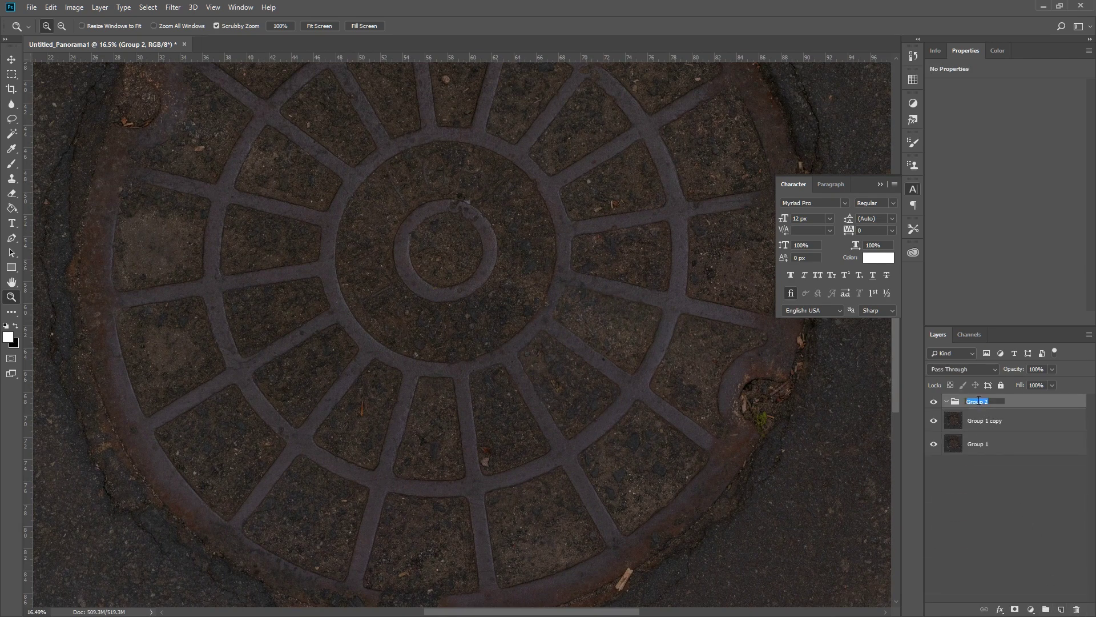
text(Di)
key(Return)
drag(964, 423, 969, 403)
Step: Start a Shadows/Highlights adjustment on the layer in the DIFFUSE group, strengthening the shadows correction and lowering its radius to the minimum
click(1031, 609)
click(957, 474)
click(74, 7)
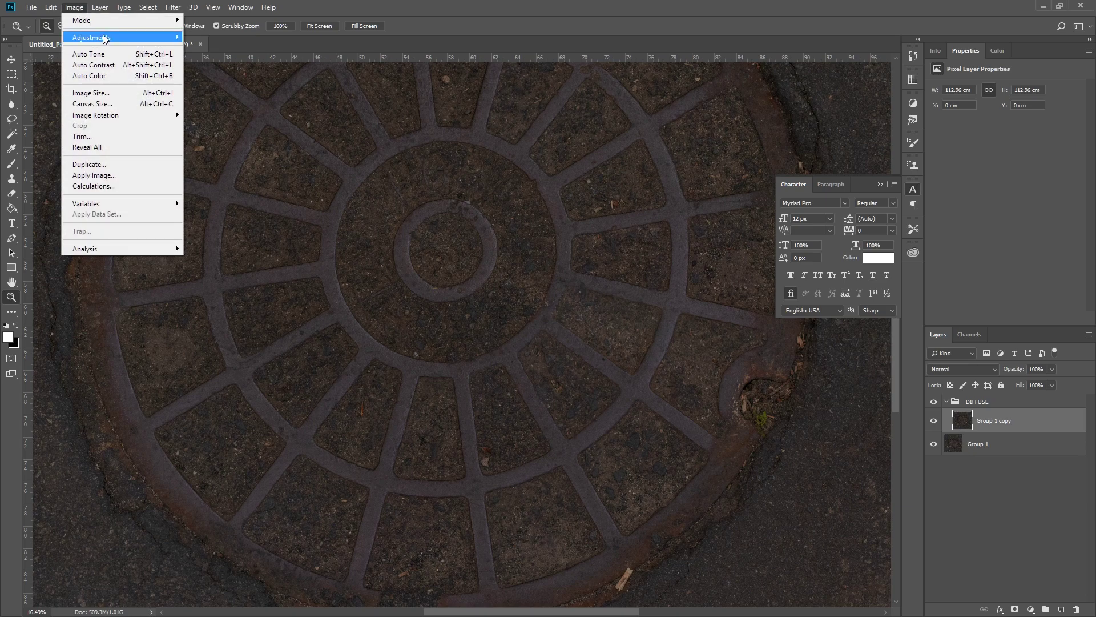
mouse_move(103, 37)
click(270, 229)
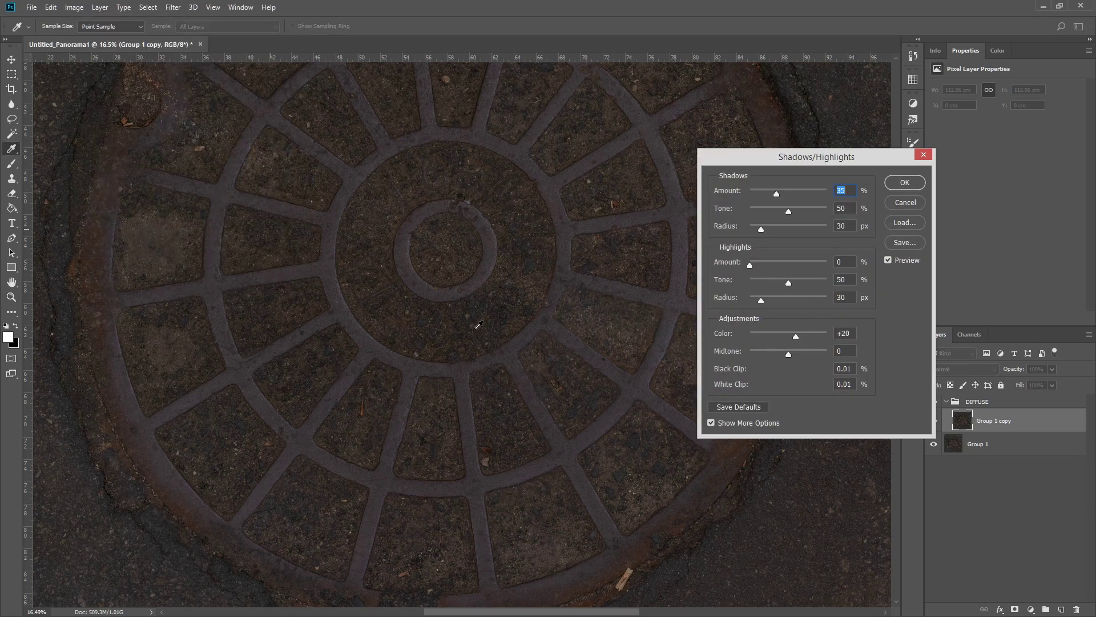
drag(761, 229, 750, 229)
drag(788, 211, 826, 194)
drag(762, 211, 748, 213)
Step: Raise the highlights amount to maximum with minimum radius, increase its tone, reduce color and midtone, and apply Shadows/Highlights
drag(750, 265, 827, 265)
drag(761, 300, 749, 300)
mouse_move(789, 283)
mouse_down()
mouse_move(817, 280)
mouse_move(800, 283)
mouse_up()
mouse_move(796, 336)
mouse_down()
mouse_move(768, 334)
mouse_move(780, 336)
mouse_up()
drag(789, 354, 774, 366)
click(904, 182)
Step: Compare the adjusted DIFFUSE layer with the original by toggling its visibility at different zoom levels
drag(650, 212, 526, 484)
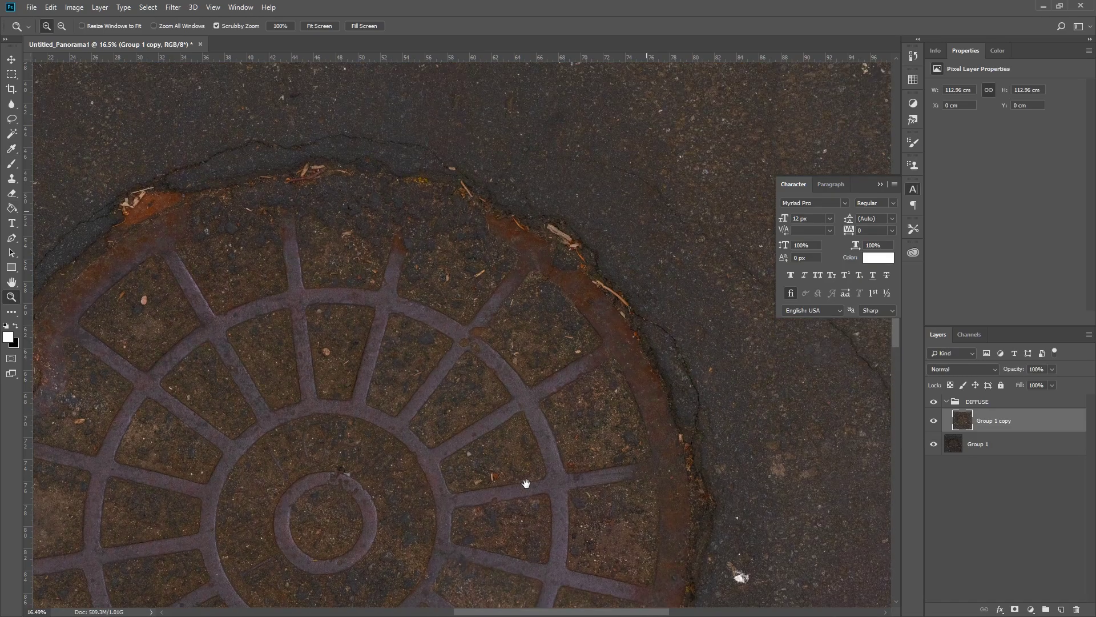
drag(687, 315, 765, 315)
click(934, 421)
click(933, 421)
alt+scroll(600, 361, down, 8)
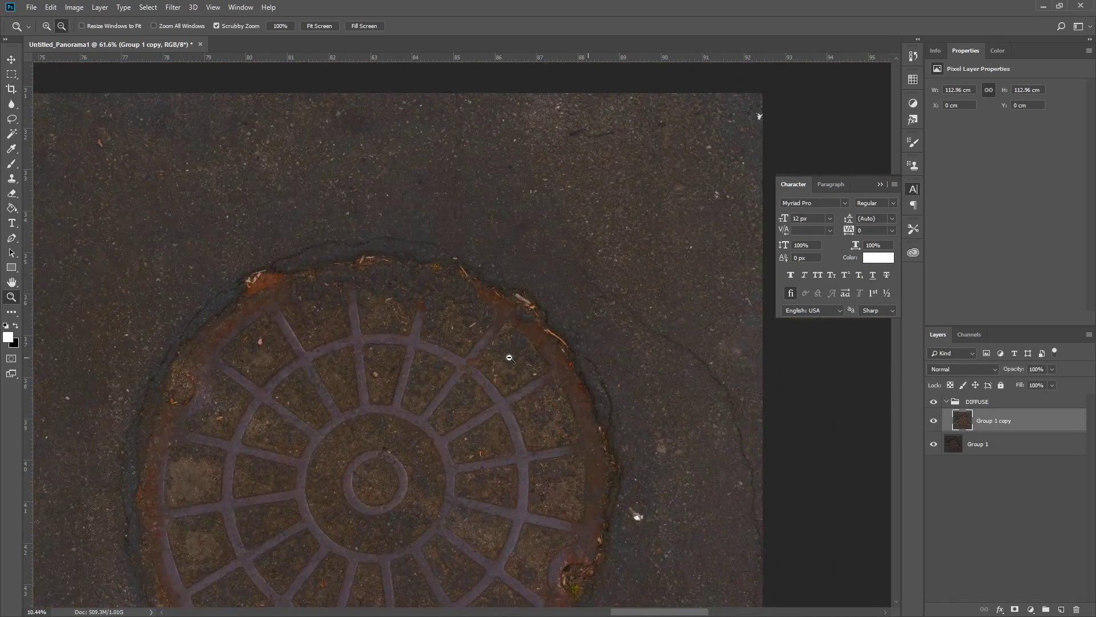
click(934, 421)
click(934, 421)
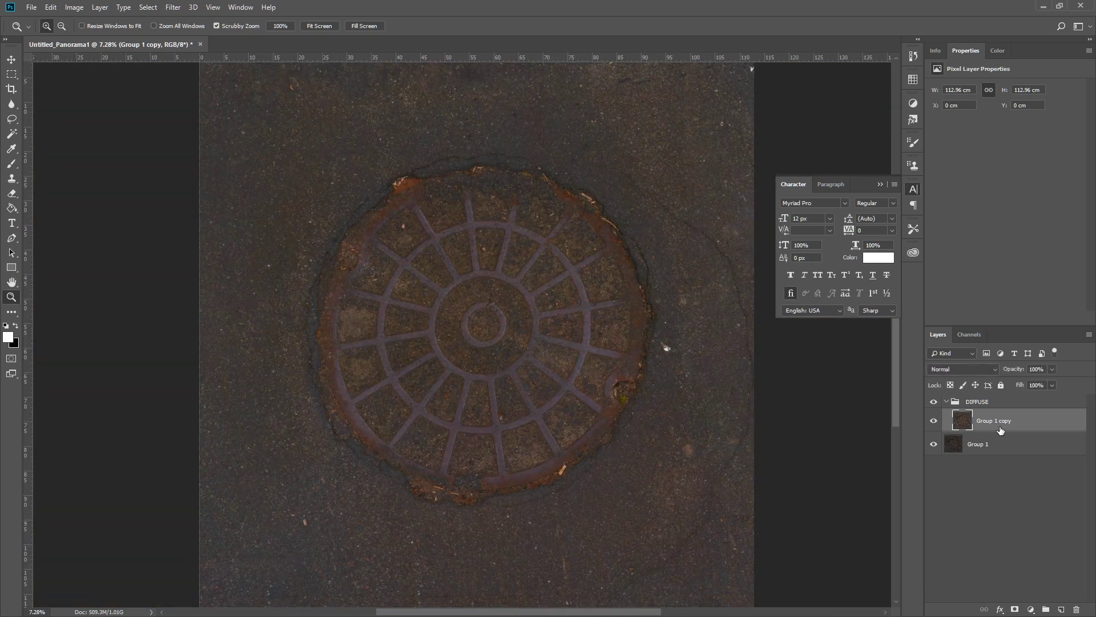
Step: Duplicate the DIFFUSE group and convert the layer inside the duplicate to grayscale
click(983, 403)
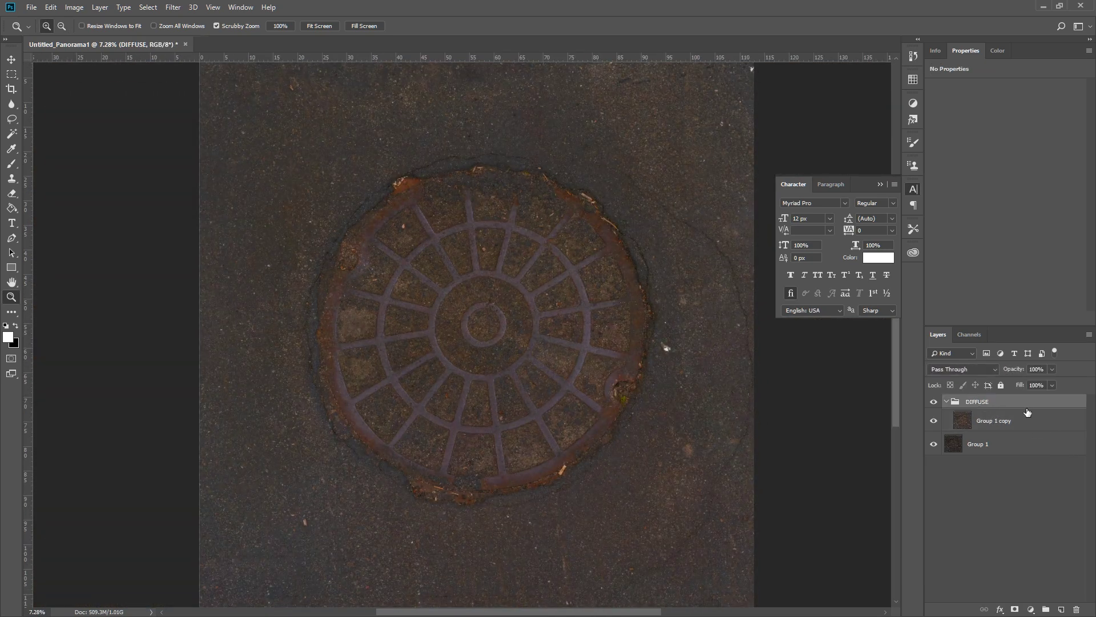
drag(1006, 415, 1061, 609)
click(947, 440)
click(986, 420)
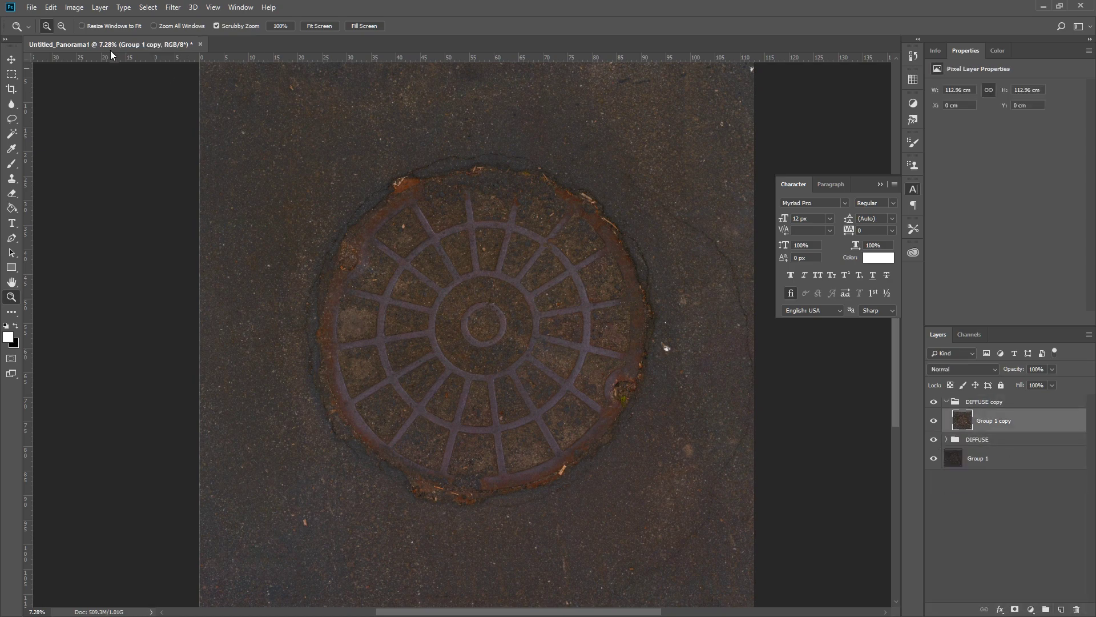
click(74, 8)
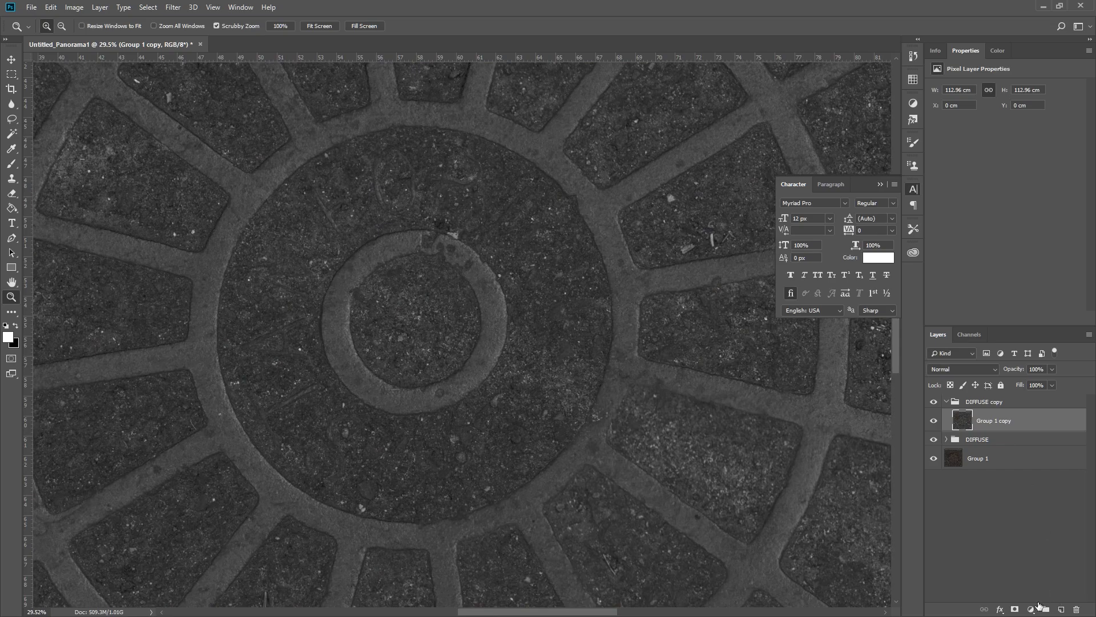
Step: Add a Levels adjustment layer above the grayscale layer with input levels 16, 0.47 and 110
click(1037, 604)
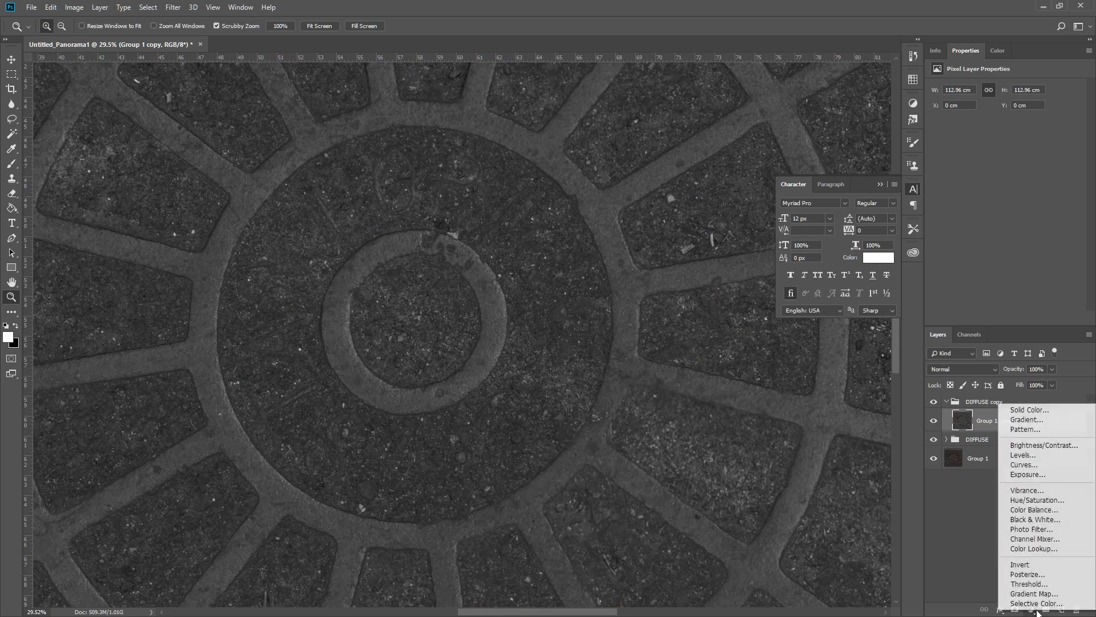
click(1022, 454)
mouse_move(546, 317)
mouse_down()
mouse_move(573, 321)
mouse_move(557, 321)
mouse_up()
drag(611, 320, 528, 327)
drag(1079, 169, 1003, 169)
drag(946, 169, 956, 168)
drag(980, 168, 990, 168)
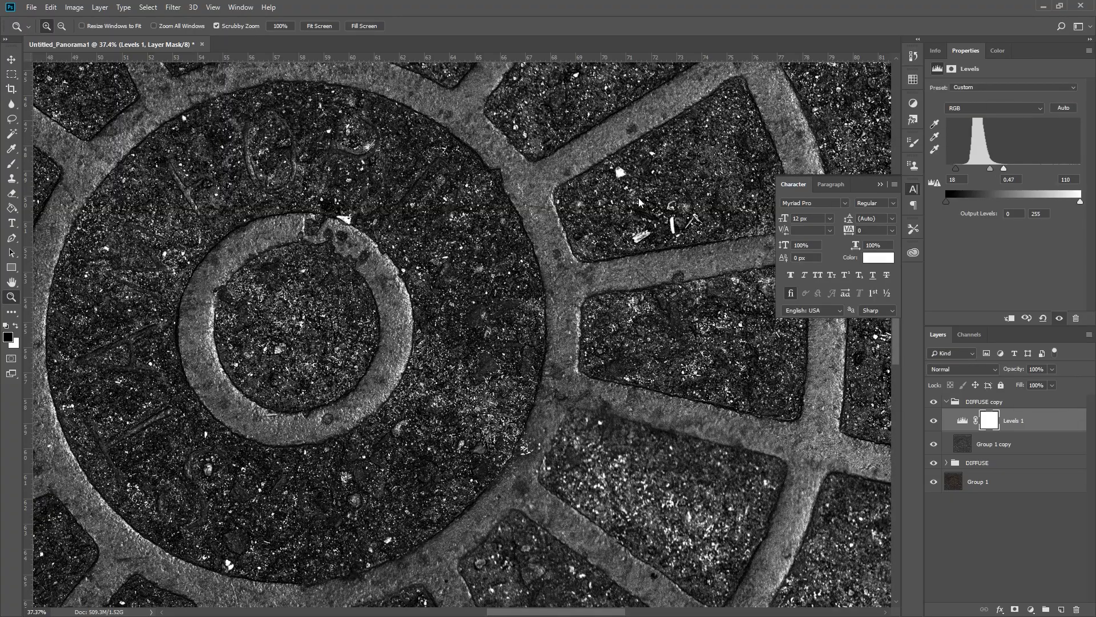
Step: Refine the Levels adjustment's input values to 34, 0.81 and 106 while checking the whole manhole cover
drag(582, 209, 497, 209)
drag(763, 445, 423, 311)
drag(423, 374, 501, 374)
mouse_move(990, 168)
mouse_down()
mouse_move(959, 169)
mouse_move(1001, 169)
mouse_move(987, 169)
mouse_up()
drag(539, 539, 444, 539)
drag(358, 286, 611, 463)
drag(486, 177, 516, 273)
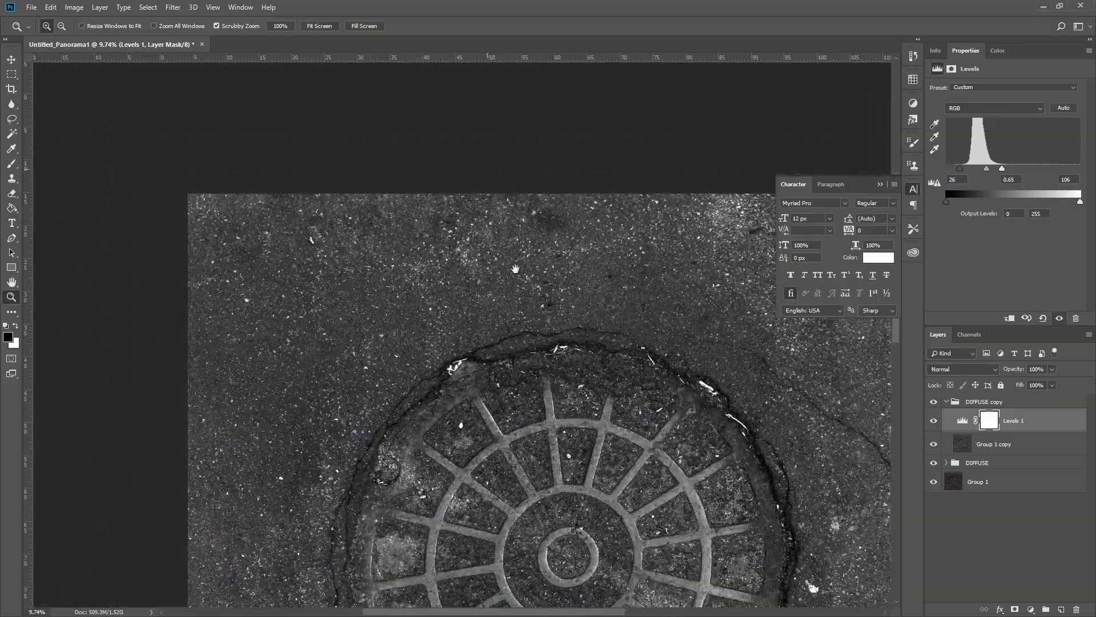
drag(366, 231, 437, 248)
drag(533, 326, 434, 114)
drag(986, 168, 983, 168)
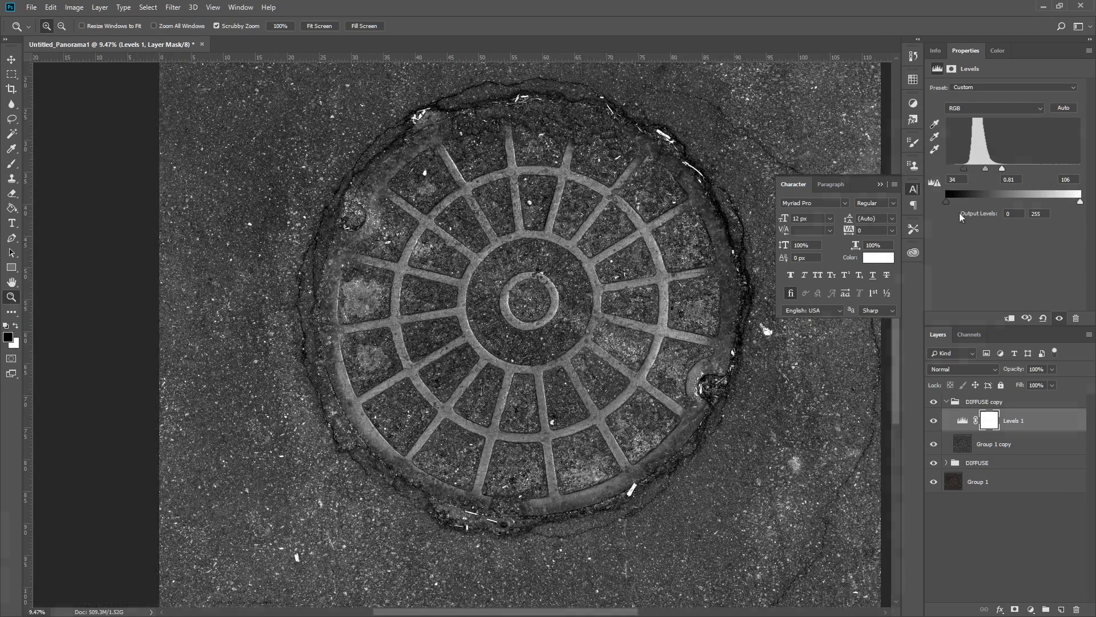
drag(674, 342, 643, 338)
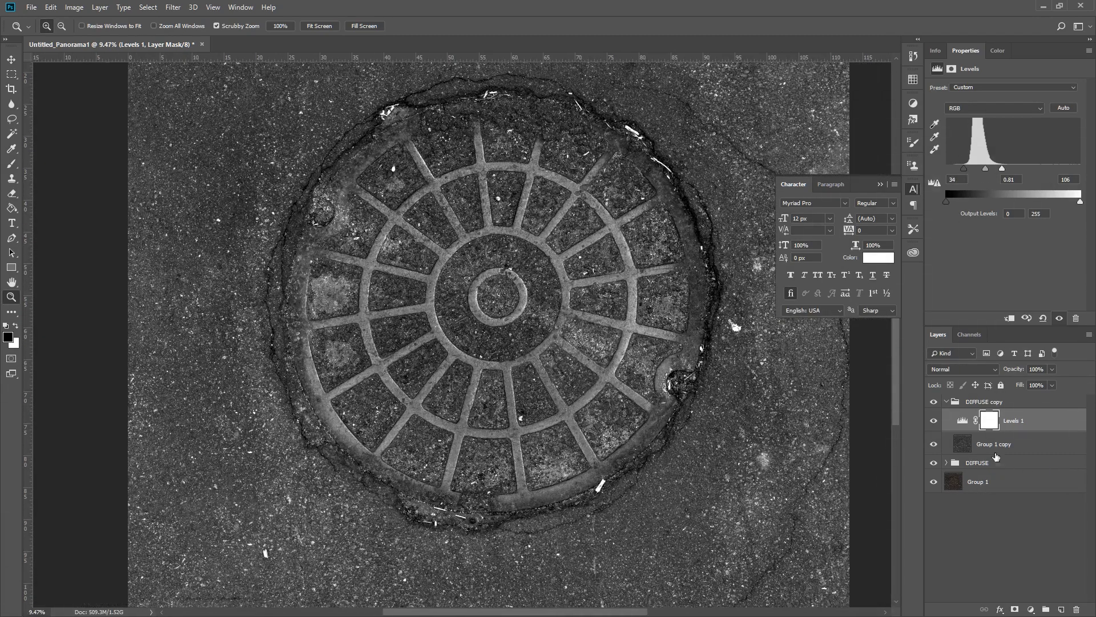
Step: Collapse the DIFFUSE copy group and hide both the DIFFUSE copy and DIFFUSE groups
click(934, 402)
click(934, 402)
click(946, 401)
click(933, 401)
click(933, 416)
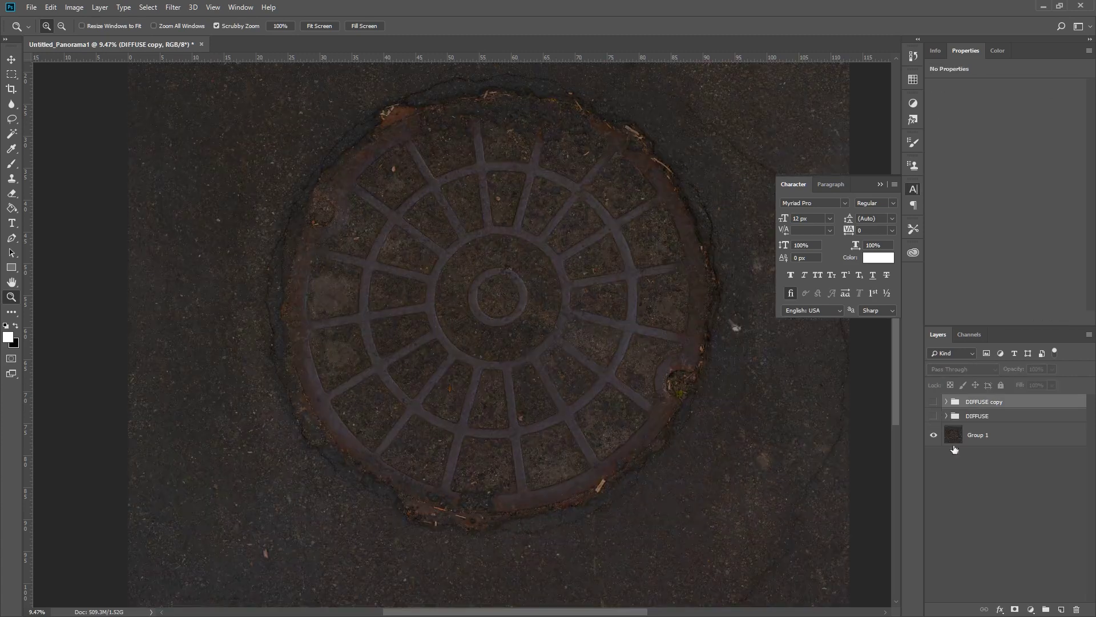
click(935, 436)
Step: Duplicate the base Group 1 layer to the top of the stack and create a new group named Disp above it
drag(1008, 442, 1061, 609)
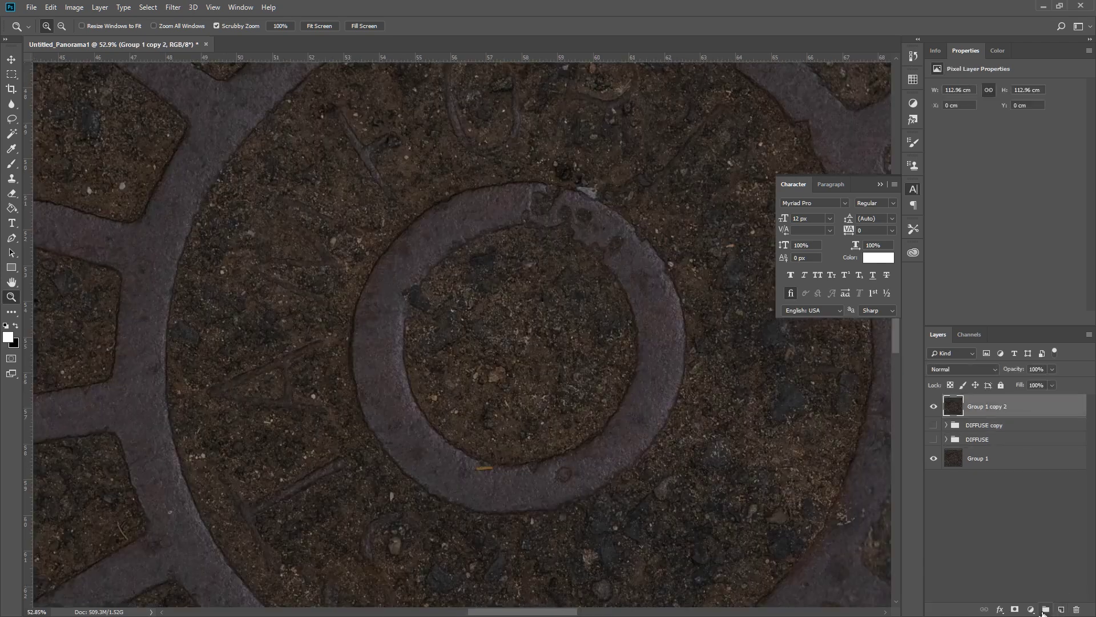
click(1046, 609)
double_click(972, 402)
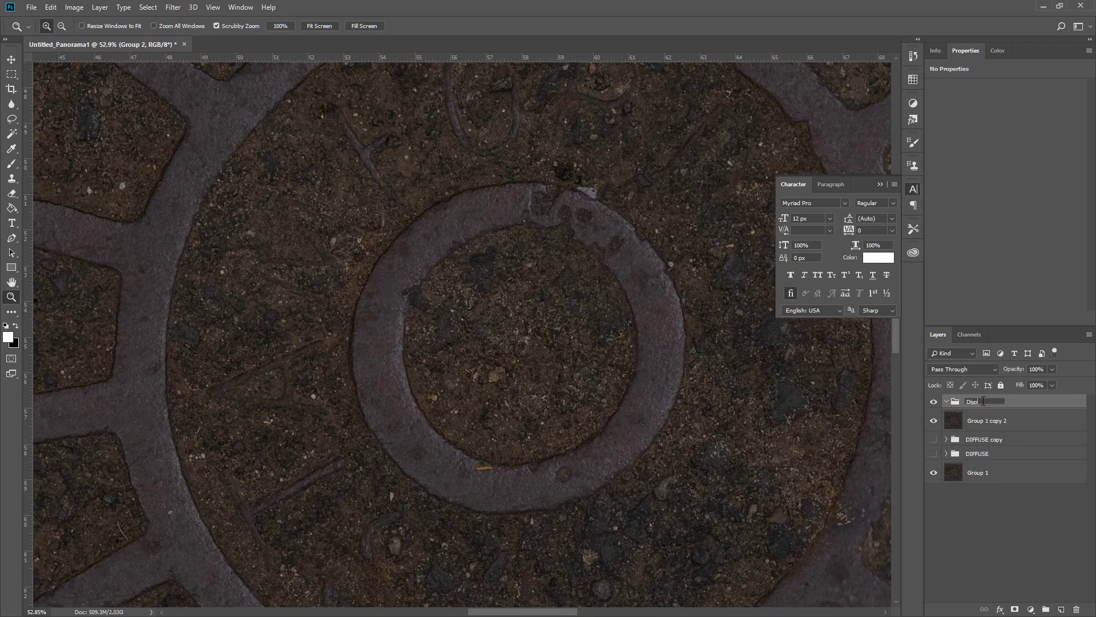
key(Return)
Step: Add a Levels adjustment layer above the Group 1 copy 2 layer in the Disp group, and desaturate Group 1 copy 2
click(966, 424)
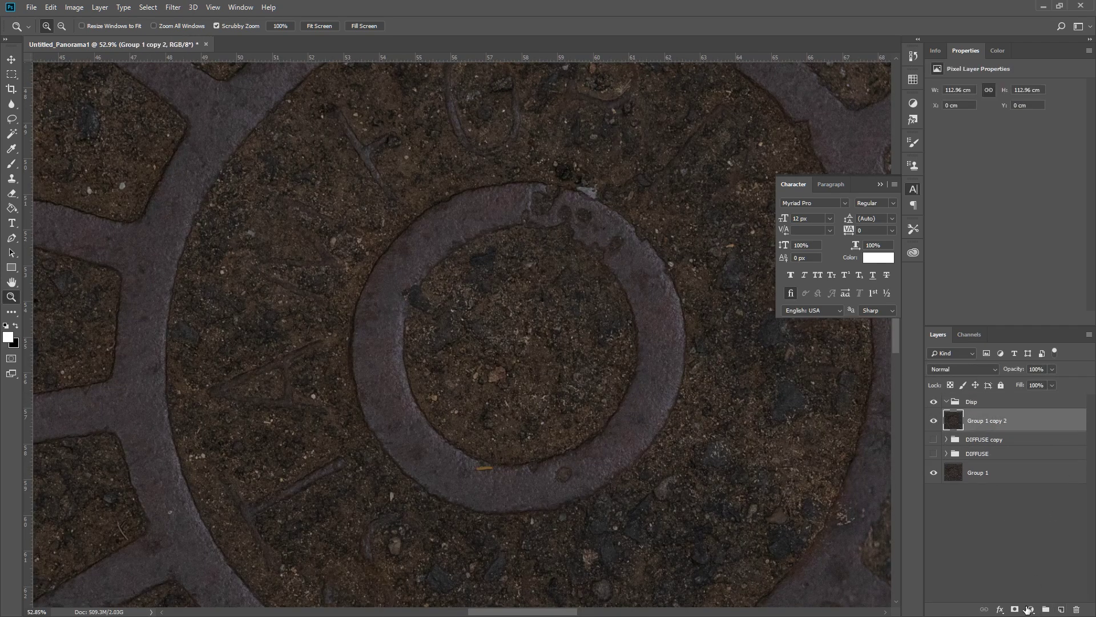
click(1028, 610)
click(1014, 454)
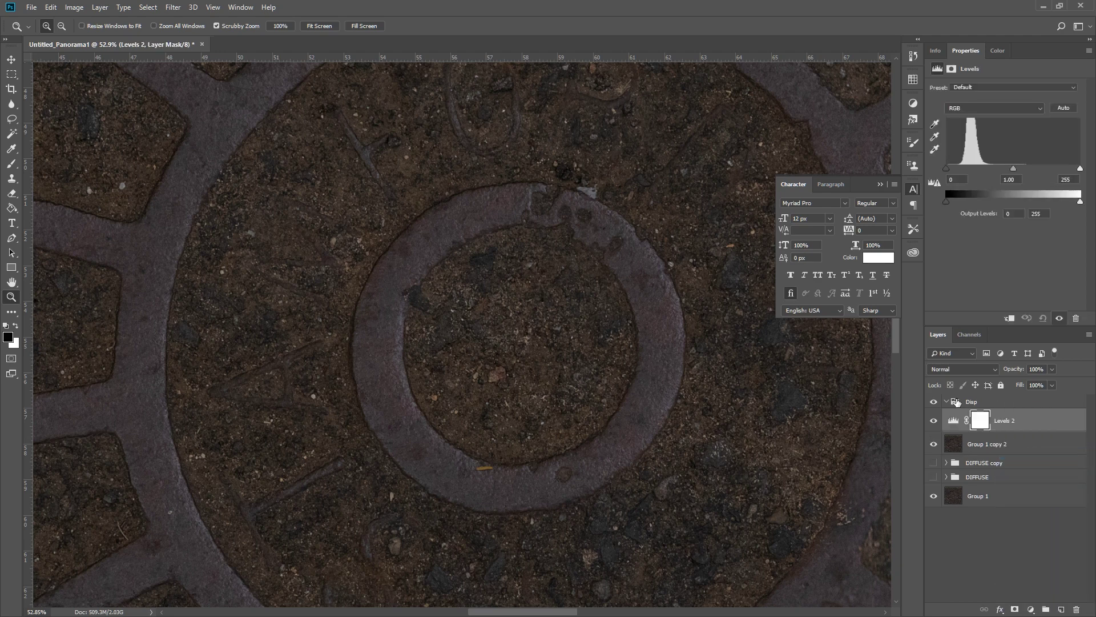
click(969, 444)
click(74, 7)
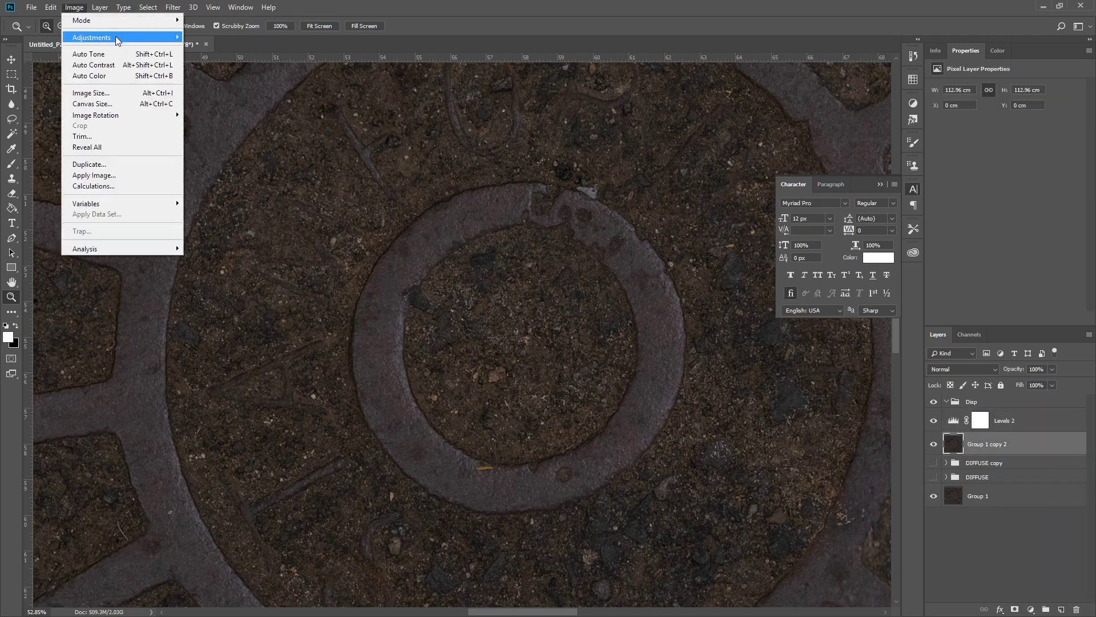
mouse_move(124, 40)
click(294, 259)
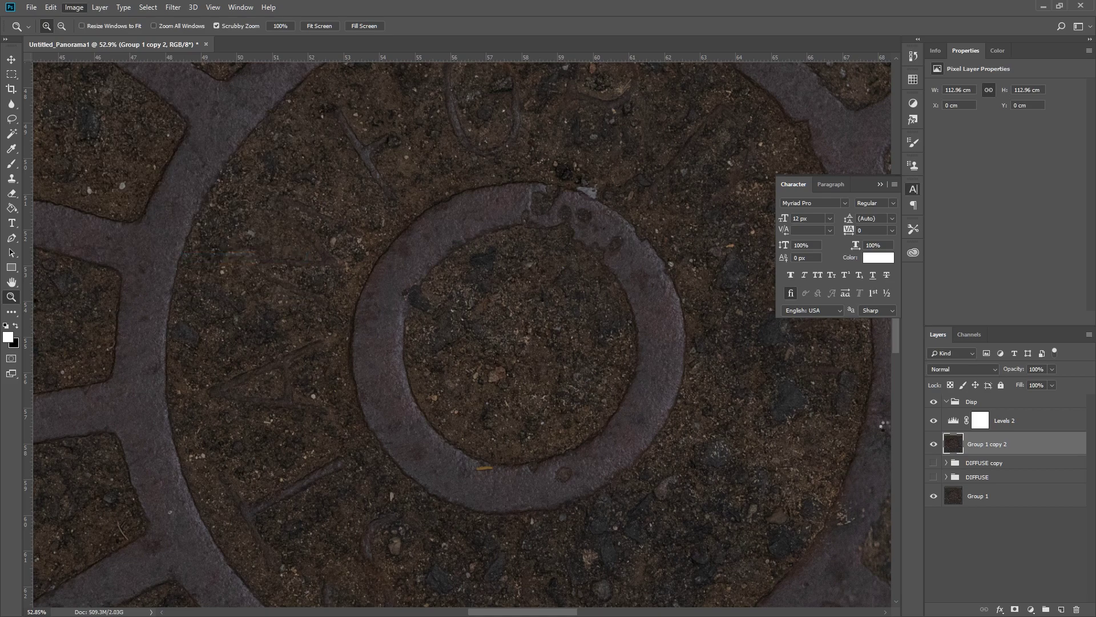
Step: Raise the Levels adjustment's black input for stronger contrast, and merge the displacement layers into a single hidden layer named Disp
click(1004, 420)
drag(946, 169, 985, 169)
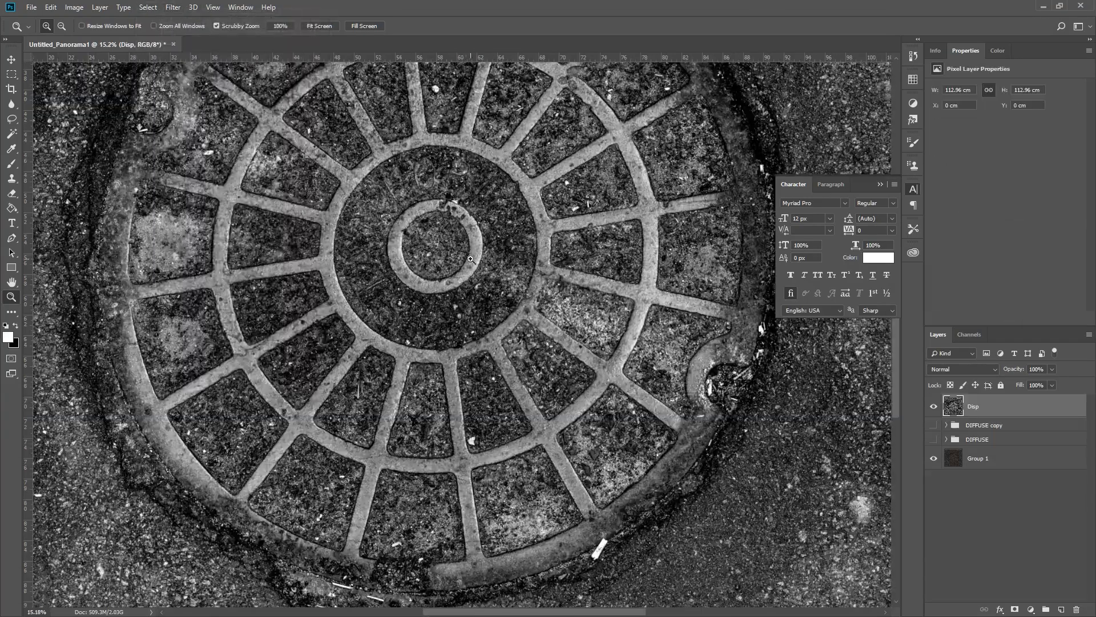
click(510, 256)
drag(510, 255, 617, 260)
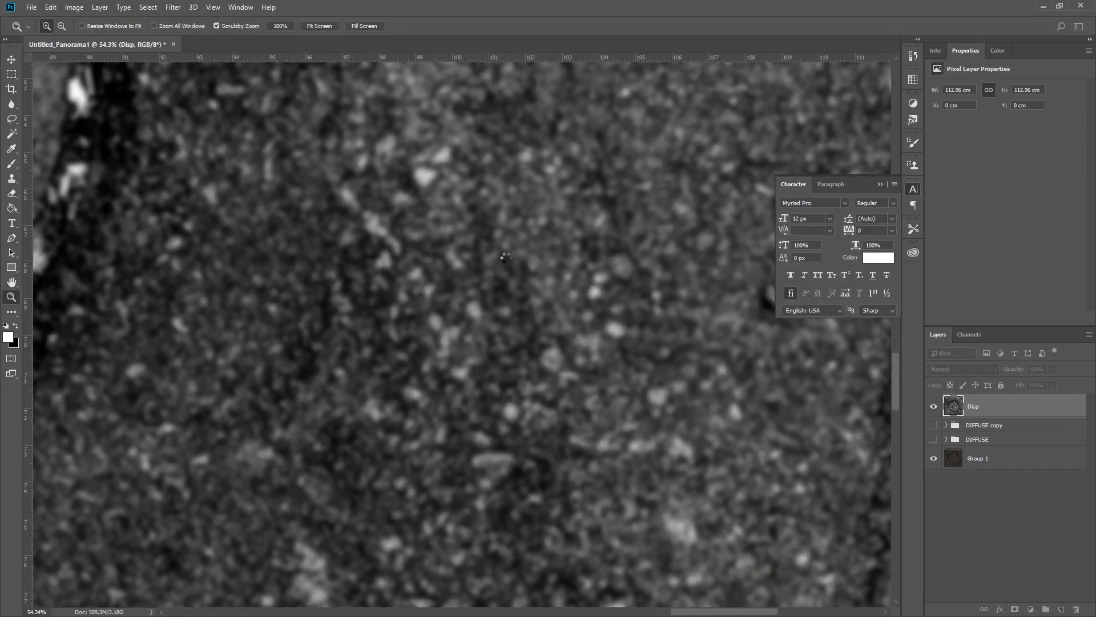
key(ctrl+0)
click(935, 407)
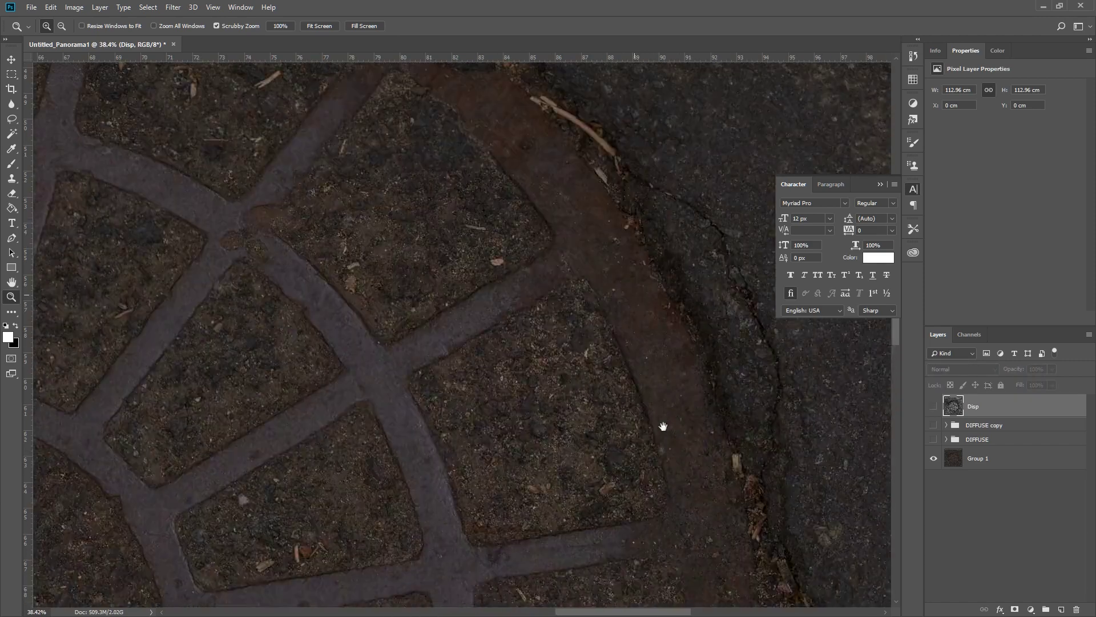
Step: Examine the manhole cover's raised ribs, dirt-filled cells and broken rim against the surrounding asphalt in the base image
drag(525, 212, 594, 387)
drag(469, 375, 377, 479)
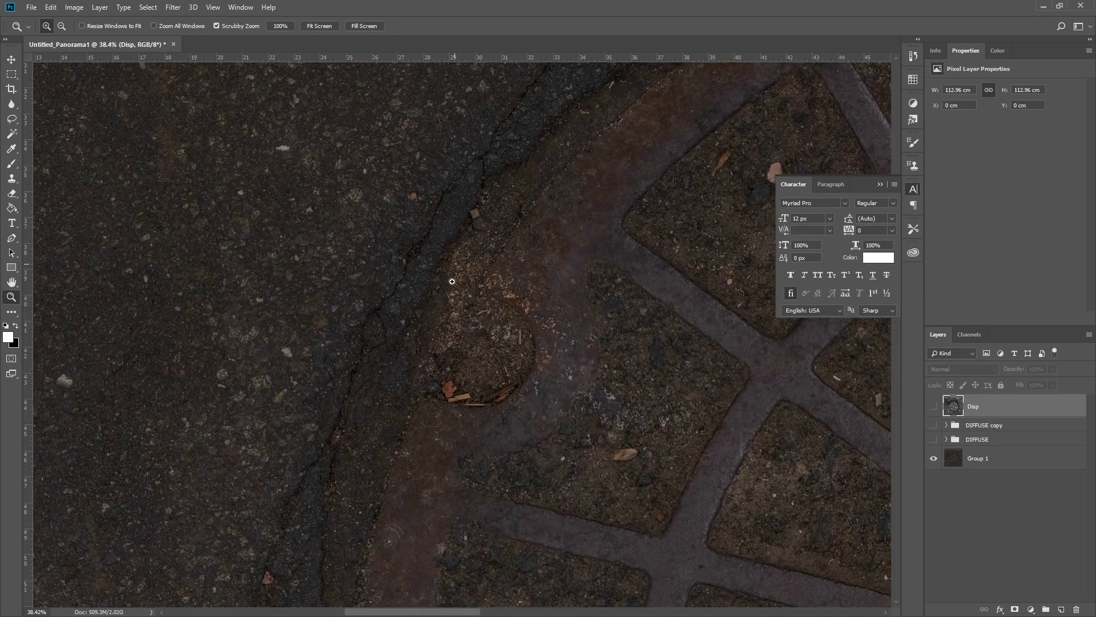
drag(444, 313, 343, 391)
drag(783, 358, 604, 303)
drag(488, 346, 371, 268)
drag(684, 409, 611, 440)
drag(688, 546, 568, 301)
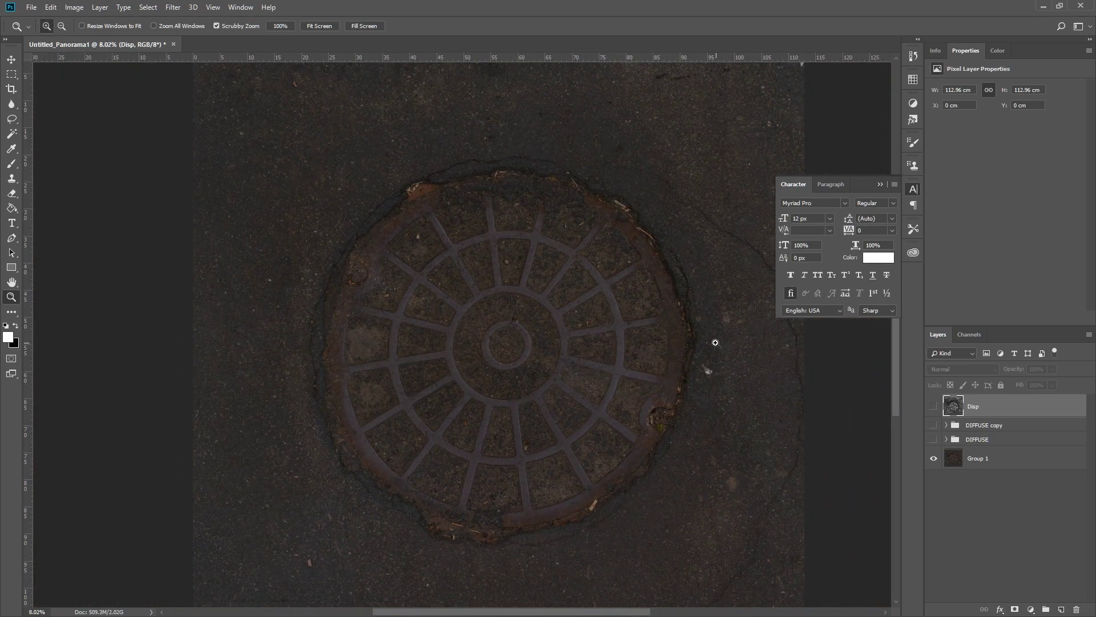
alt+scroll(702, 345, up, 7)
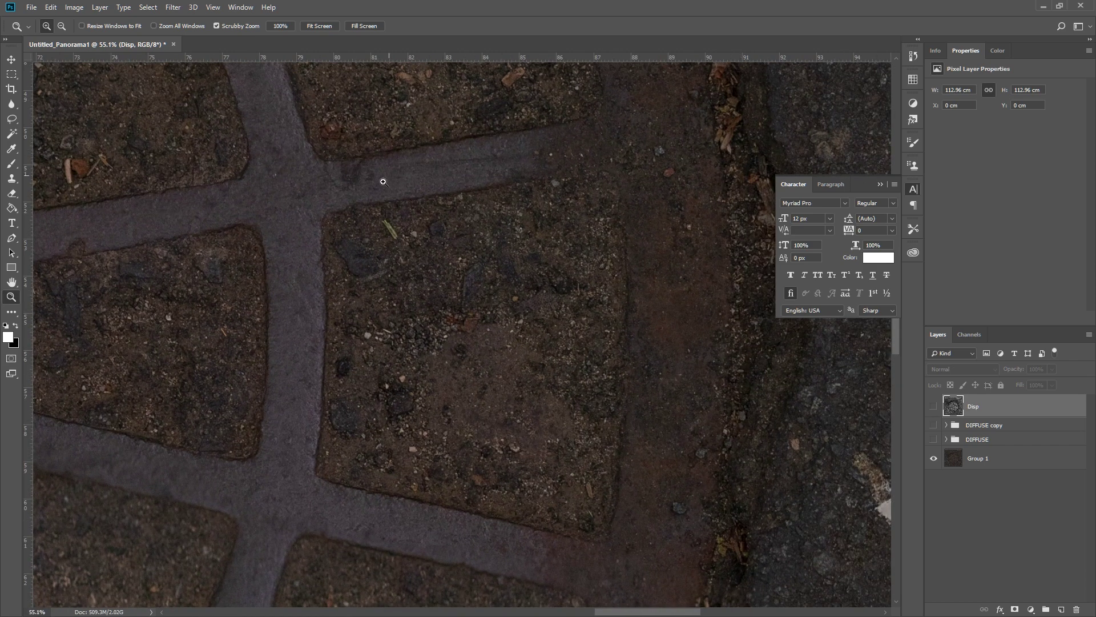
alt+scroll(492, 565, down, 7)
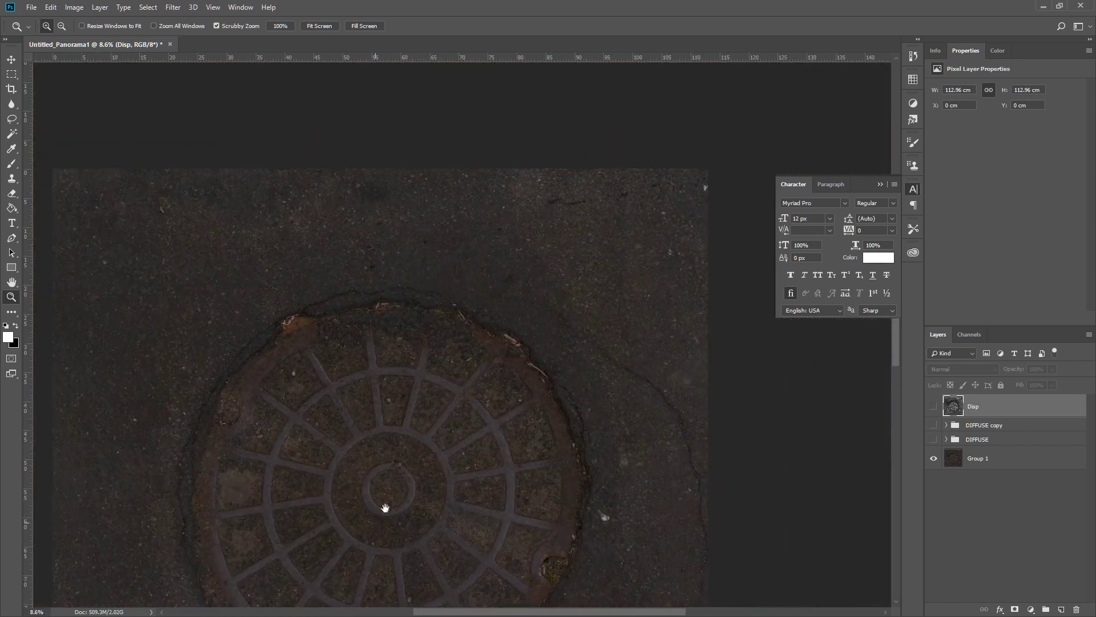
alt+scroll(510, 328, down, 2)
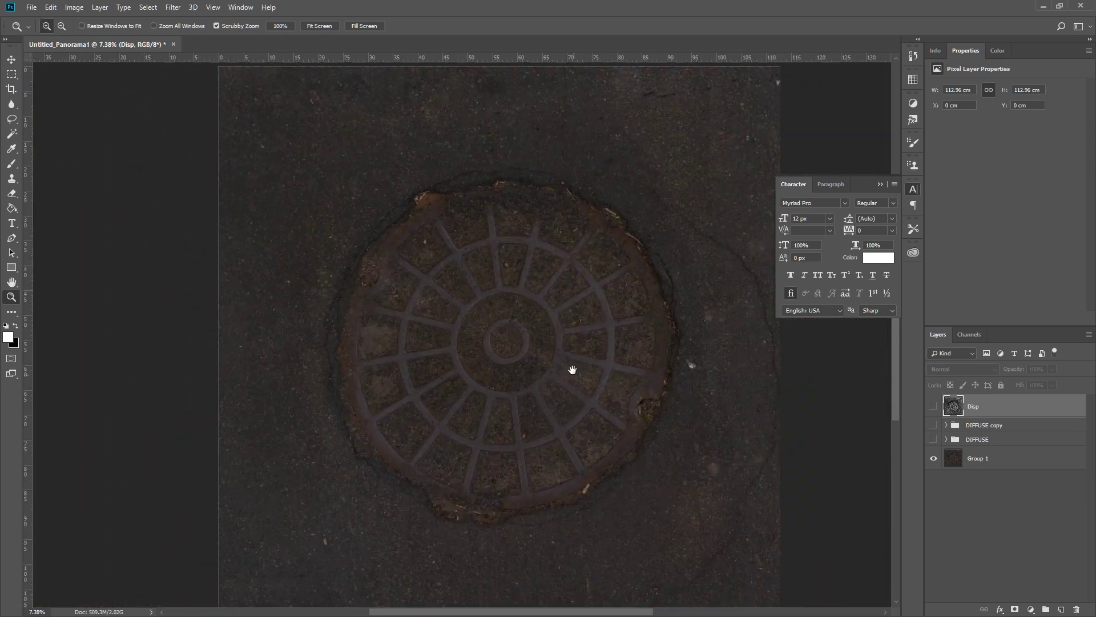
alt+scroll(531, 369, up, 3)
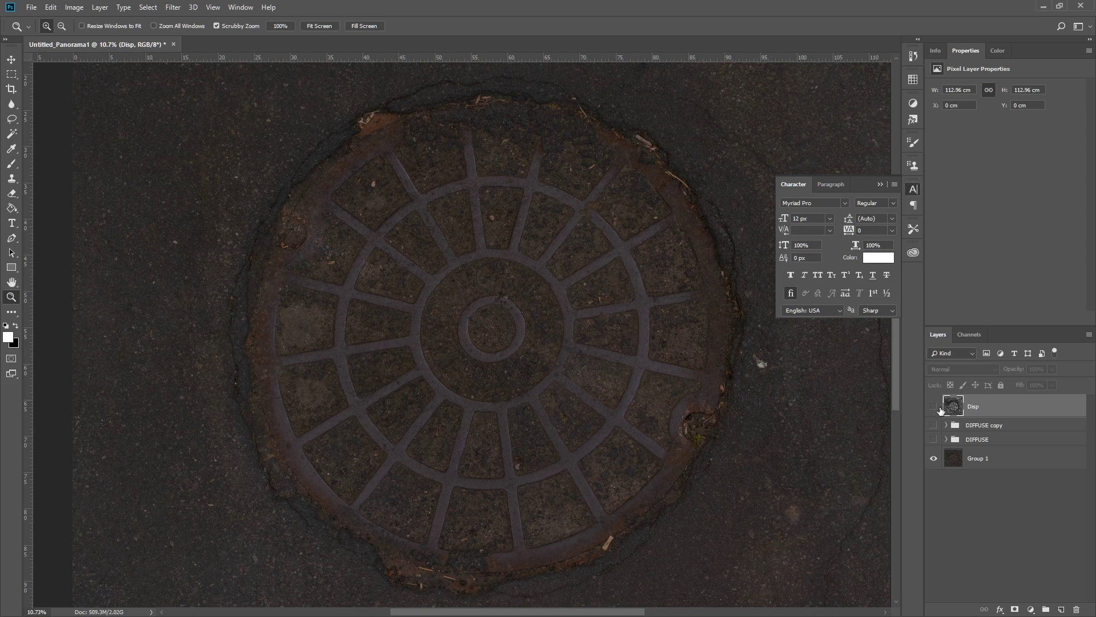
Step: Create a new group above the Disp layer with an empty layer inside it
click(1046, 608)
click(1061, 607)
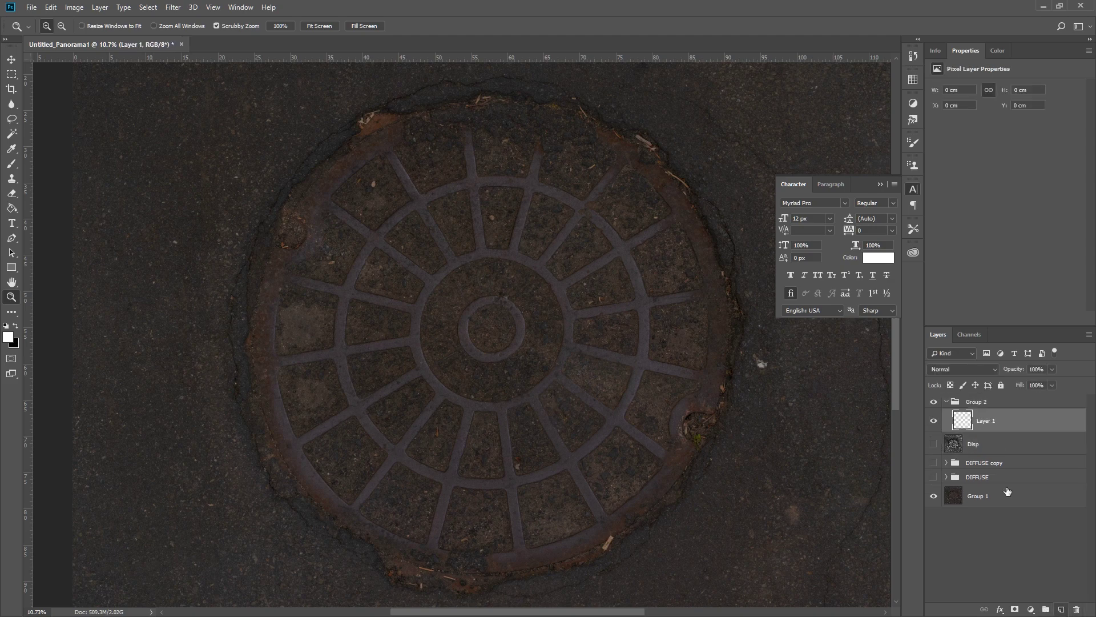
Step: Outline a dirt cell in the lower-right part of the cover's outer ring with the Lasso and fill it black
alt+scroll(578, 434, up, 5)
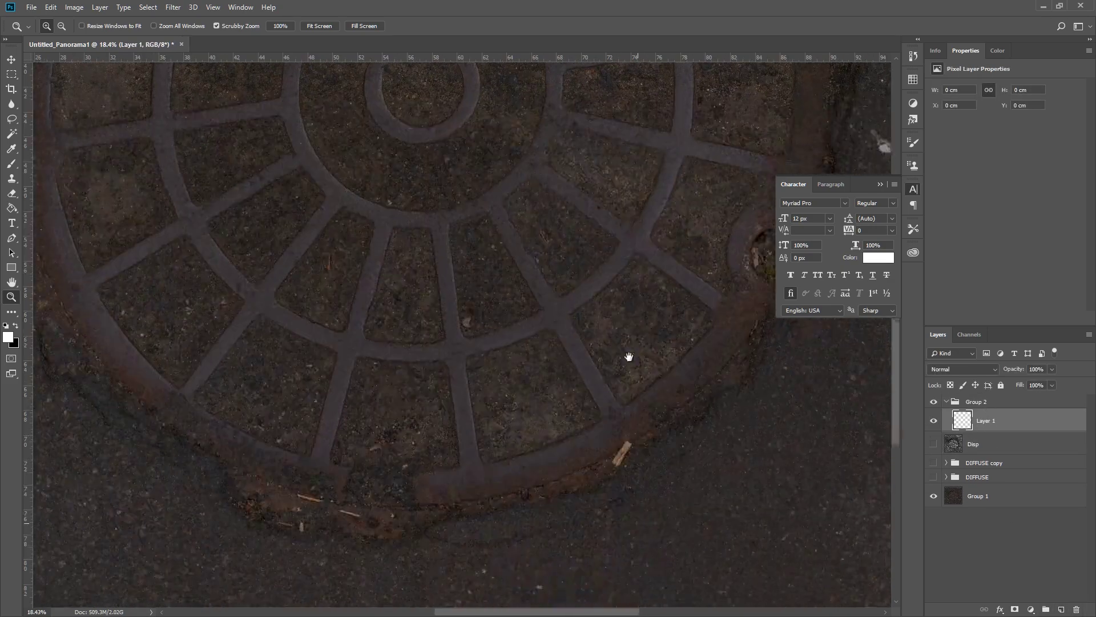
alt+scroll(507, 408, up, 8)
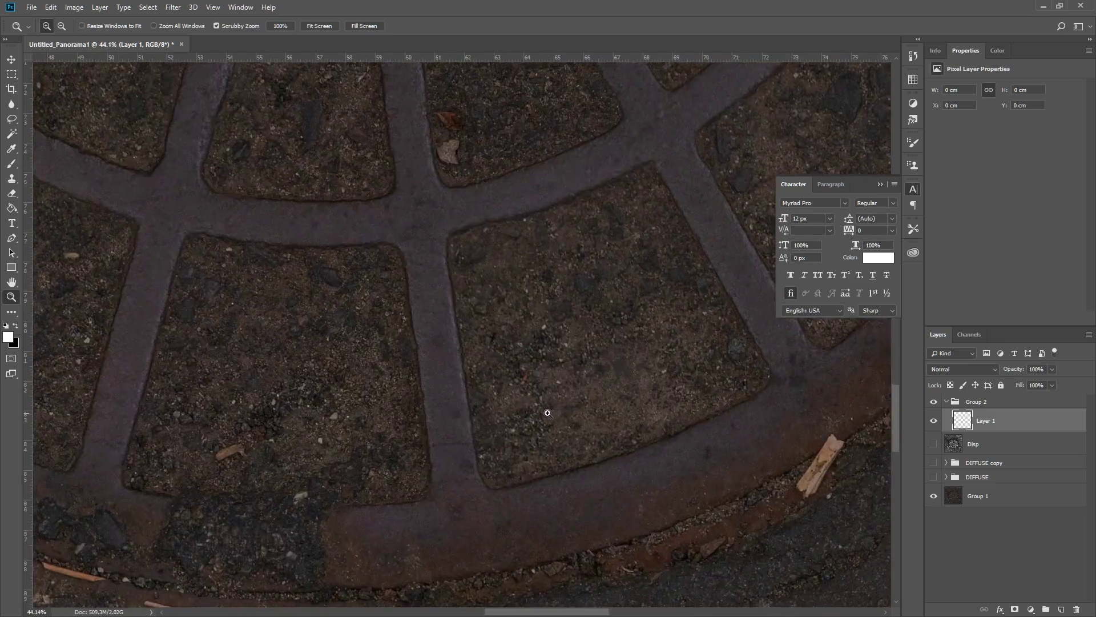
key(l)
drag(507, 417, 459, 420)
mouse_move(439, 494)
mouse_down()
mouse_move(399, 253)
mouse_move(619, 199)
mouse_move(499, 486)
mouse_move(440, 493)
mouse_up()
key(g)
key(x)
click(599, 321)
Step: Outline the adjacent outer-ring cell to the right, fill it black, and collapse Group 2
drag(598, 321, 350, 480)
key(l)
mouse_move(485, 455)
mouse_down()
mouse_move(558, 151)
mouse_move(667, 404)
mouse_move(488, 456)
mouse_up()
key(alt+BackSpace)
key(z)
alt+scroll(555, 378, down, 8)
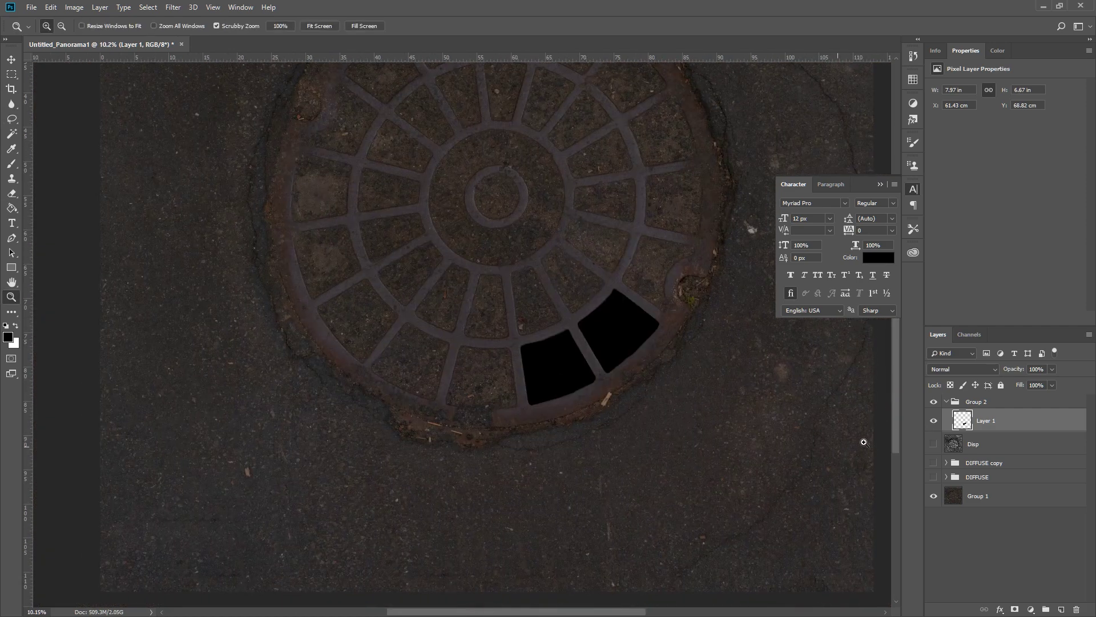
click(946, 402)
Step: Trace a Lasso selection around the whole manhole cover along its irregular outer edge
drag(600, 264, 603, 410)
key(l)
drag(484, 498, 483, 468)
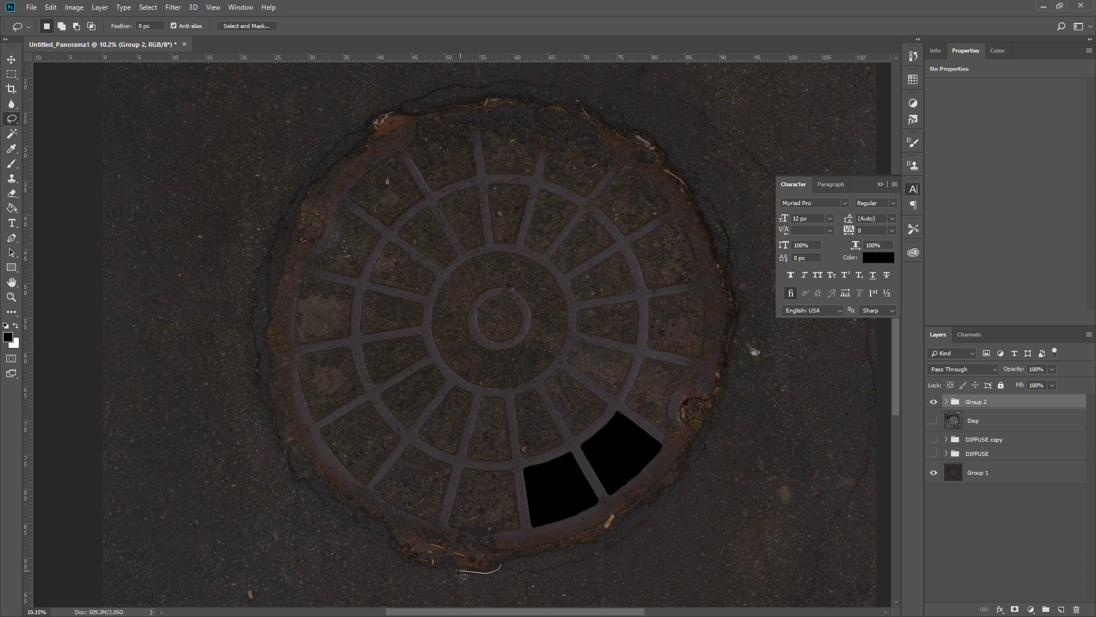
mouse_move(442, 566)
mouse_down()
mouse_move(405, 560)
mouse_move(294, 227)
mouse_move(704, 222)
mouse_move(501, 565)
mouse_up()
key(z)
drag(594, 382, 550, 382)
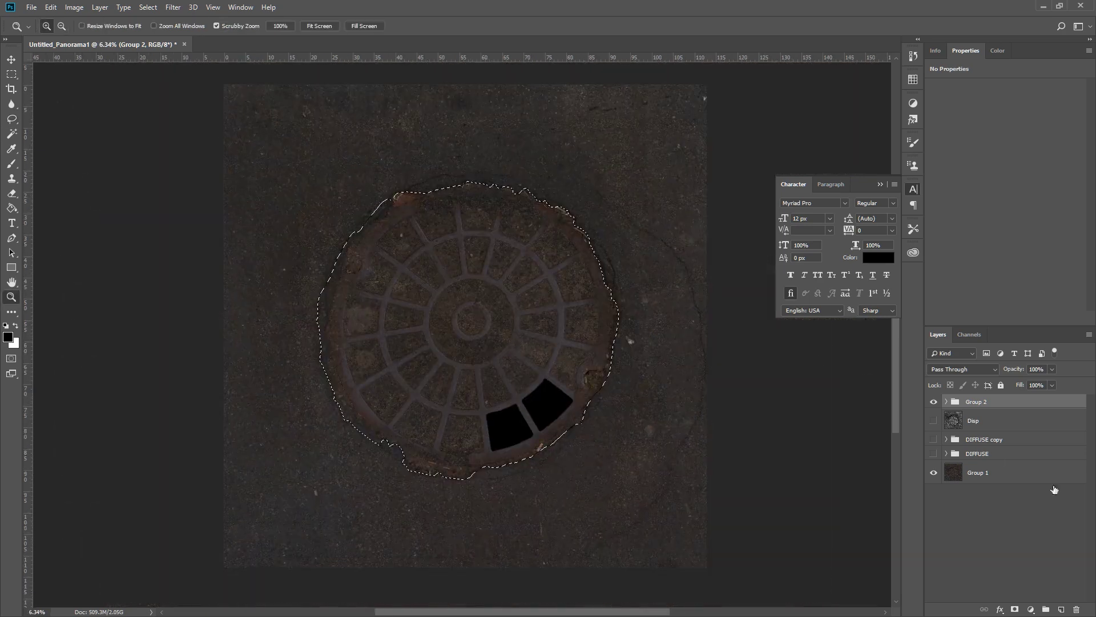
Step: Create a new layer above Group 2 and fill the manhole cover selection with white
click(1061, 609)
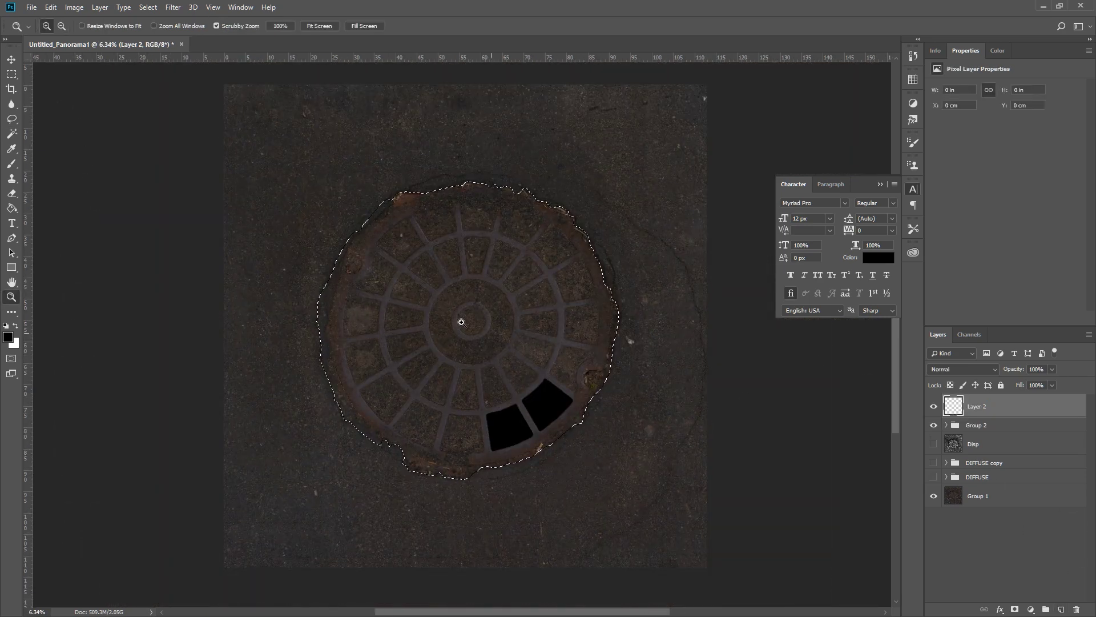
key(g)
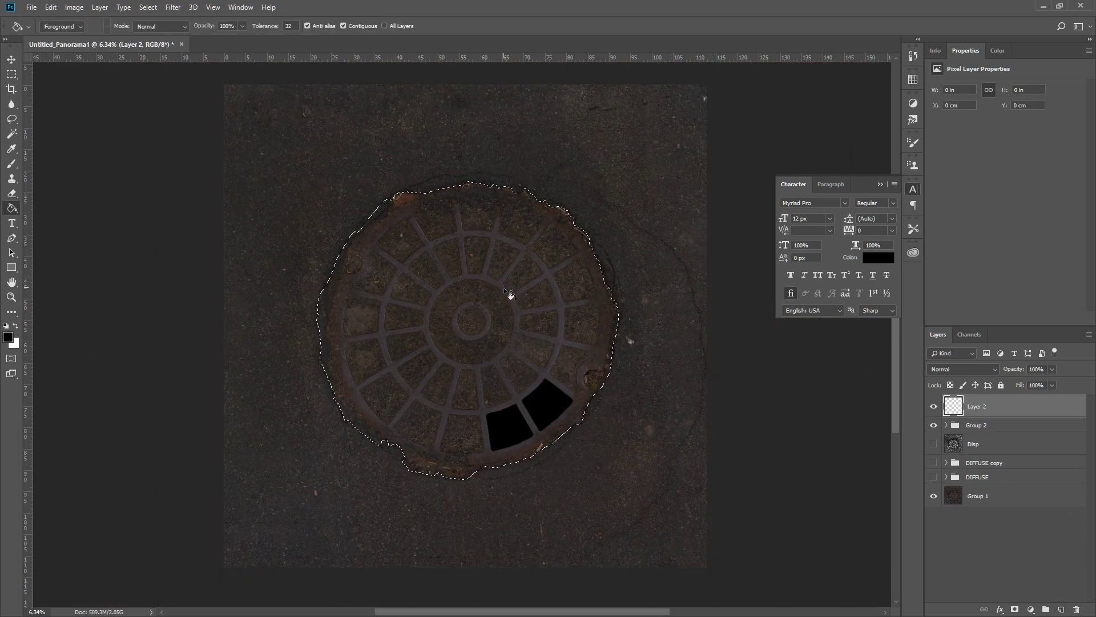
key(x)
key(alt+BackSpace)
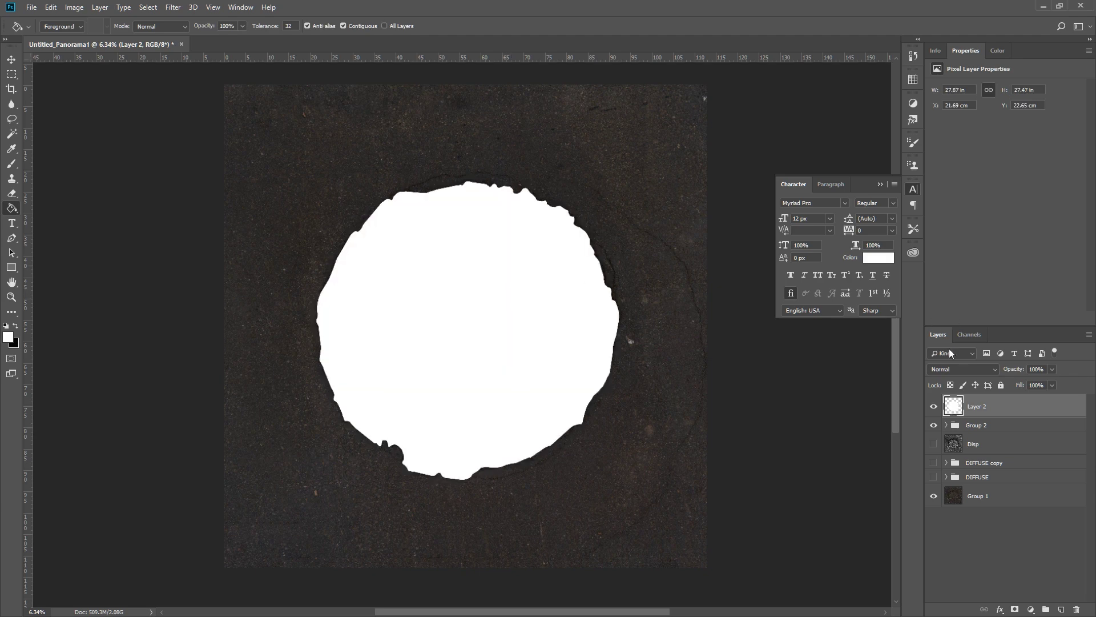
Step: Create a new layer beneath the white shape and fill it entirely with black
click(1007, 424)
click(1062, 609)
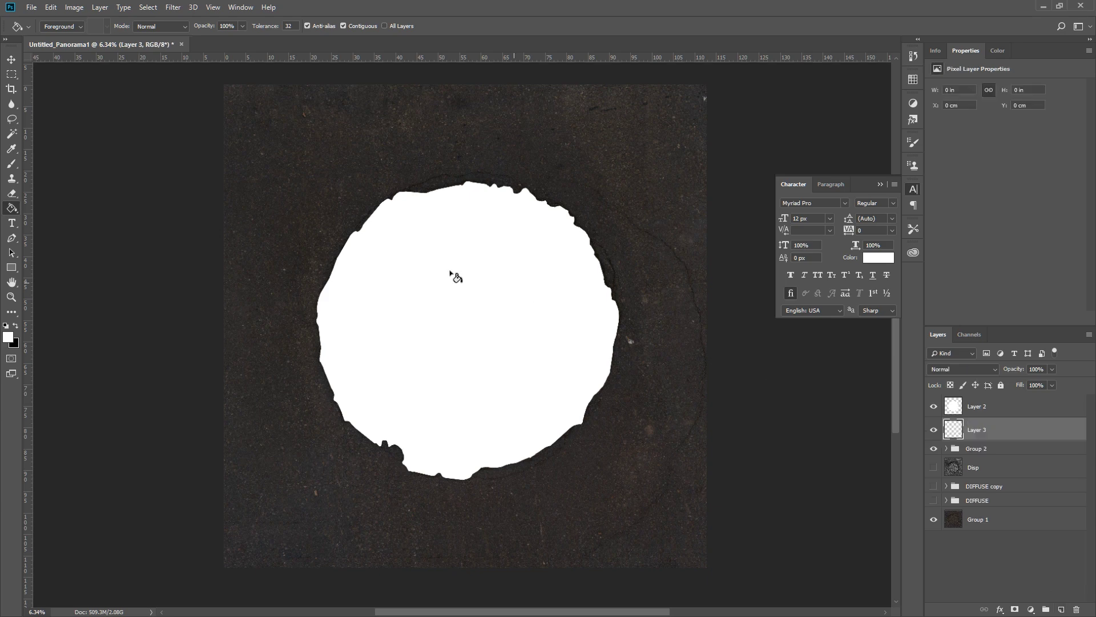
key(x)
click(658, 300)
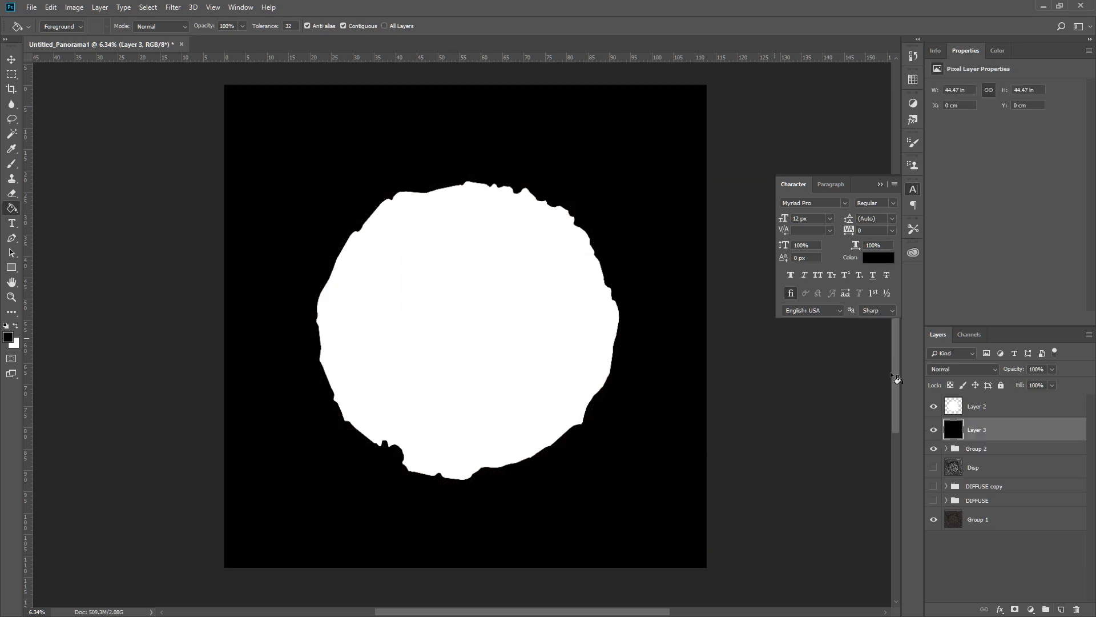
Step: Merge the white shape and black background layers into one mask layer and compare it with the image beneath
shift+click(982, 414)
key(ctrl+e)
click(934, 406)
click(933, 406)
Step: Soften the mask's edge with a Gaussian Blur of 101.4 pixels radius
mouse_move(601, 325)
mouse_down()
mouse_move(663, 329)
mouse_move(621, 331)
mouse_up()
click(171, 8)
mouse_move(274, 139)
click(366, 181)
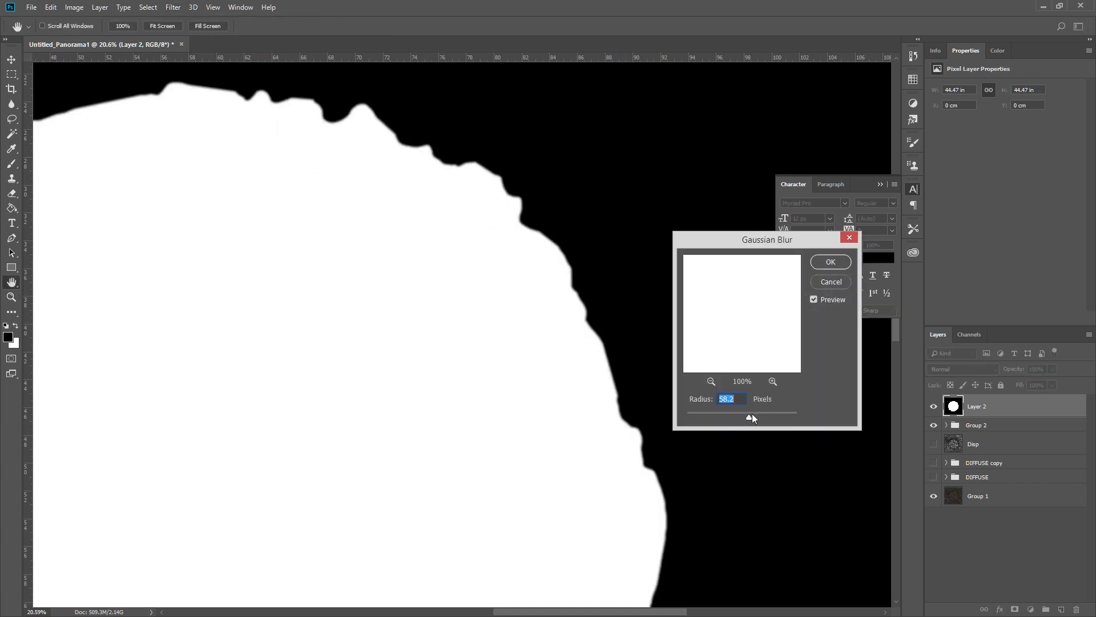
drag(752, 418, 754, 419)
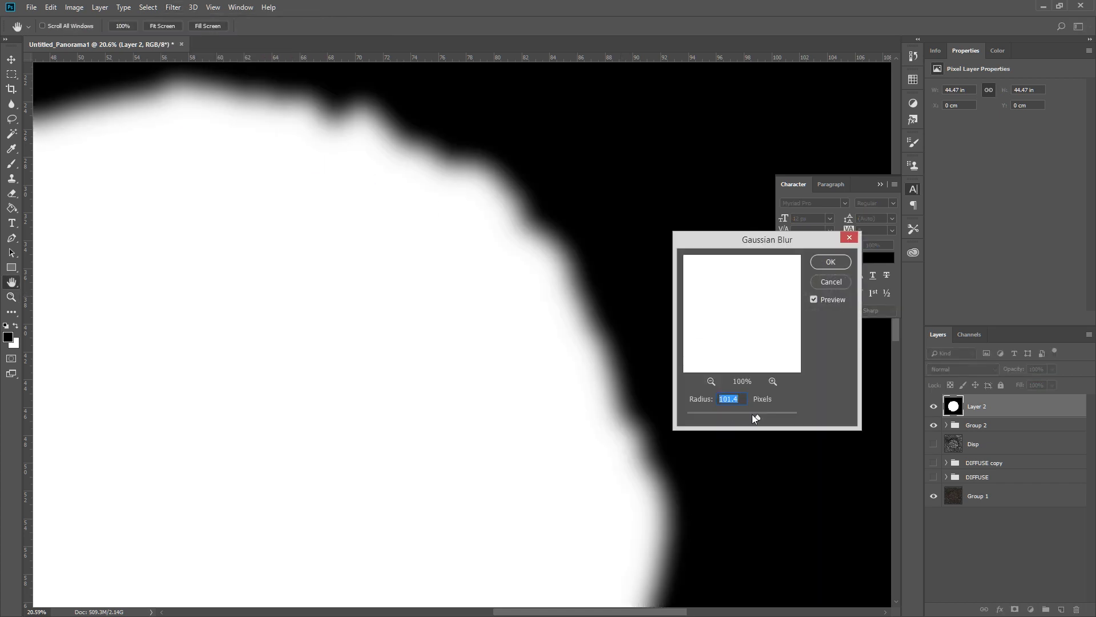
click(831, 262)
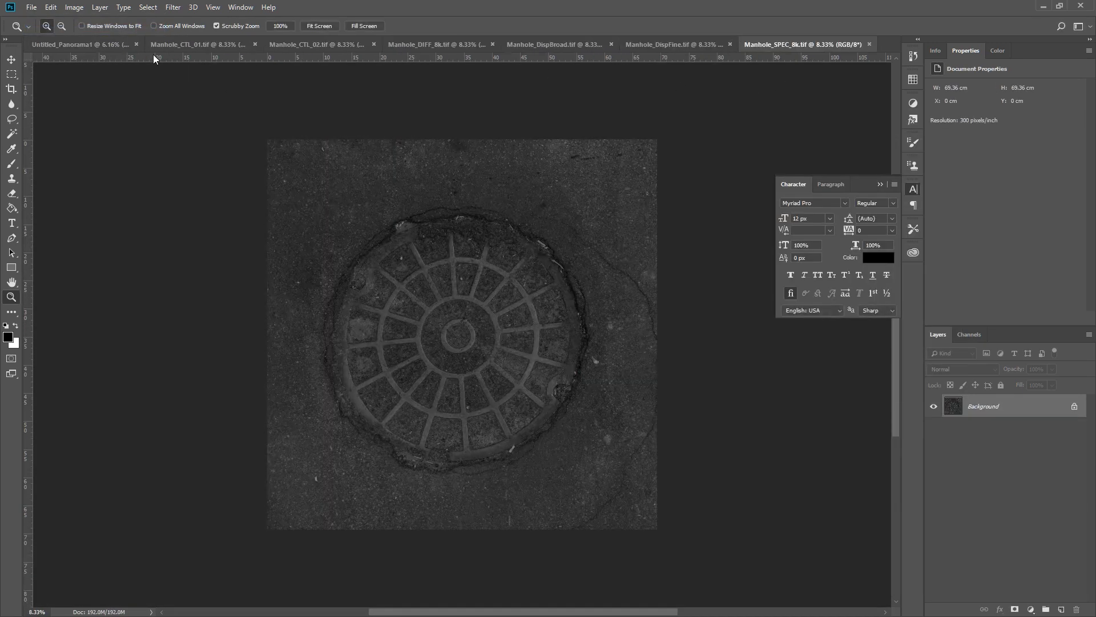
Step: Switch to the Untitled_Panorama1 document and check its image dimensions
click(100, 47)
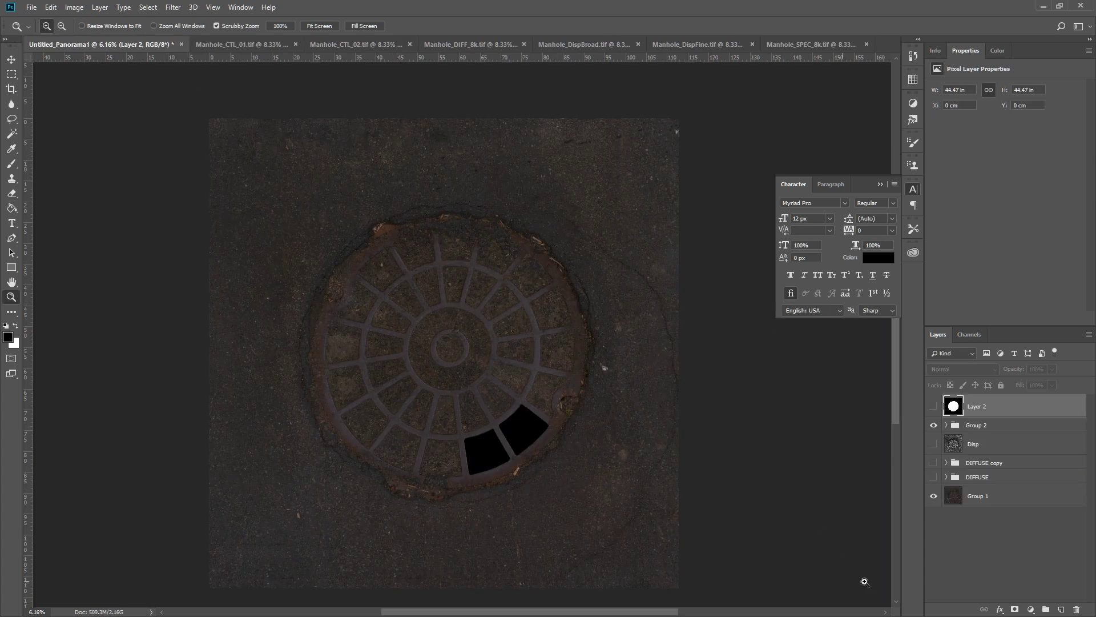
click(74, 7)
click(108, 92)
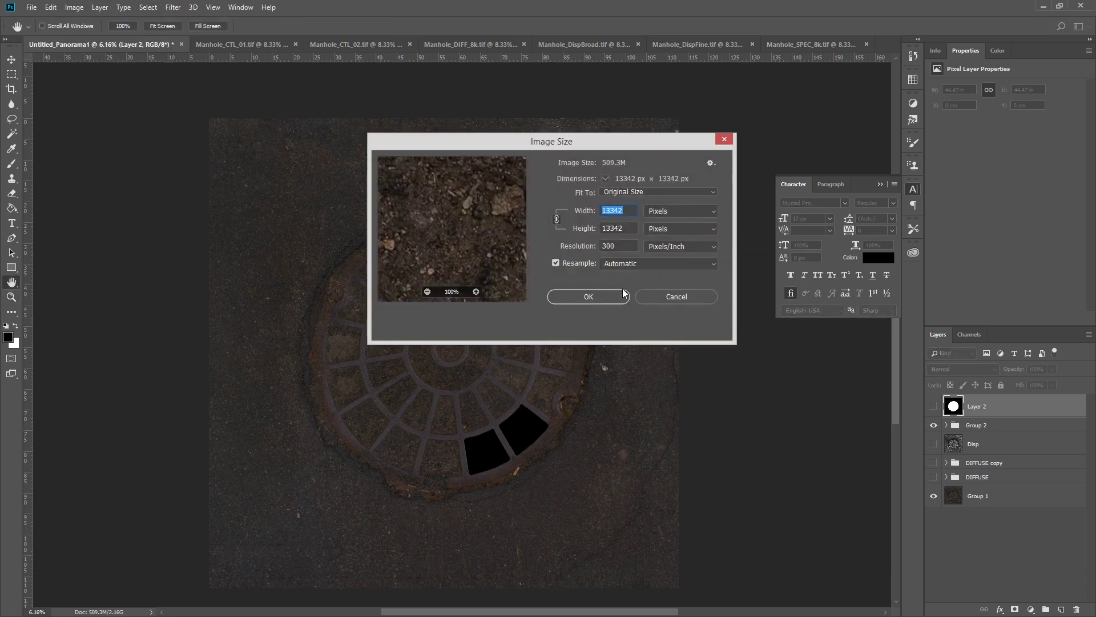
click(667, 299)
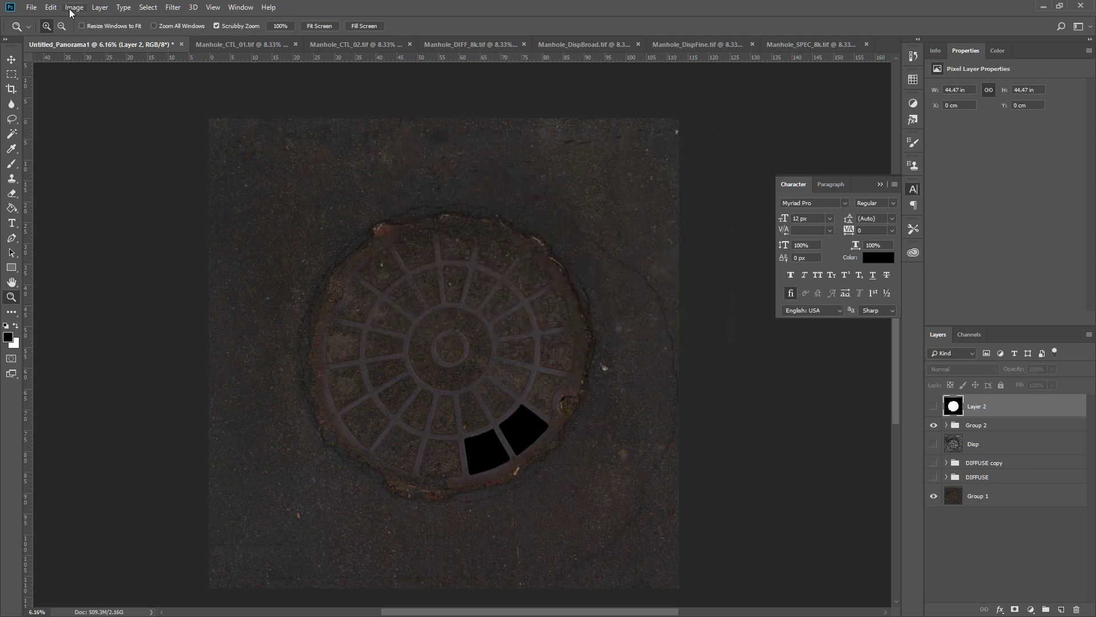
click(74, 7)
click(649, 495)
Step: Resize the image to 8192 × 8192 pixels and inspect the resampled texture's detail
click(87, 7)
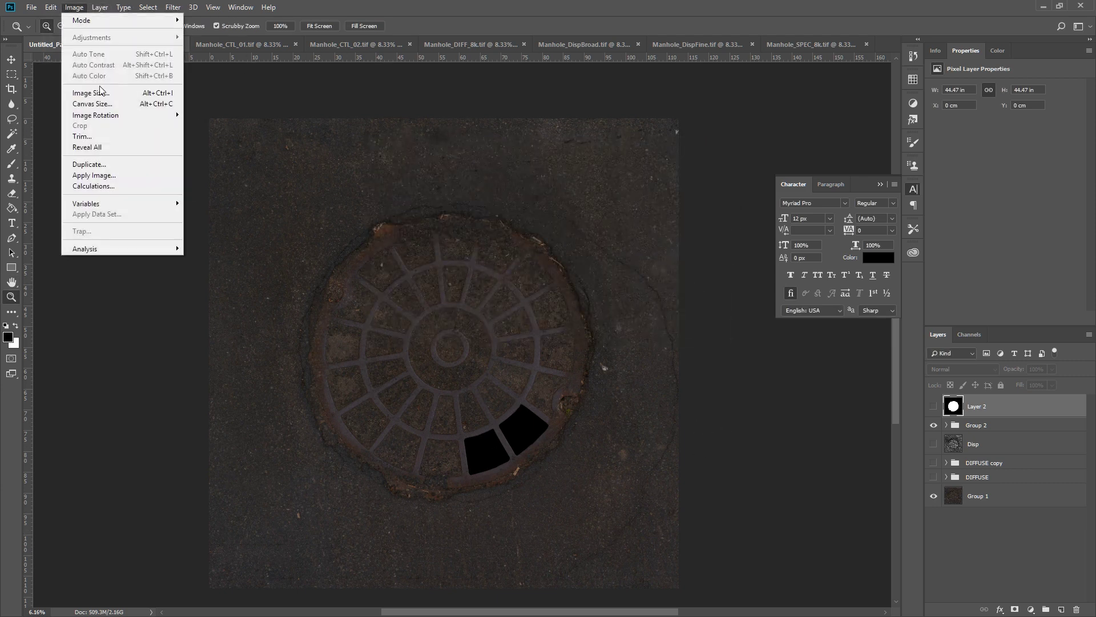
click(114, 134)
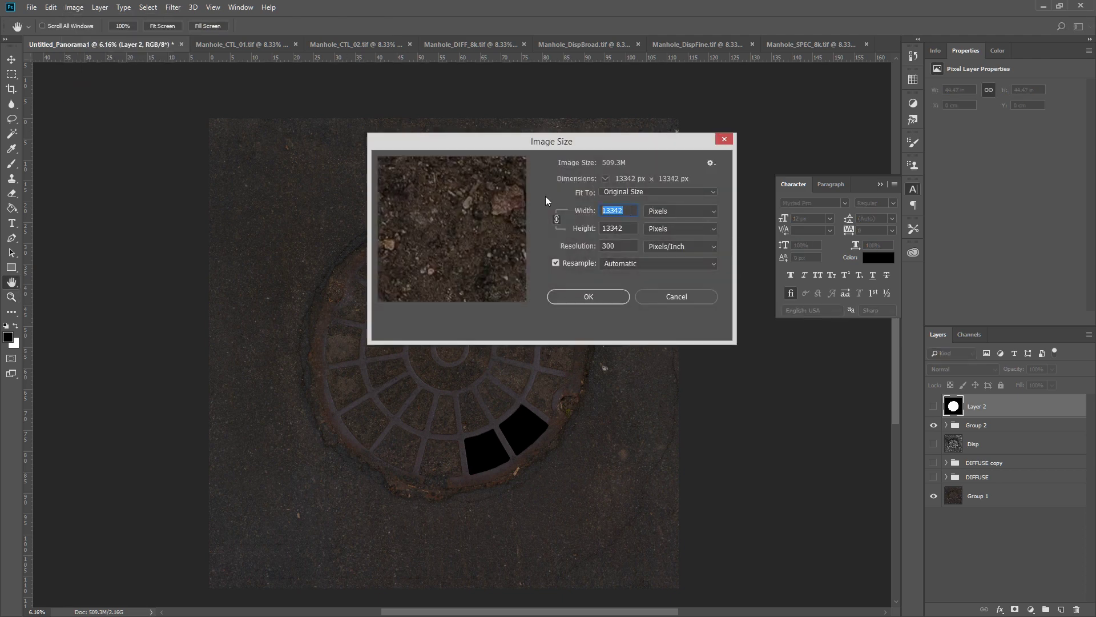
text(8192)
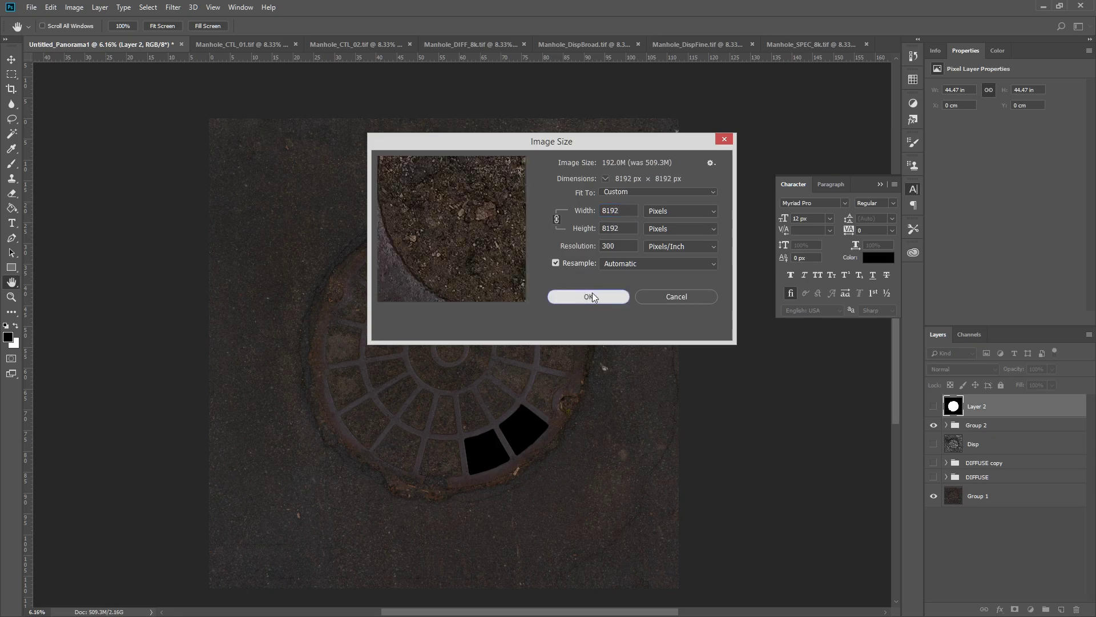
click(590, 295)
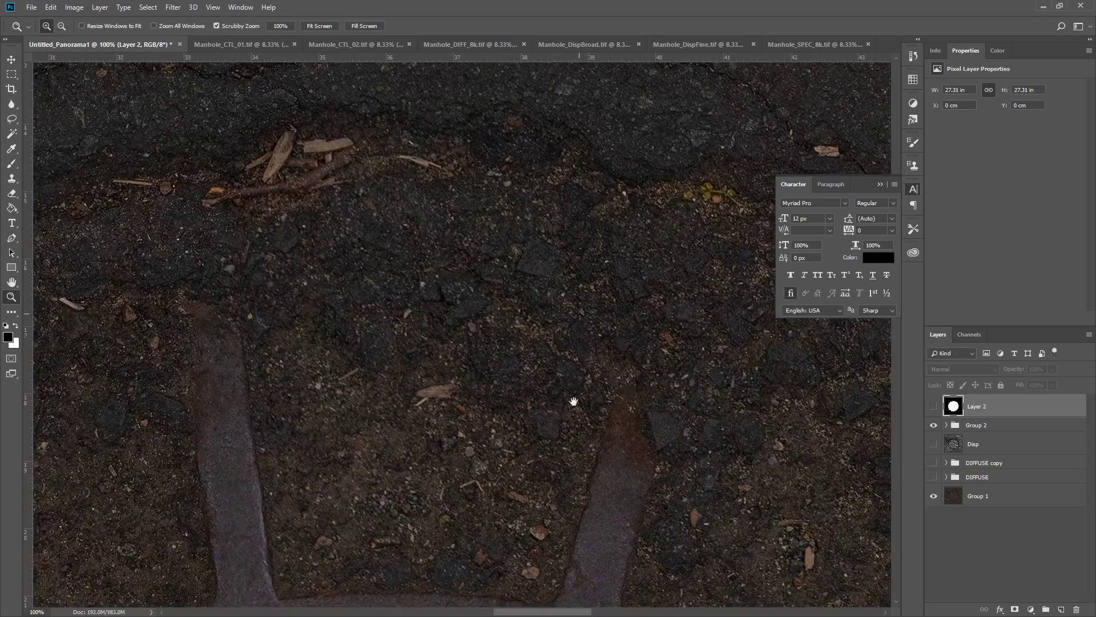
drag(573, 401, 233, 363)
drag(724, 583, 721, 252)
drag(433, 375, 817, 382)
drag(352, 332, 656, 227)
drag(279, 375, 521, 333)
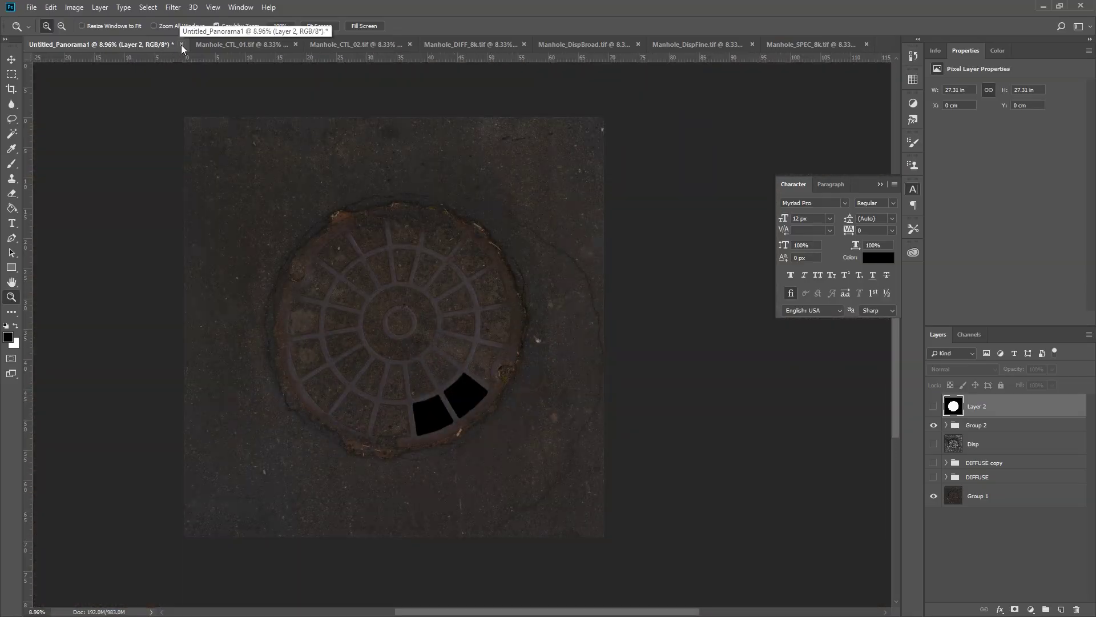
Step: Close the Untitled_Panorama1 document without saving its changes
click(182, 44)
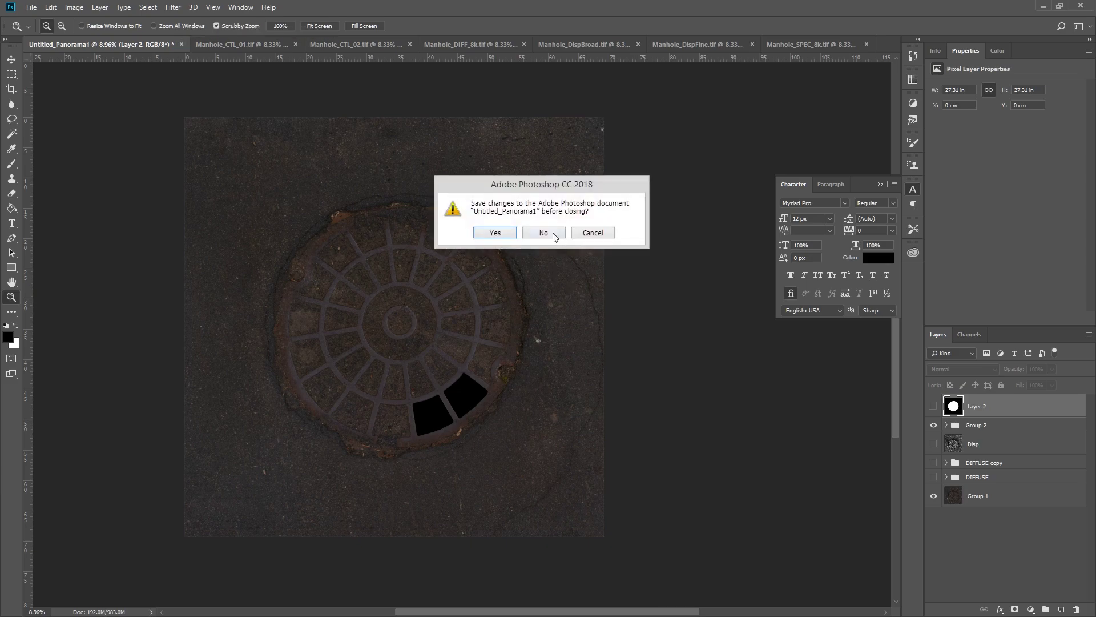
click(543, 233)
key(ctrl+0)
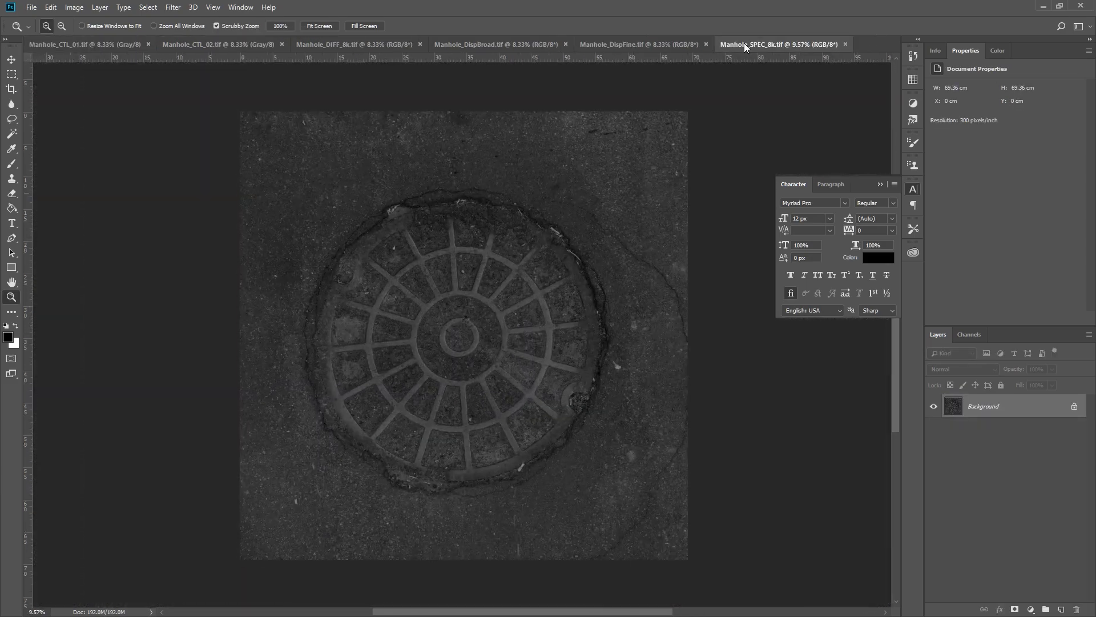
Step: Examine the surface detail of Manhole_DispFine.tif, Manhole_DispBroad.tif and Manhole_DIFF_8k.tif
click(631, 44)
drag(496, 267, 571, 278)
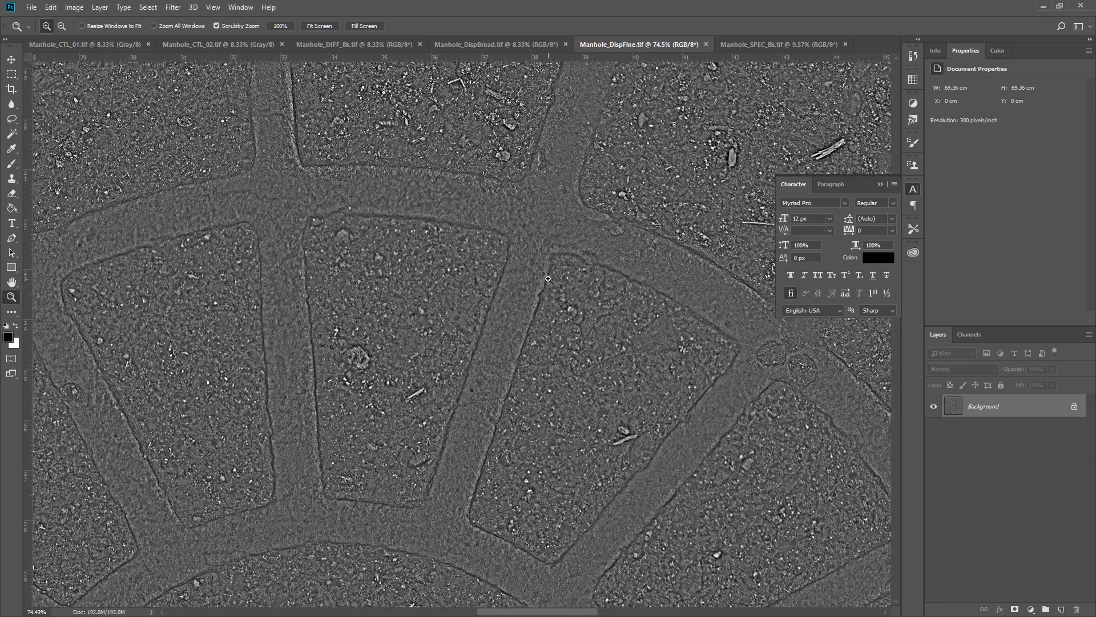
drag(669, 444, 464, 342)
scroll(543, 439, up, 3)
scroll(542, 439, left, 3)
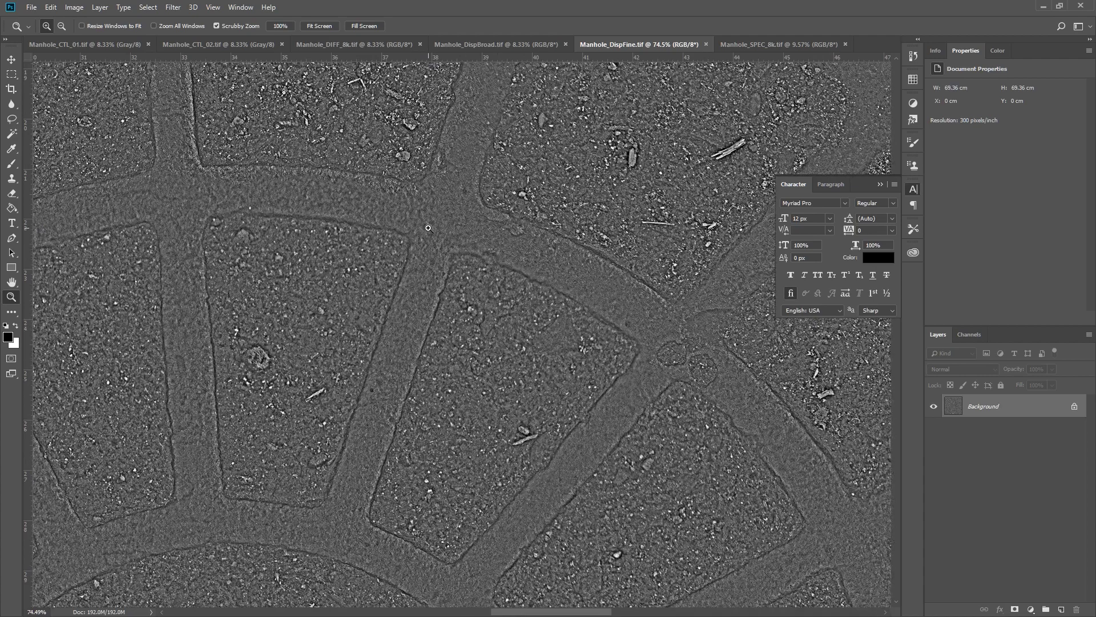
scroll(440, 211, up, 1)
scroll(440, 211, left, 1)
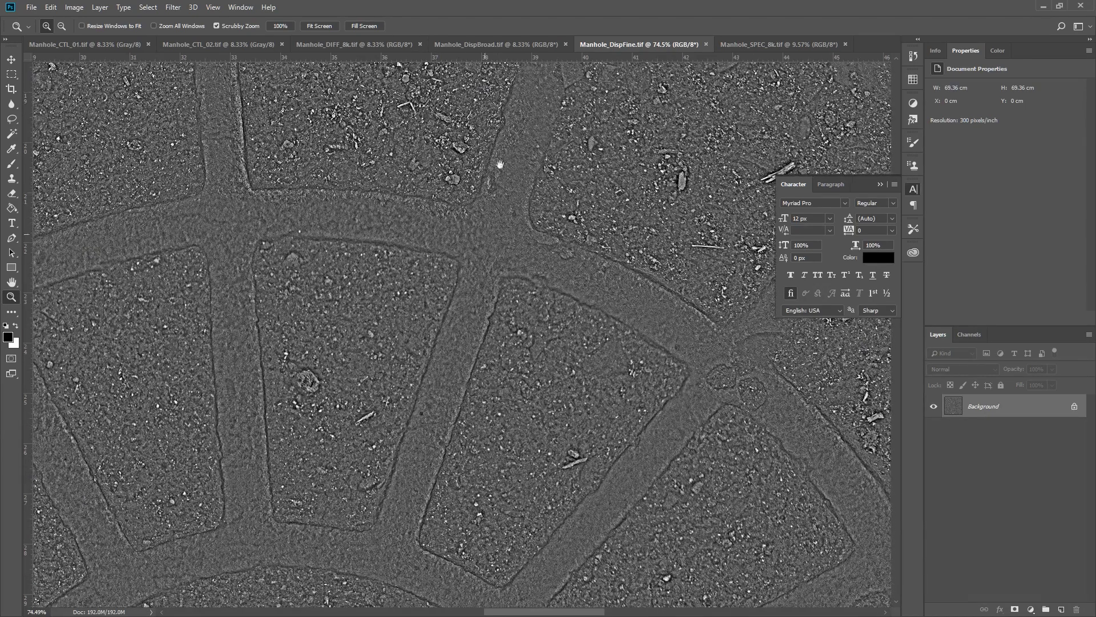
click(522, 45)
mouse_move(504, 331)
mouse_down()
mouse_move(523, 325)
mouse_move(523, 341)
mouse_move(491, 337)
mouse_up()
click(379, 46)
drag(572, 317, 559, 355)
Step: Examine the Manhole_CTL_02.tif and Manhole_CTL_01.tif masks, checking the rib shapes and soft edges of CTL_01 up close
click(230, 45)
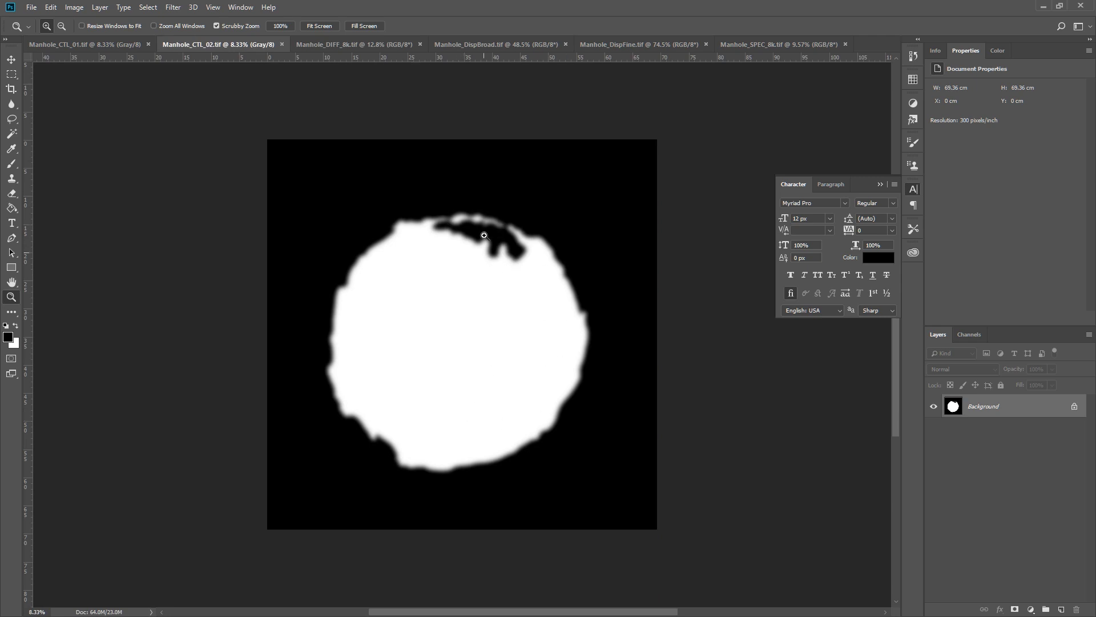
drag(391, 399, 540, 273)
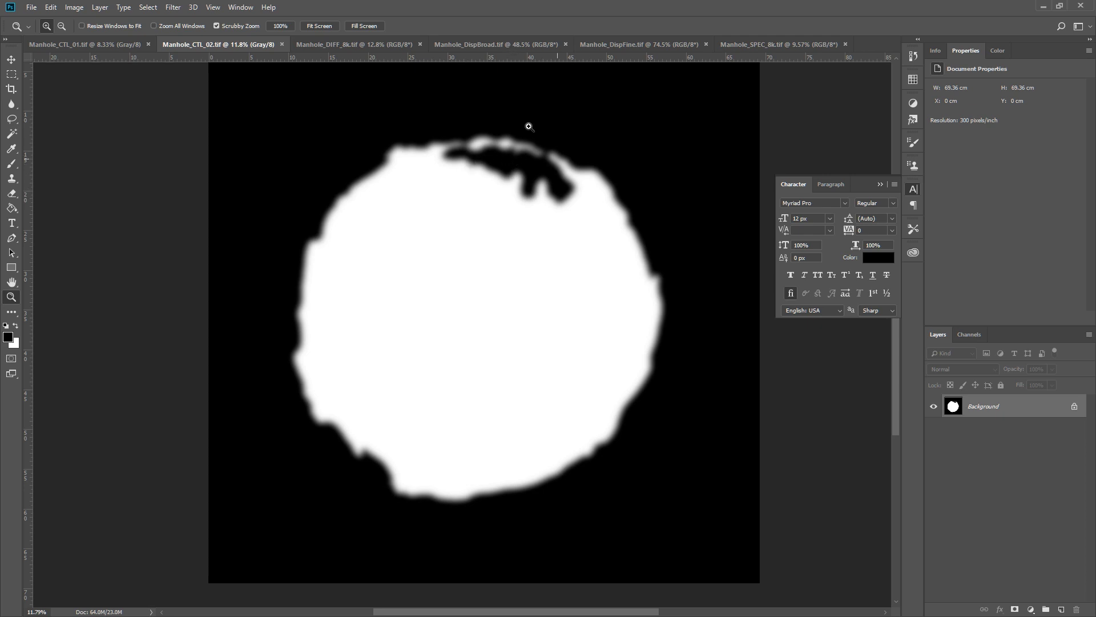
click(85, 44)
drag(472, 339, 537, 345)
drag(679, 322, 489, 444)
drag(557, 273, 835, 453)
drag(297, 518, 478, 314)
drag(396, 352, 360, 217)
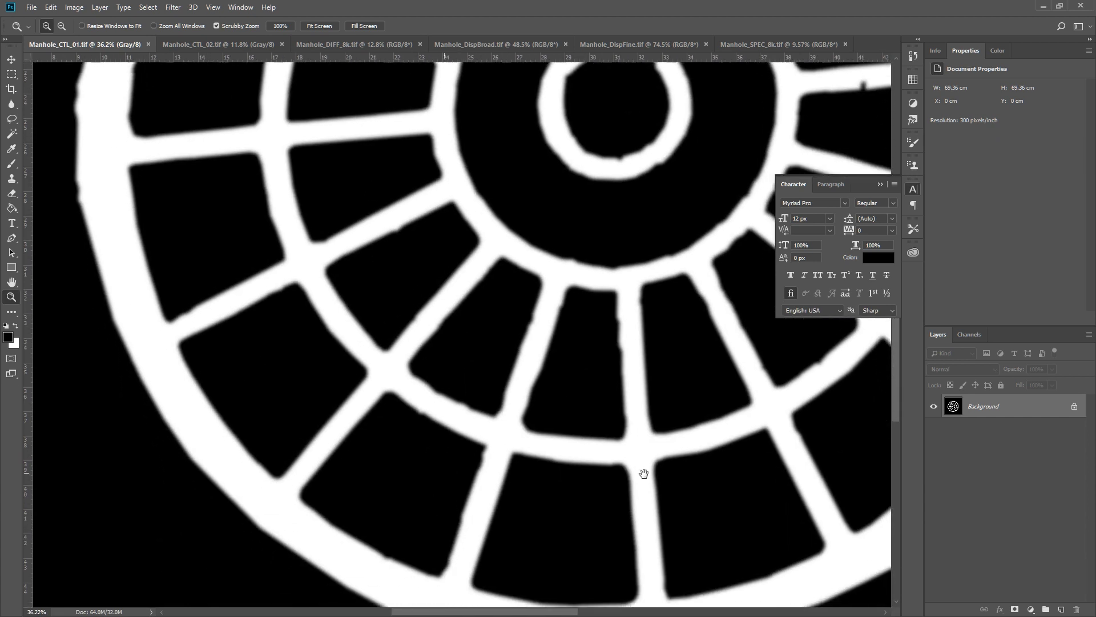
drag(644, 460, 428, 386)
drag(572, 321, 498, 205)
drag(671, 428, 709, 443)
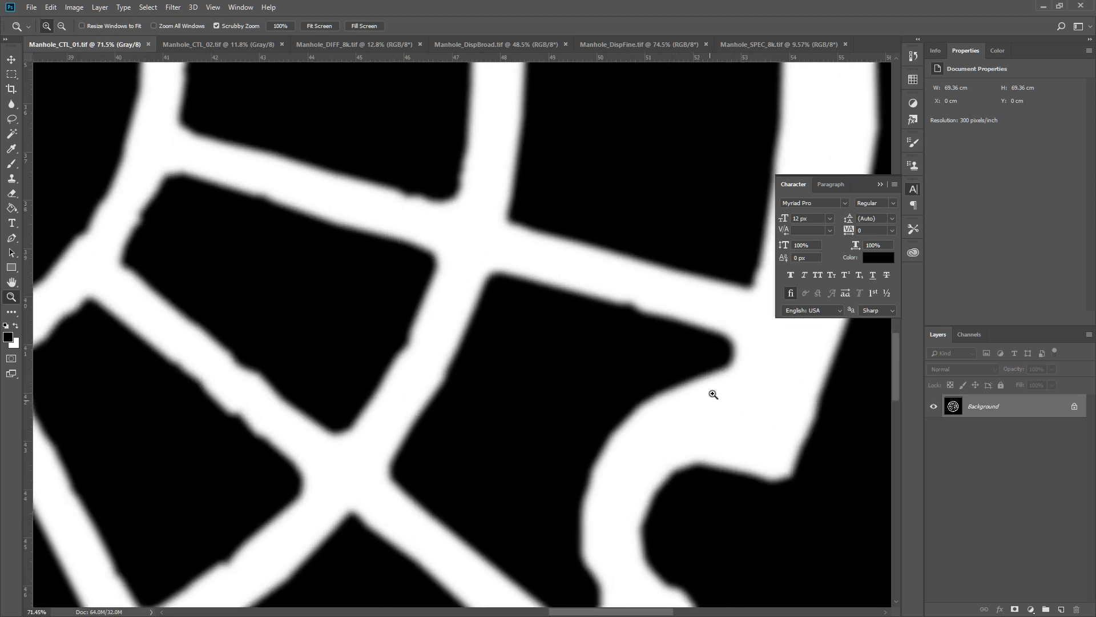
drag(704, 334, 686, 334)
Step: Switch to Maya and view the manhole render's specular_direct pass, followed by its Beauty pass
click(1043, 7)
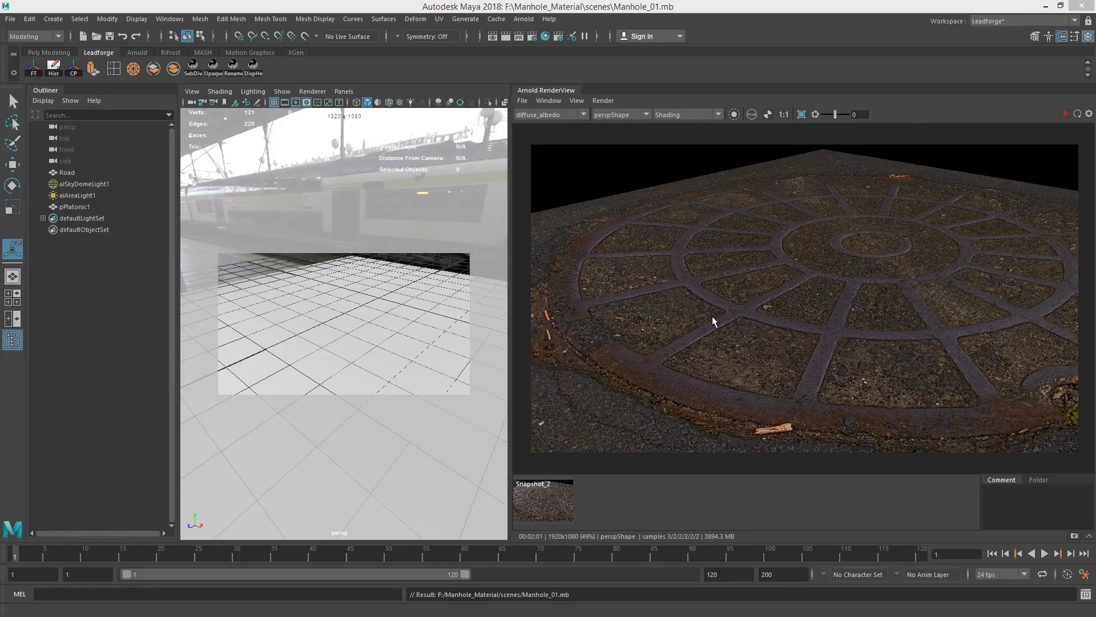
click(551, 115)
click(551, 162)
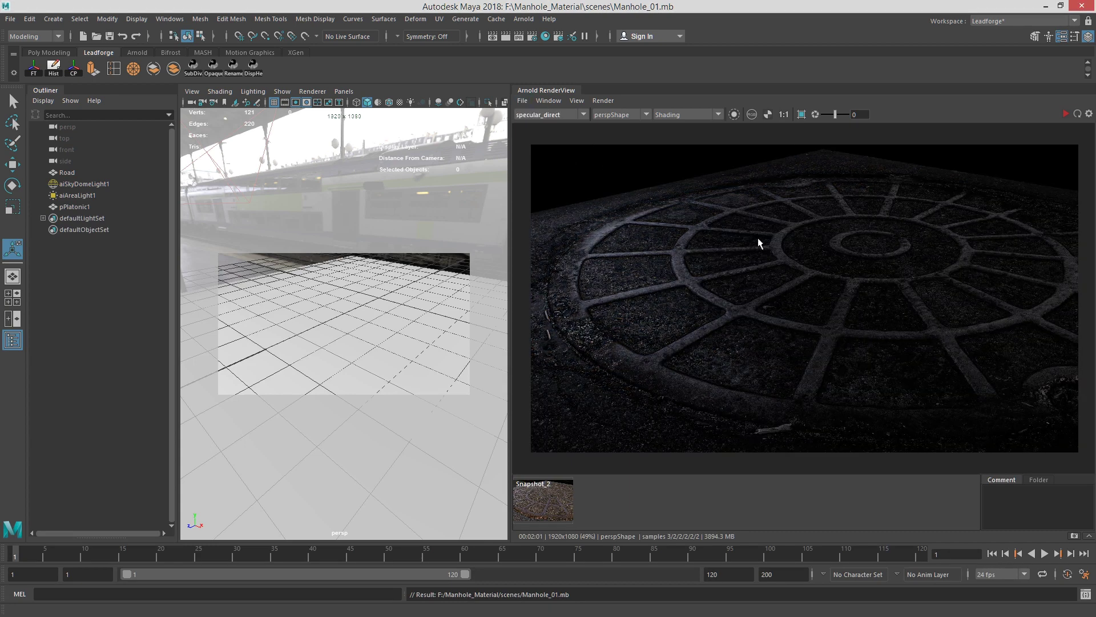
click(550, 114)
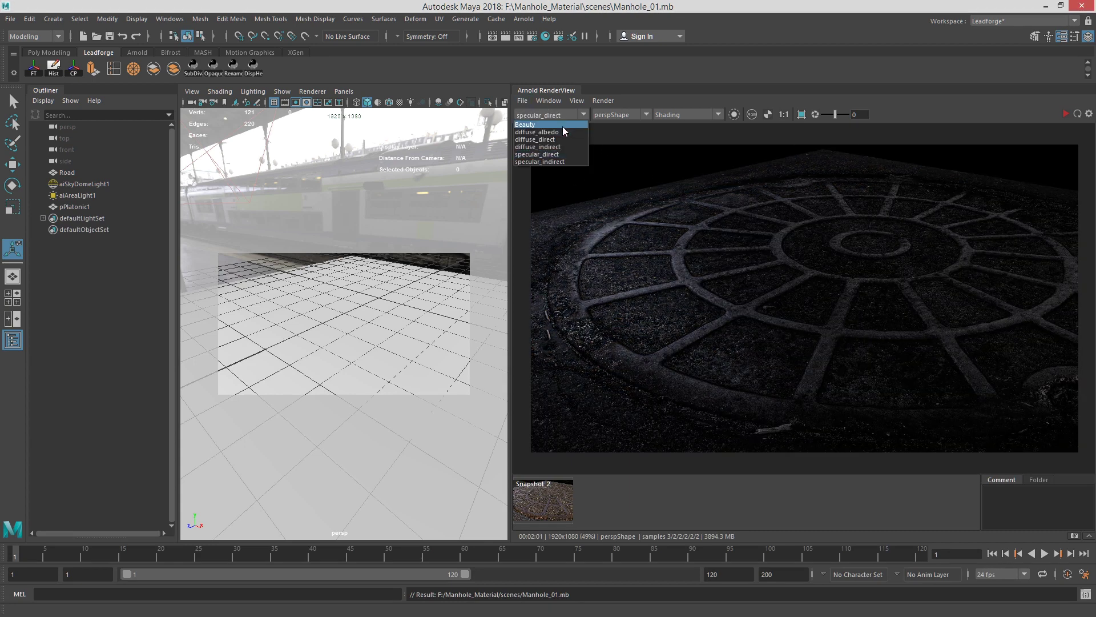
click(563, 124)
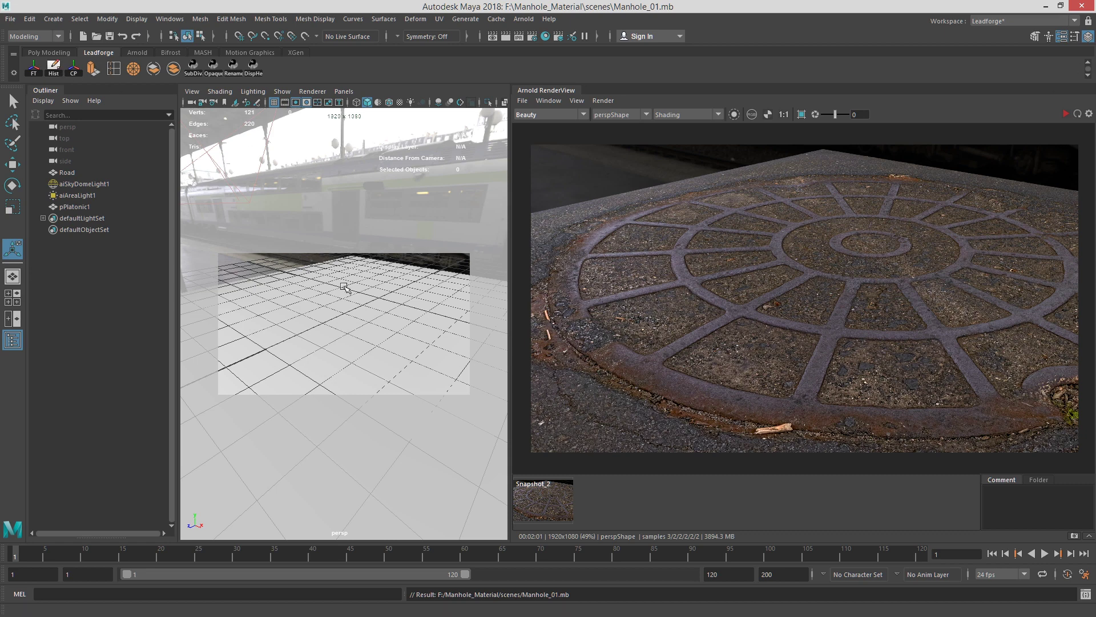
alt+drag(409, 313, 374, 357)
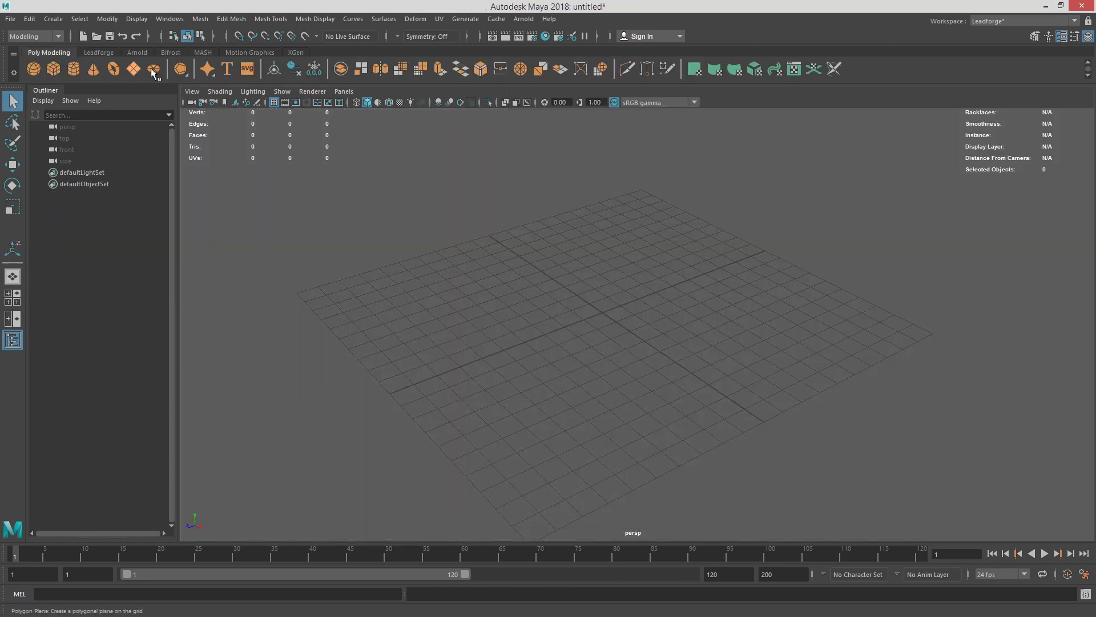
Step: Create a polygon plane at the grid's centre and scale it up uniformly
click(133, 68)
key(r)
drag(602, 313, 704, 409)
Step: Move the plane's inner vertices to give its surface a gentle hump, leaving the outer border flat
key(q)
right_drag(703, 410, 704, 319)
alt+drag(704, 320, 594, 400)
drag(527, 240, 703, 395)
key(w)
alt+drag(702, 395, 618, 257)
key(q)
alt+drag(618, 257, 538, 286)
Step: Apply planar UV mapping to the plane from the Y axis, fitted to the bounding box, and check the resulting UV layout
click(99, 52)
click(439, 18)
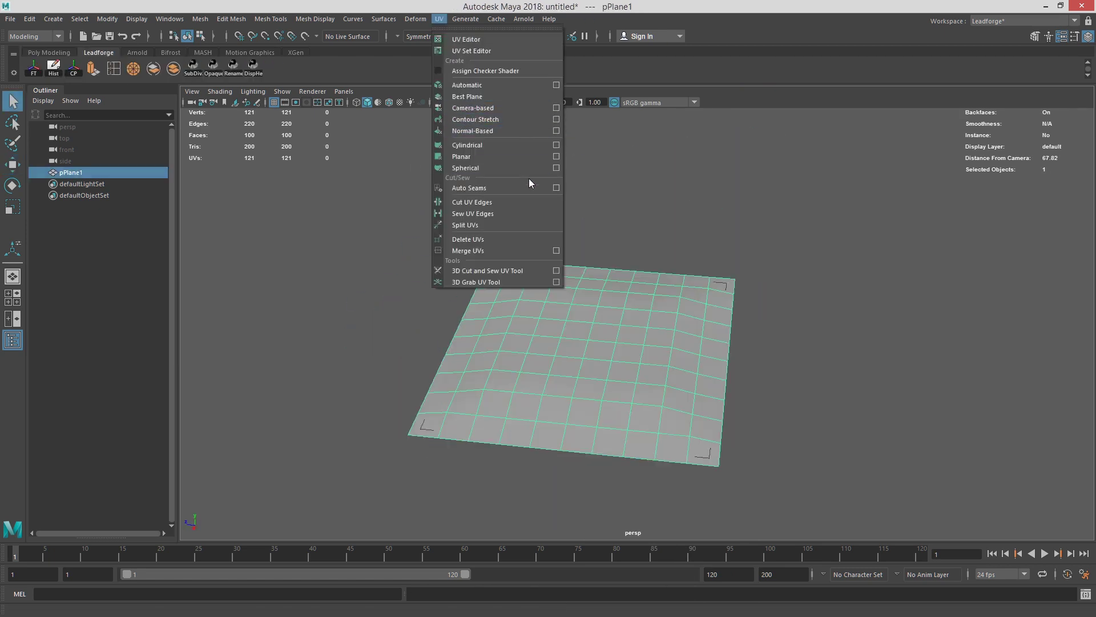
click(557, 155)
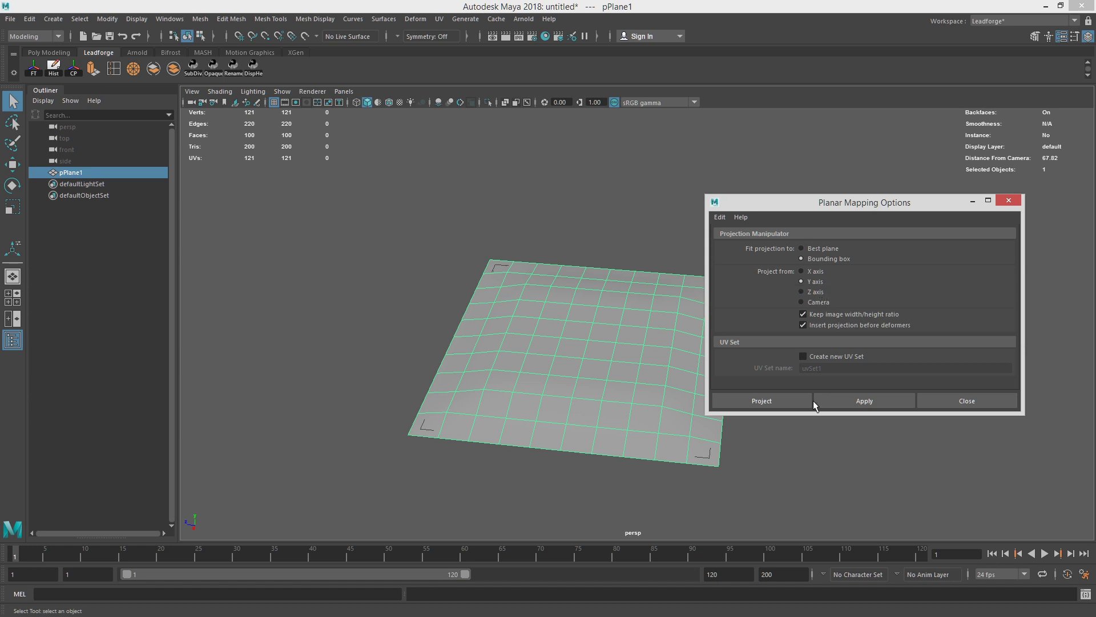
click(762, 401)
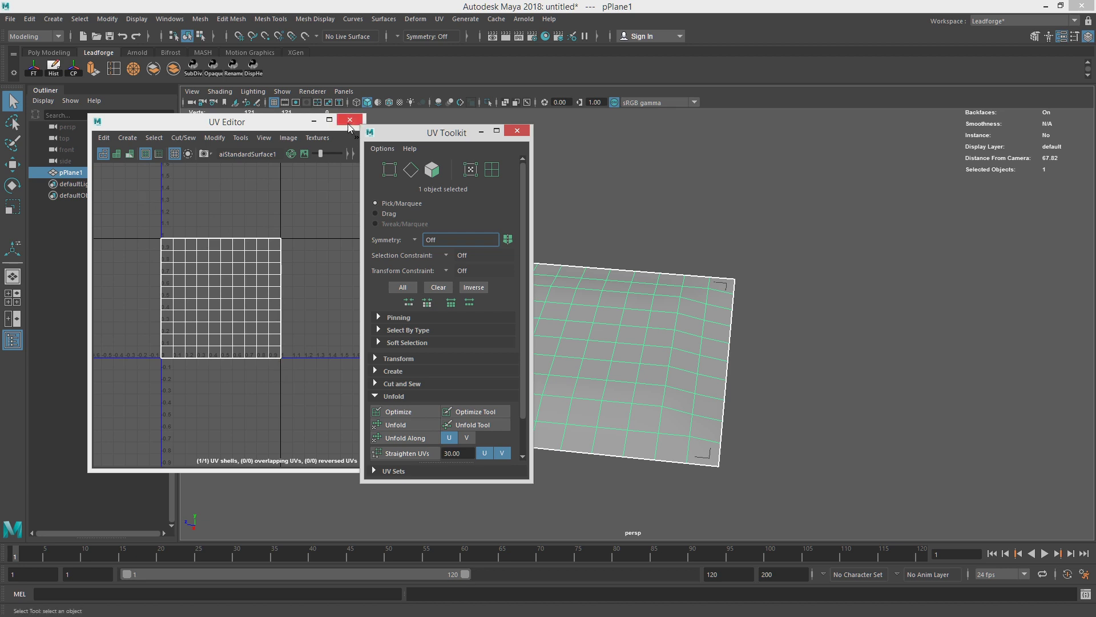
drag(428, 137, 358, 166)
click(511, 117)
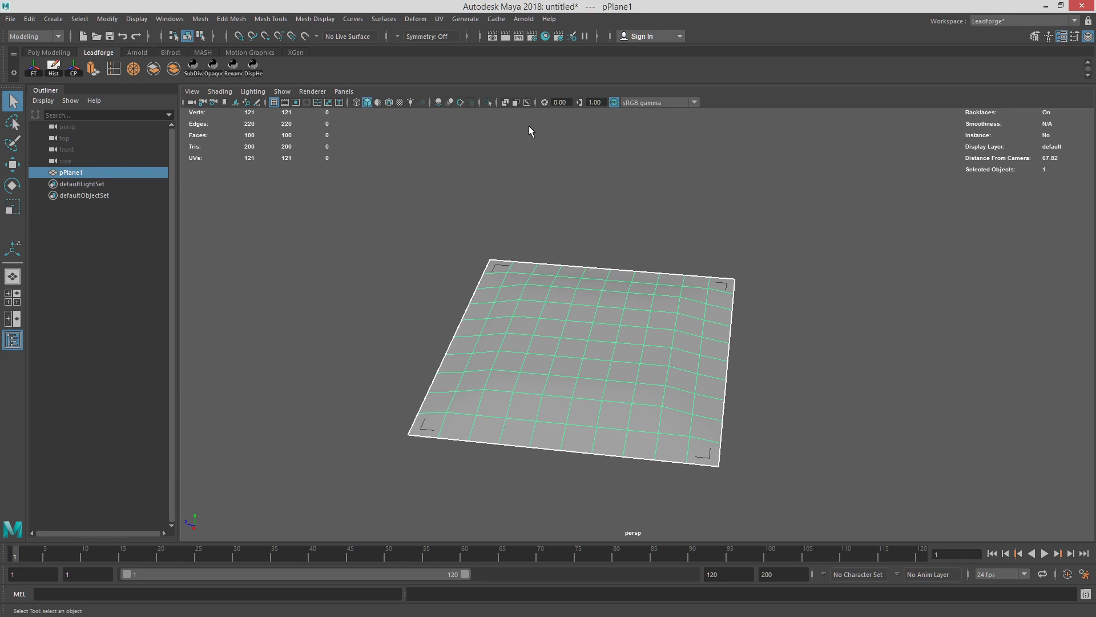
Step: Create an Arnold standard surface material node in the Hypershade
alt+middle_drag(449, 247, 229, 237)
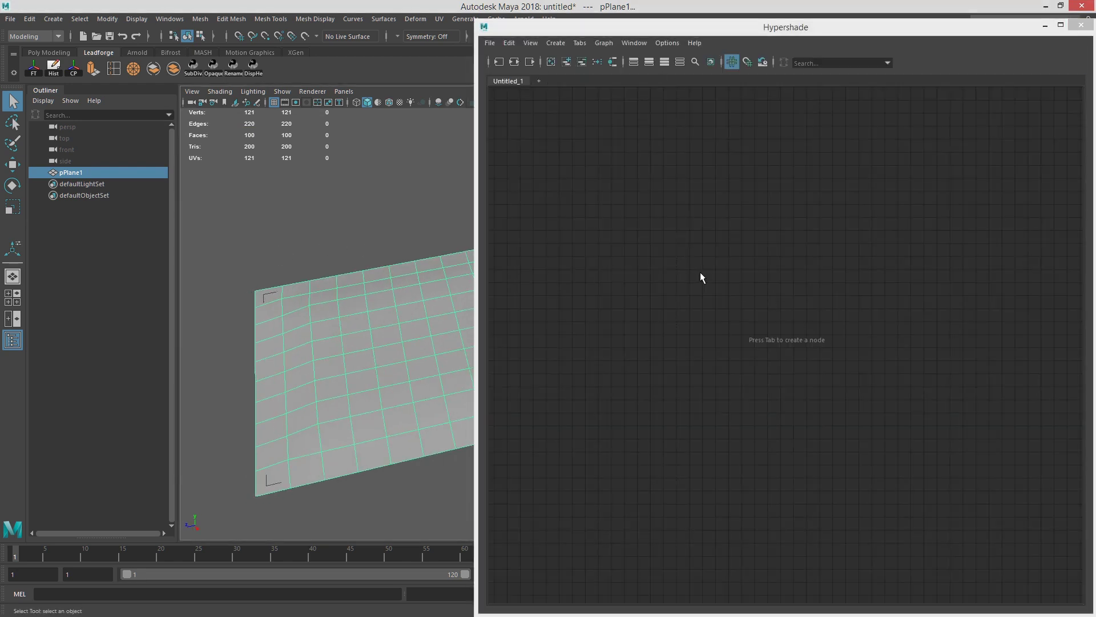
key(Tab)
text(ai)
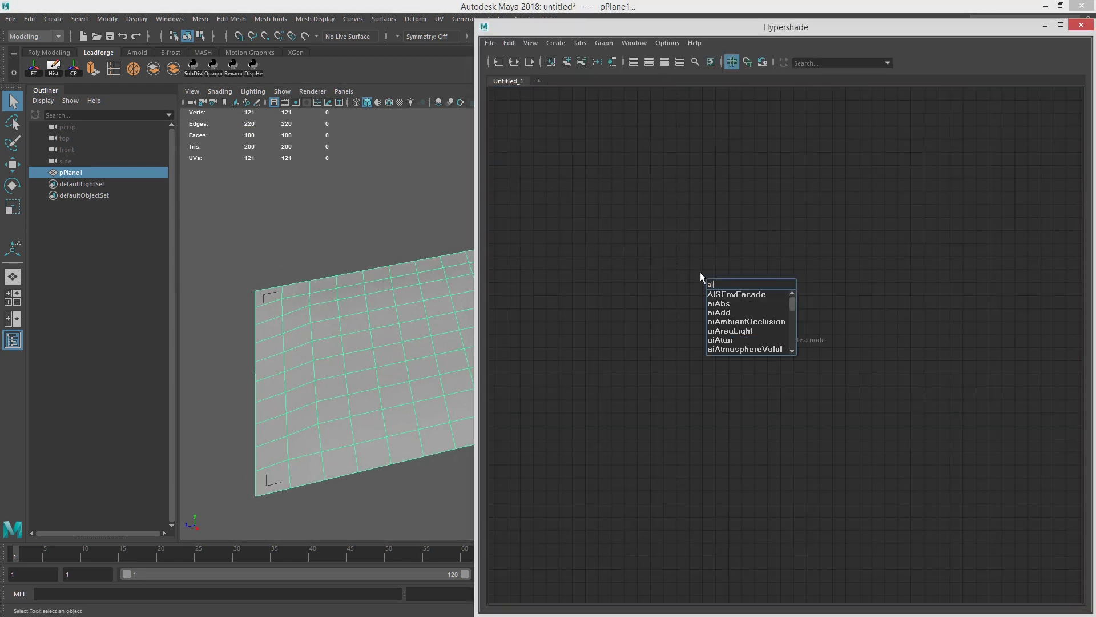
text(Standard)
key(Return)
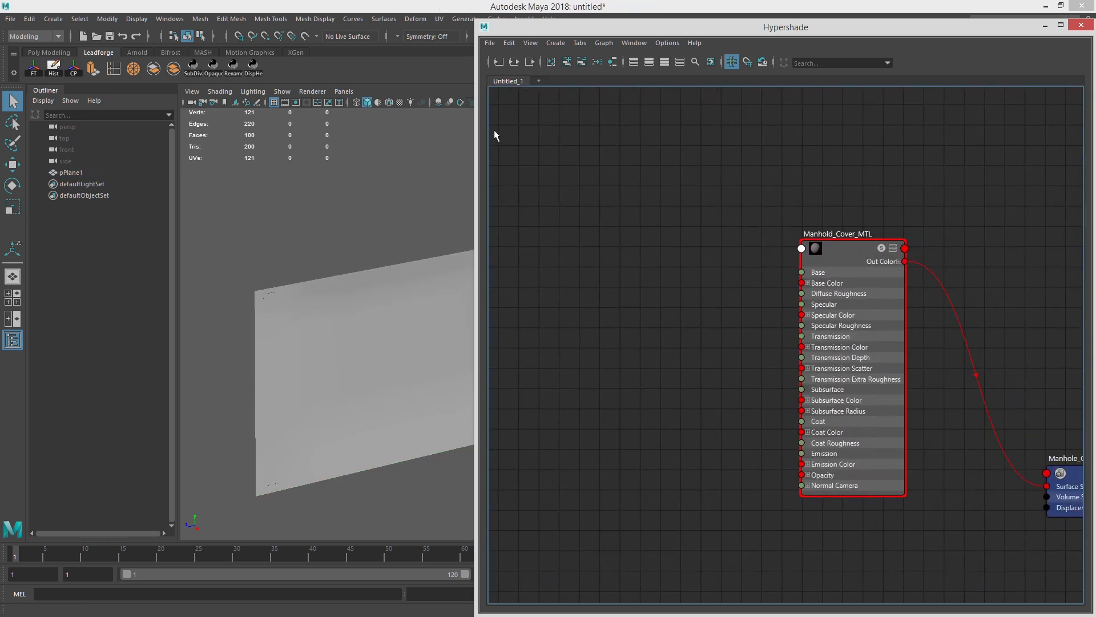
Step: Add file texture nodes for the manhole maps and rename the place2dTexture1 node Manhole_Placement
key(Tab)
text(file)
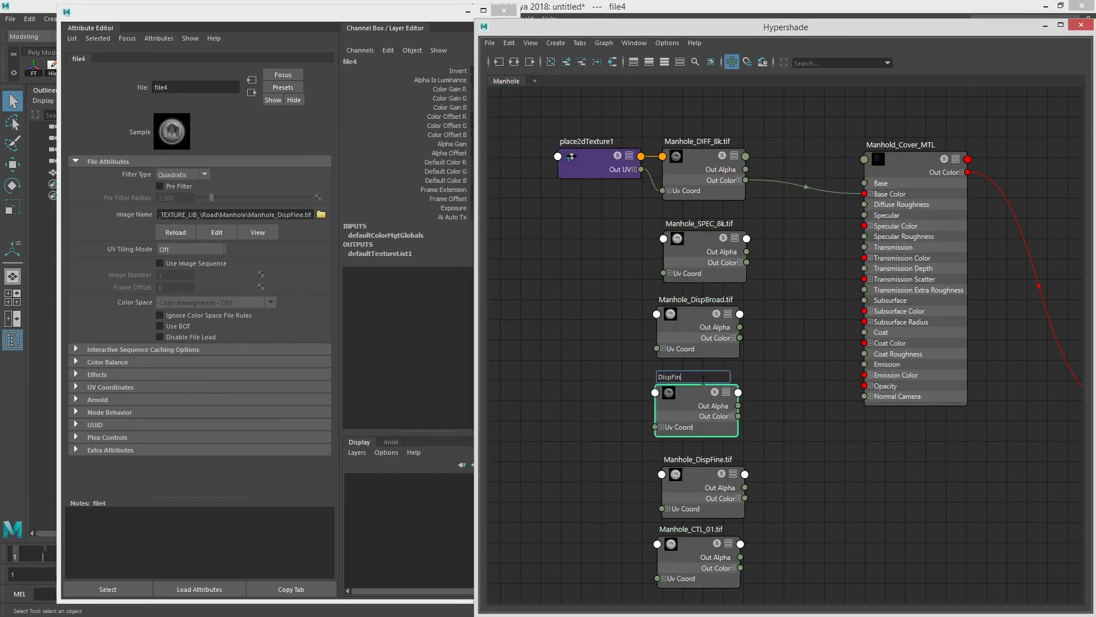
double_click(612, 146)
text(Manhole_Placement)
key(Return)
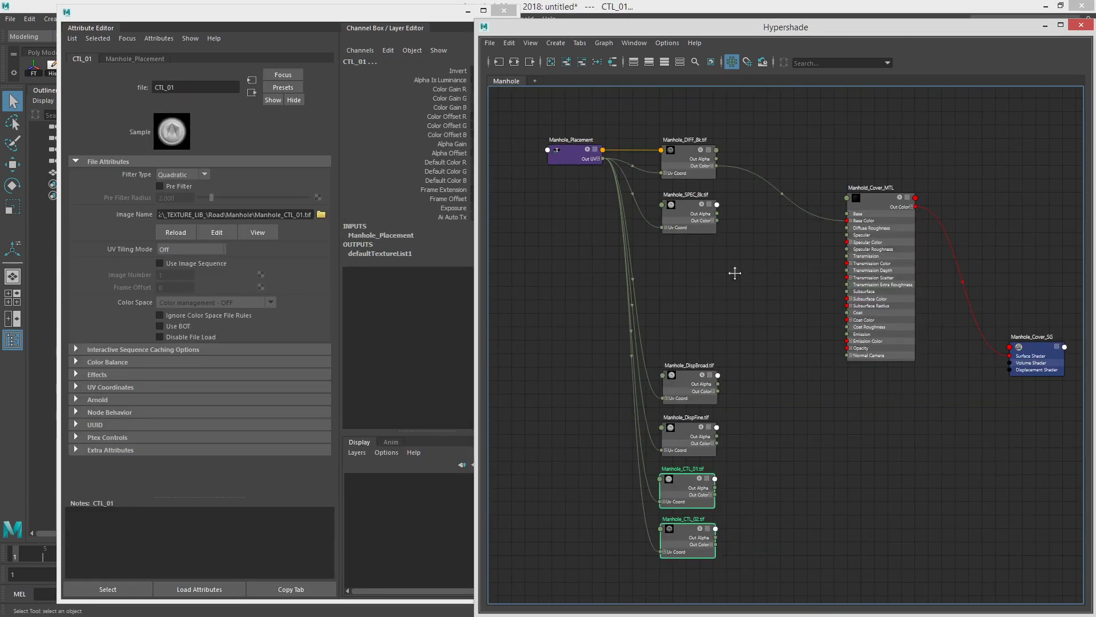
Step: Review the diffuse, specular, broad and fine displacement, CTL_01 and CTL_02 file nodes and their attributes
alt+middle_drag(735, 273, 729, 265)
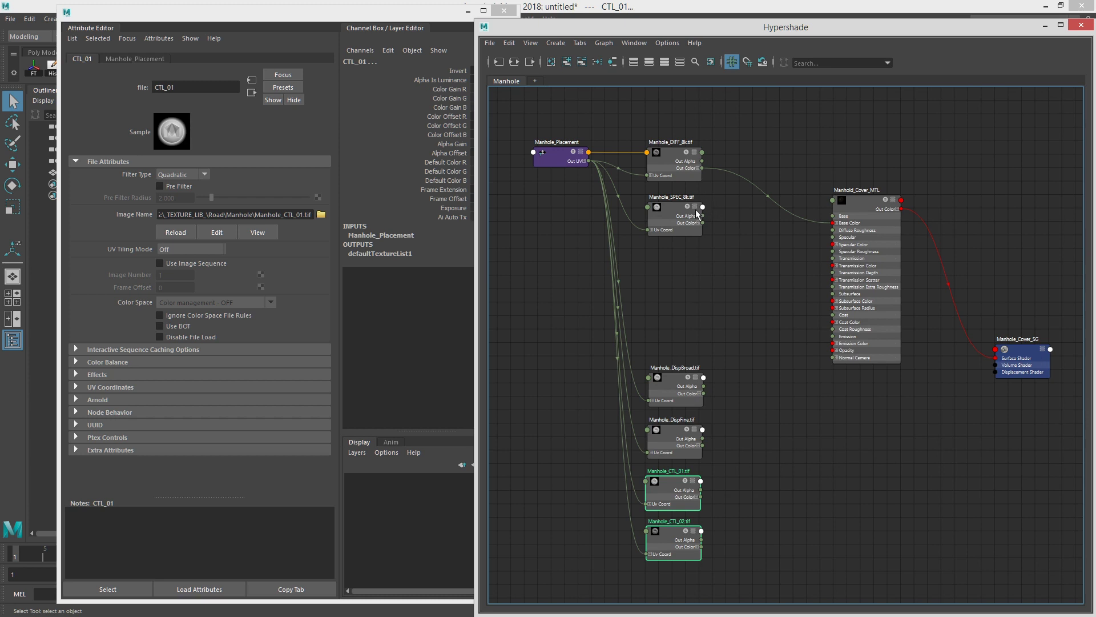
click(668, 152)
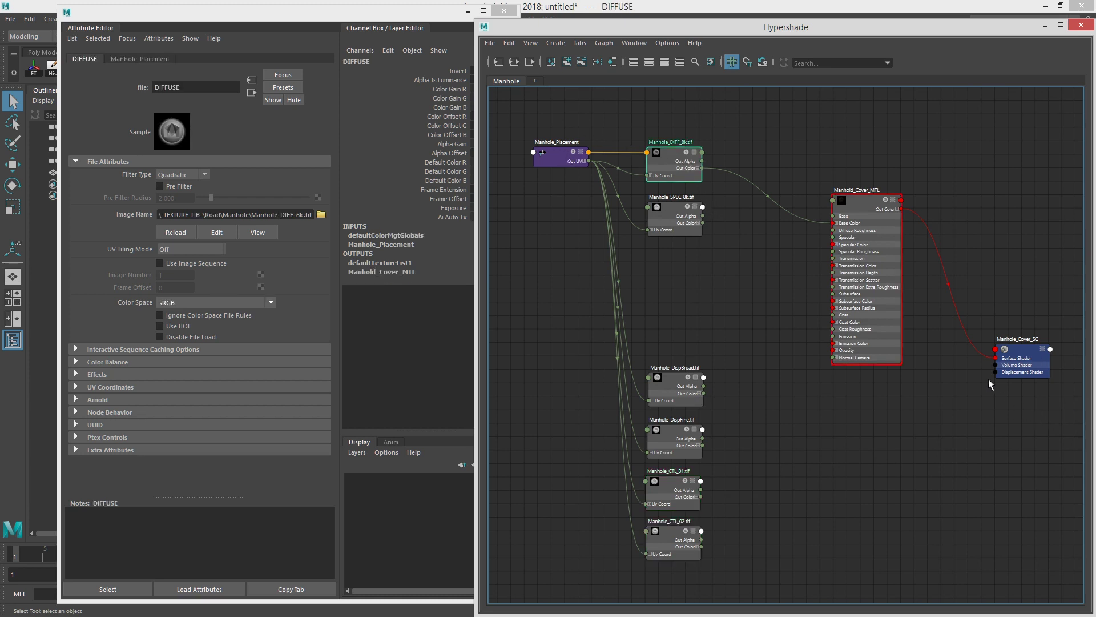
drag(667, 152, 661, 158)
drag(677, 206, 672, 208)
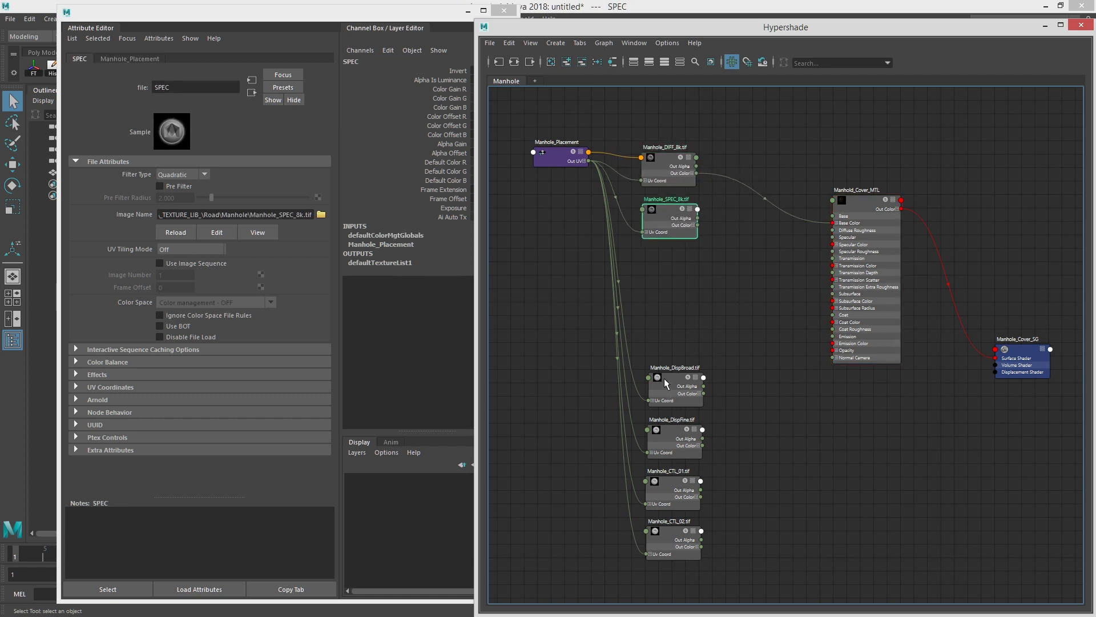
drag(674, 379, 672, 378)
click(671, 434)
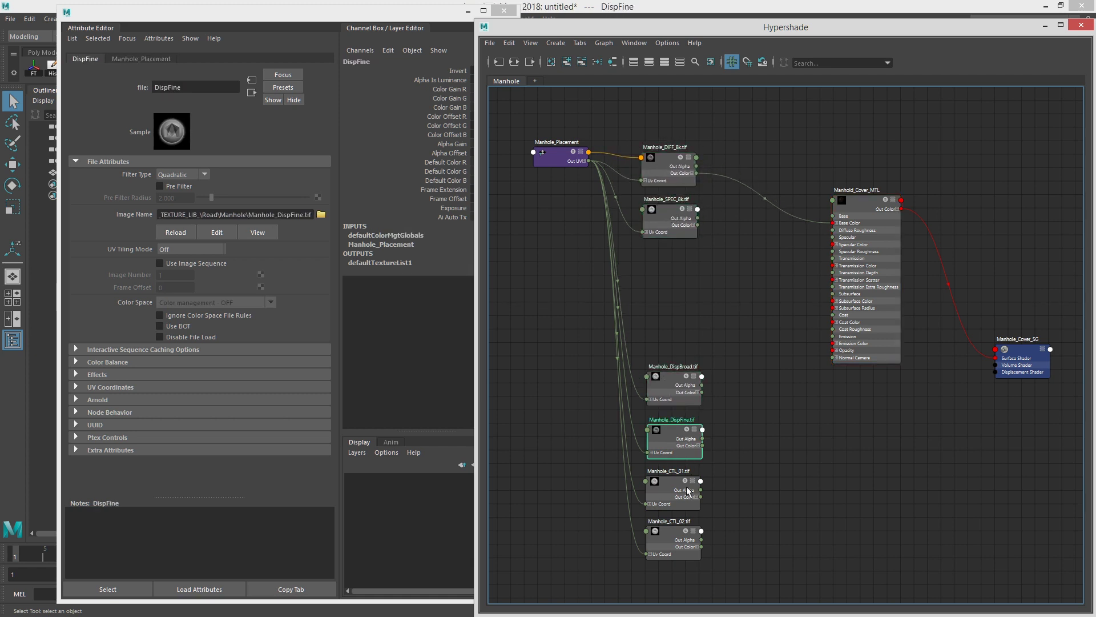
click(666, 482)
click(670, 532)
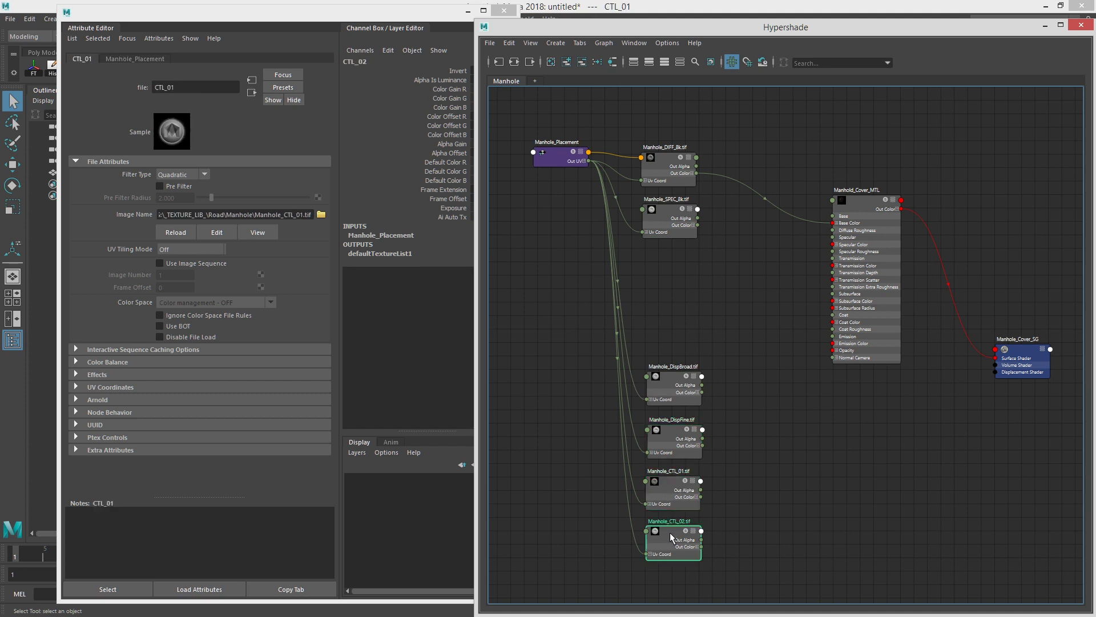
click(729, 221)
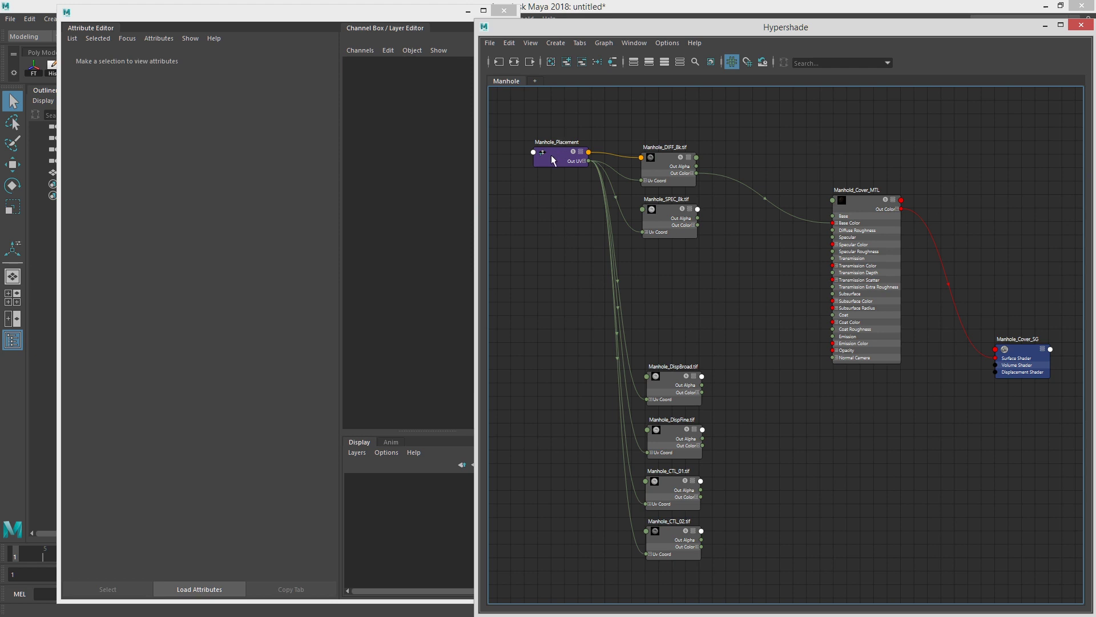
Step: Examine the shared Manhole_Placement node's settings and its connections to the texture files across the material network
drag(551, 155, 527, 162)
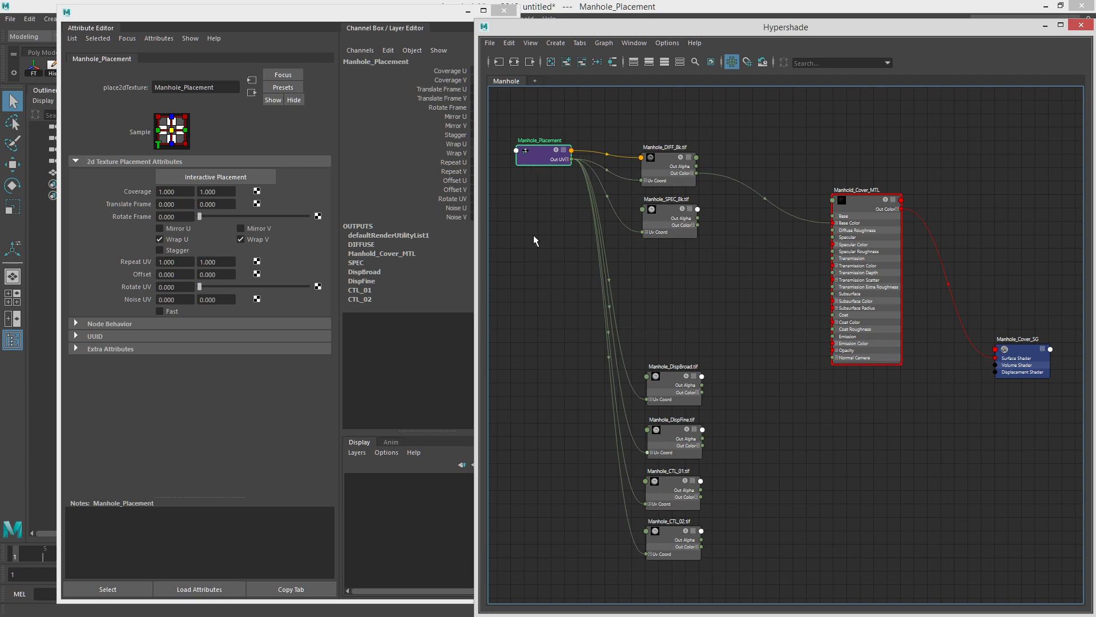
drag(540, 157, 548, 165)
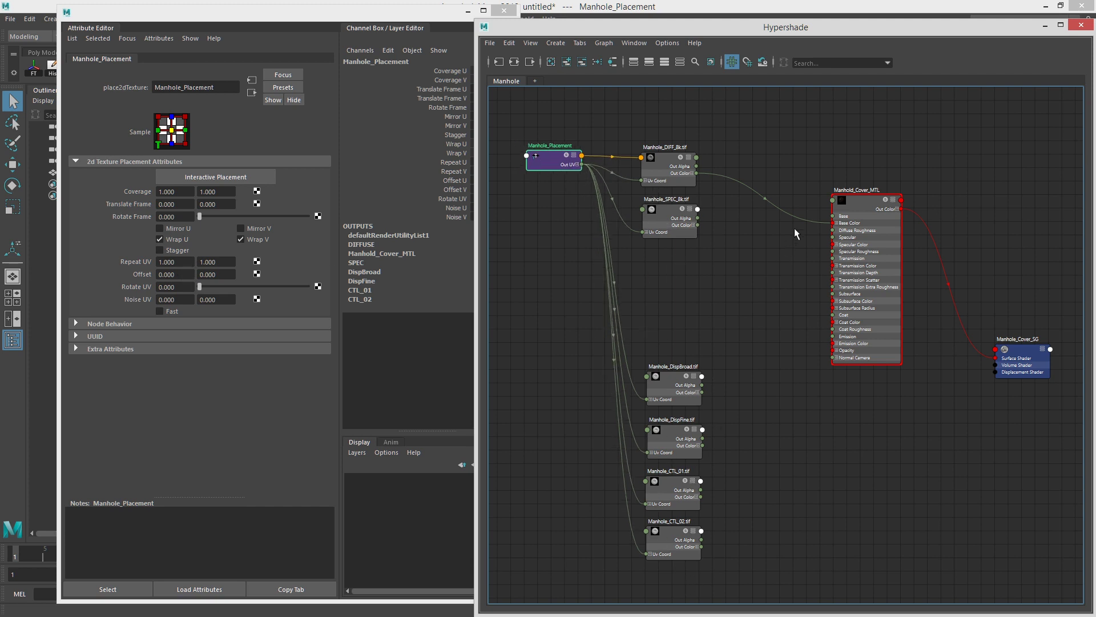
alt+middle_drag(794, 228, 761, 237)
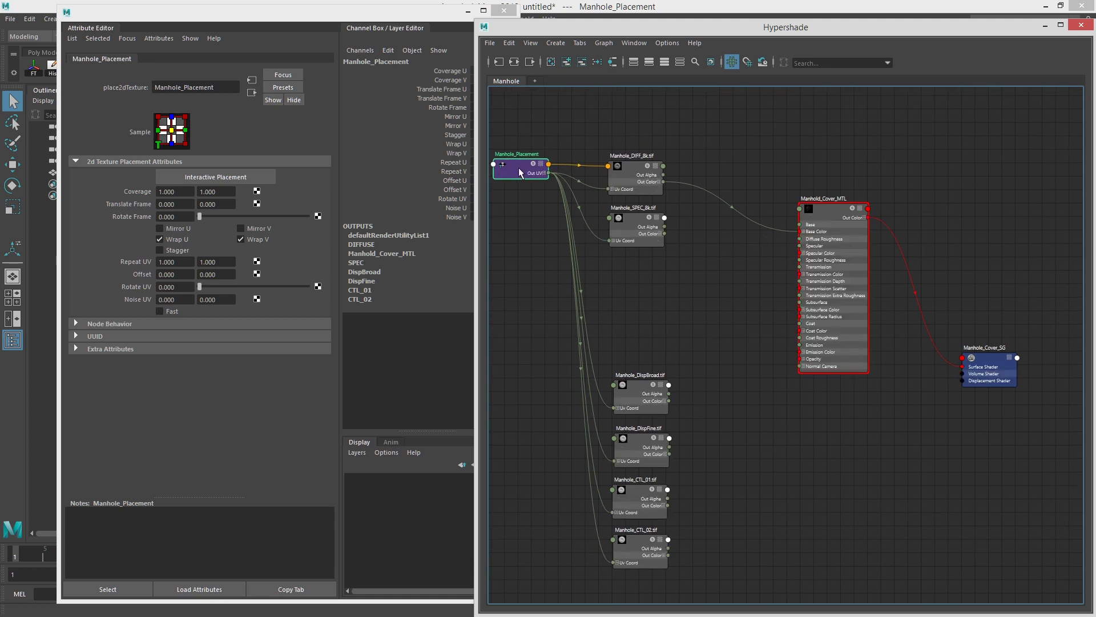
alt+middle_drag(724, 323, 773, 318)
alt+middle_drag(871, 352, 797, 337)
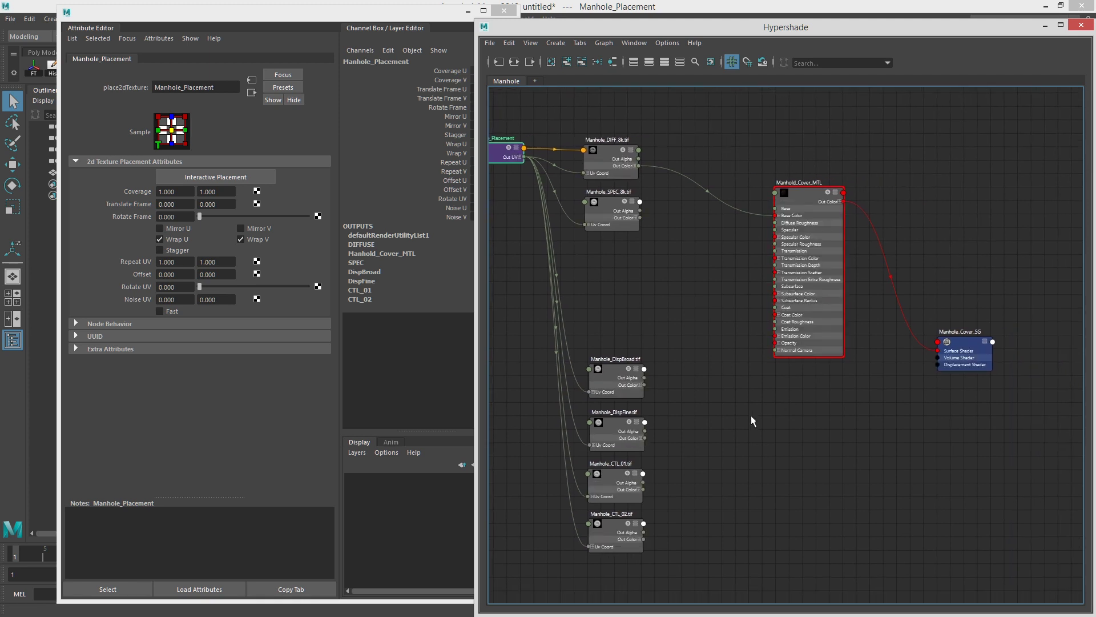
alt+right_drag(656, 445, 716, 434)
alt+middle_drag(847, 408, 800, 400)
alt+right_drag(800, 400, 760, 399)
Step: Add an aiRange node between the specular texture and the material, and rename it SPEC_RANGE
alt+middle_drag(708, 349, 748, 408)
scroll(704, 352, up, 4)
click(770, 354)
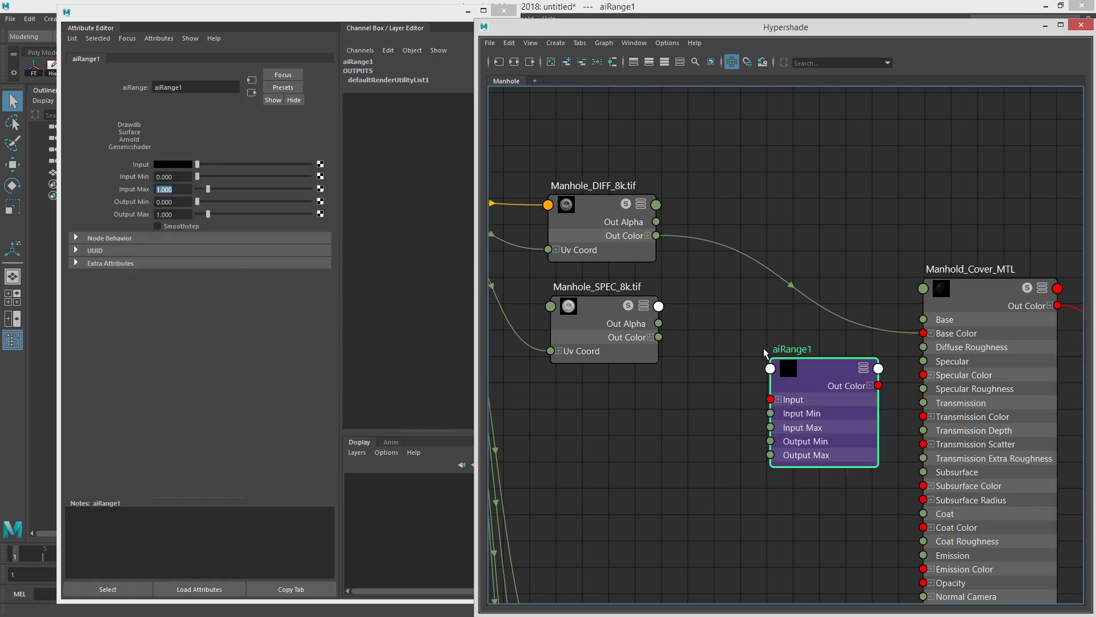
double_click(788, 350)
text(SPEC_RANGE)
key(Return)
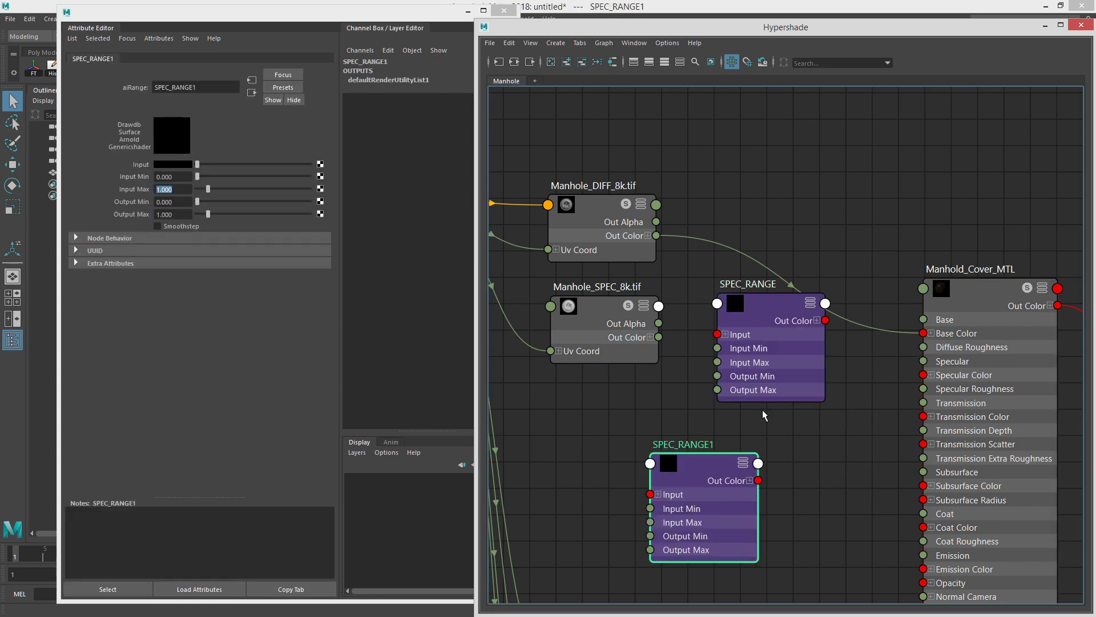
Step: Rename the duplicated range node ROUGH_RANGE and place it under SPEC_RANGE, with the Manhole_SPEC_8k texture beside them
drag(694, 460, 758, 443)
double_click(748, 427)
text(ROUGH_RANGE)
key(Return)
drag(602, 324, 591, 398)
alt+middle_drag(763, 410, 816, 409)
click(827, 490)
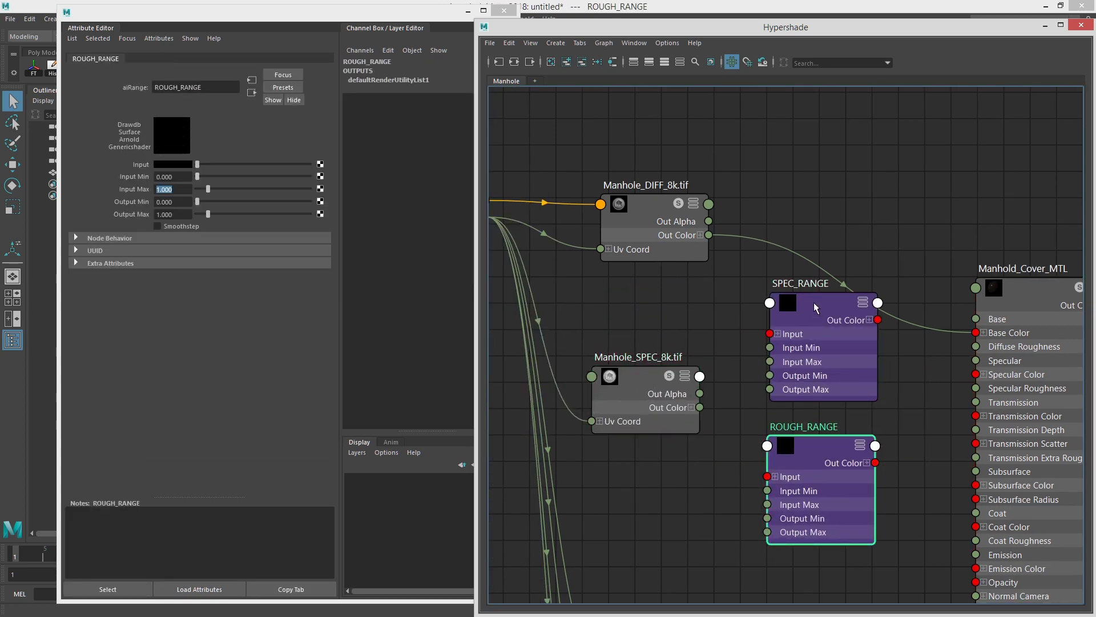
Step: Connect the Manhole_SPEC_8k file's Out Color to the Input of both SPEC_RANGE and ROUGH_RANGE
shift+click(799, 317)
drag(798, 317, 782, 318)
drag(611, 377, 604, 369)
alt+middle_drag(729, 388, 807, 360)
drag(772, 378, 822, 313)
drag(773, 376, 824, 463)
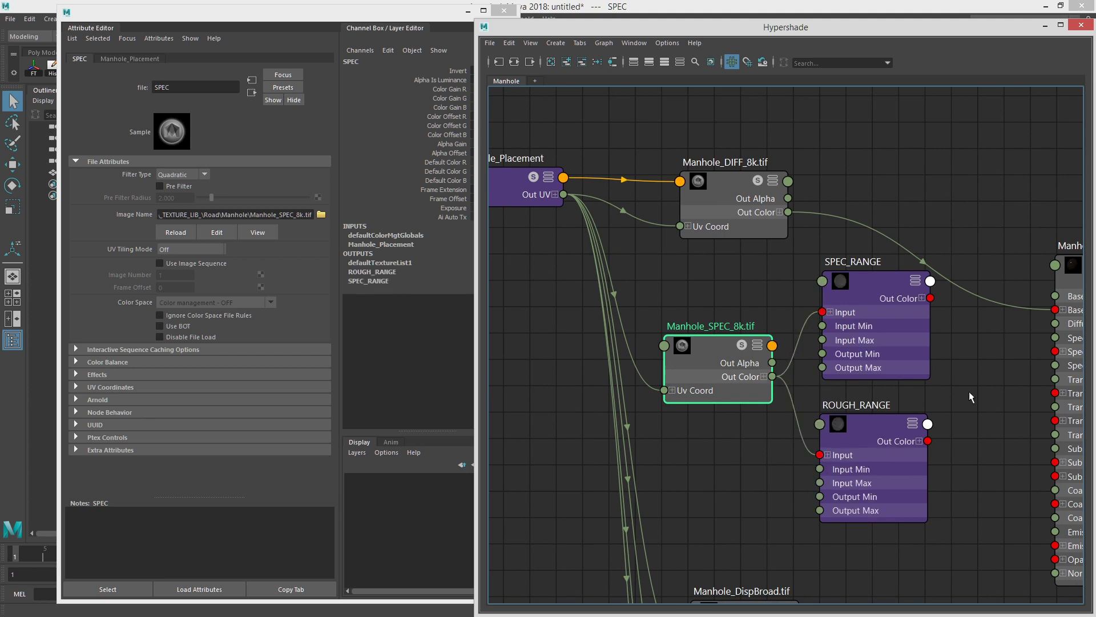
Step: Connect SPEC_RANGE's Out Color R to the Specular input of Manhold_Cover_MTL and collapse the range node
alt+middle_drag(969, 391, 833, 391)
scroll(833, 391, down, 1)
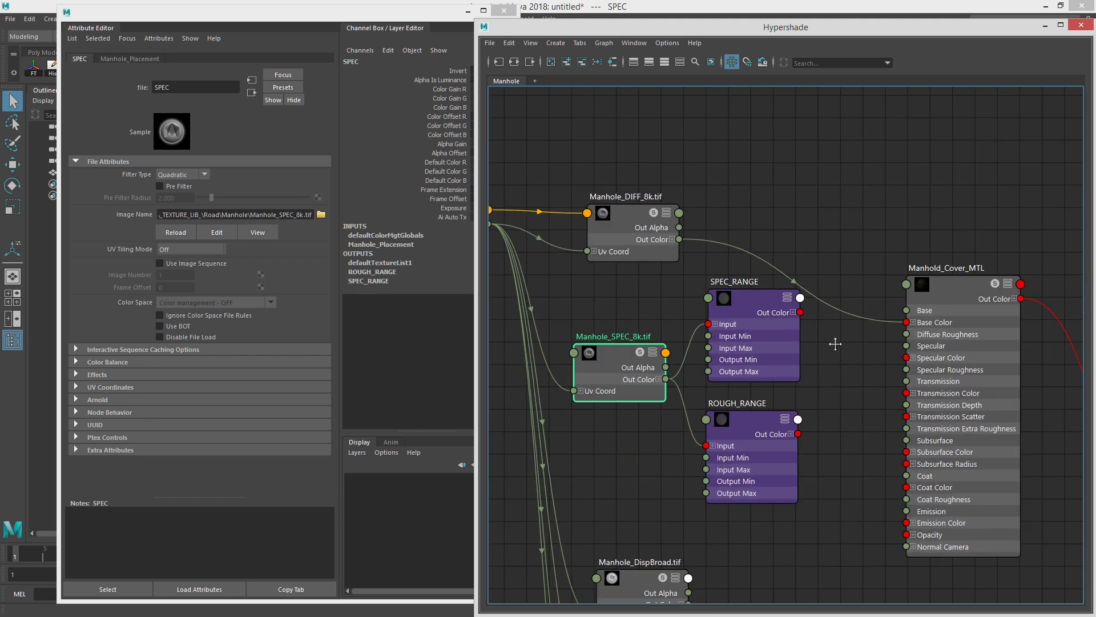
alt+middle_drag(817, 347, 755, 323)
drag(701, 307, 695, 313)
click(747, 325)
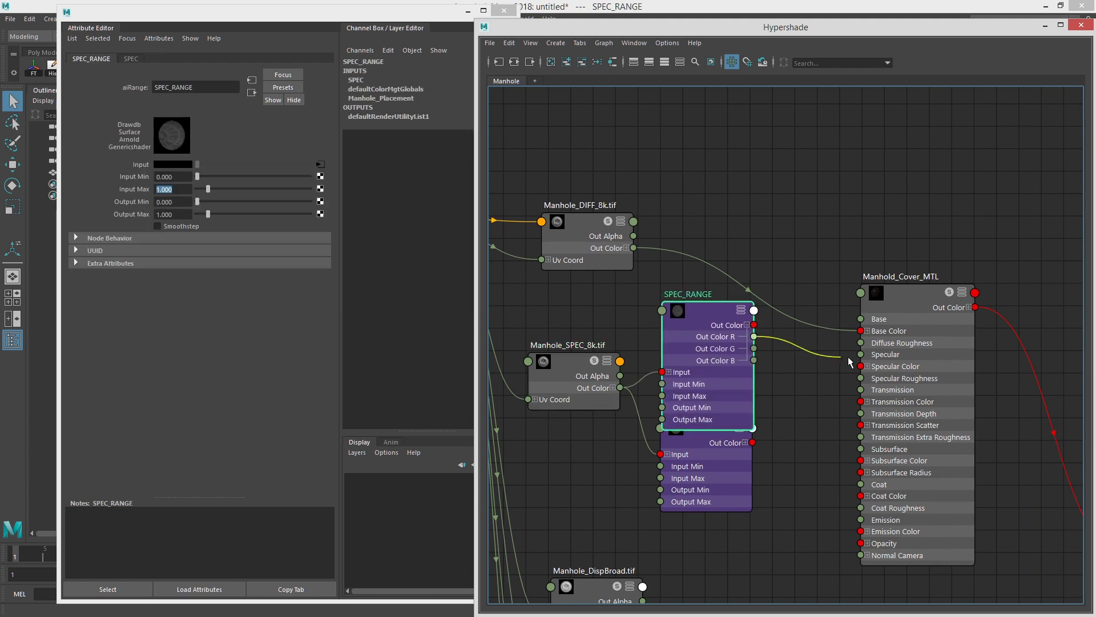
drag(858, 358, 861, 355)
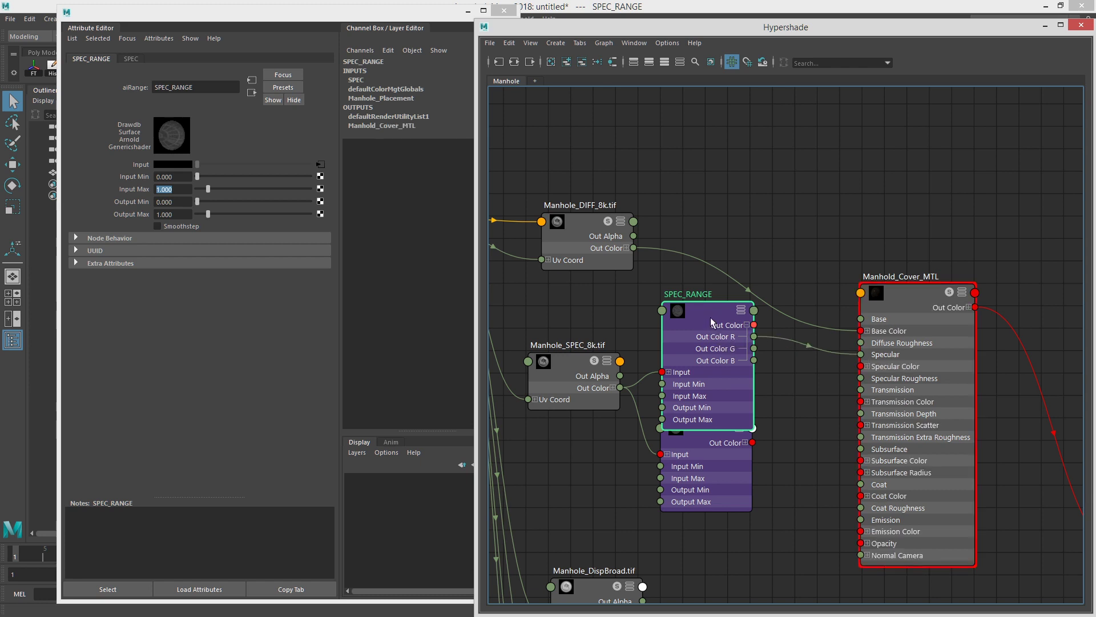
key(1)
drag(706, 311, 699, 347)
Step: Connect ROUGH_RANGE's Out Color R to the material's Specular Roughness input and collapse the range node
drag(690, 431, 687, 404)
click(741, 412)
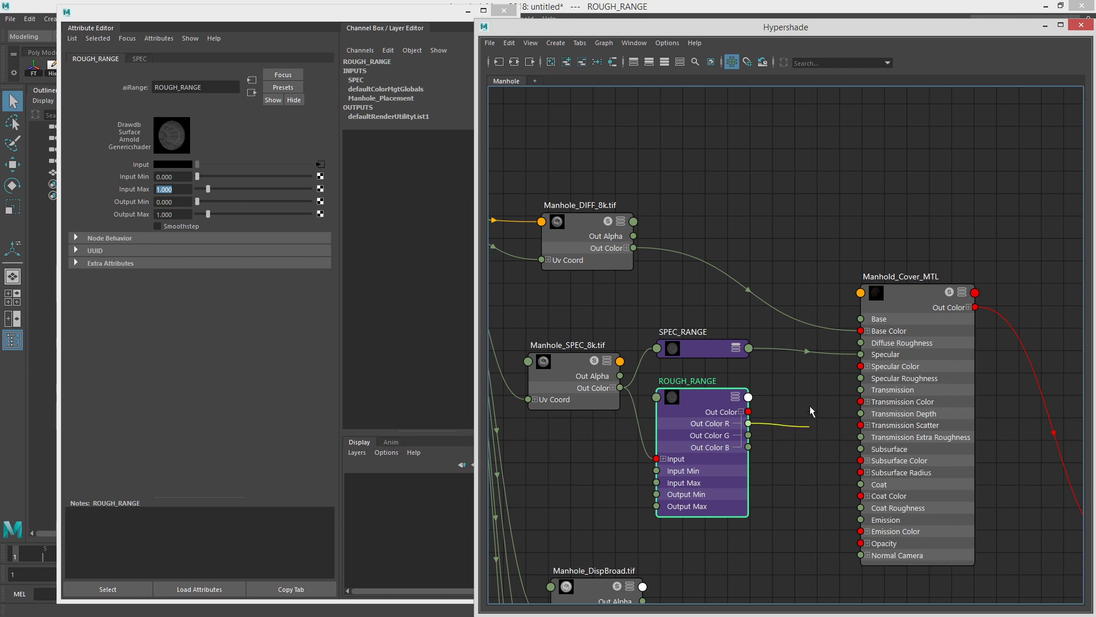
drag(812, 398, 863, 379)
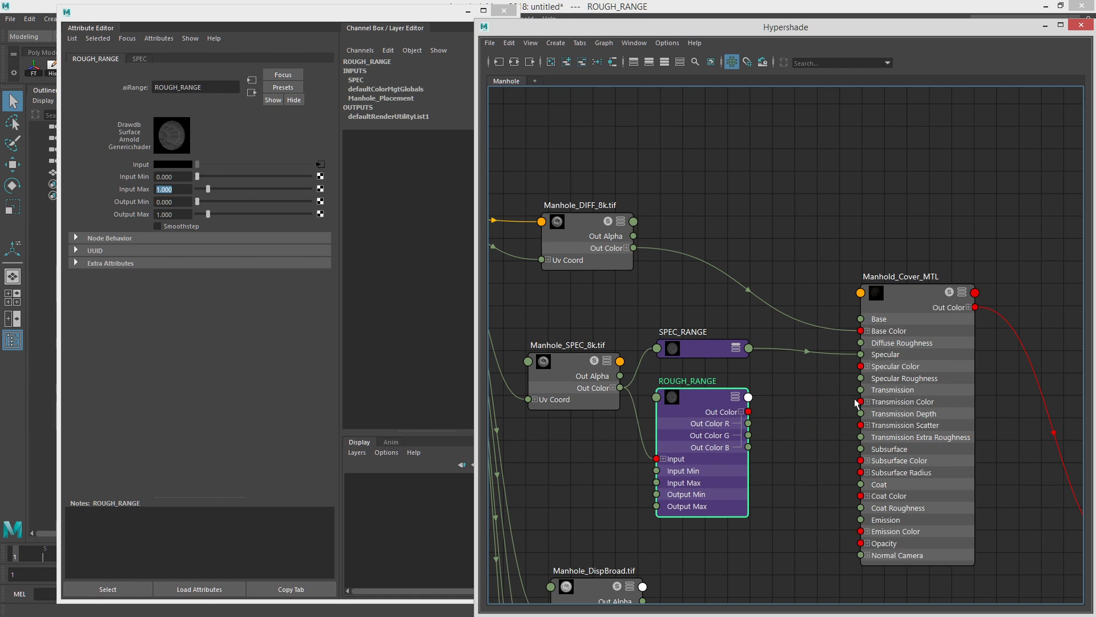
click(686, 396)
key(1)
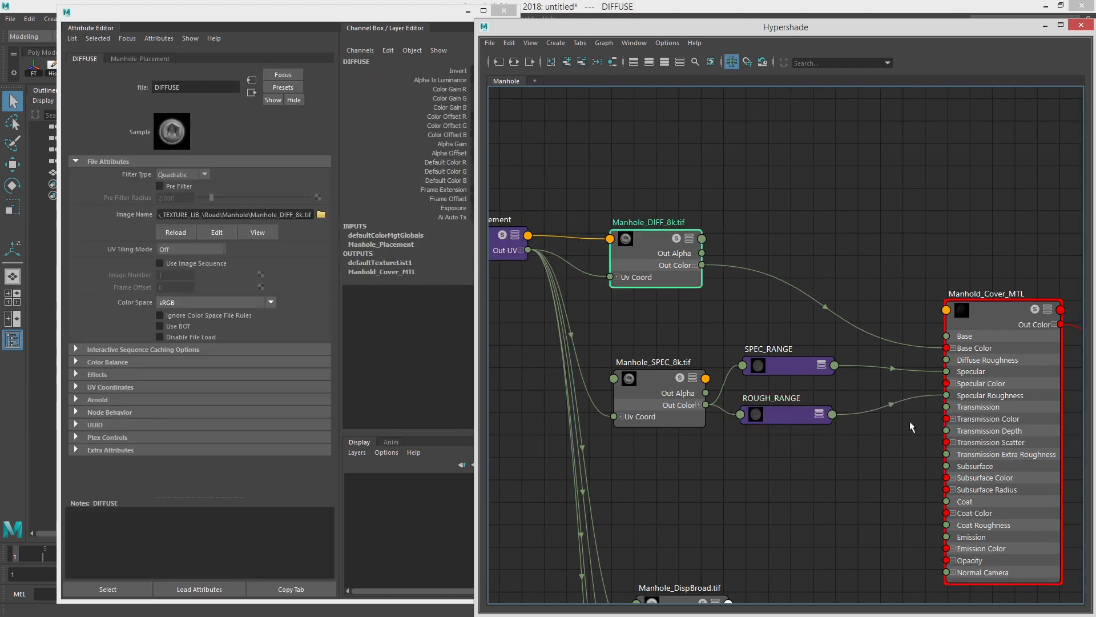
Step: Move the Manhole_Cover_SG node lower beyond the material and align the Manhole_DispBroad texture node with its neighbours
scroll(910, 420, down, 2)
alt+middle_drag(910, 420, 721, 260)
drag(966, 367, 959, 428)
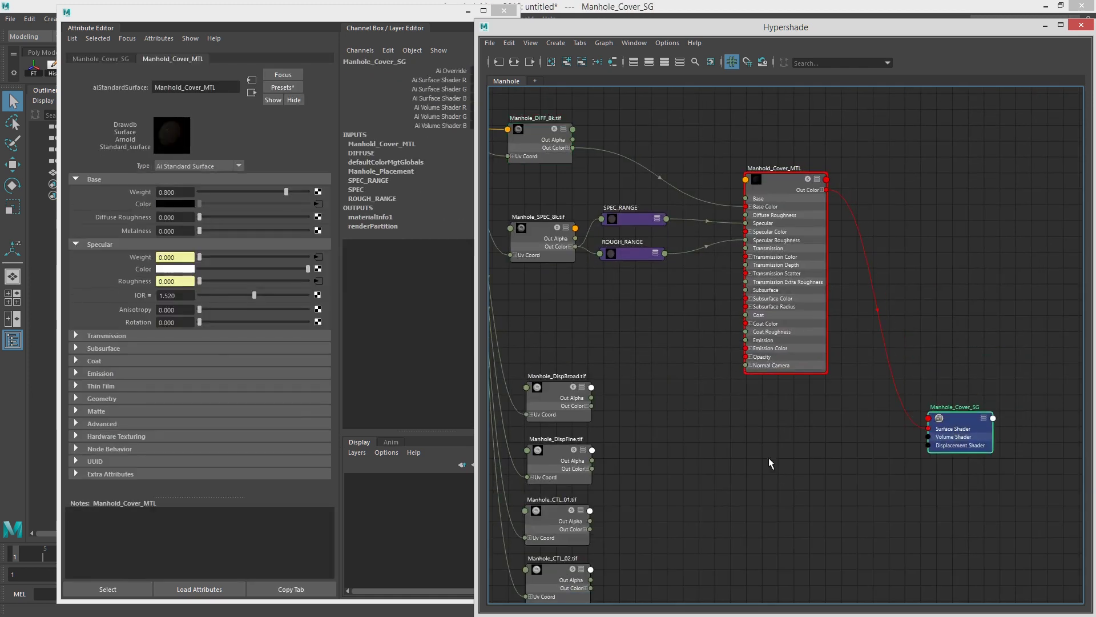
alt+middle_drag(765, 456, 826, 396)
middle_drag(688, 345, 752, 384)
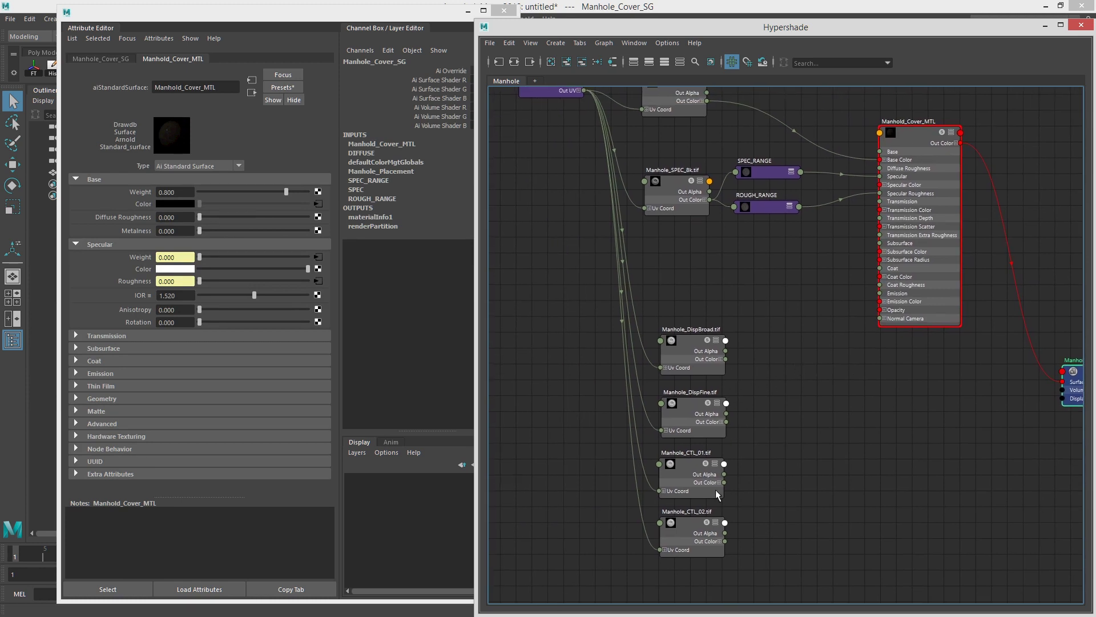
alt+right_drag(720, 490, 808, 489)
alt+middle_drag(808, 489, 741, 482)
drag(609, 449, 606, 448)
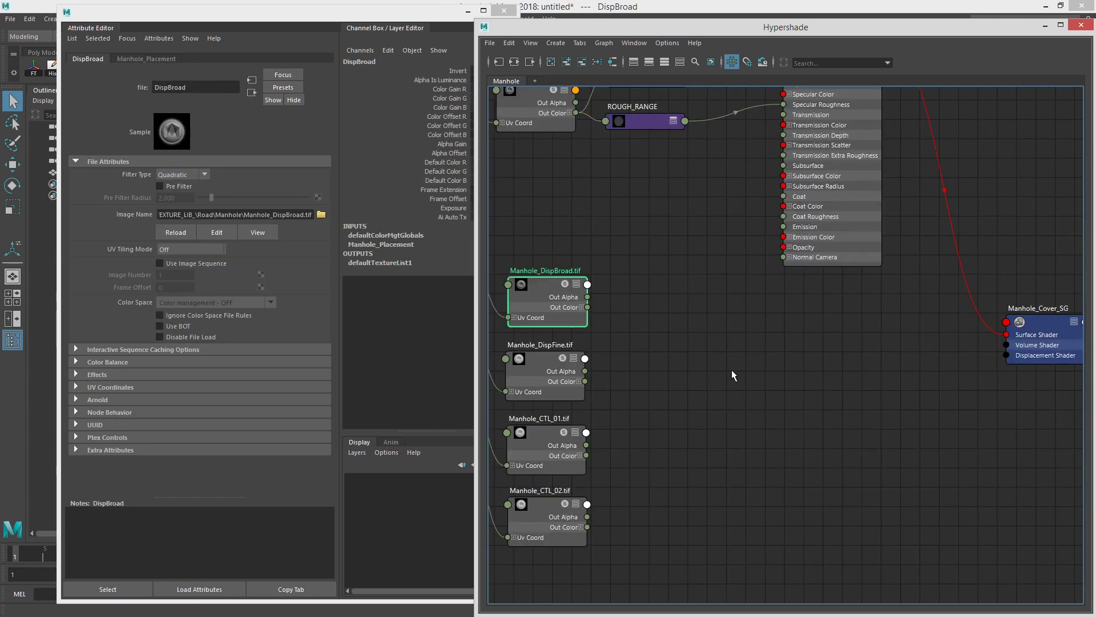
Step: Add a displacement shader node near the shading group and rename it Manhold_Disp_Shader
click(731, 370)
key(Tab)
text(disP)
key(Return)
double_click(843, 380)
text(Manhold_Disp_Shader)
key(Return)
Step: Connect Manhold_Disp_Shader to the Displacement Shader input of Manhole_Cover_SG and position it before the shading group
drag(828, 394, 828, 372)
alt+middle_drag(672, 358, 777, 342)
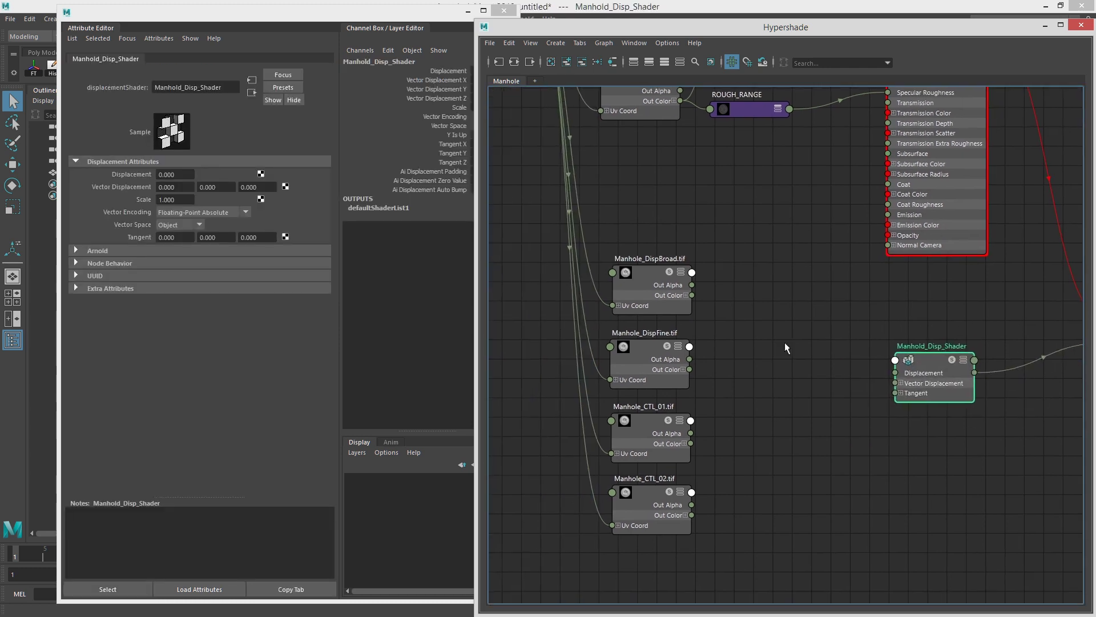
alt+middle_drag(785, 301, 728, 342)
click(859, 386)
drag(859, 398, 890, 403)
alt+middle_drag(688, 408, 744, 401)
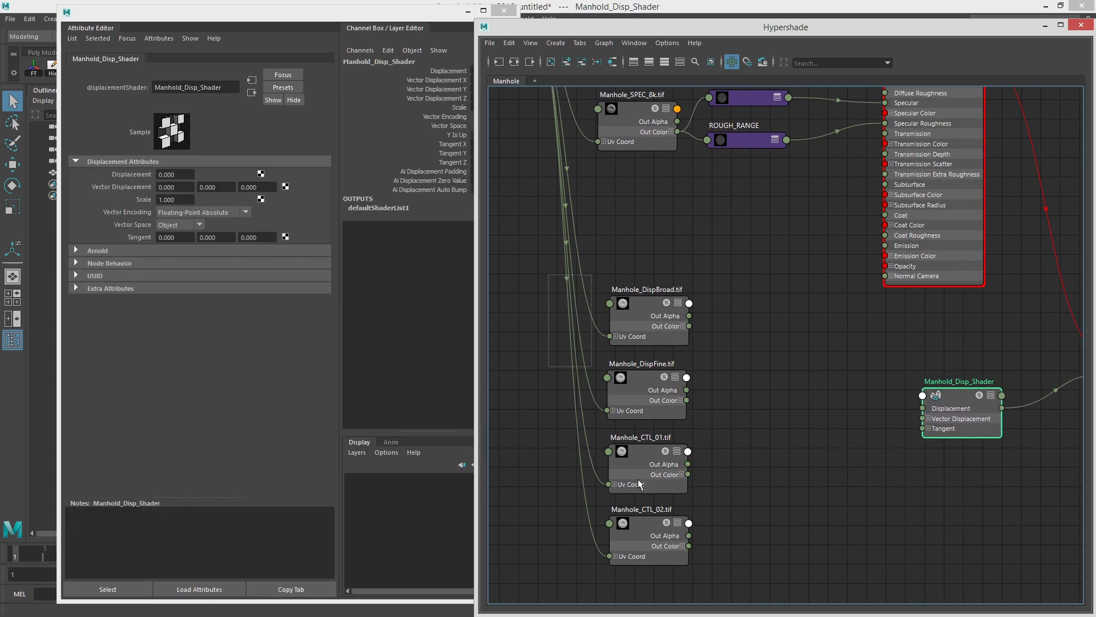
Step: Add a plusMinusAverage node between the displacement and control textures and Manhold_Disp_Shader
drag(652, 513, 612, 507)
click(768, 400)
alt+middle_drag(771, 380, 714, 399)
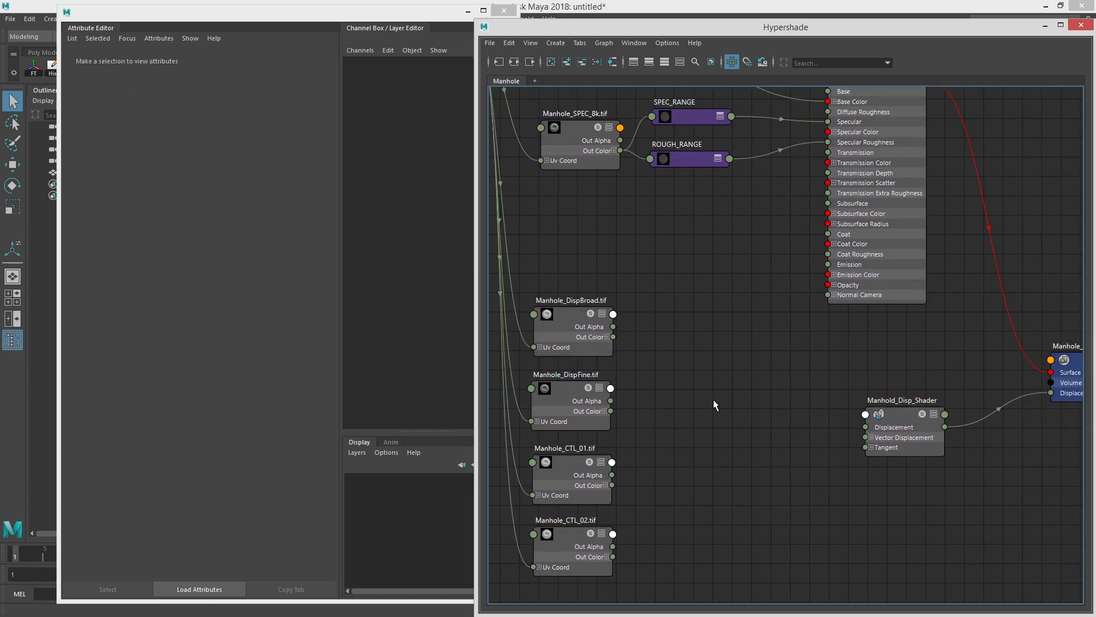
key(Tab)
text(plus)
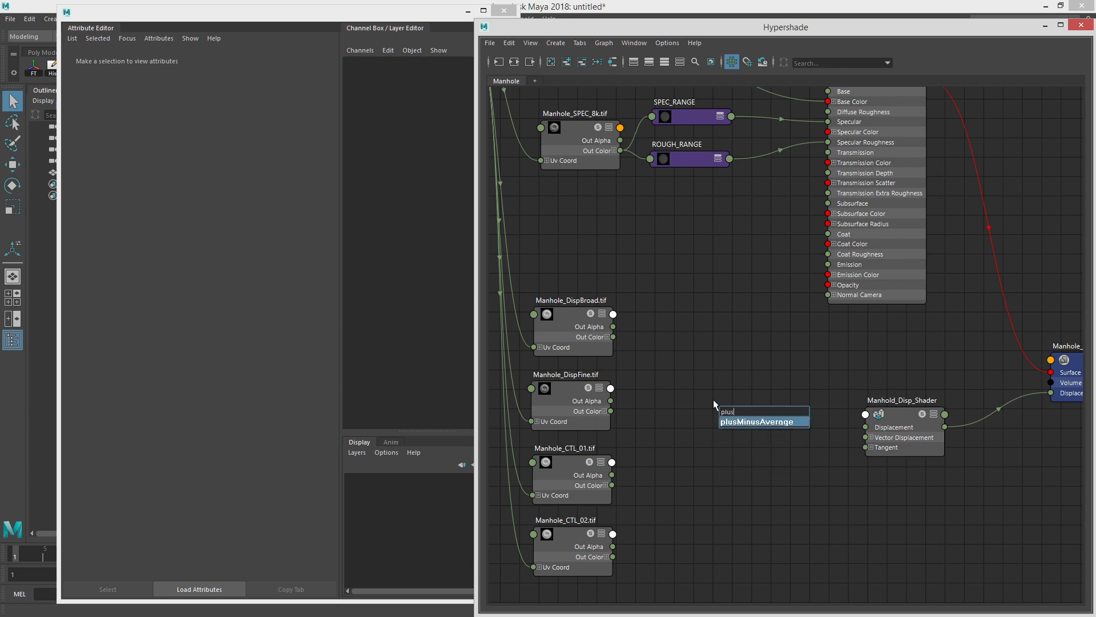
key(Return)
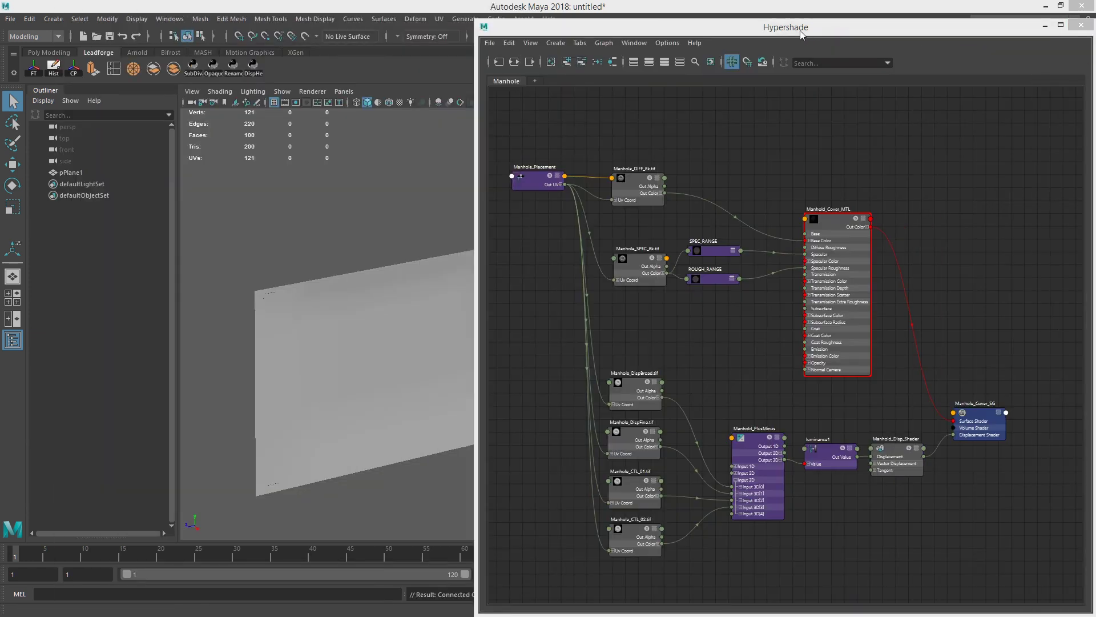
Step: Move the Hypershade out of the viewport and assign the existing Manhold_Cover_MTL material to pPlane1
drag(801, 35, 1095, 240)
click(523, 19)
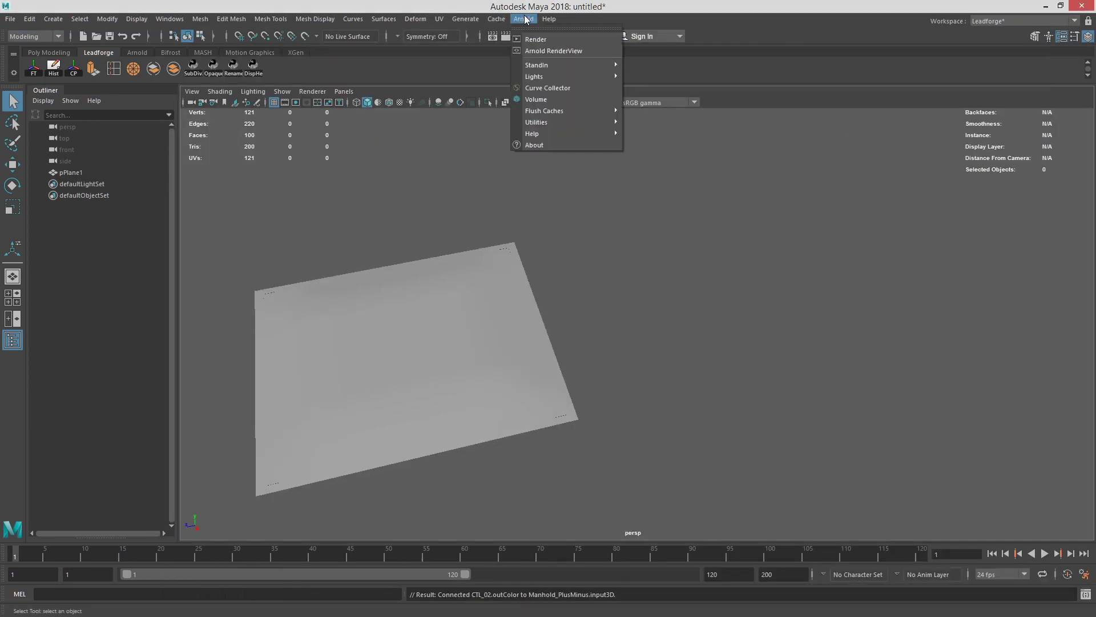
alt+middle_drag(760, 239, 762, 245)
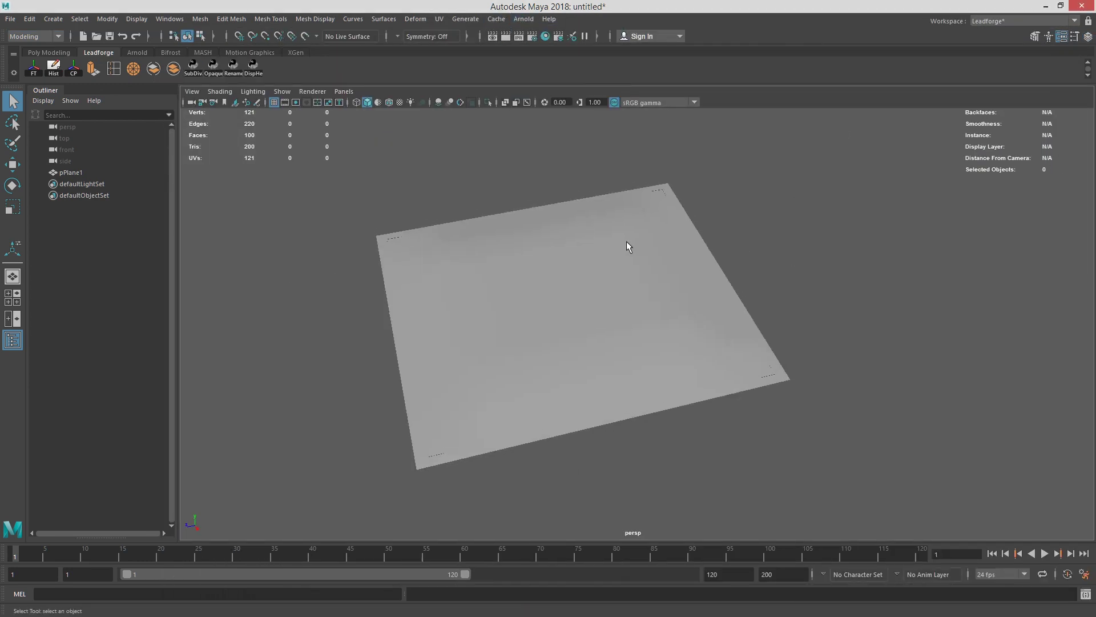
alt+drag(628, 247, 602, 318)
click(602, 318)
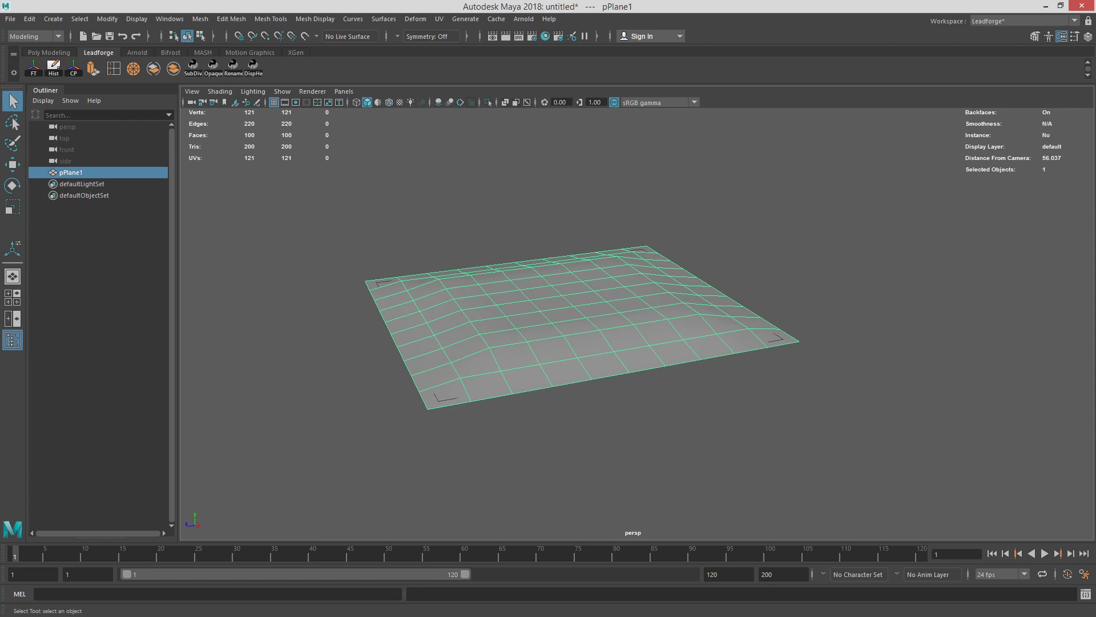
middle_drag(599, 302, 570, 323)
right_drag(601, 276, 621, 594)
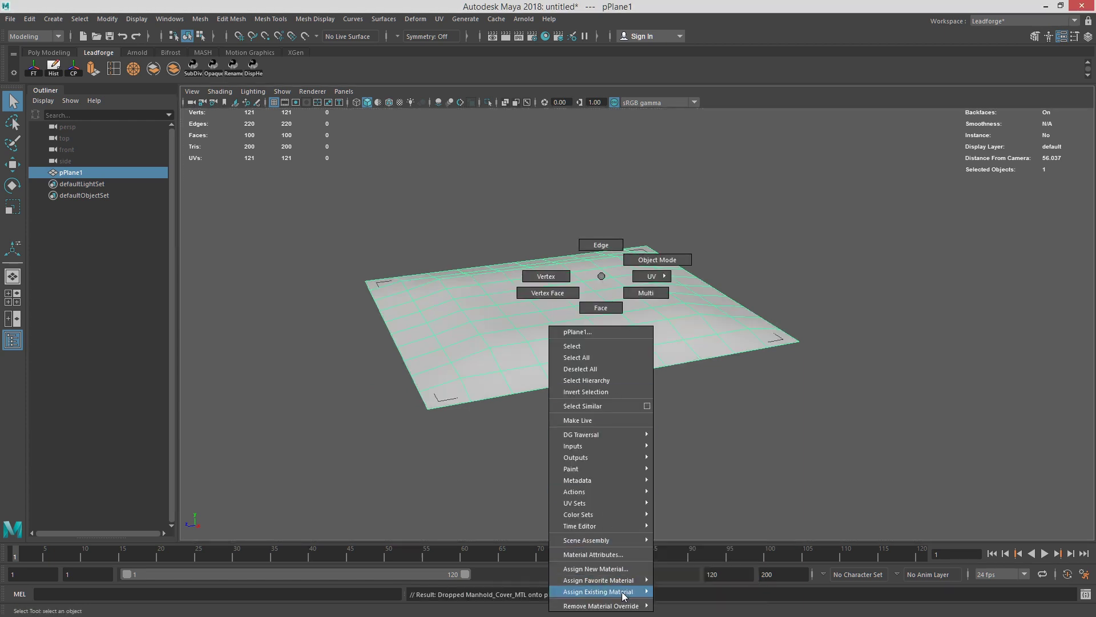
right_drag(624, 589, 702, 569)
alt+drag(784, 251, 797, 278)
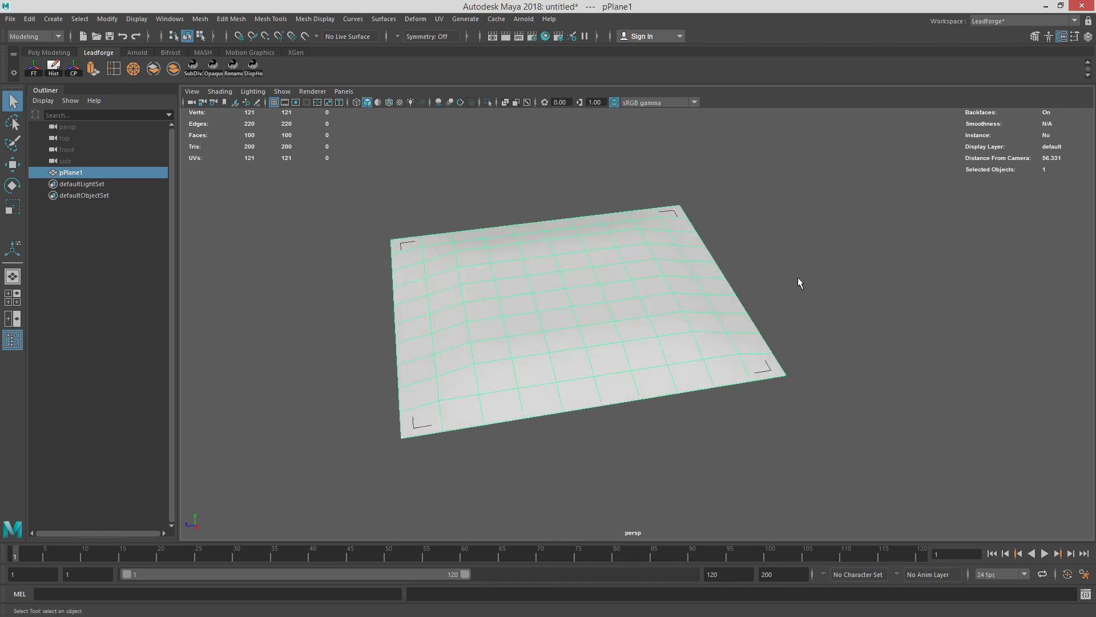
Step: Open the Arnold RenderView and examine the manhole plane's render under the HDRI light from several distances and angles
click(814, 249)
alt+middle_drag(835, 251, 822, 254)
alt+drag(822, 254, 845, 257)
click(523, 18)
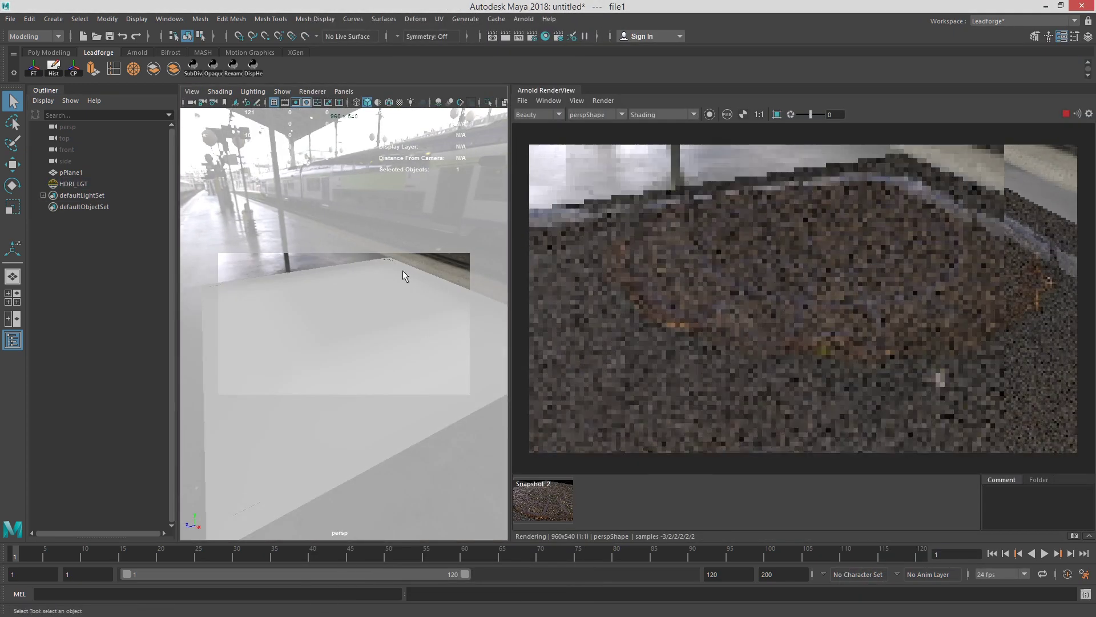
alt+right_drag(403, 270, 368, 269)
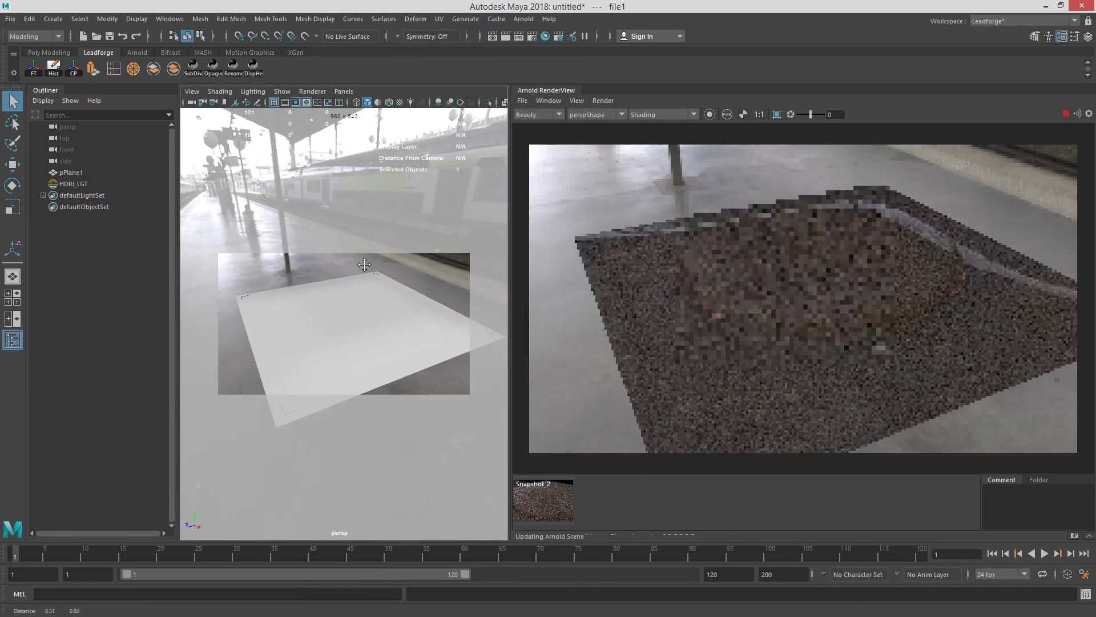
alt+drag(368, 269, 346, 276)
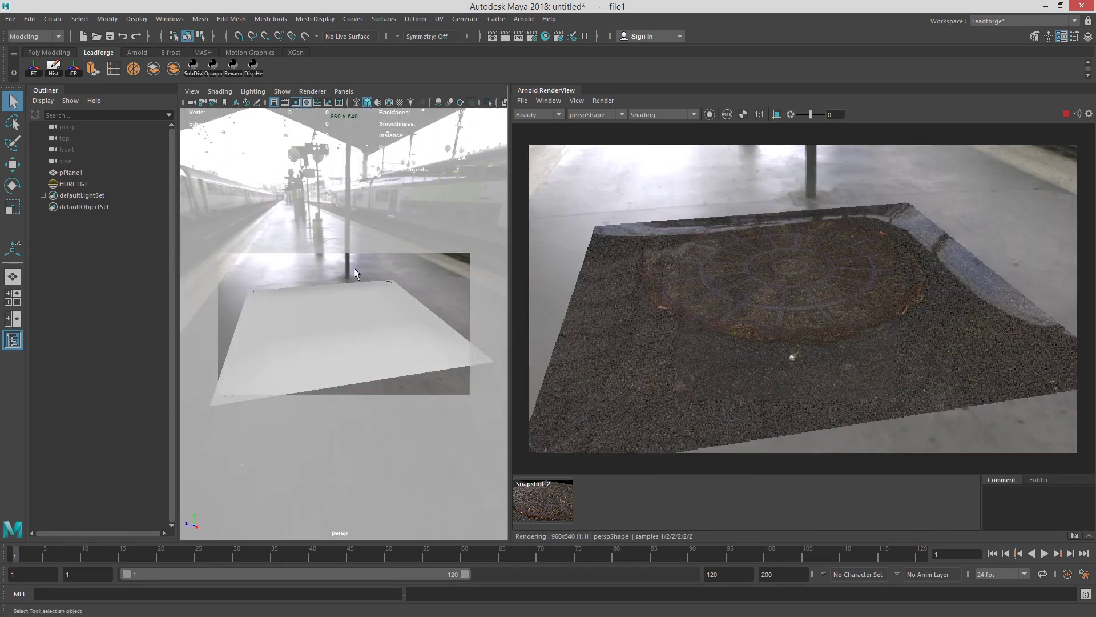
alt+right_drag(346, 272, 369, 272)
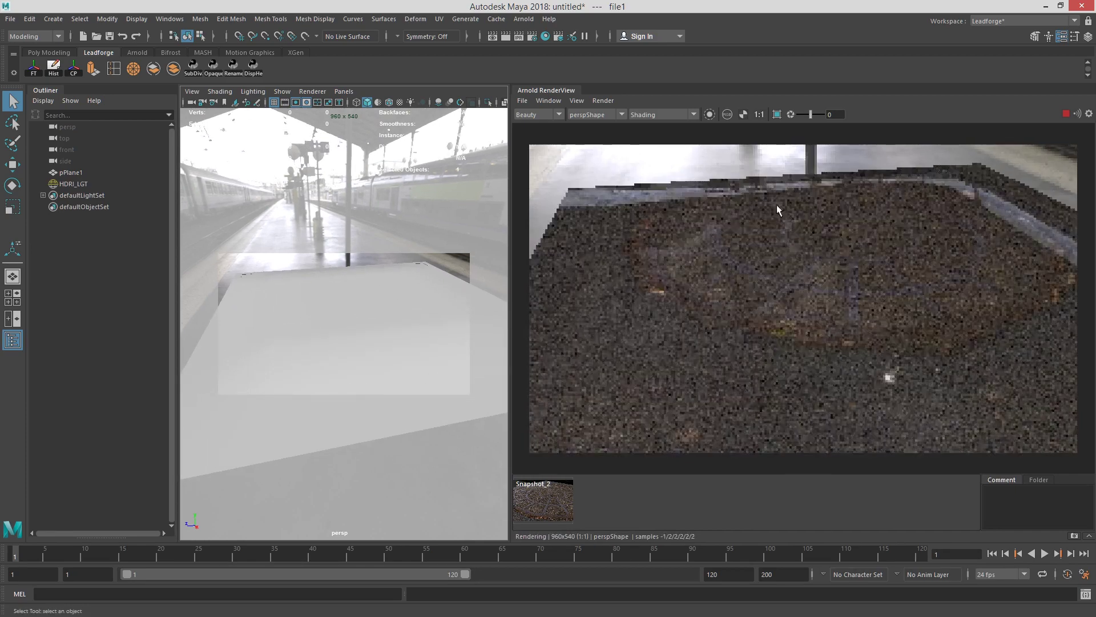
alt+drag(429, 301, 479, 134)
Step: Stop the live render, bring back the Hypershade, and activate the diffuse_albedo, diffuse_direct and specular_direct AOVs
drag(1095, 75, 385, 34)
click(1065, 114)
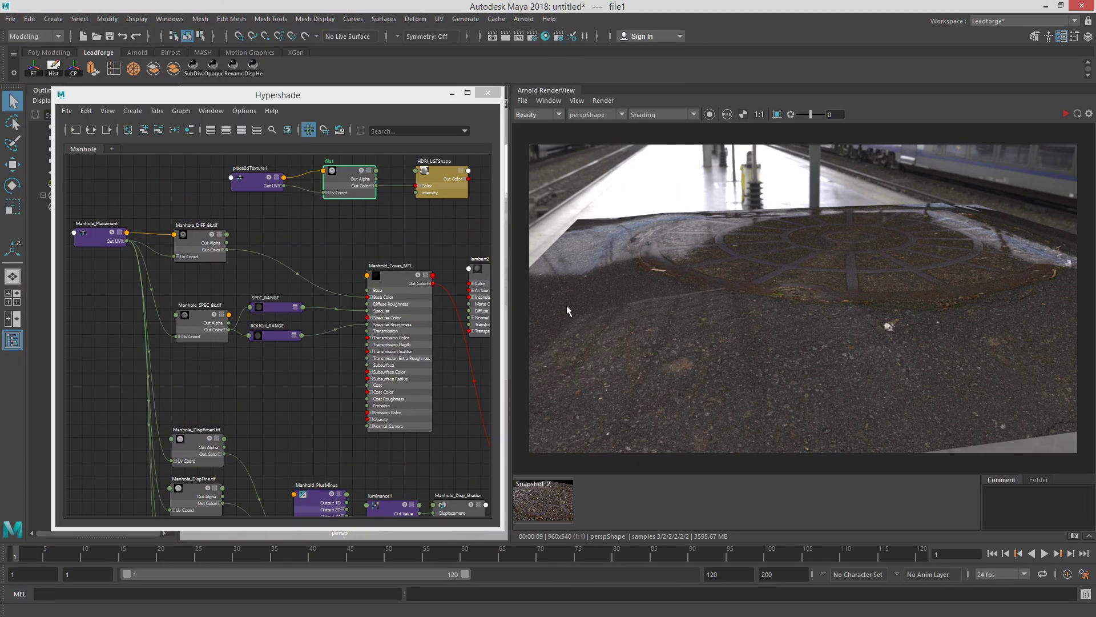
click(533, 35)
click(441, 233)
click(422, 252)
click(518, 333)
drag(530, 320, 529, 312)
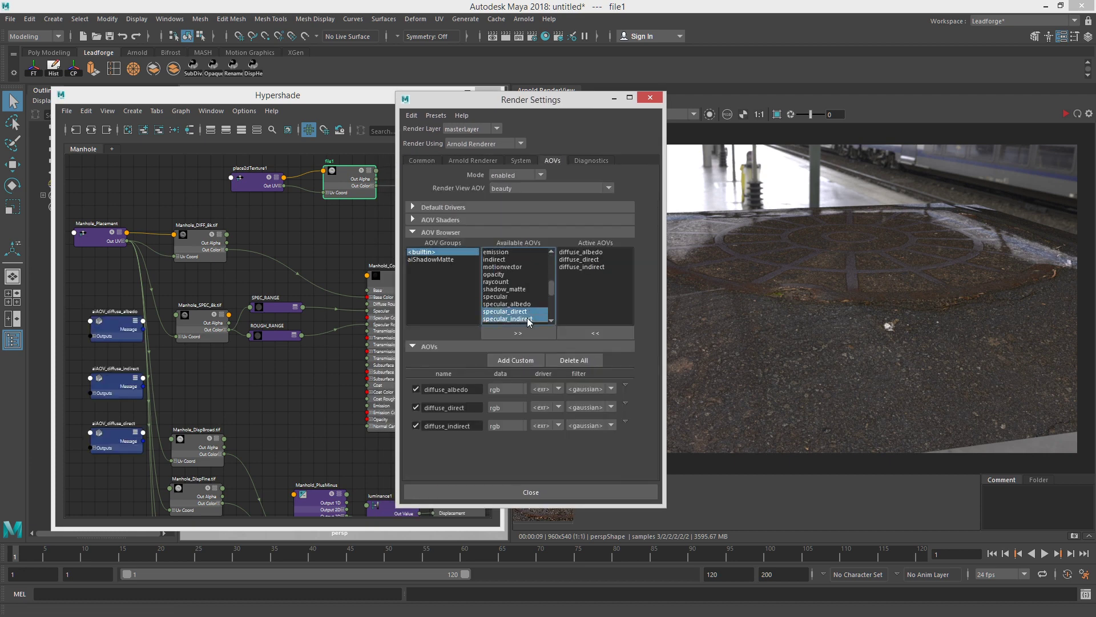
click(518, 333)
click(595, 333)
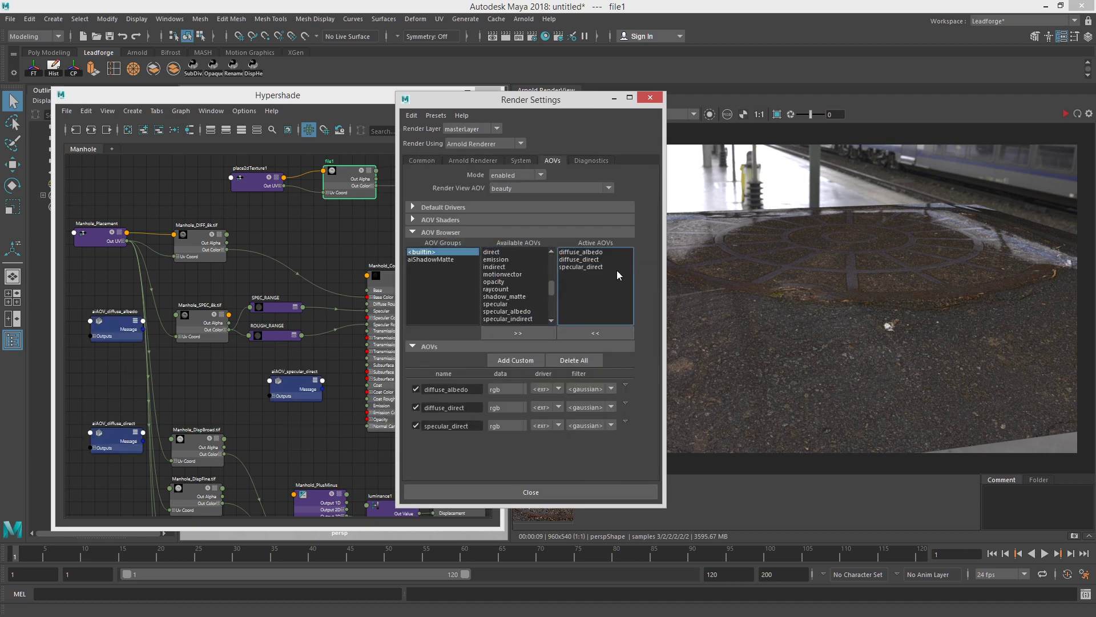
click(650, 97)
Step: Restart the live render, display the diffuse_albedo AOV, and orbit to examine the manhole's albedo from above
click(1066, 114)
click(555, 114)
click(560, 132)
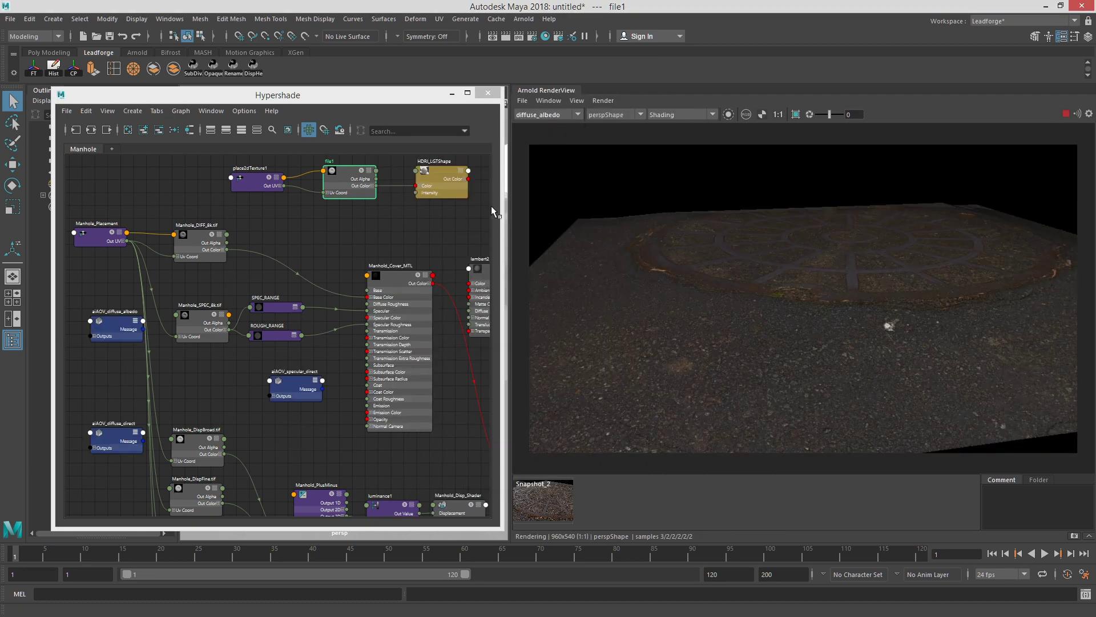
click(545, 100)
click(583, 188)
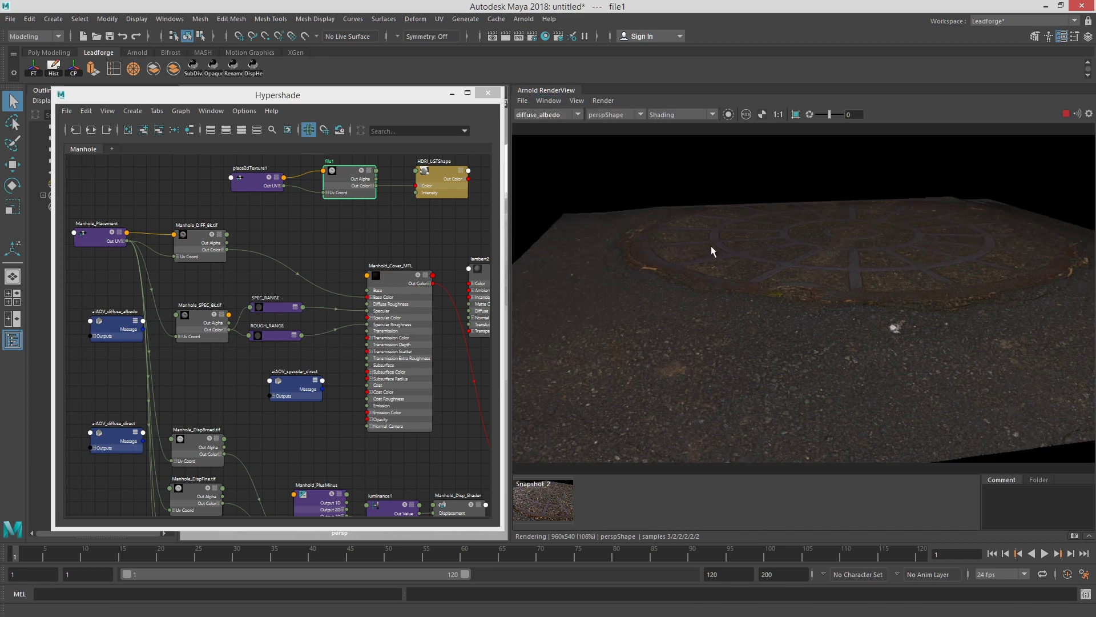
mouse_move(819, 256)
alt+mouse_down()
mouse_move(819, 290)
mouse_move(813, 274)
alt+mouse_up()
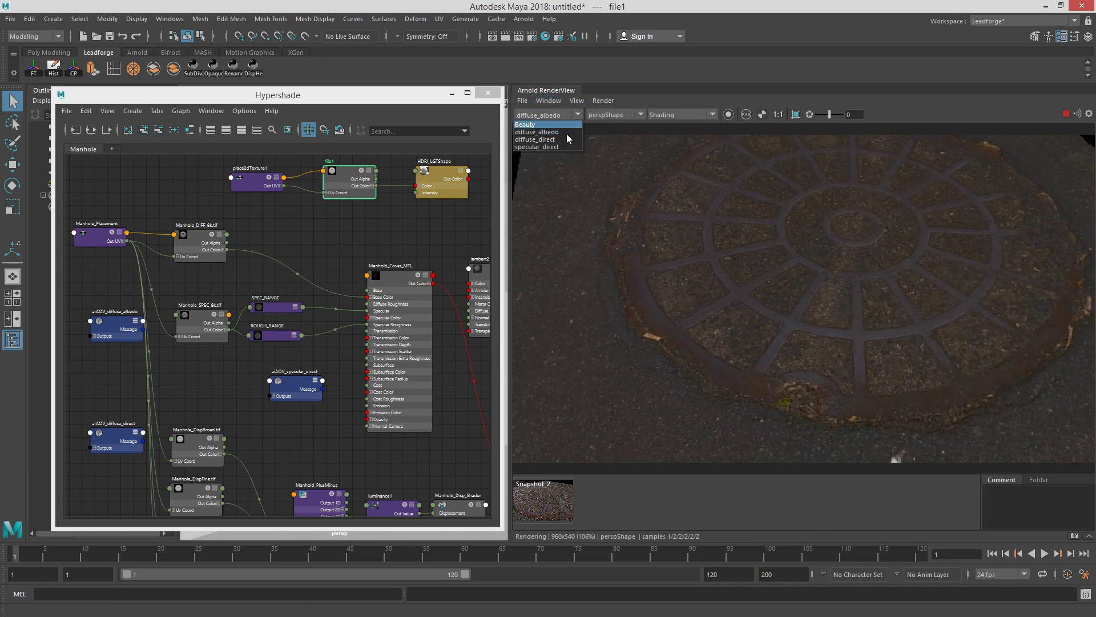
Step: Display the diffuse_direct and specular_direct AOVs in turn and examine the manhole from different angles
click(566, 138)
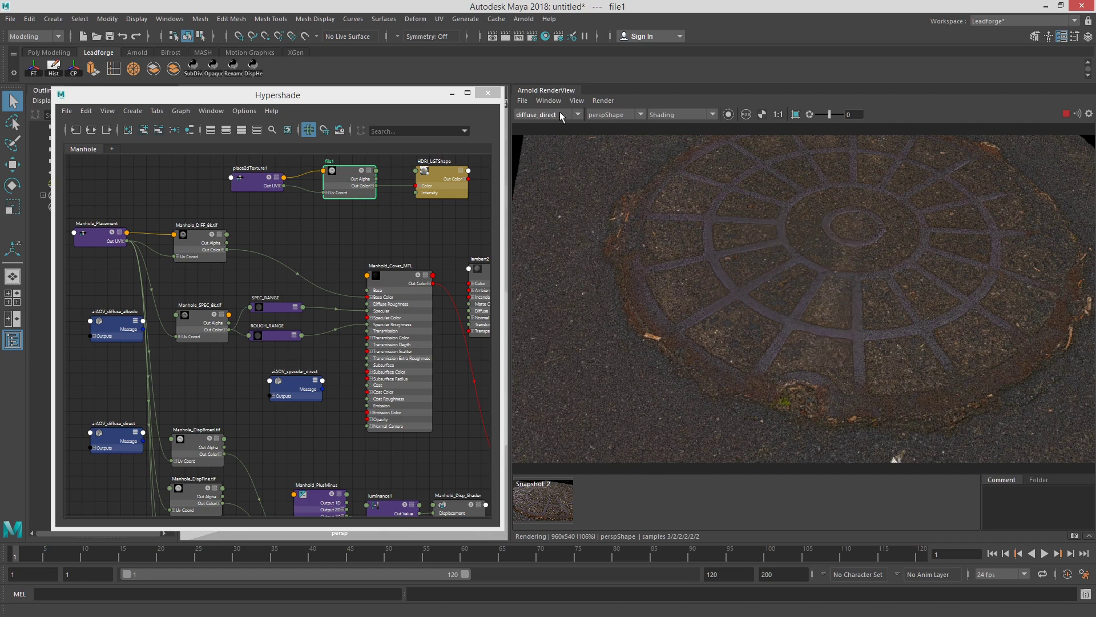
alt+right_drag(889, 268, 848, 251)
alt+middle_drag(848, 251, 807, 242)
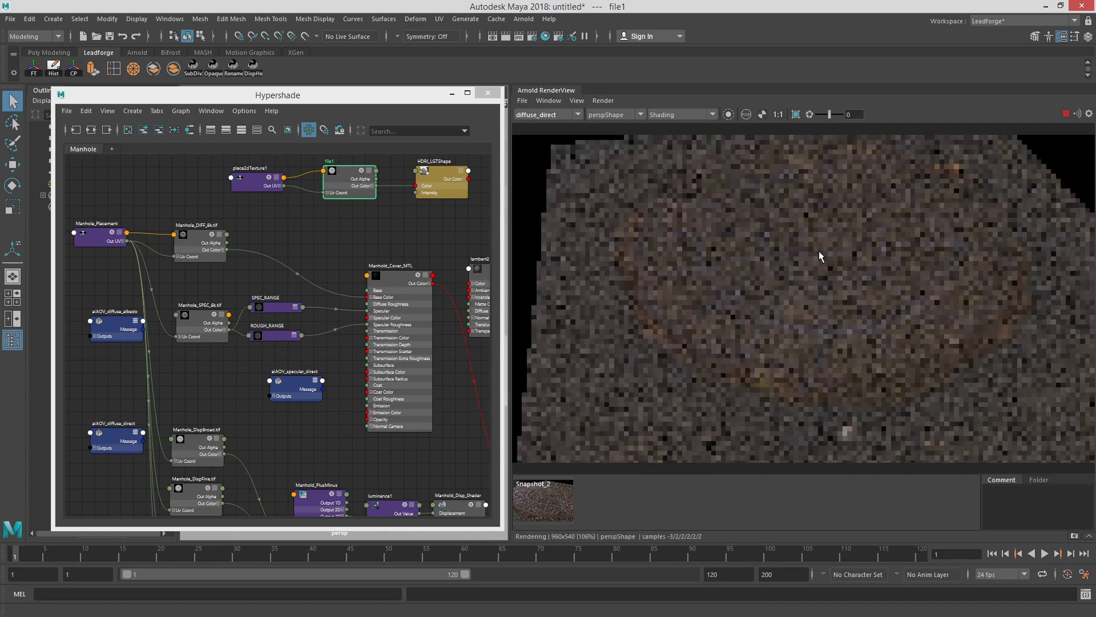
click(567, 116)
click(559, 145)
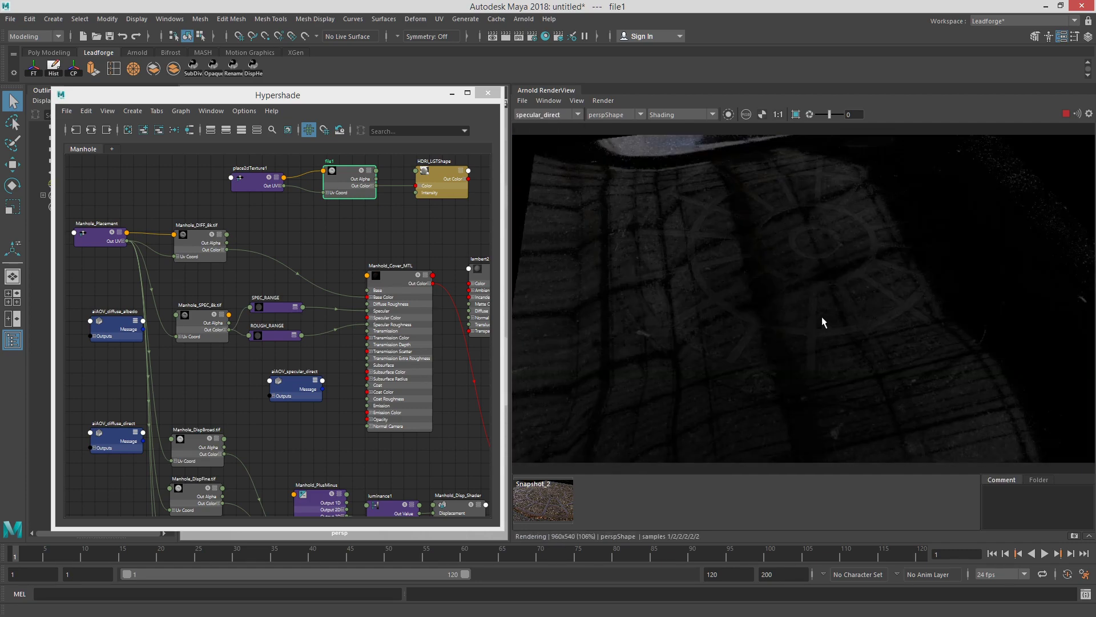
alt+drag(821, 314, 813, 275)
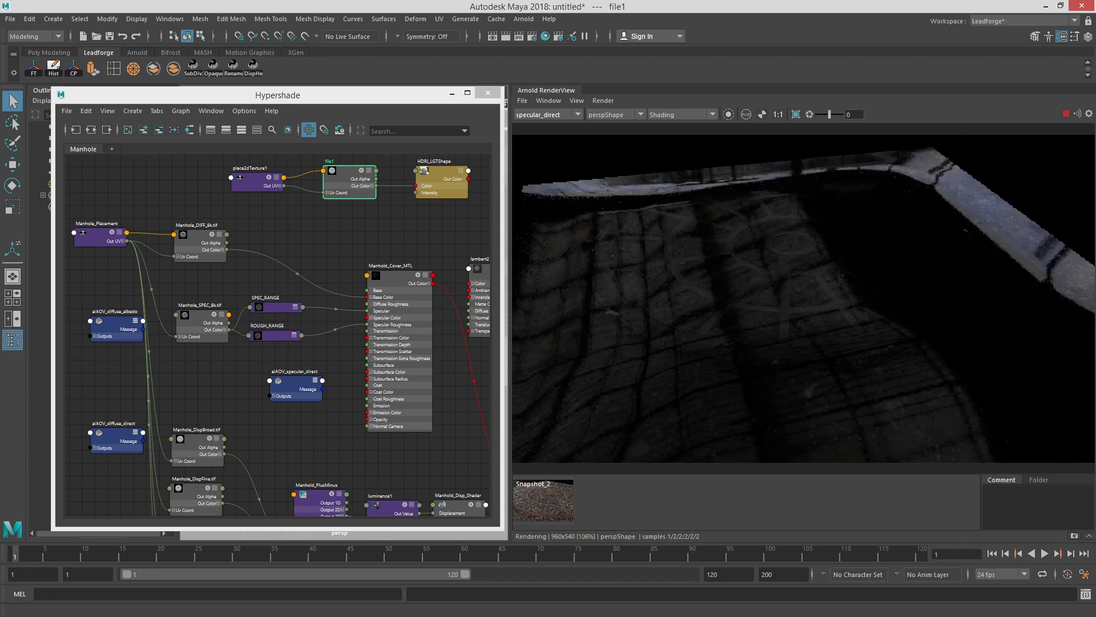
Step: On the SPEC_RANGE node, set Output Max to 1 and lower Input Max to about 0.3
click(274, 306)
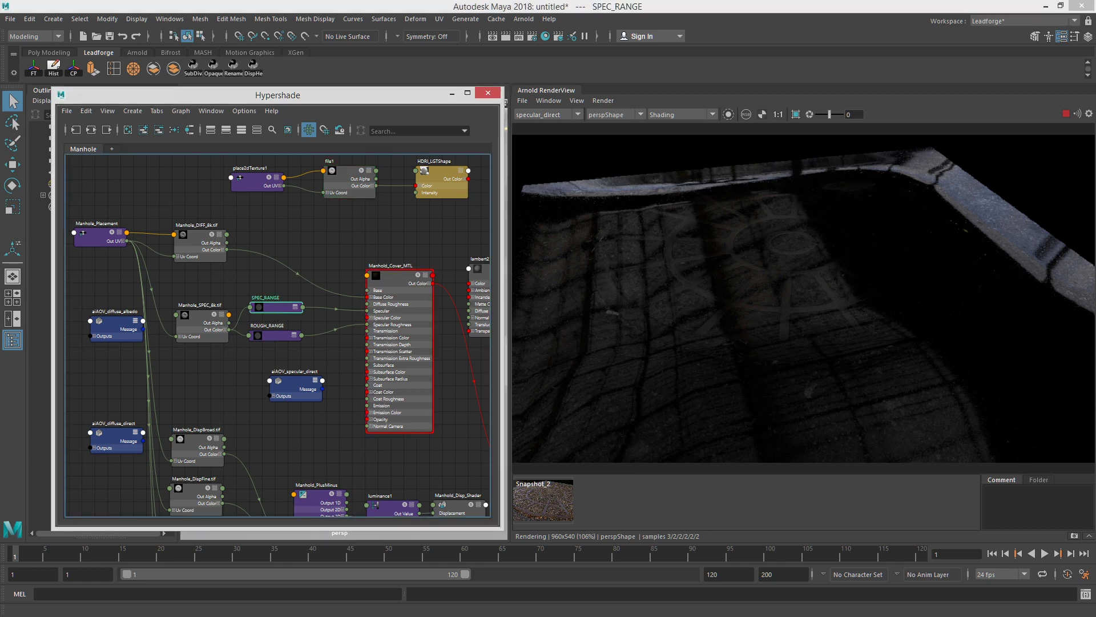
key(ctrl+a)
drag(420, 48, 405, 28)
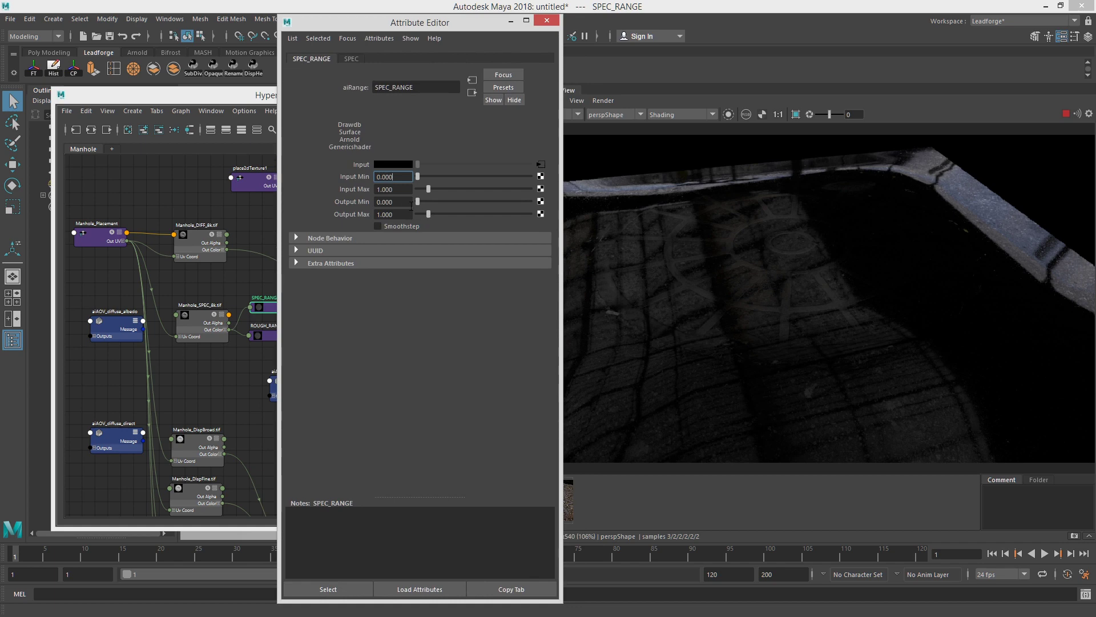
ctrl+drag(395, 214, 338, 212)
text(1)
key(Return)
ctrl+drag(399, 186, 361, 189)
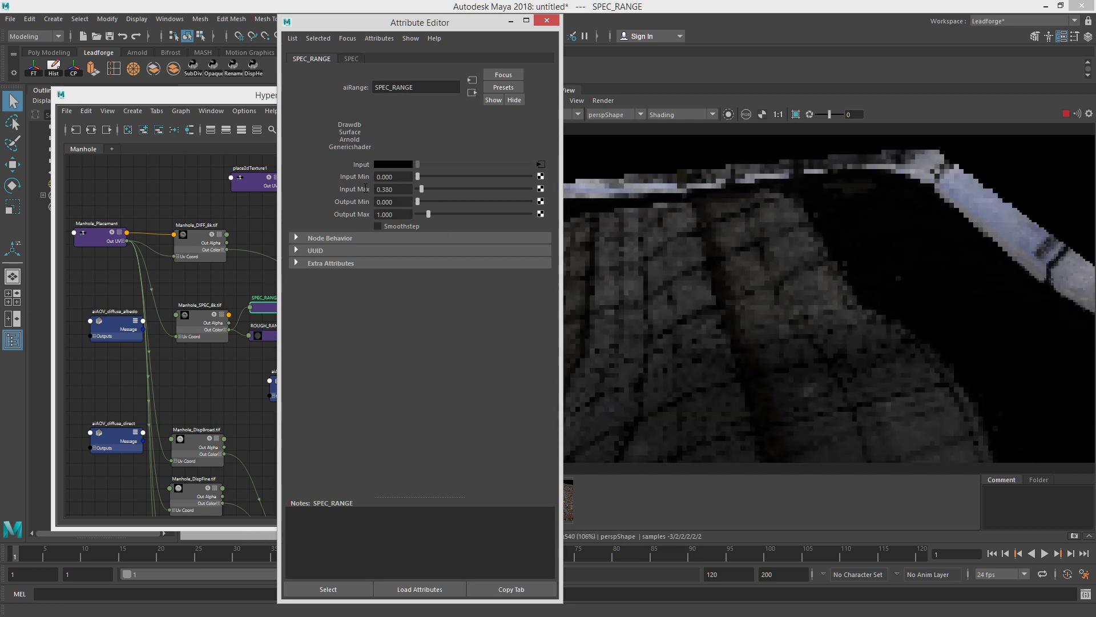
Step: Preview SPEC_RANGE in isolation, tune its input range to 0–0.37, and inspect the fully shaded manhole from a low angle
click(730, 114)
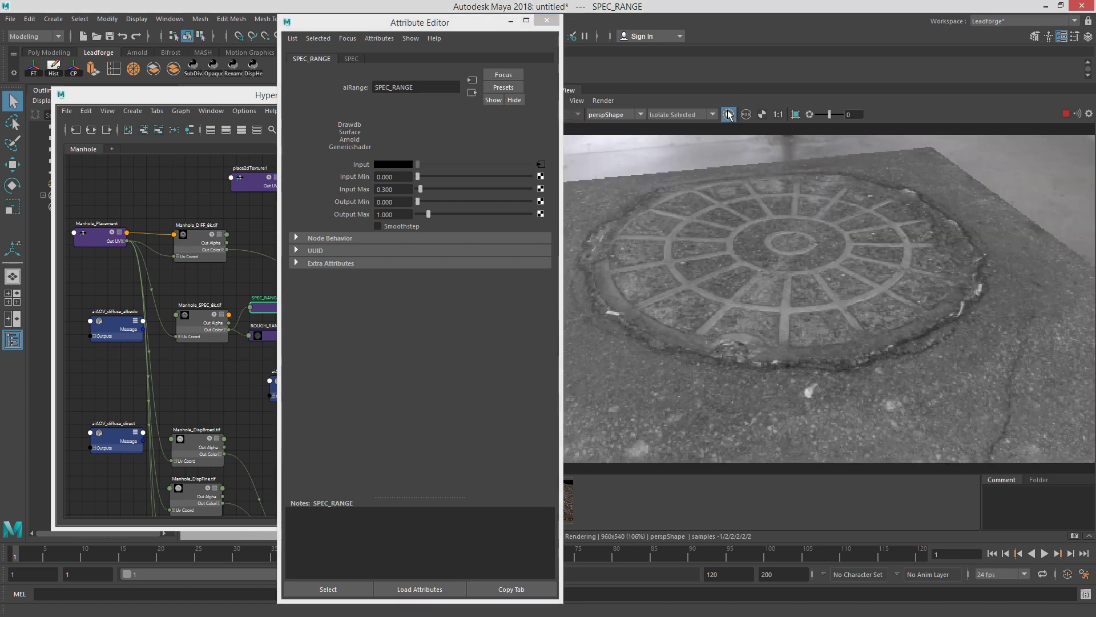
ctrl+drag(393, 177, 388, 178)
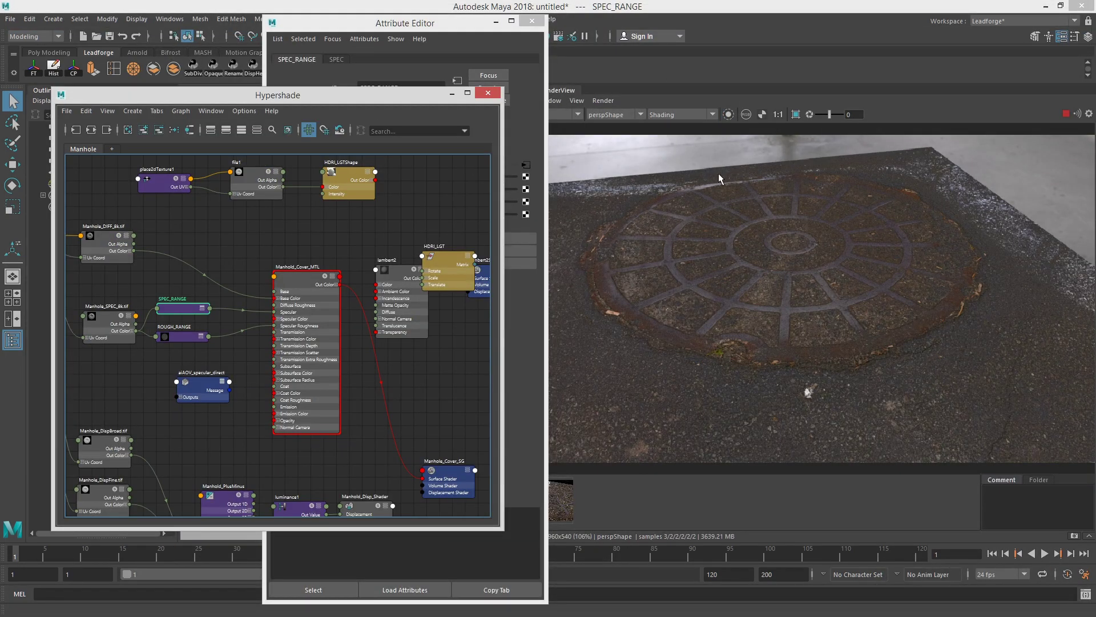
mouse_move(717, 173)
alt+mouse_down()
mouse_move(666, 188)
mouse_move(755, 185)
mouse_move(717, 180)
mouse_move(715, 190)
alt+mouse_up()
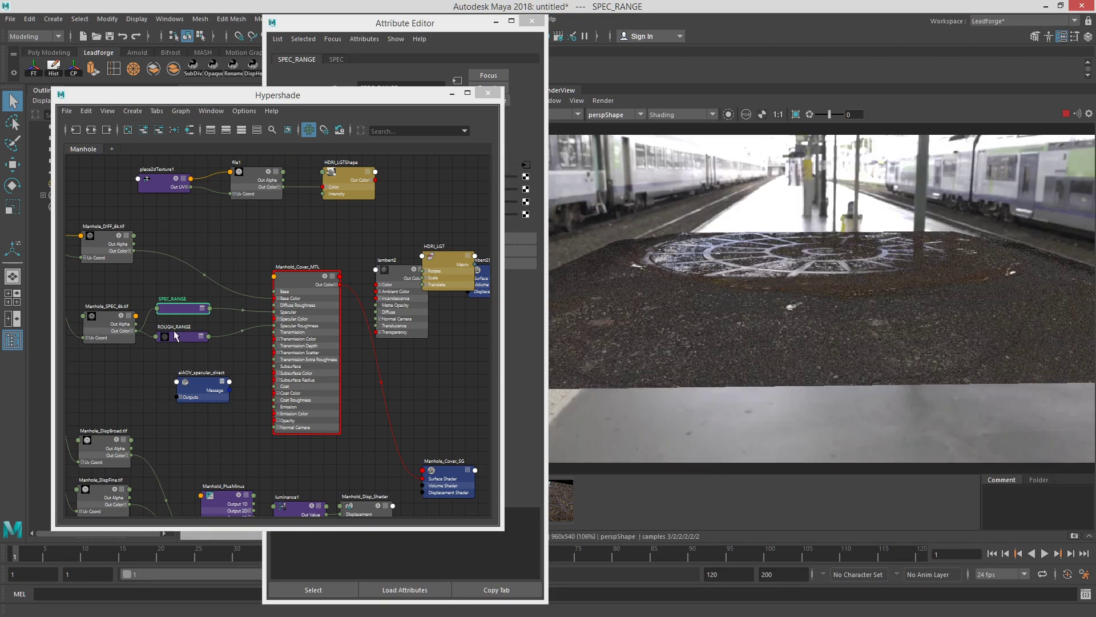
Step: Remove the specular_direct AOV node from the graph and bring back the SPEC_RANGE attributes
click(203, 378)
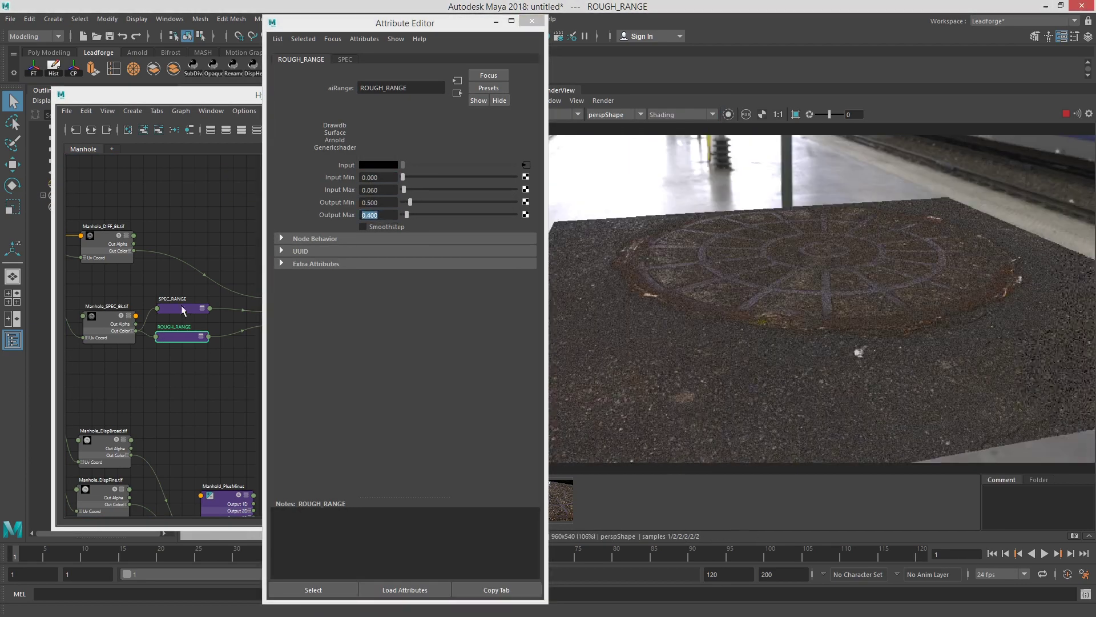
click(181, 309)
click(416, 29)
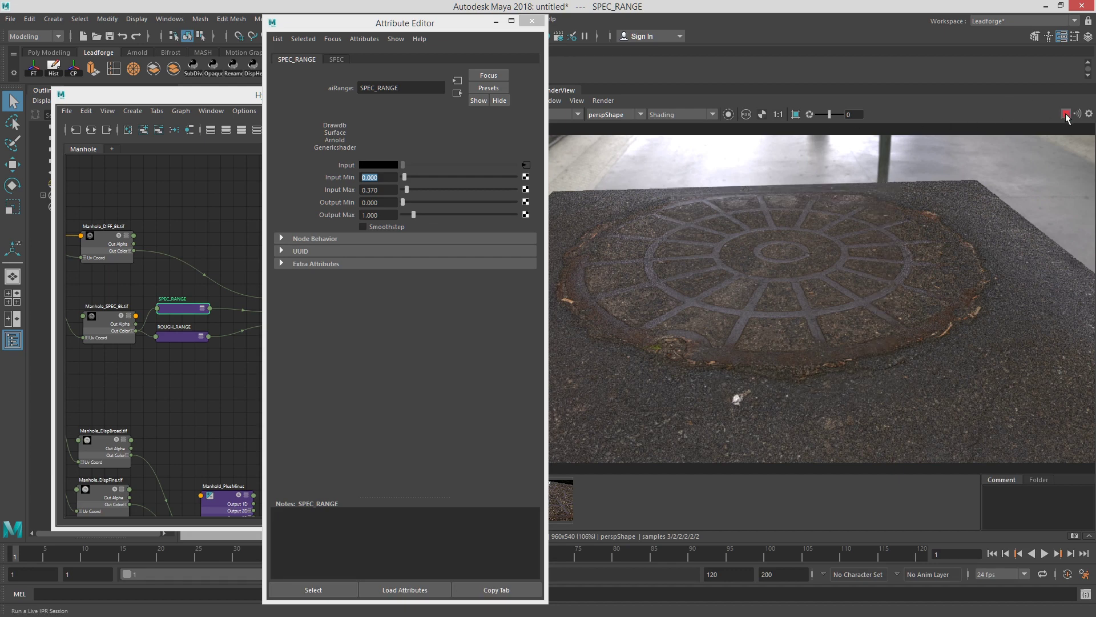
Step: Switch the RenderView's debug shading mode to Basic and restart the live render
click(675, 116)
click(685, 127)
click(1065, 115)
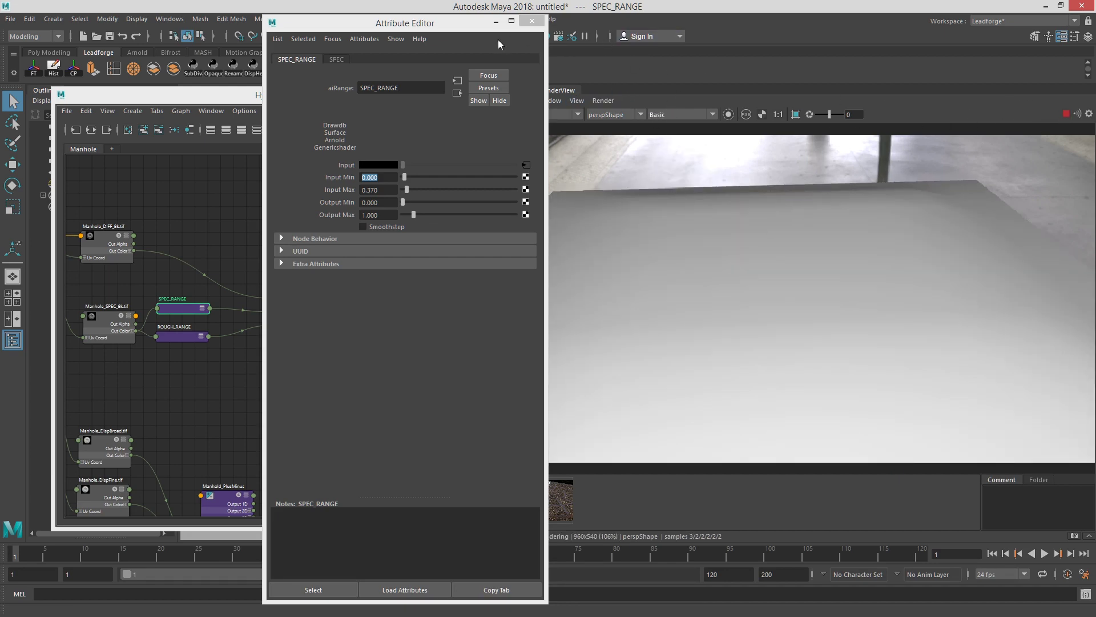
Step: Check the RenderView's toolbar icon options for debug shading and return the render to Shading mode
drag(456, 23, 280, 9)
click(549, 101)
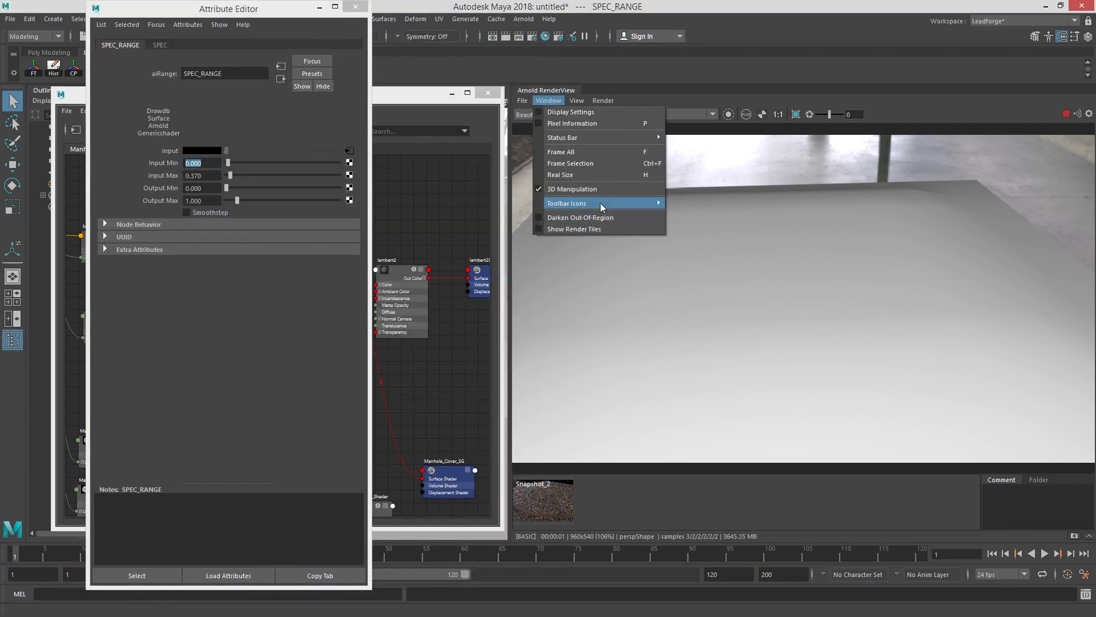
mouse_move(580, 202)
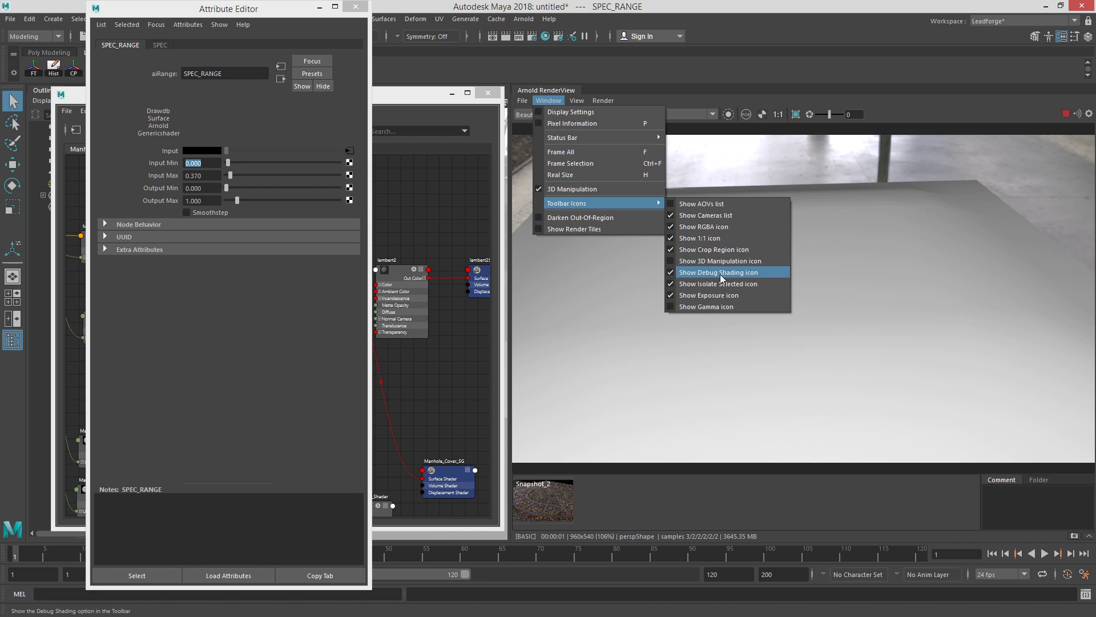
click(714, 118)
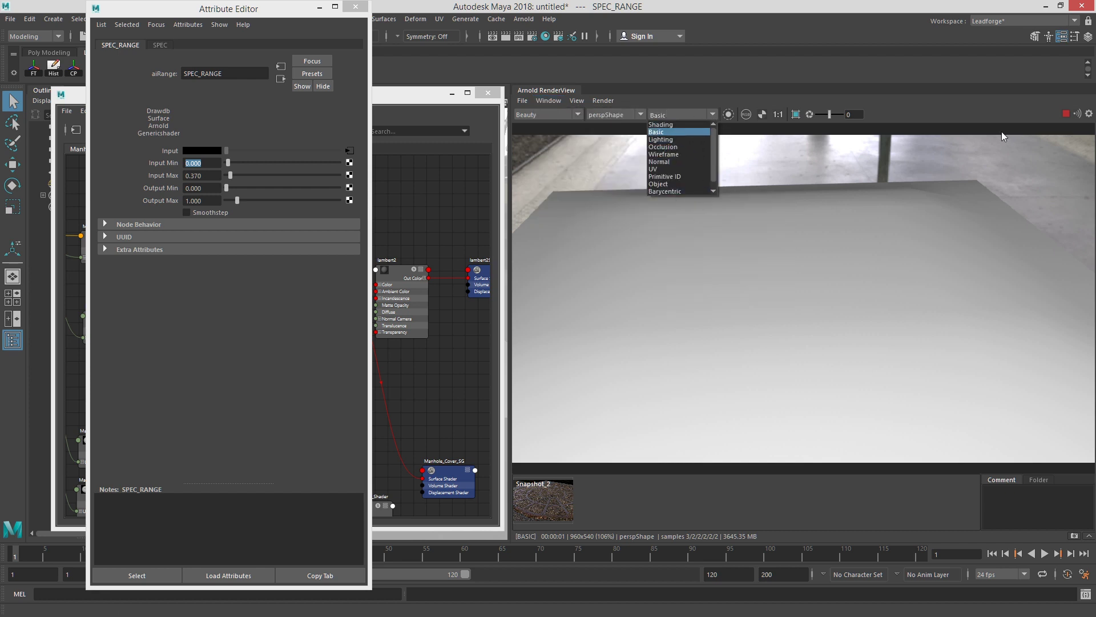
click(670, 124)
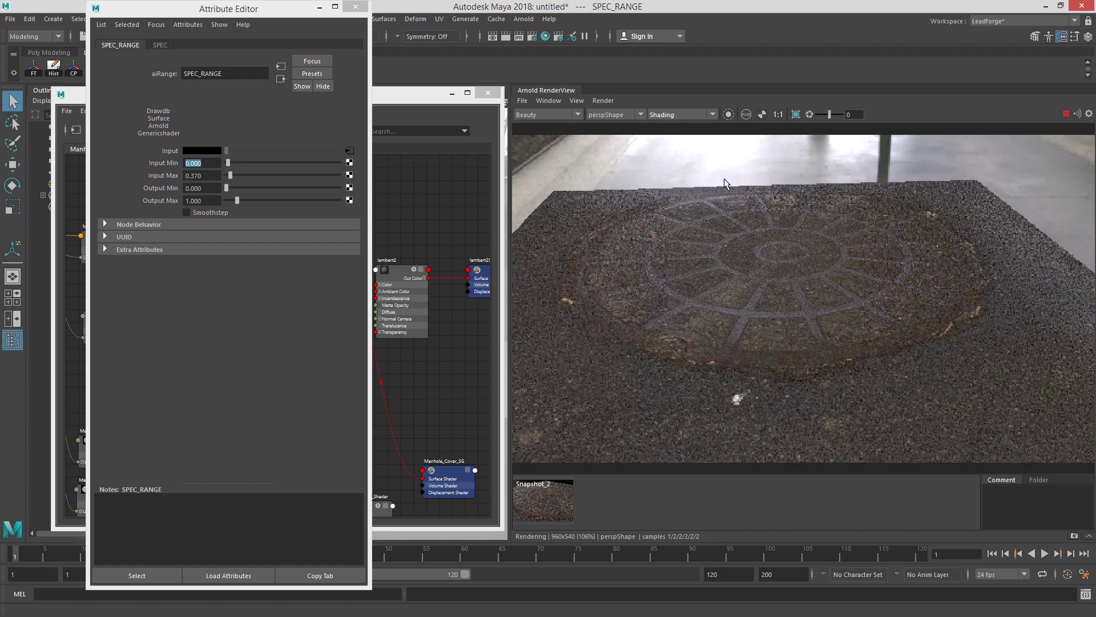
Step: Set the debug shading to Basic again and orbit the render to view the undisplaced plane from above
click(692, 116)
click(692, 118)
click(693, 114)
click(694, 132)
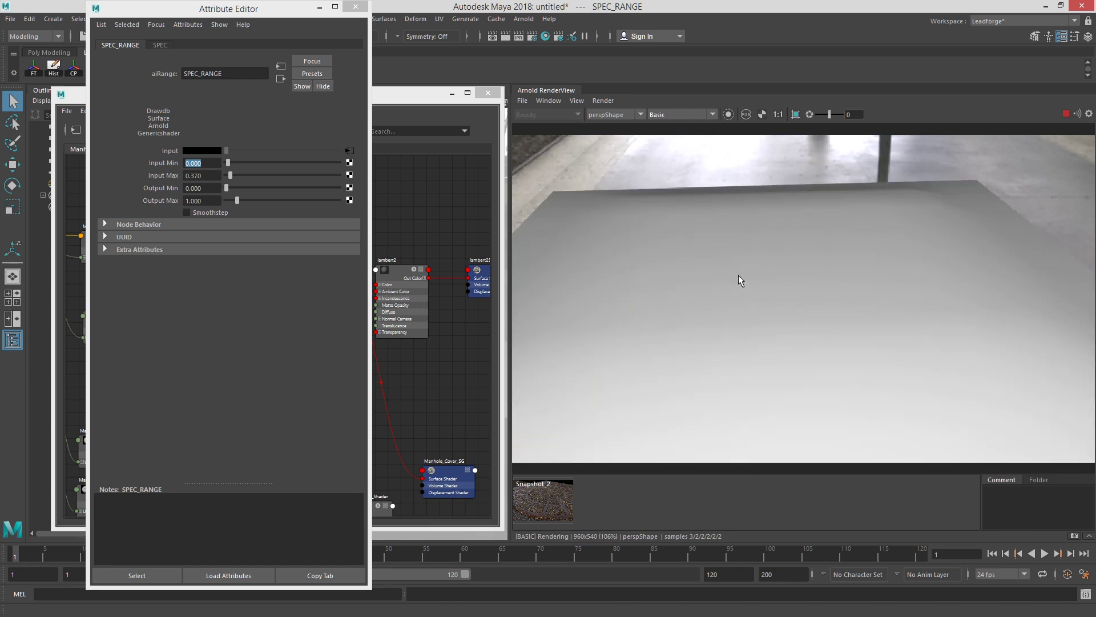
alt+drag(740, 269, 839, 225)
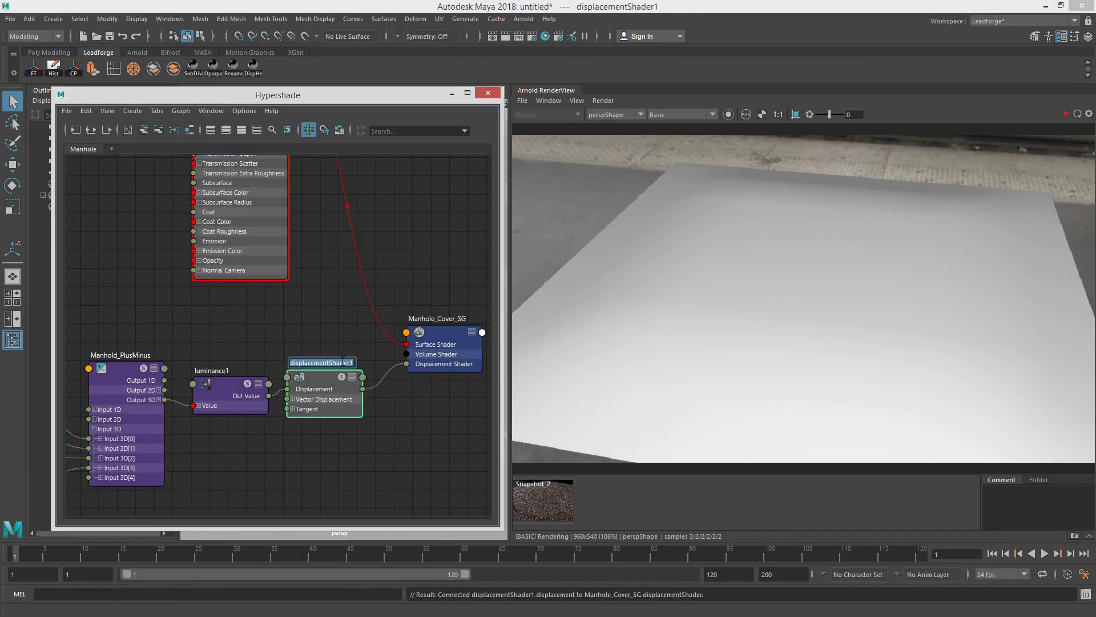
Step: Name the displacement shader feeding Manhole_Cover_SG ManholeDispShader, preview the displaced plane, and stop the live render
key(Return)
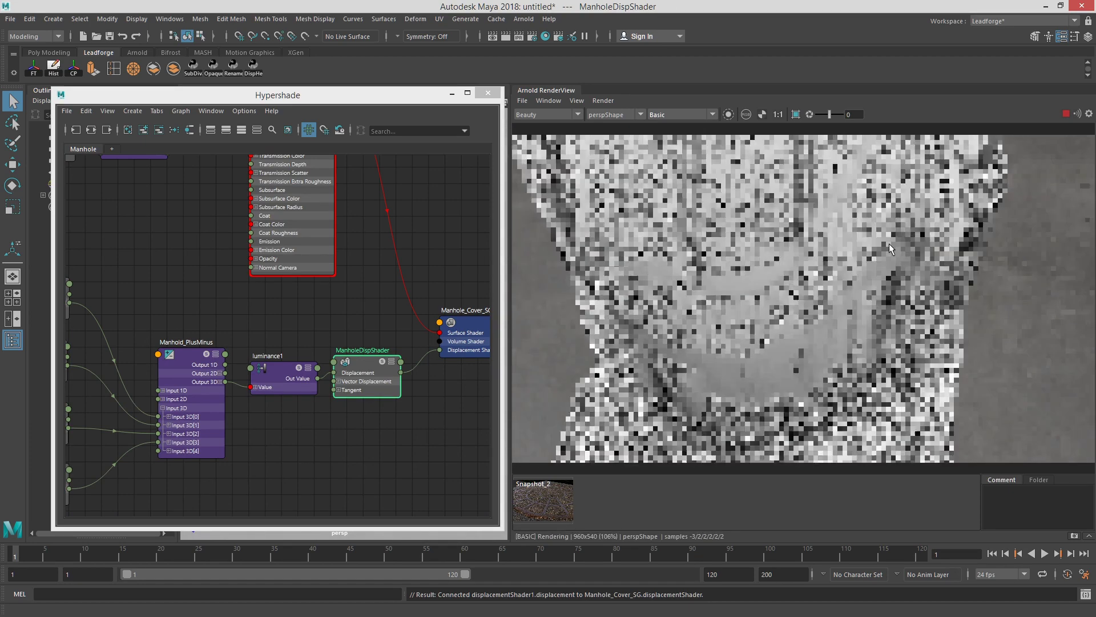
click(815, 270)
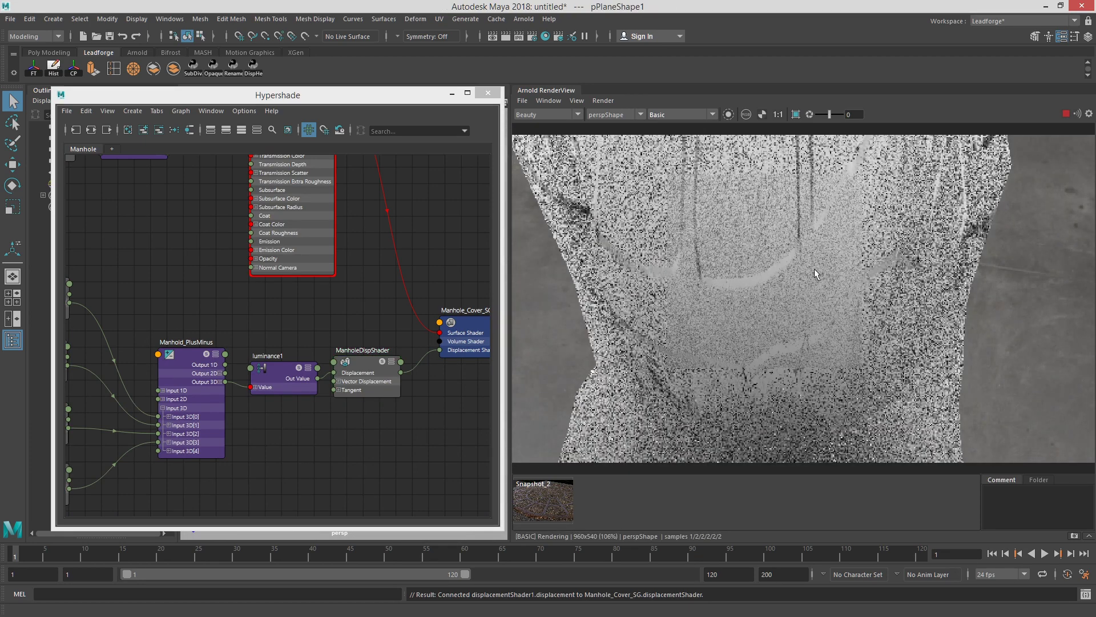
click(1066, 116)
Step: Show the selected plane's attributes and delete its construction history
key(ctrl+a)
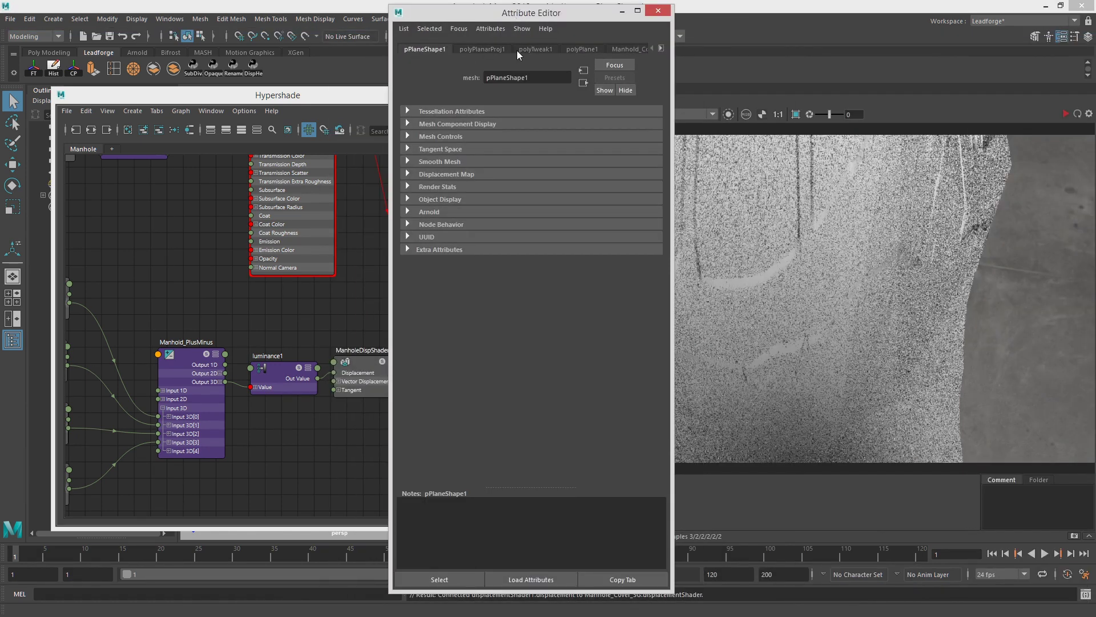
drag(123, 96, 123, 114)
click(53, 73)
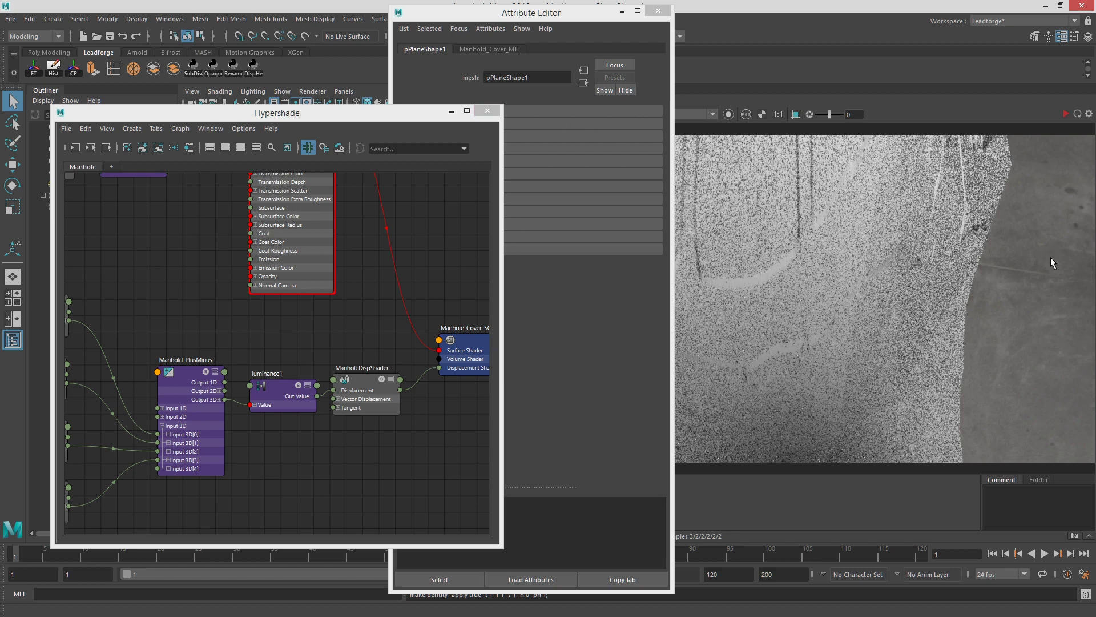
Step: Move the Hypershade clear of the viewport and rename the plane Manhole
drag(357, 121, 851, 236)
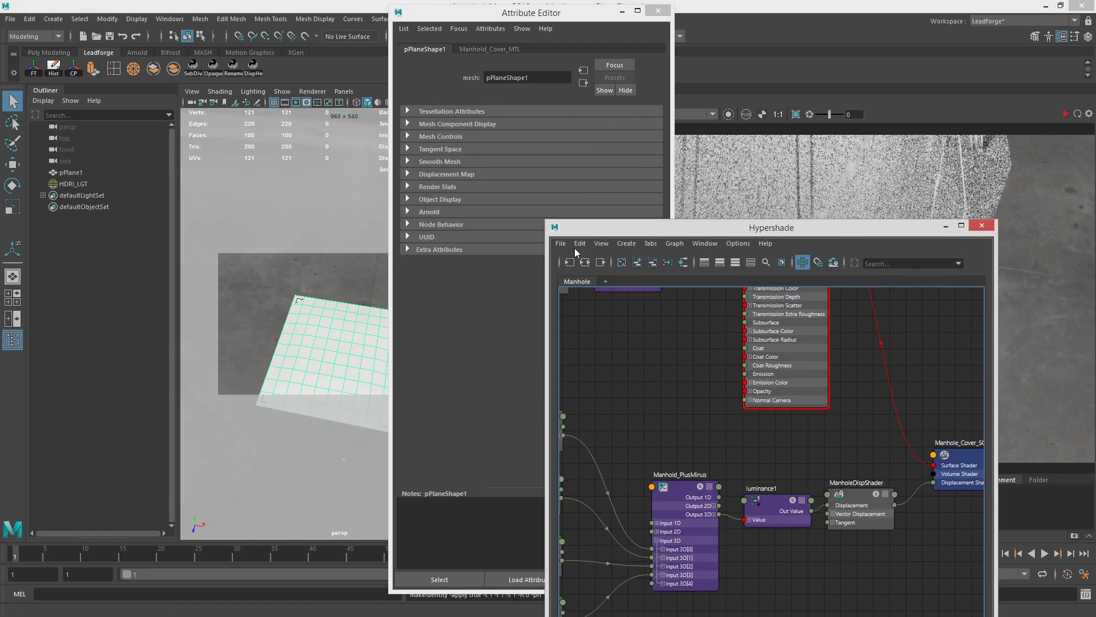
click(377, 317)
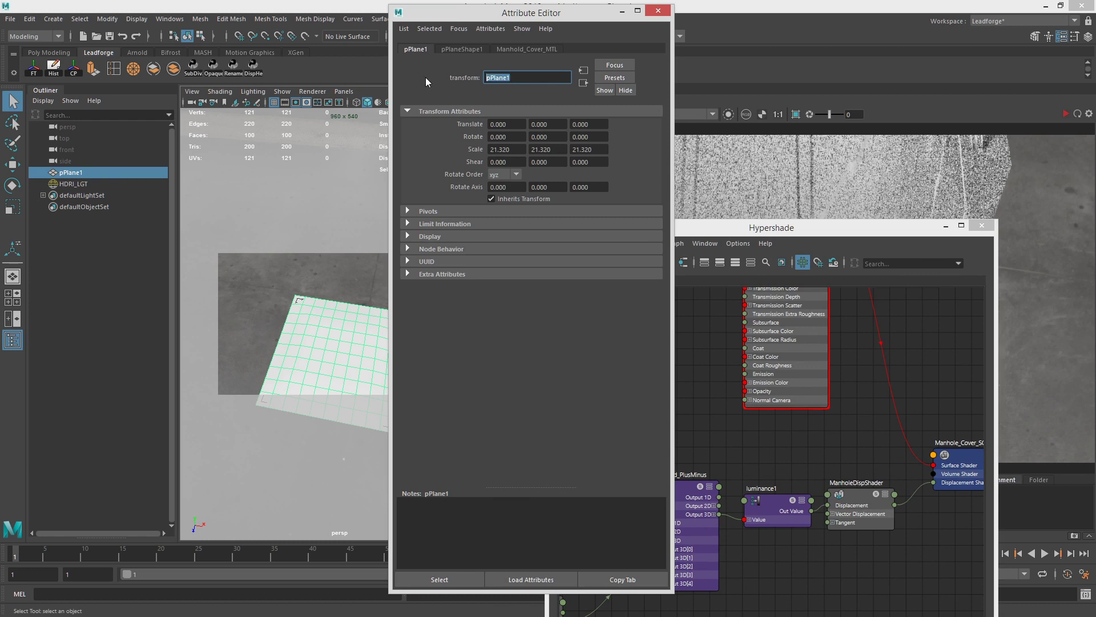
text(Manhole)
key(Return)
Step: Set ManholeShape's Arnold subdivision type to catclark with 5 iterations and enable Auto Bump
click(484, 51)
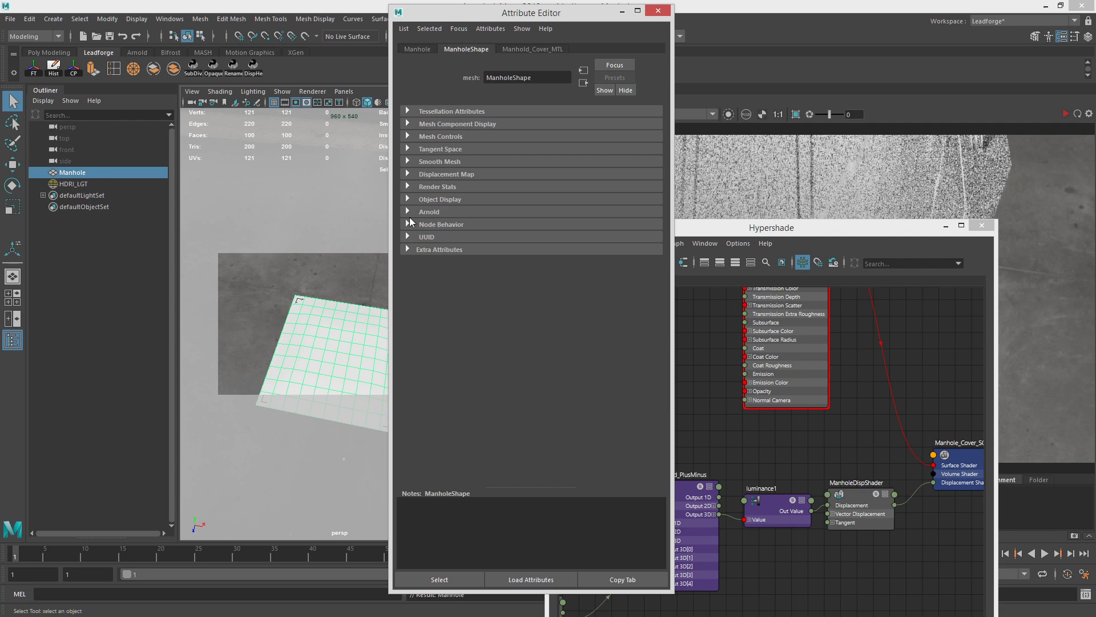
click(417, 50)
click(467, 48)
click(424, 50)
click(466, 50)
click(434, 212)
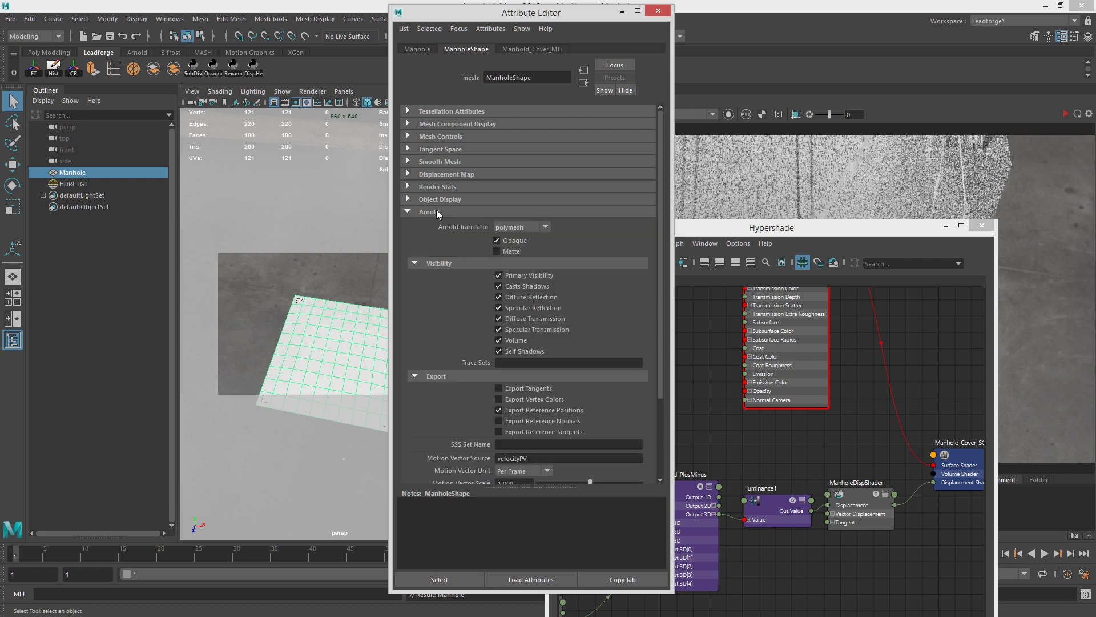
scroll(442, 217, down, 3)
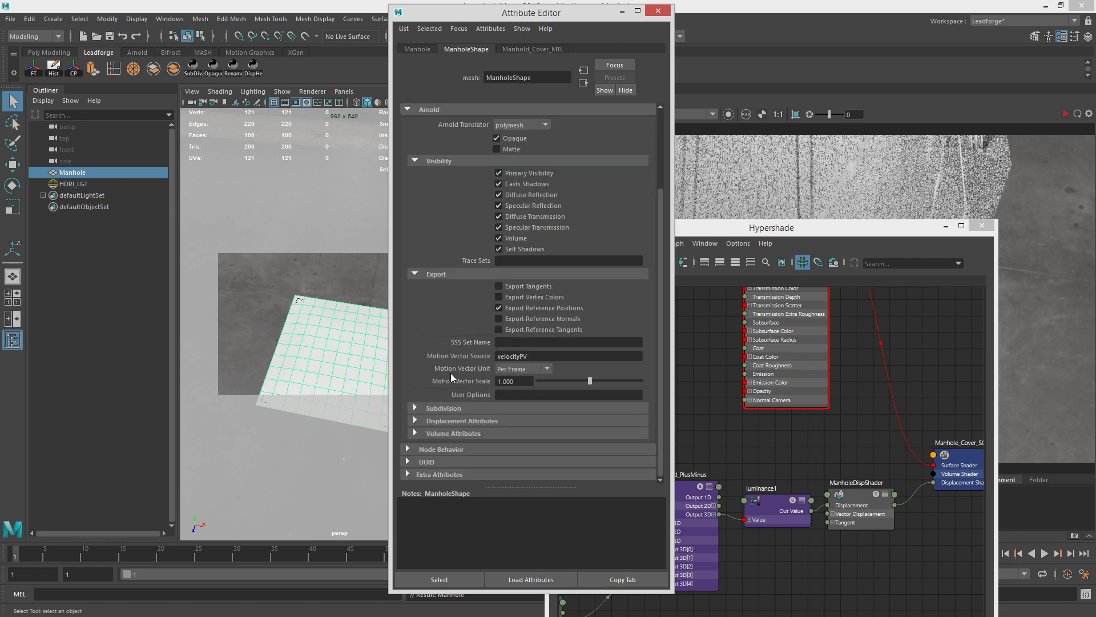
click(444, 408)
scroll(451, 408, down, 3)
click(455, 419)
scroll(457, 400, down, 2)
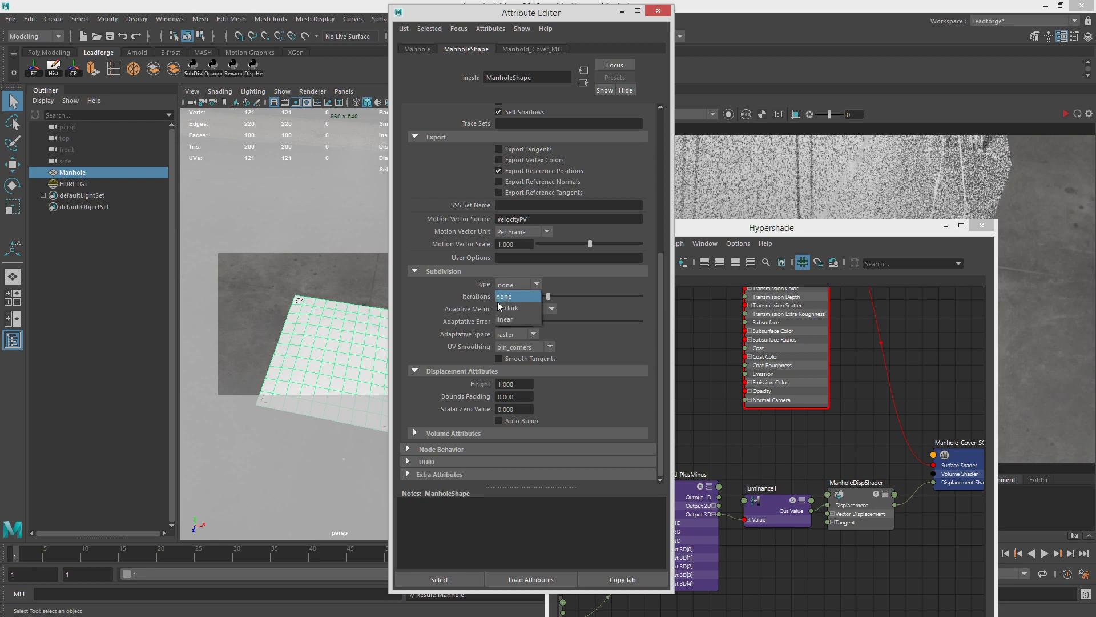
click(525, 310)
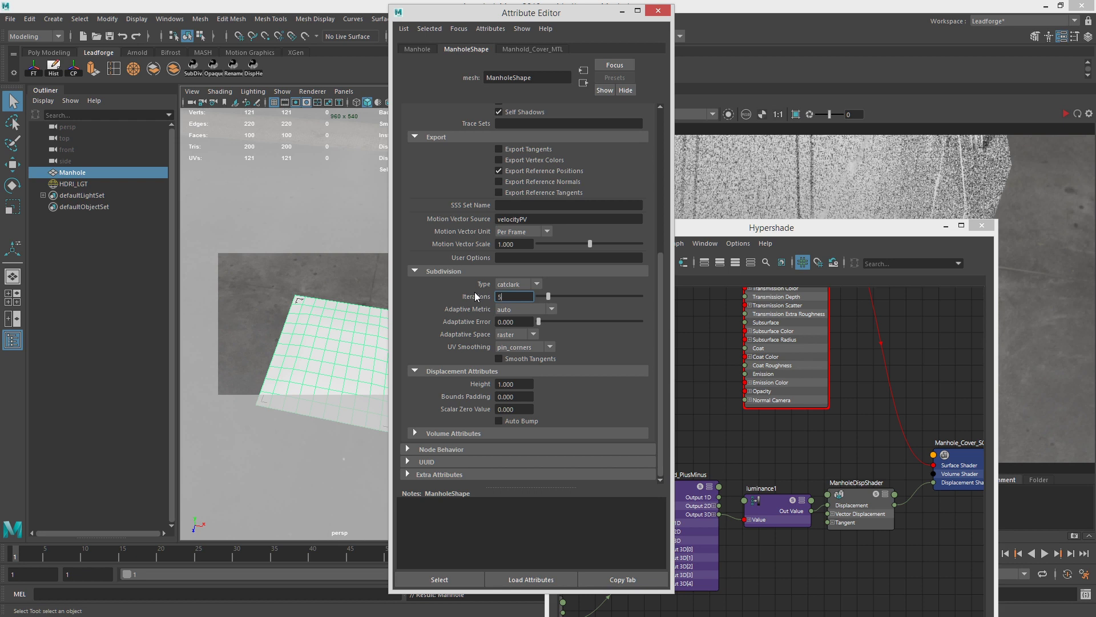
text(5)
key(Return)
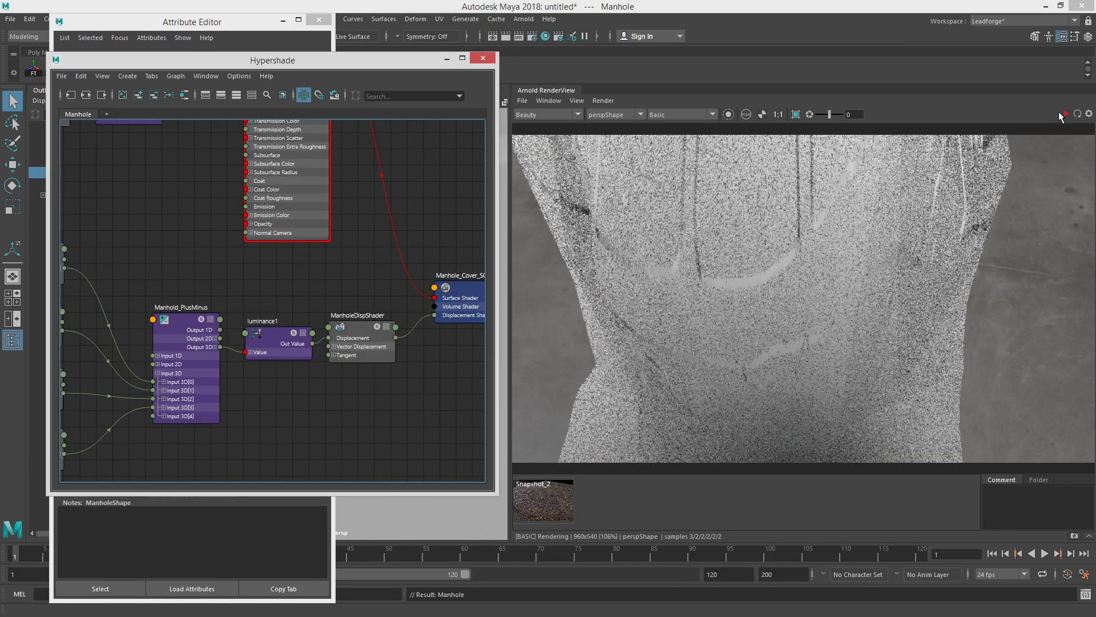
Step: Restart and refresh the live render to check the displacement on the subdivided plane
click(1062, 113)
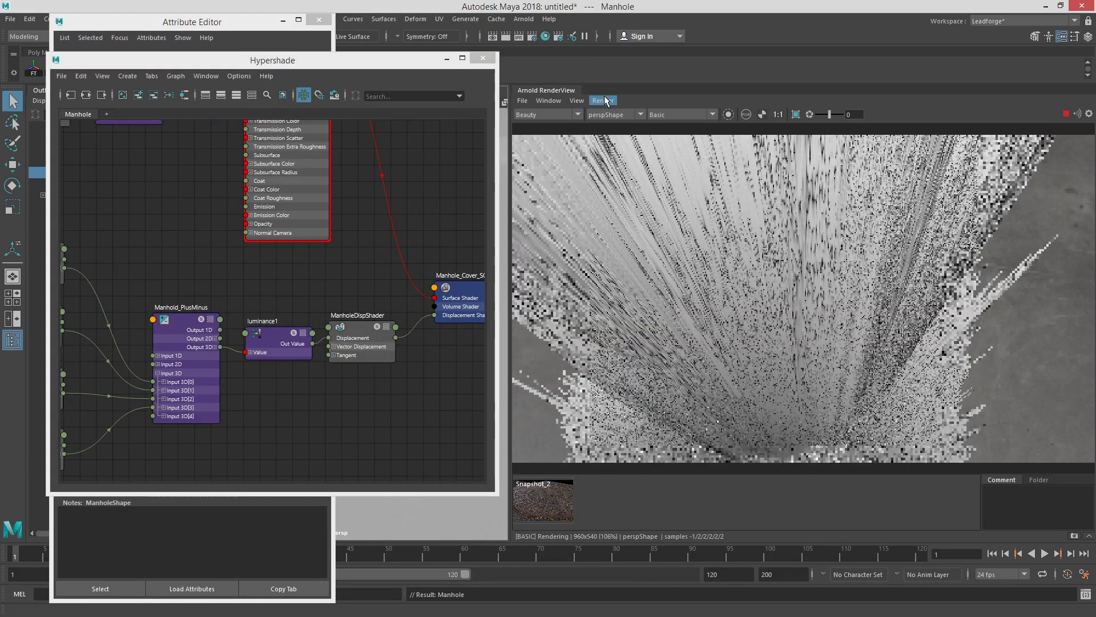
click(603, 101)
click(667, 180)
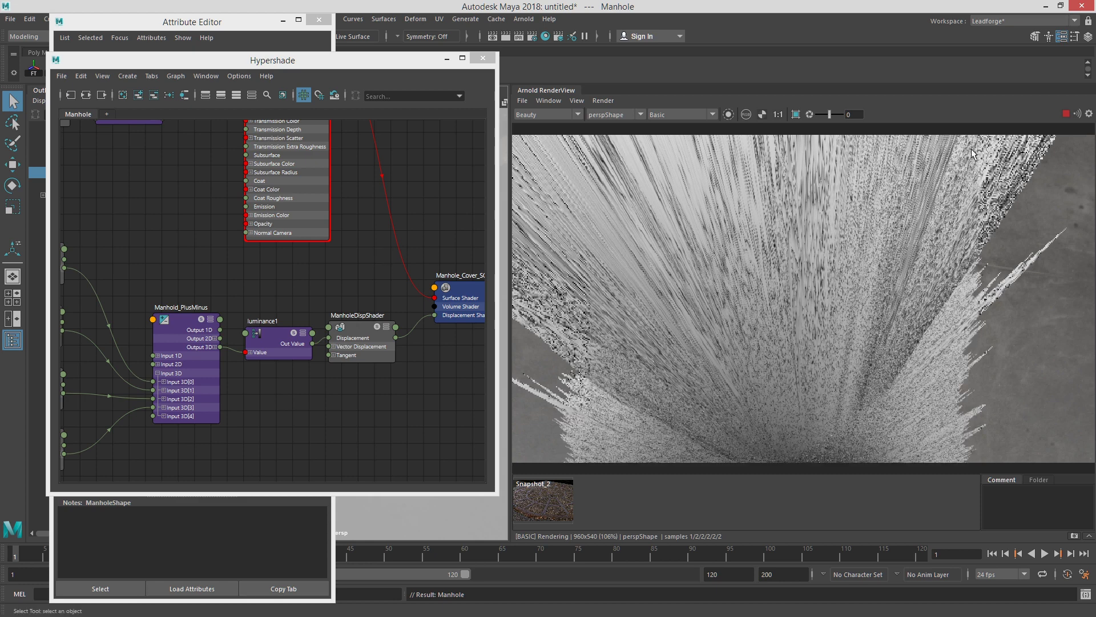
Step: Place the Hypershade beside the Attribute Editor, lower the PlusMinus node in the graph, and position luminance1 above it near ManholeDispShader
drag(345, 57, 673, 68)
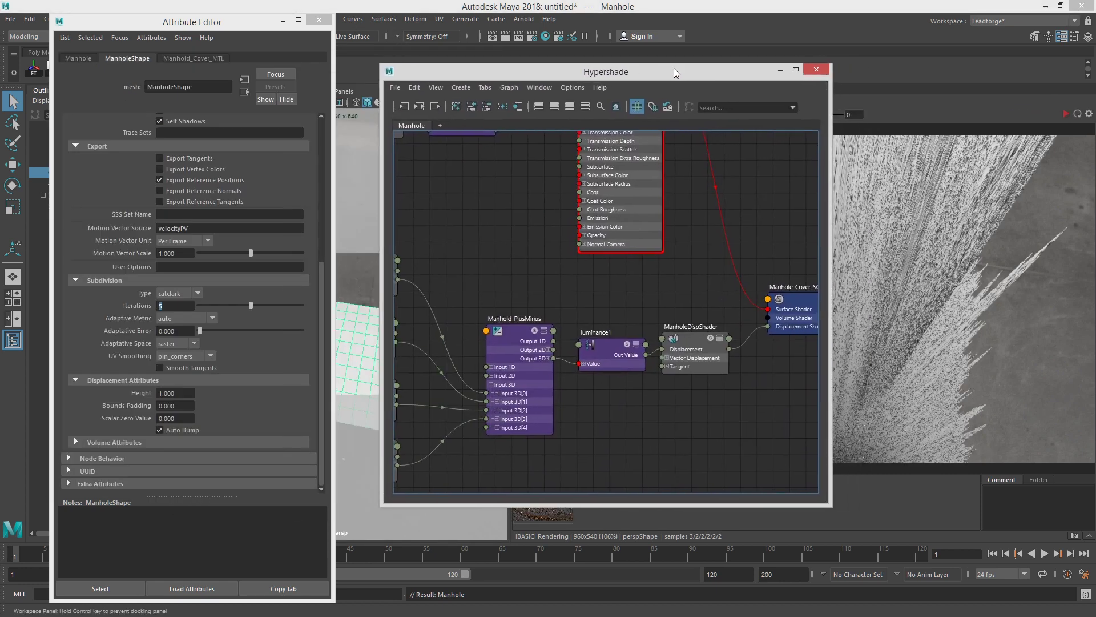
scroll(624, 301, down, 2)
drag(594, 266, 658, 311)
drag(586, 289, 586, 381)
scroll(575, 320, up, 3)
alt+middle_drag(589, 298, 654, 320)
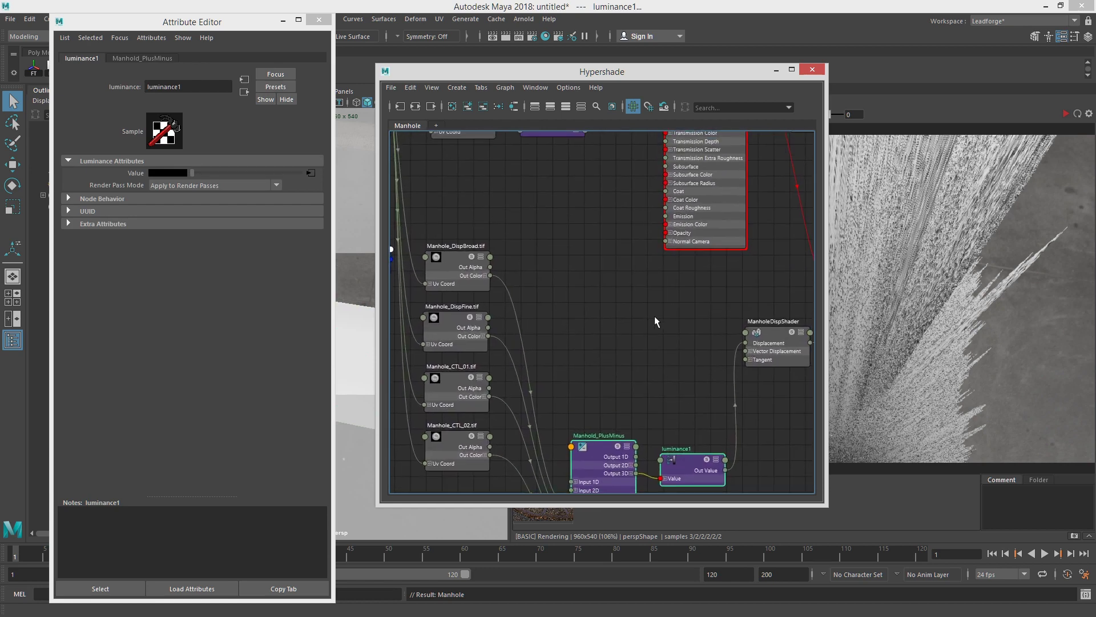
drag(695, 462, 692, 338)
alt+middle_drag(626, 281, 659, 257)
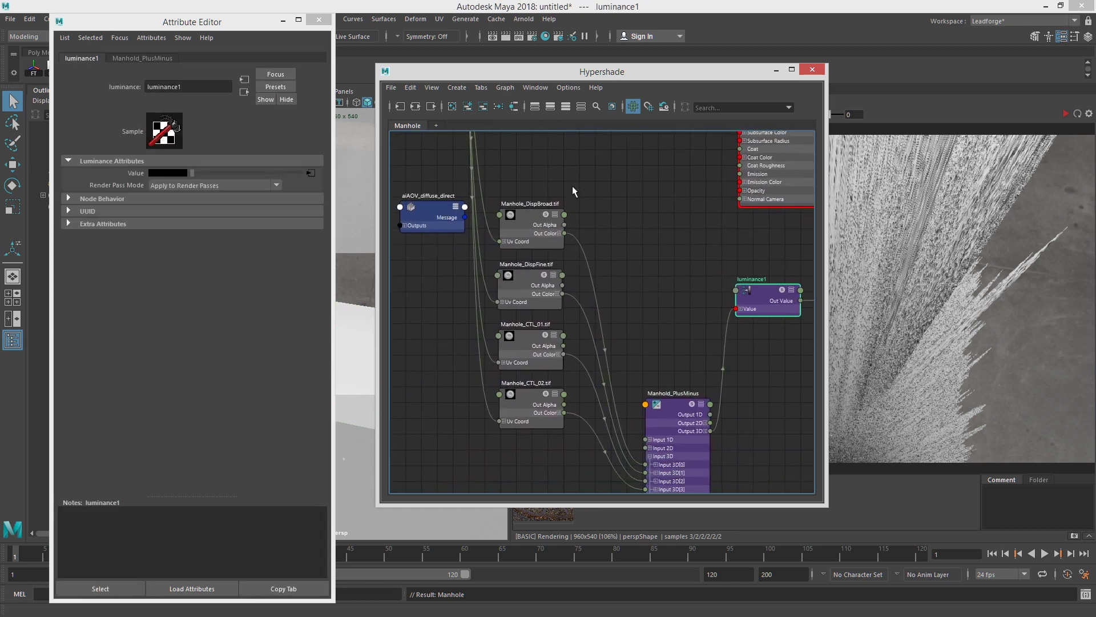
Step: Remove the diffuse_direct and diffuse_albedo AOV nodes from the Hypershade graph
alt+middle_drag(566, 184, 640, 221)
click(532, 267)
click(483, 107)
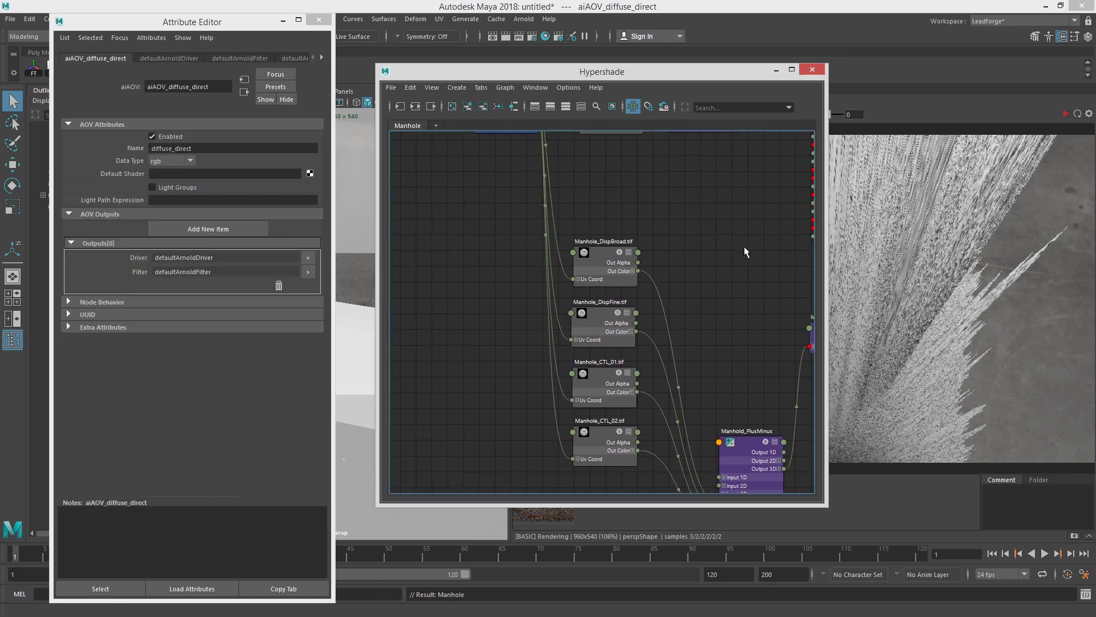
alt+middle_drag(737, 262, 679, 415)
click(469, 245)
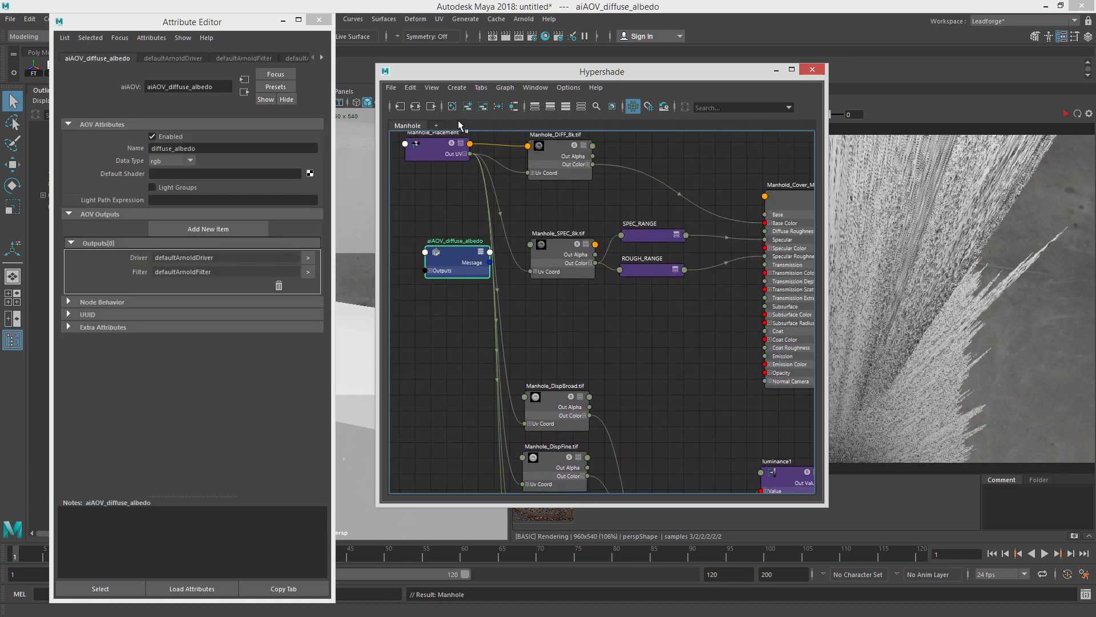
click(481, 108)
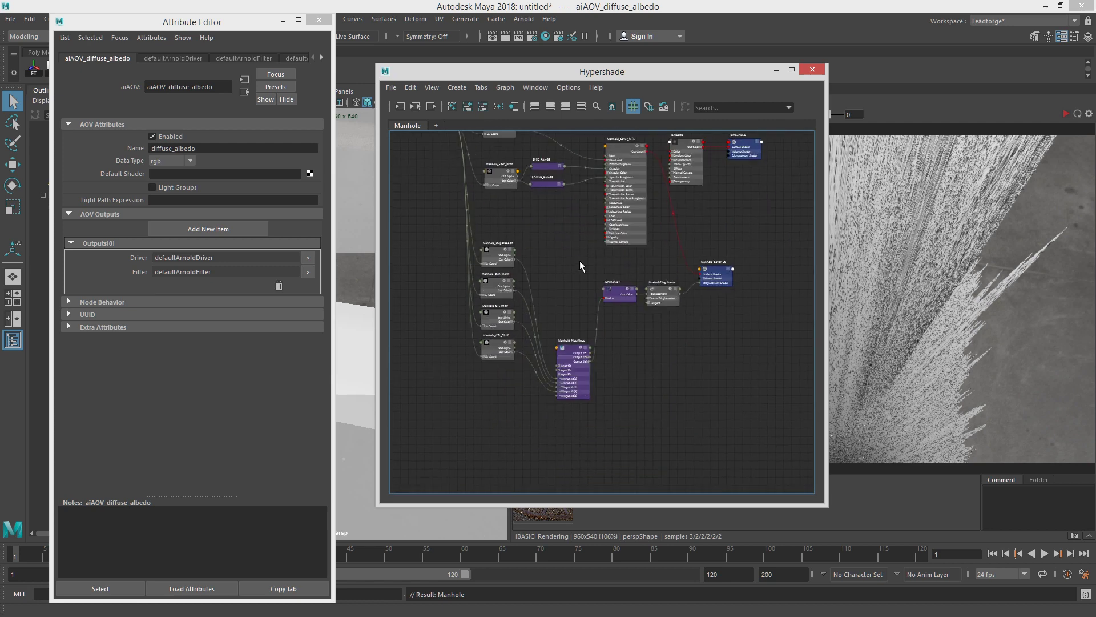
Step: Connect Manhole_DispBroad's Out Color directly to luminance1's Value and restart the live render
alt+right_drag(574, 261, 661, 301)
alt+middle_drag(532, 271, 595, 252)
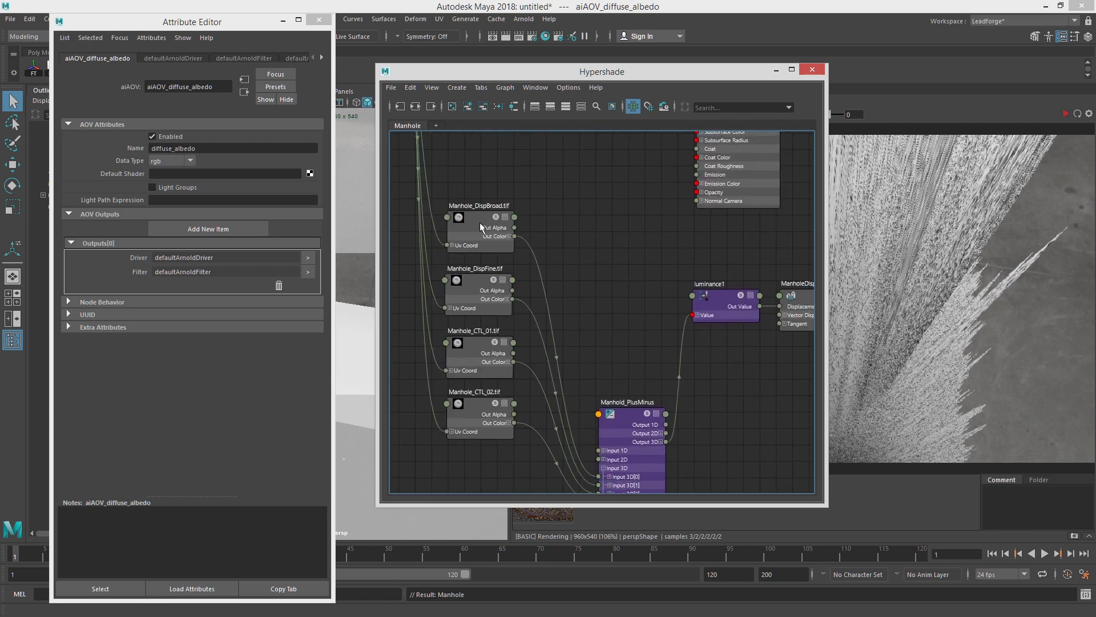
alt+middle_drag(500, 227, 473, 235)
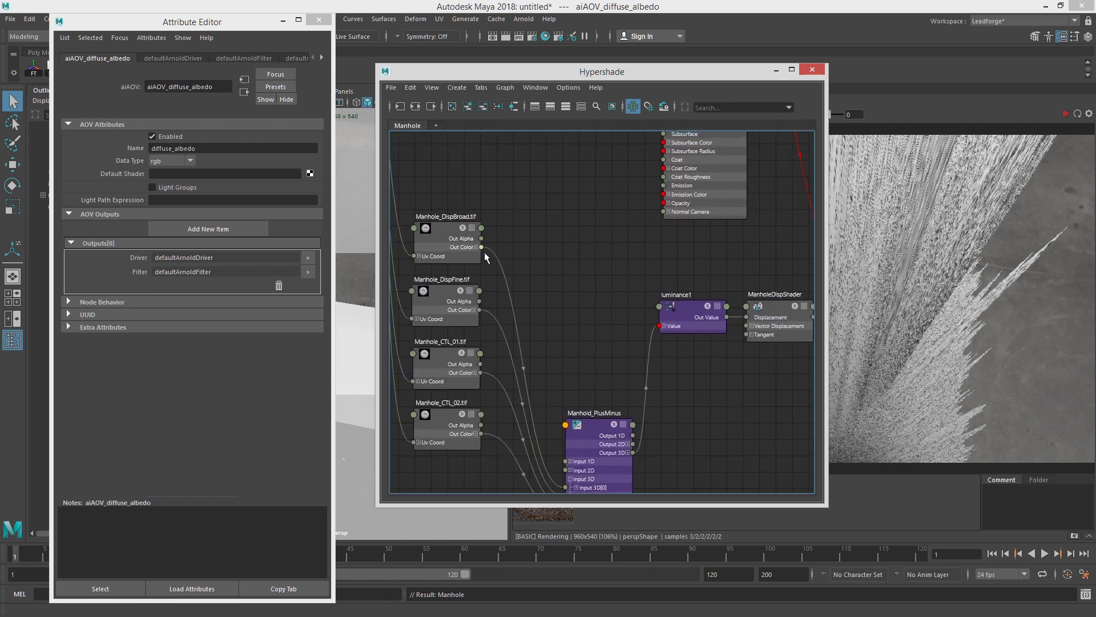
drag(631, 286, 665, 325)
drag(725, 84, 482, 106)
click(1063, 113)
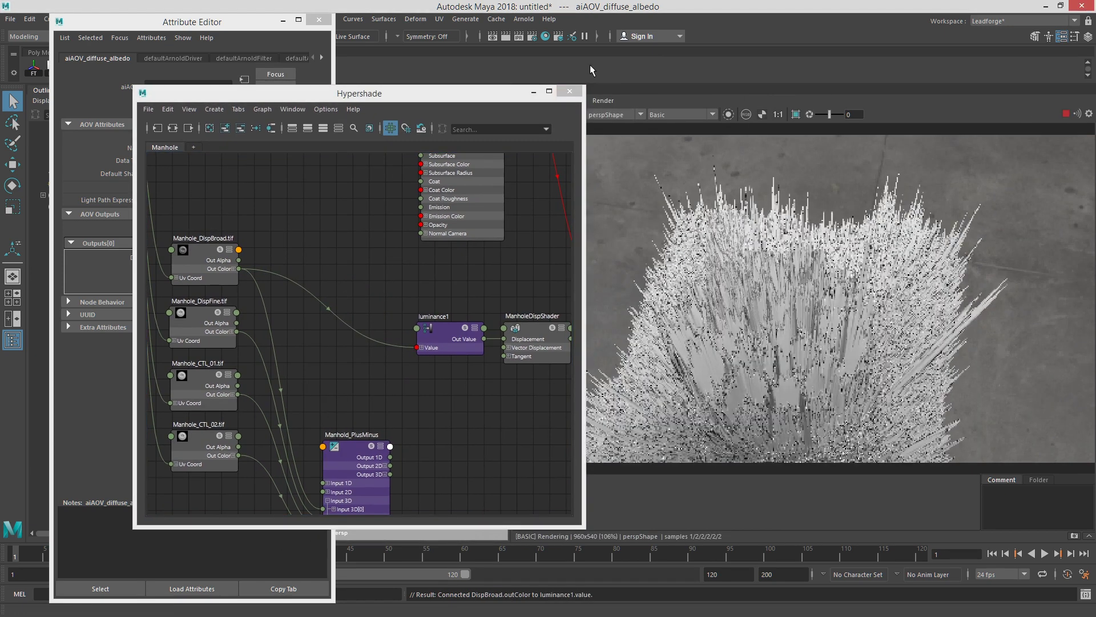
Step: Move the Hypershade clear of the render view and update the full scene in the Arnold render
drag(510, 94, 426, 101)
click(605, 102)
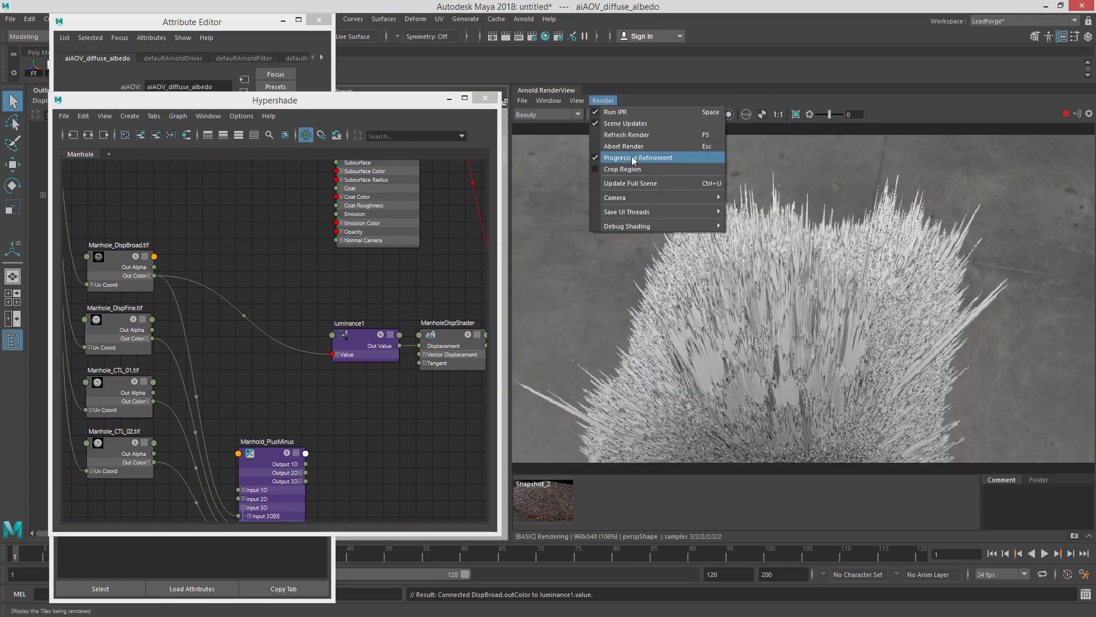
click(643, 183)
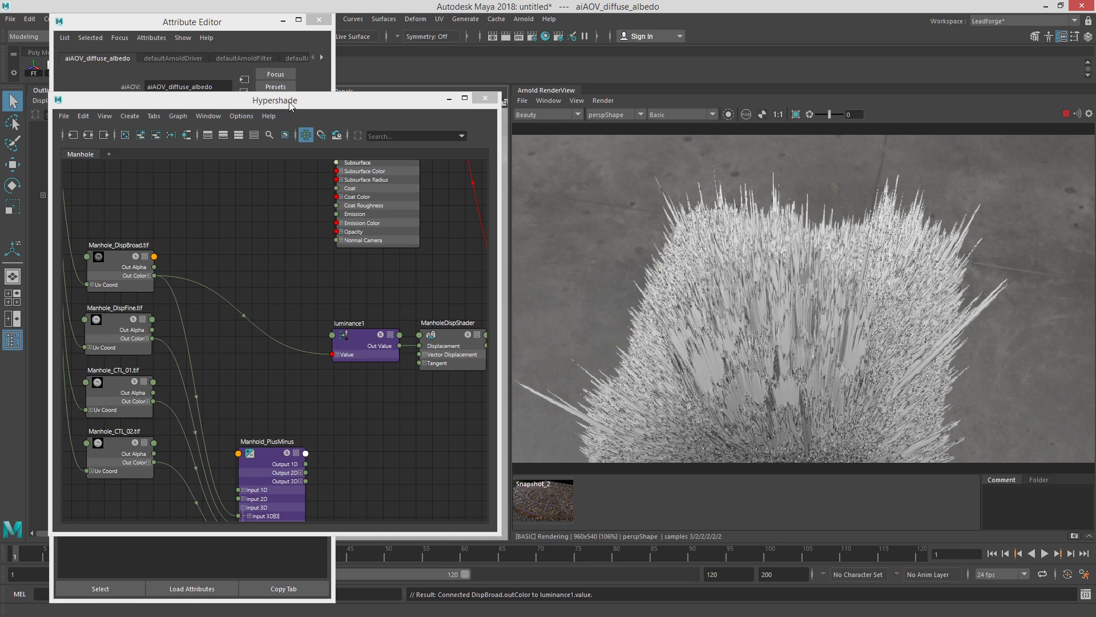
Step: Add an aiRange node fed by Manhole_DispBroad's Out Color and rename it DispBroad_RANGE
drag(289, 102, 403, 85)
alt+middle_drag(350, 252, 399, 256)
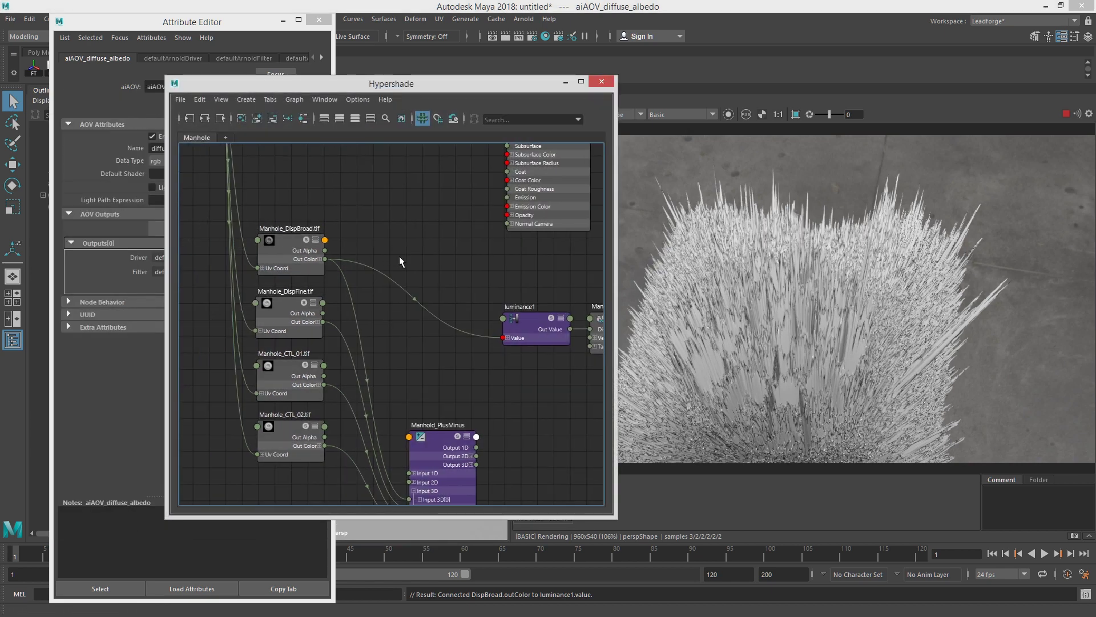
key(Tab)
text(aiRang)
key(Return)
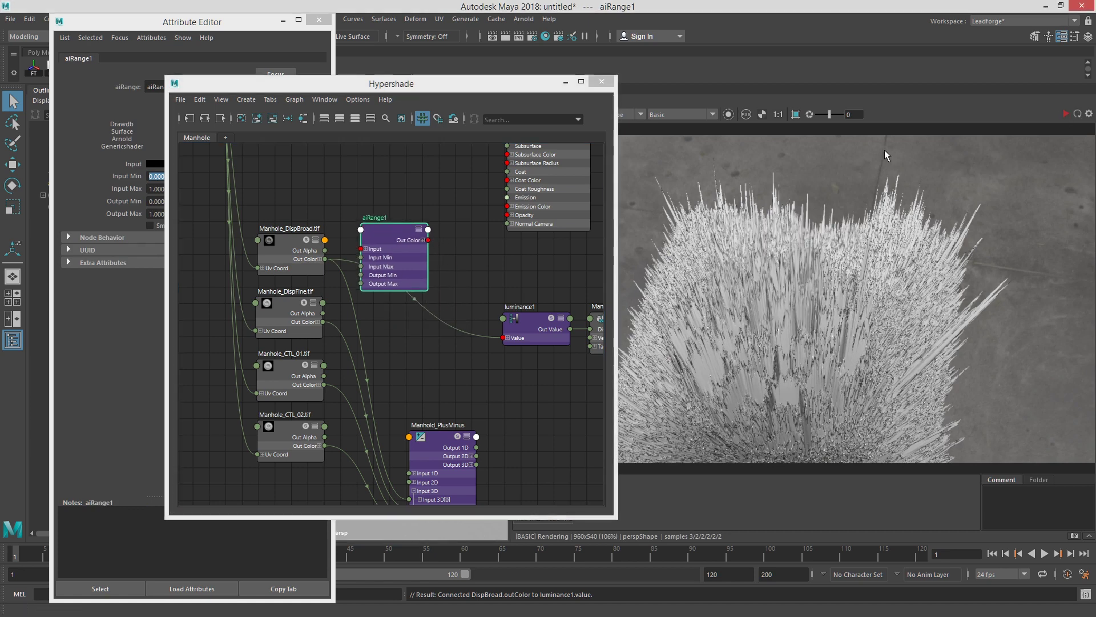
drag(326, 260, 363, 249)
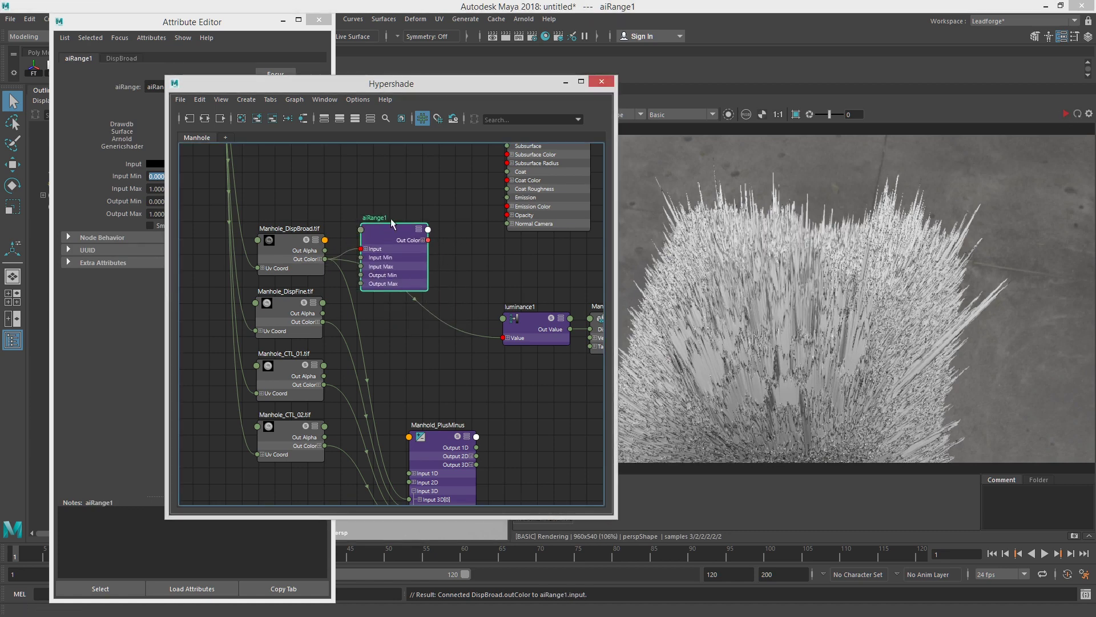
double_click(378, 218)
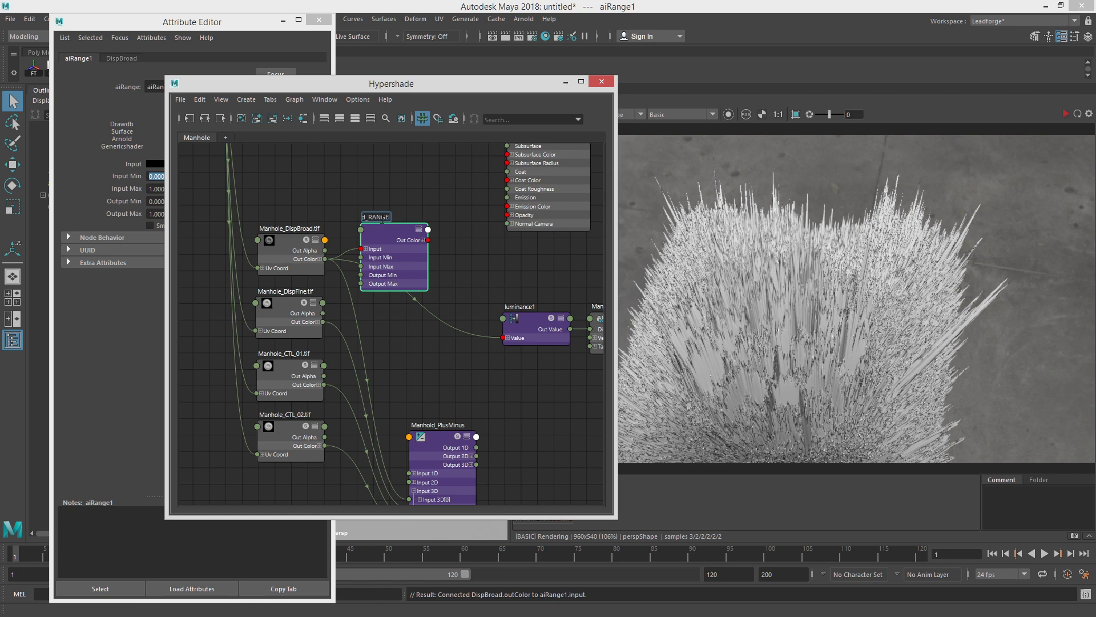
key(Return)
Step: Connect DispBroad_RANGE's Out Color to luminance1's Value, collapse and align the range node, and restart the live render
drag(428, 240, 503, 338)
key(1)
drag(392, 244, 381, 260)
drag(358, 87, 551, 144)
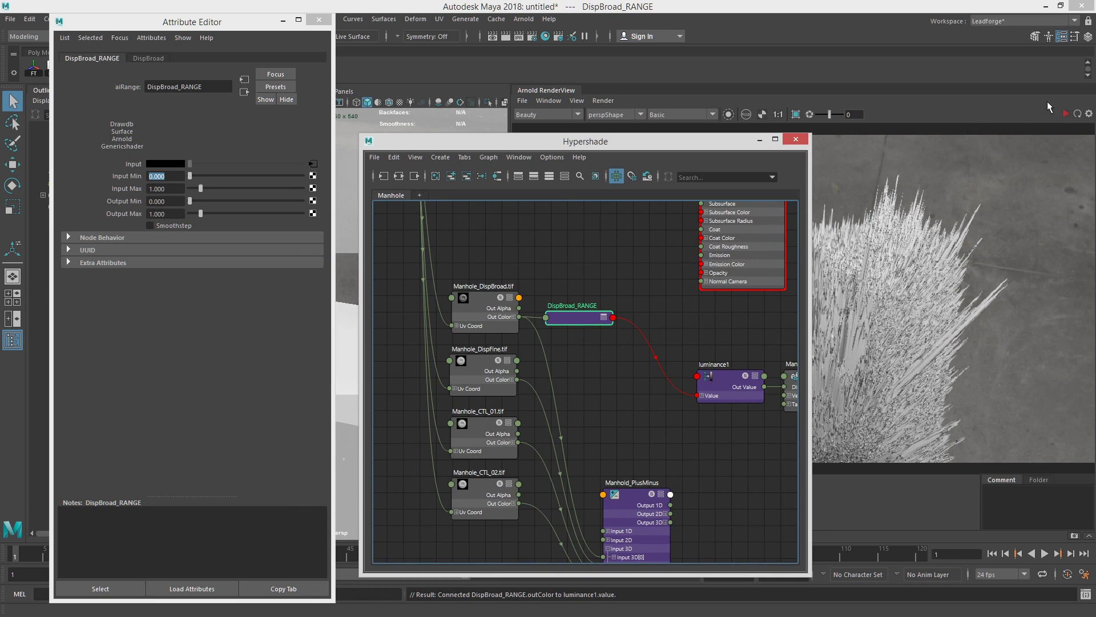
click(1069, 114)
Step: Try an Output Max of 0.1 on DispBroad_RANGE and check the displacement from a low angle
drag(653, 141, 541, 117)
double_click(165, 214)
text(0.1)
key(Return)
drag(474, 117, 391, 140)
alt+drag(715, 345, 720, 269)
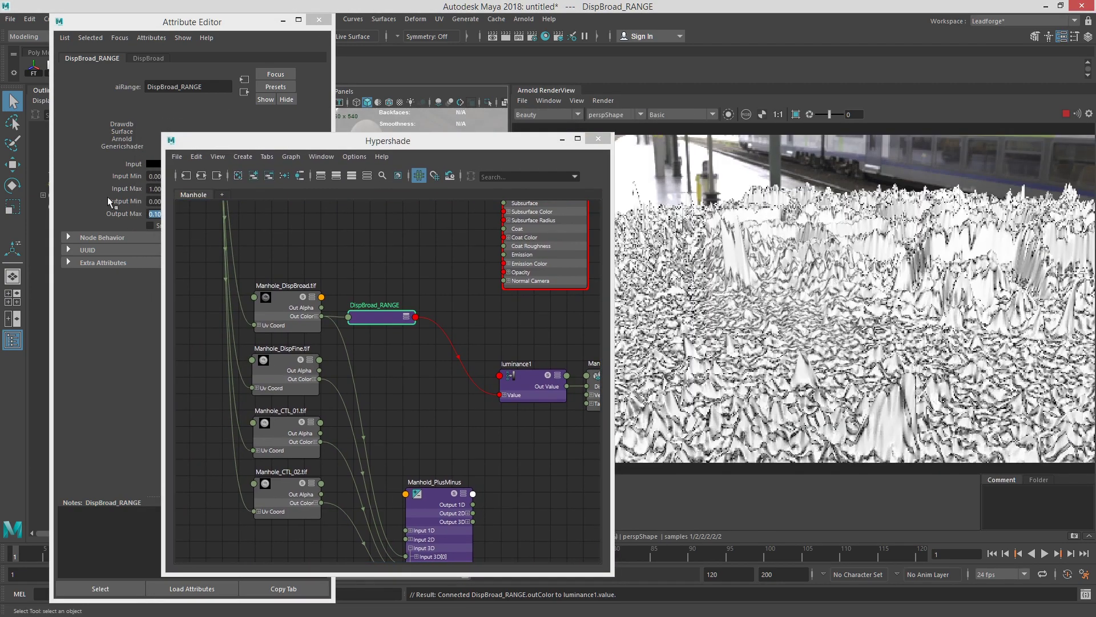
Step: Set DispBroad_RANGE's Output Max to 0.005 and check the broad relief in the render
drag(142, 21, 121, 18)
text(.0)
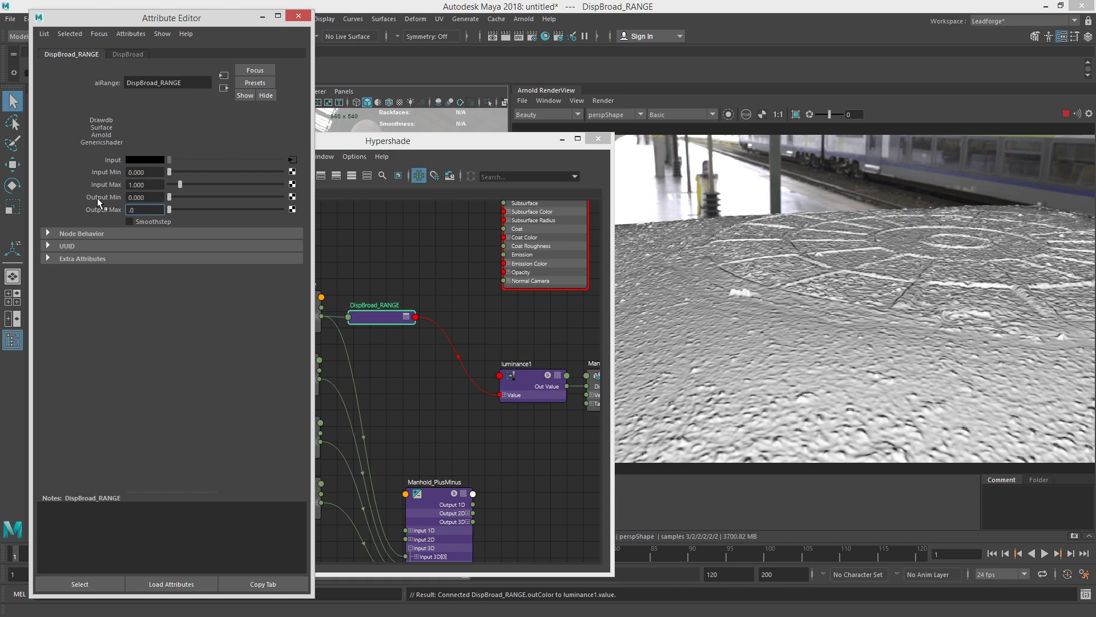
text(05)
key(Return)
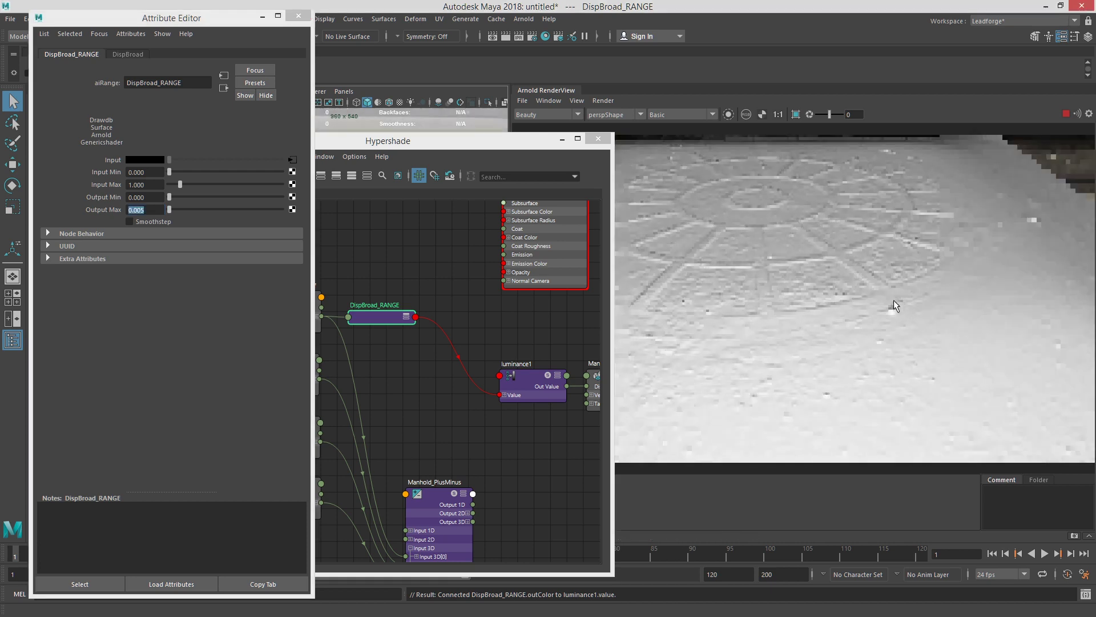
alt+drag(920, 265, 828, 251)
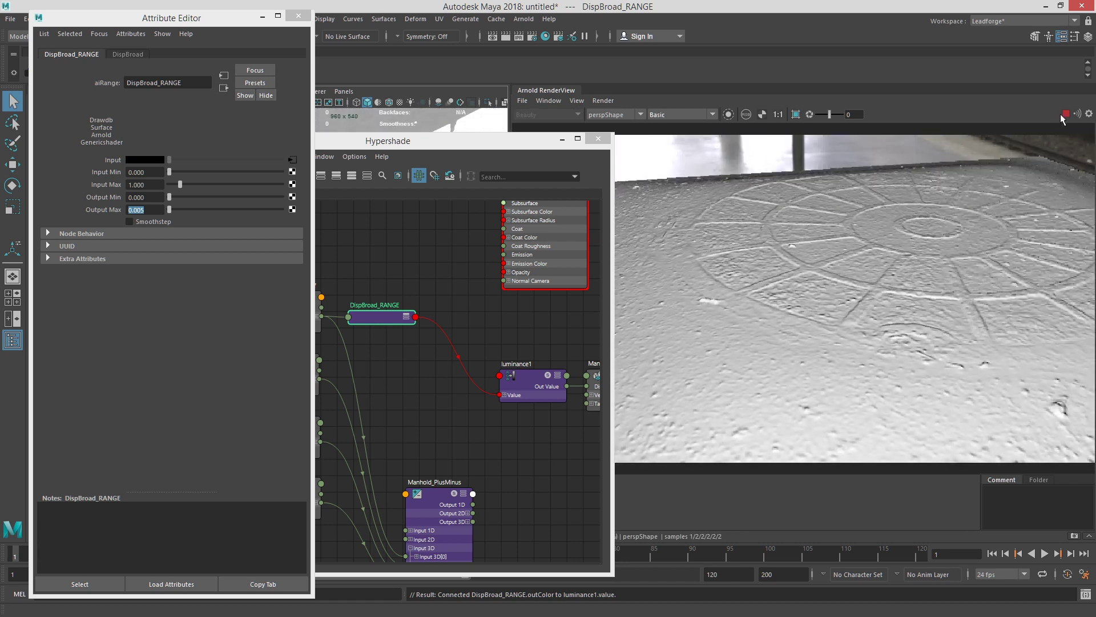
Step: Insert an aiRange node named DispFine_RANGE between Manhole_DispFine's Out Color and luminance1's Value
click(499, 214)
drag(319, 383, 507, 398)
click(380, 353)
key(Tab)
text(aiRange)
key(Return)
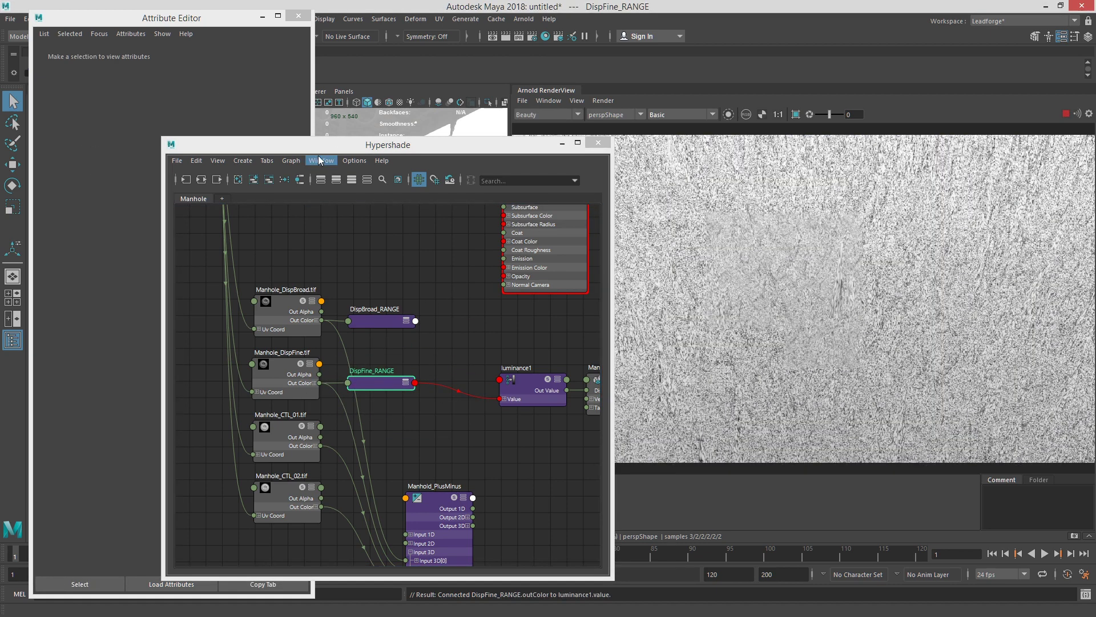
Step: Try an Output Max of 0.005 on DispFine_RANGE
drag(320, 150, 379, 144)
click(424, 378)
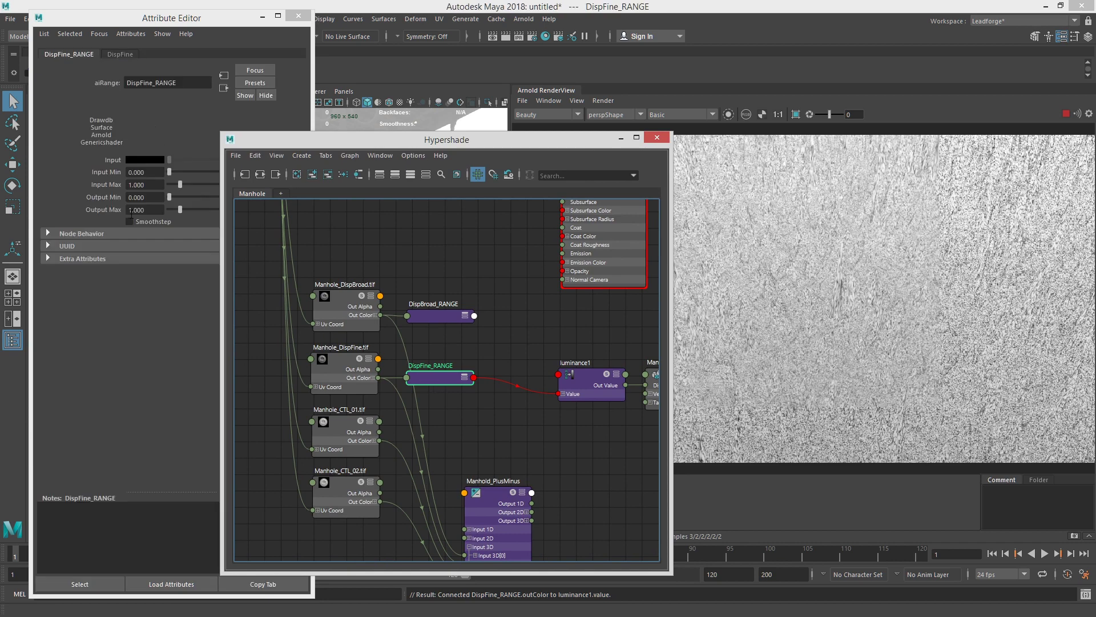
drag(151, 209, 93, 200)
text(.00)
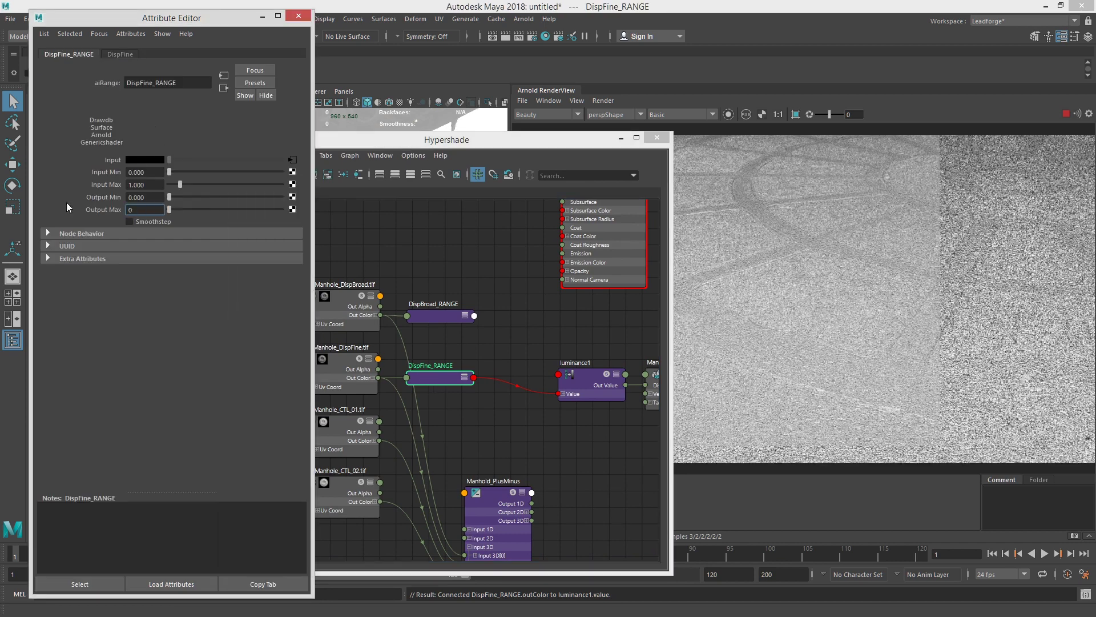
text(5)
key(Return)
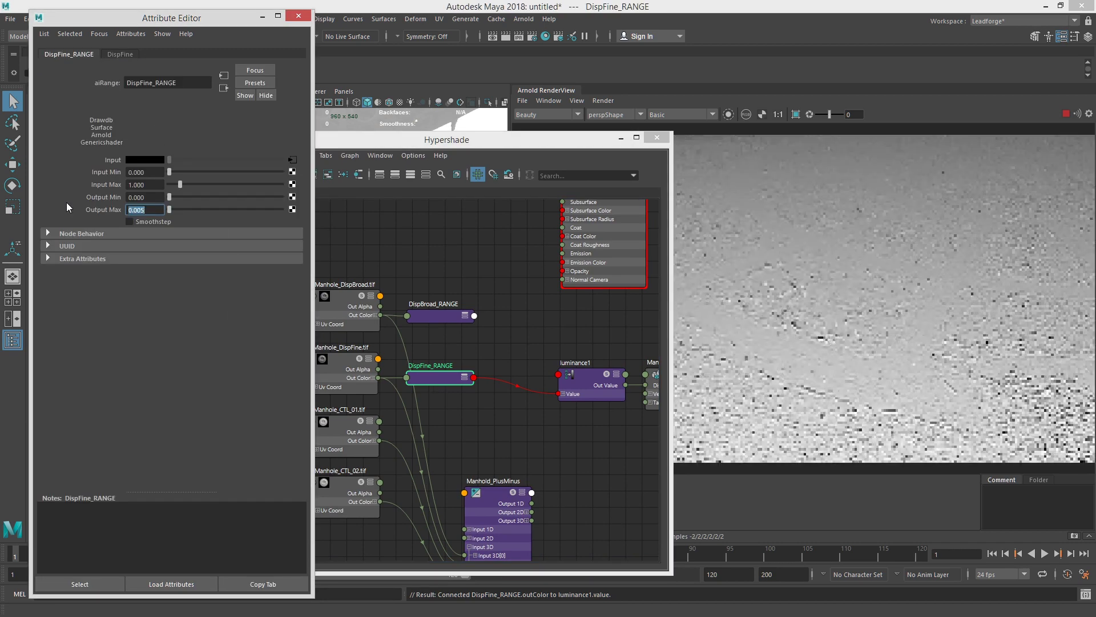
Step: Try 0.002 as DispFine_RANGE's Output Max, and settle on 0.01
text(.002)
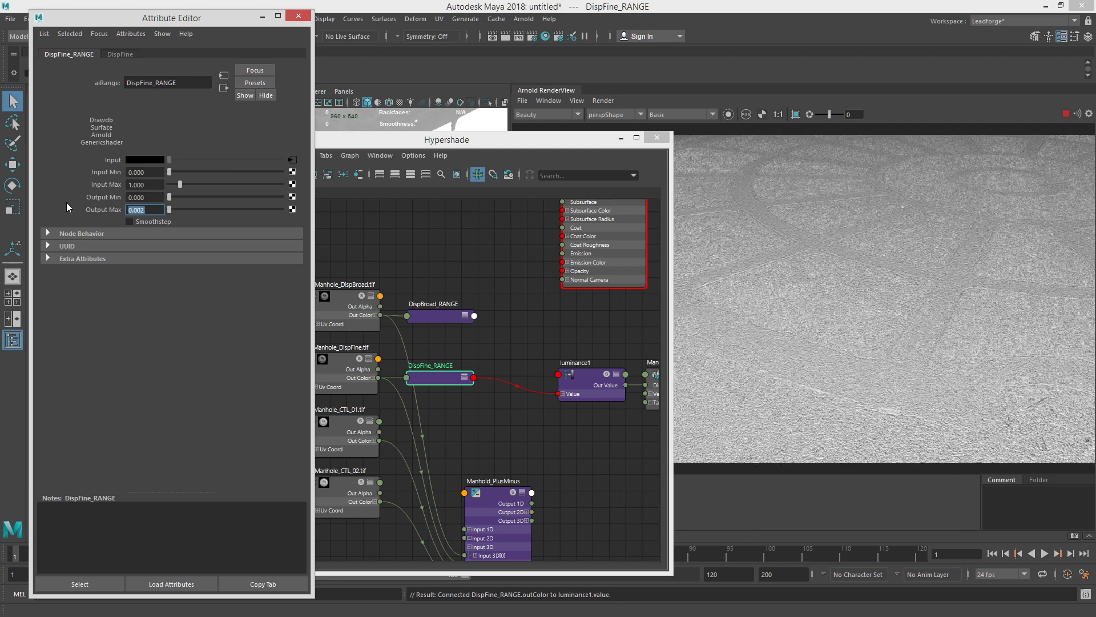
key(Return)
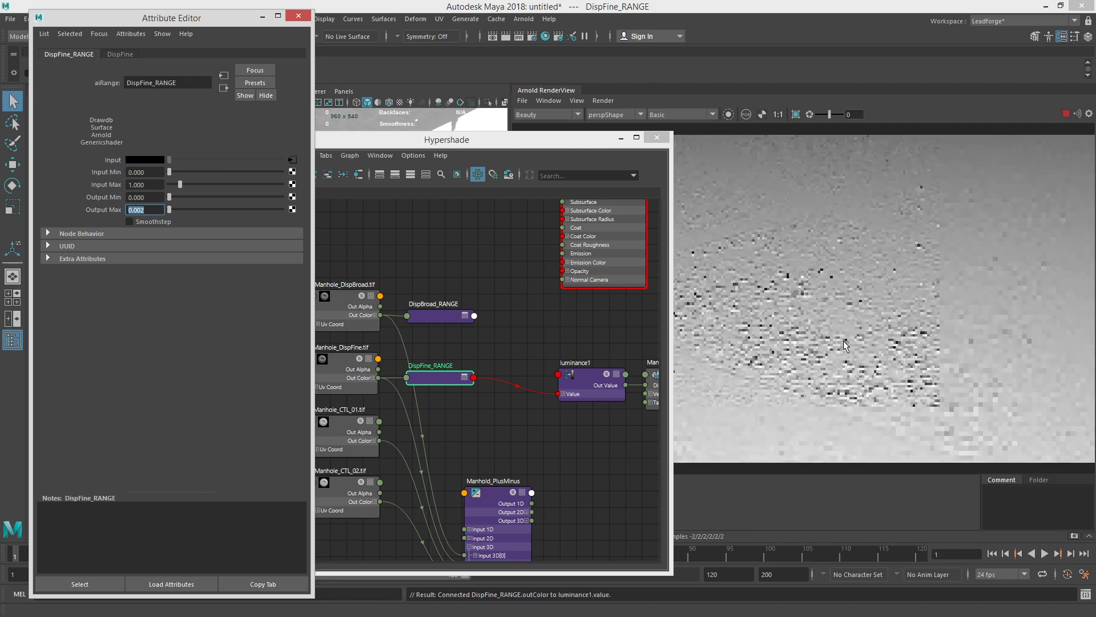
text(.01)
key(Return)
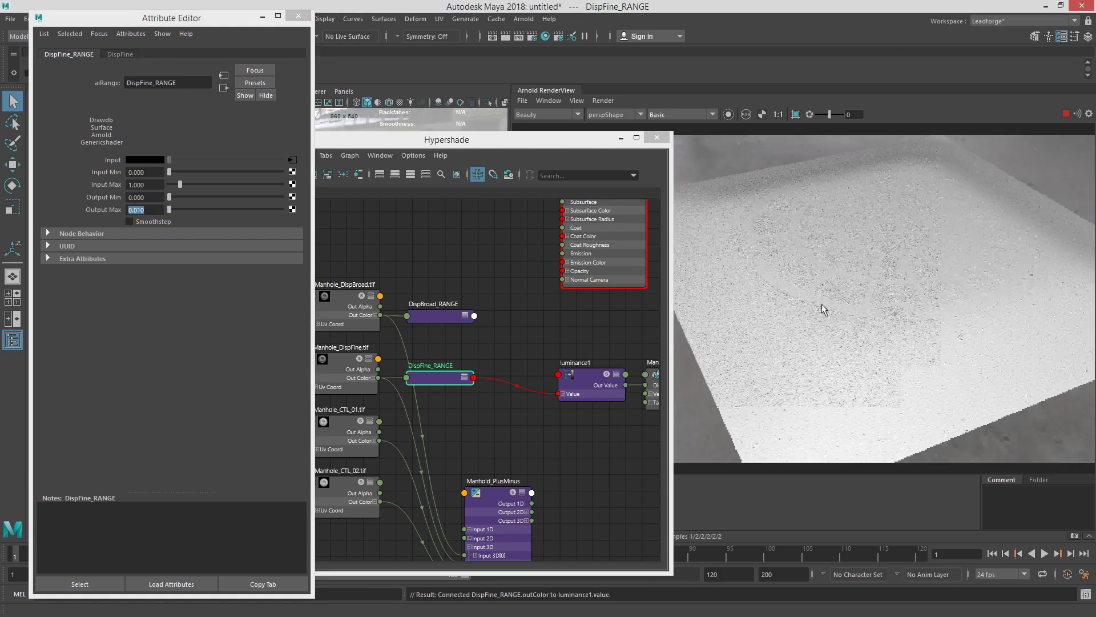
Step: Connect Manhole_CTL_01's Out Color to luminance1's Value and restart the live render
click(494, 148)
alt+middle_drag(432, 400, 418, 366)
drag(351, 386, 536, 344)
drag(351, 386, 529, 340)
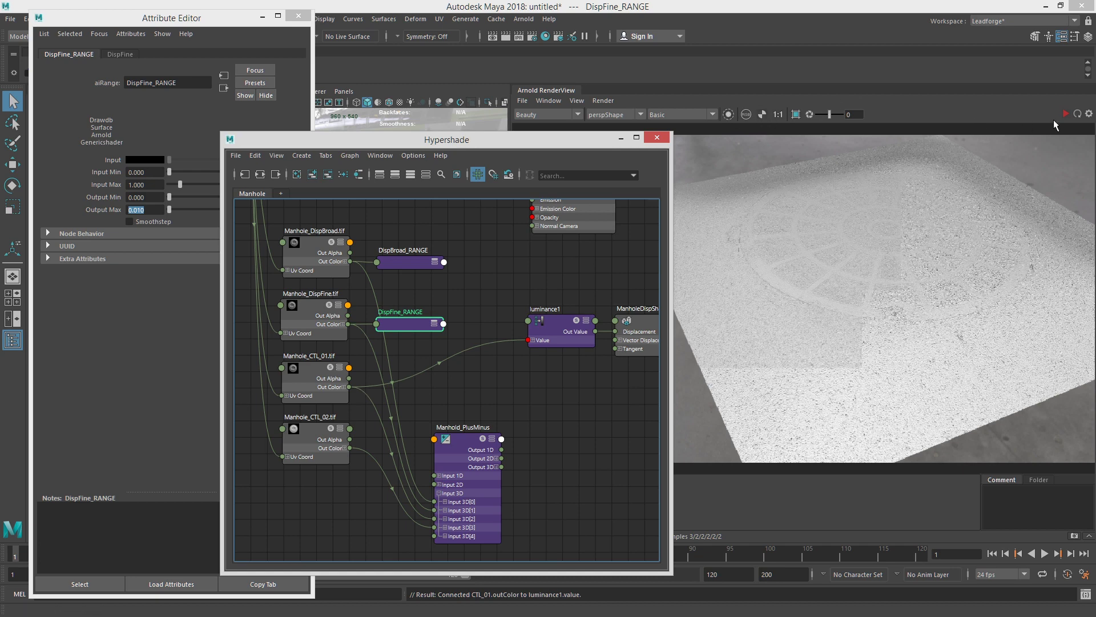
click(1066, 114)
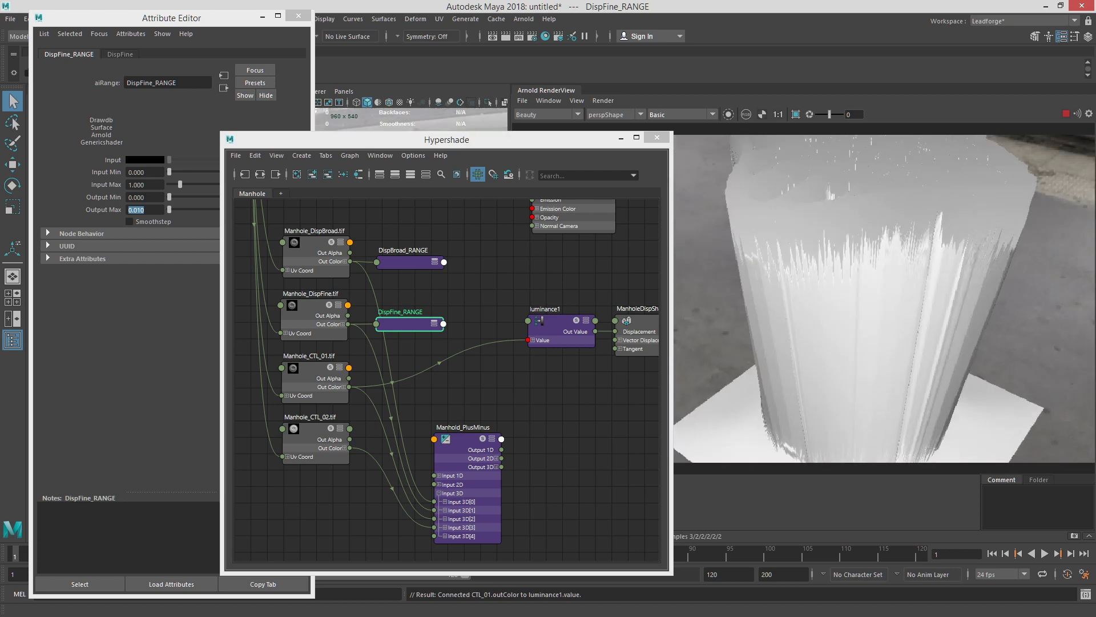
Step: Stop the render and insert a collapsed aiRange node named Manhole_CTL_RANGE between Manhole_CTL_01 and luminance1
click(1065, 114)
click(462, 381)
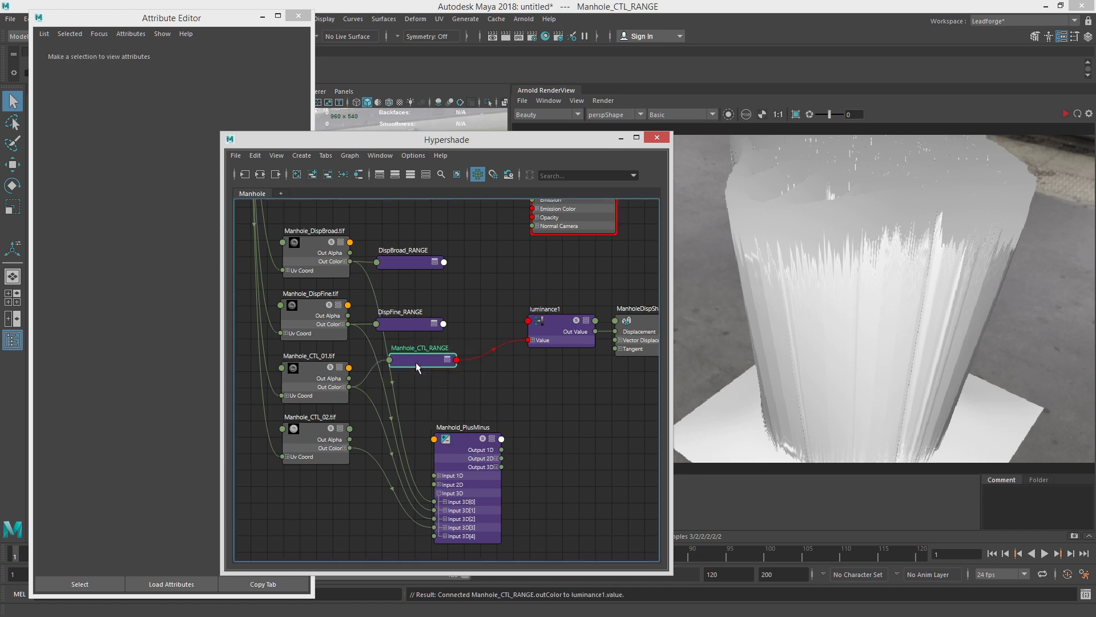
drag(416, 365, 409, 387)
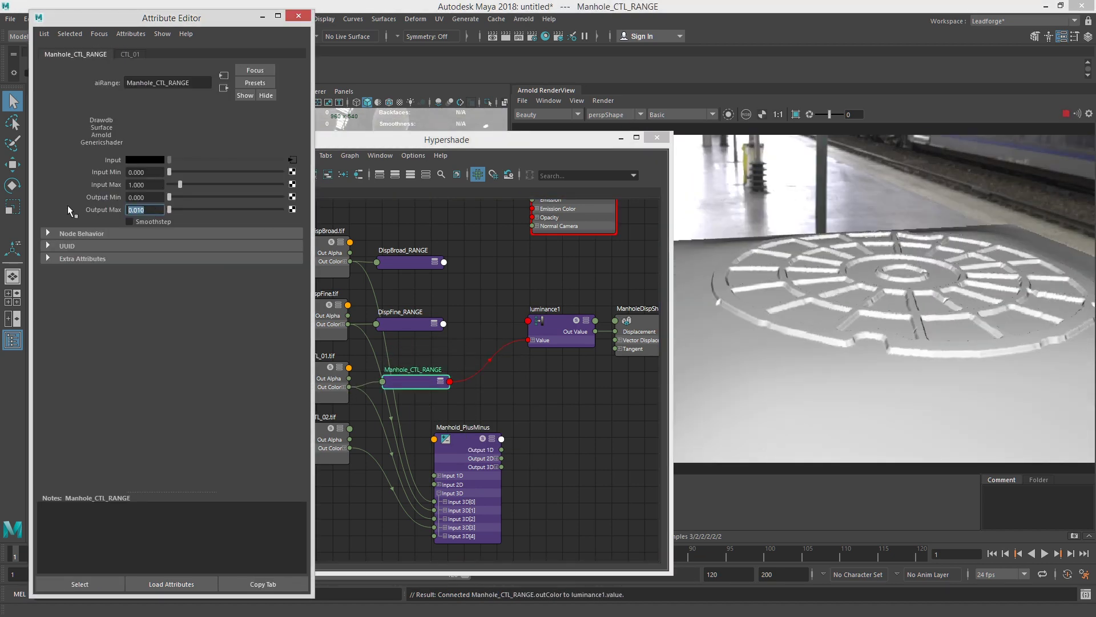
Step: Set Manhole_CTL_RANGE's Output Max to 0.003 and check the raised manhole pattern in the render
text(.00)
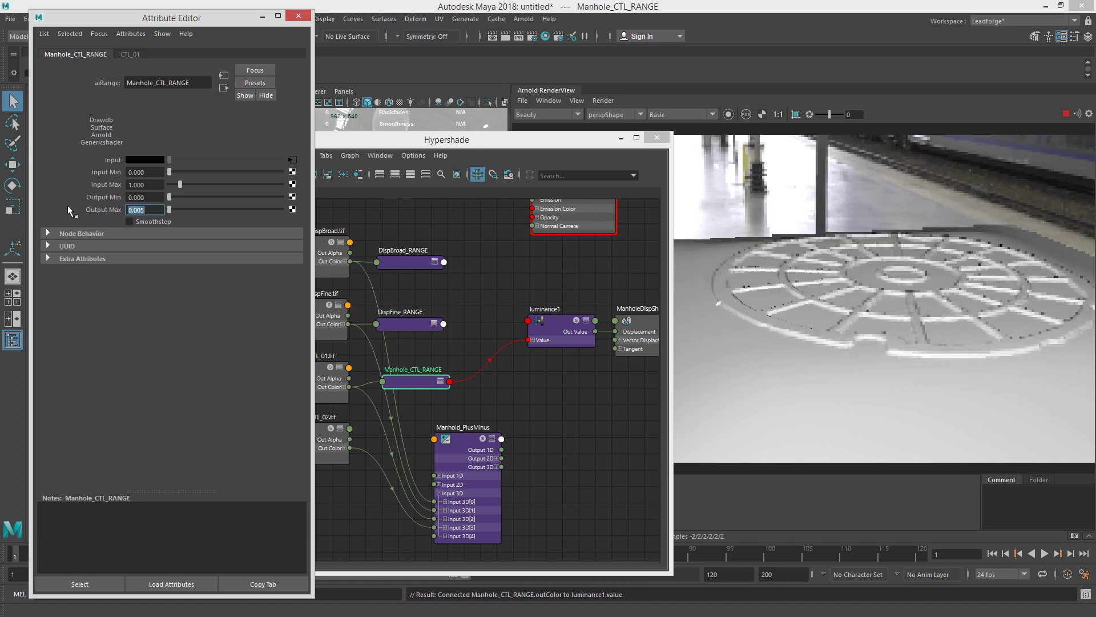
key(BackSpace)
key(BackSpace)
key(BackSpace)
text(=)
key(BackSpace)
text(.003)
key(Return)
alt+drag(799, 253, 958, 334)
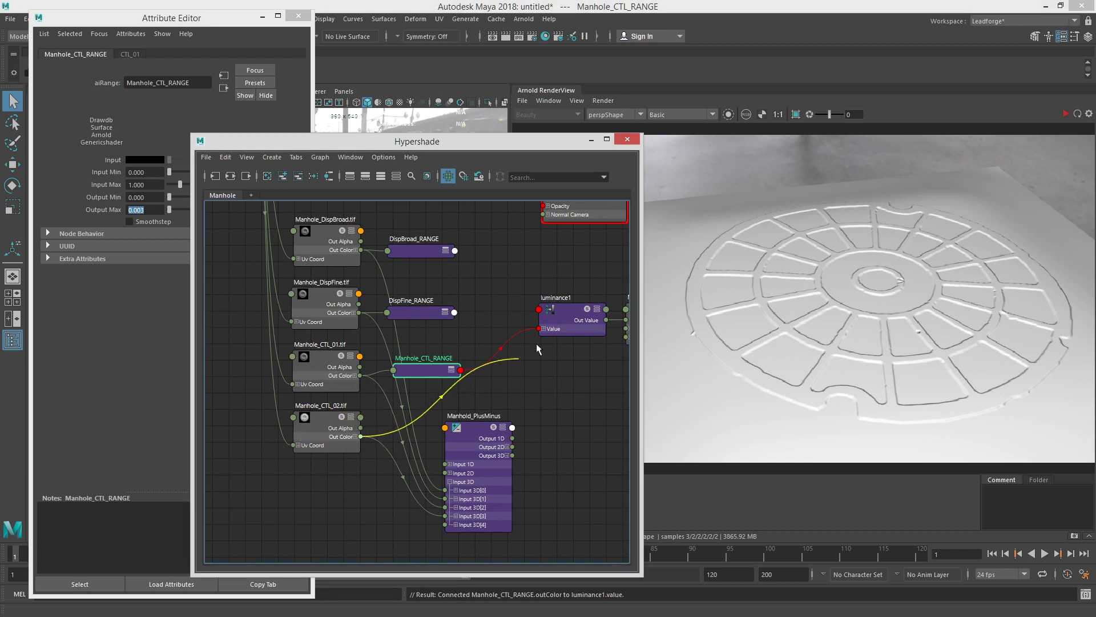
Step: Connect Manhole_CTL_02's Out Color to luminance1's Value and add another aiRange node to the graph
drag(544, 344, 541, 329)
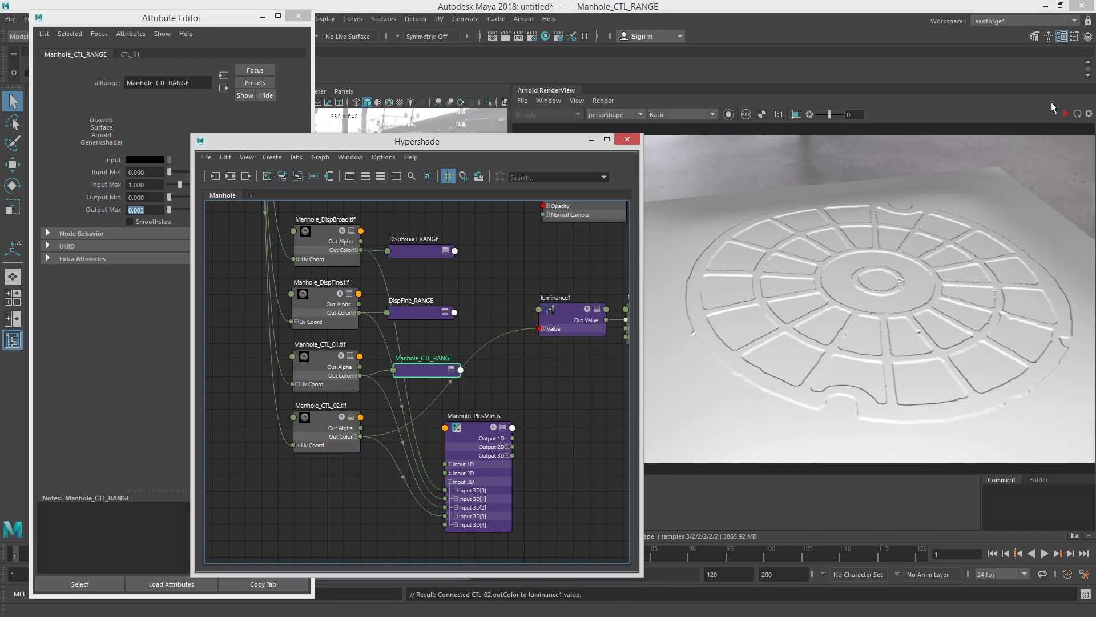
click(495, 386)
key(Tab)
text(aiRa)
key(Return)
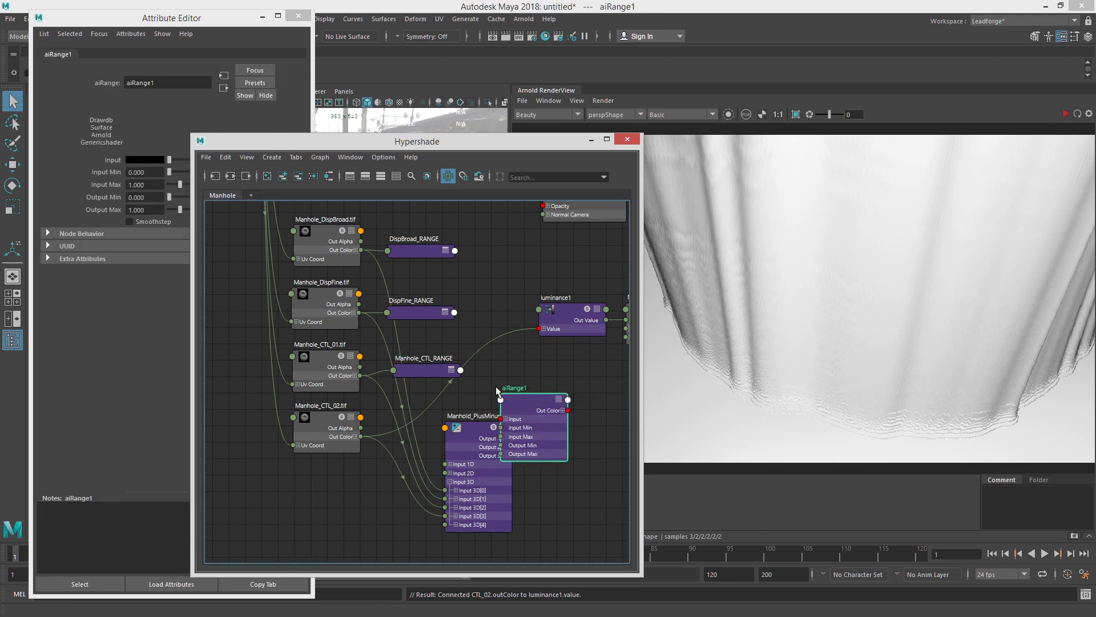
Step: Feed Manhole_CTL_02's Out Color into the new aiRange node, make room for it beside the texture, and rename it Manhole_CTL02_RANGE
drag(360, 436, 514, 419)
drag(525, 404, 415, 410)
drag(476, 430, 584, 452)
double_click(404, 392)
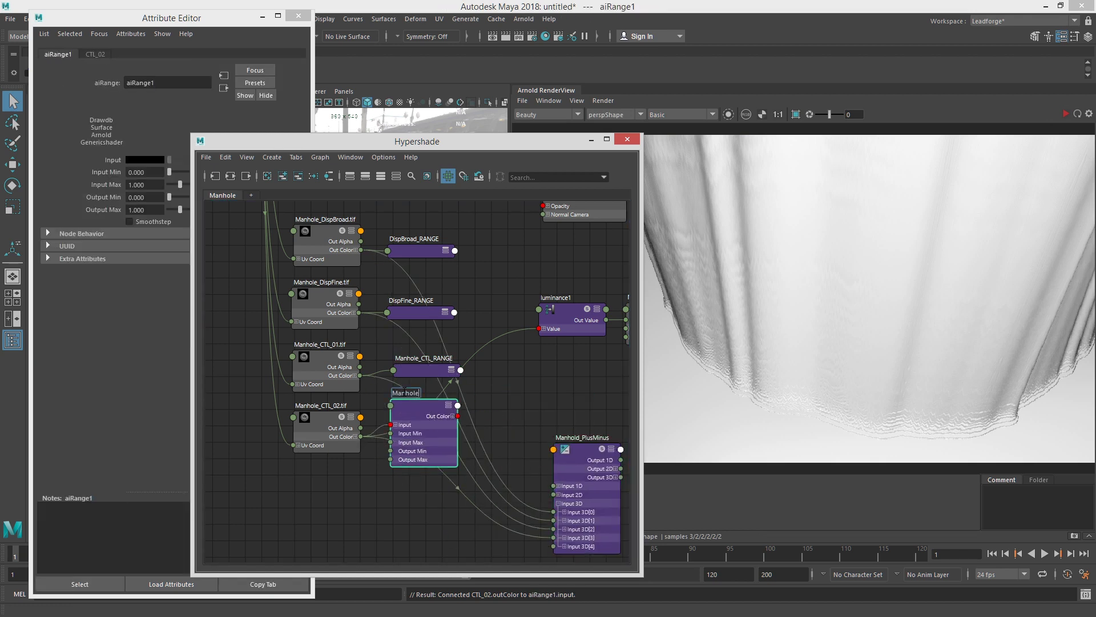
text(Manhole_CTL02_RANGE)
key(Return)
Step: Connect Manhole_CTL02_RANGE's Out Color to luminance1's Value, collapse the node, and restart the live render
drag(458, 416, 539, 329)
key(1)
click(1066, 113)
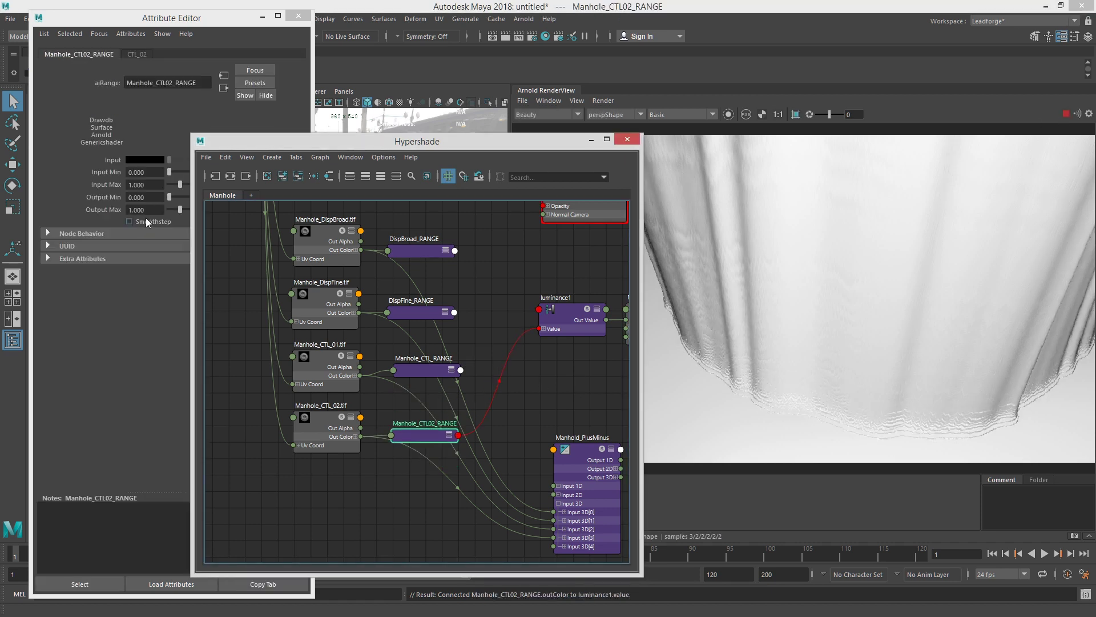
Step: Set Manhole_CTL02_RANGE's Output Max to 0.01 after trying 0.1
drag(147, 210, 97, 195)
text(0.01)
key(Return)
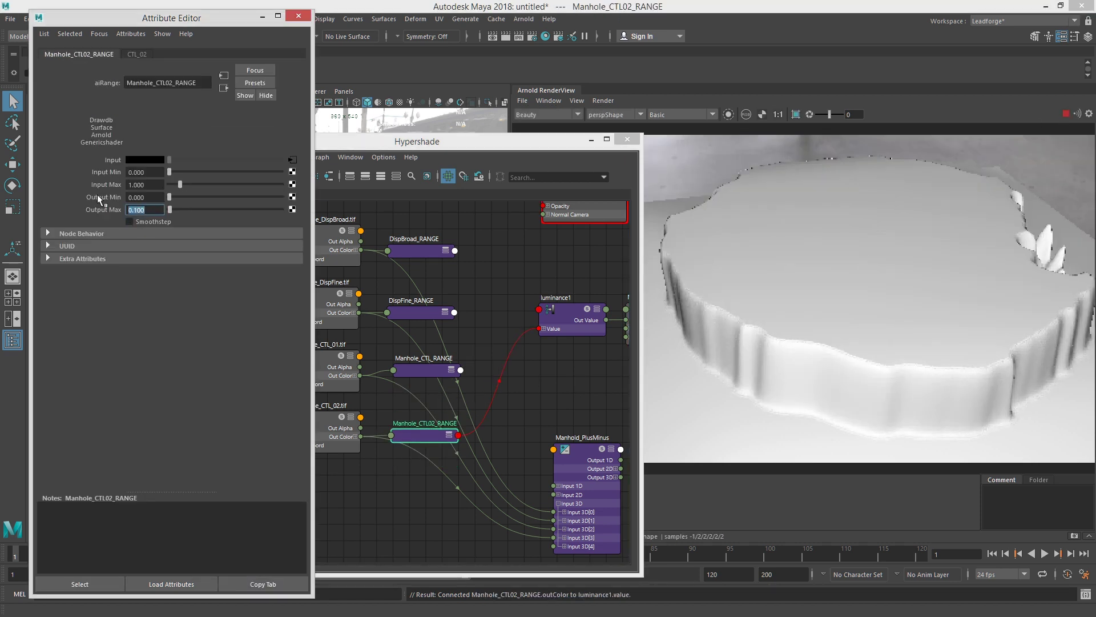
Step: Enable Invert in the Effects settings of the Manhole_CTL_02 file texture
click(519, 412)
click(330, 429)
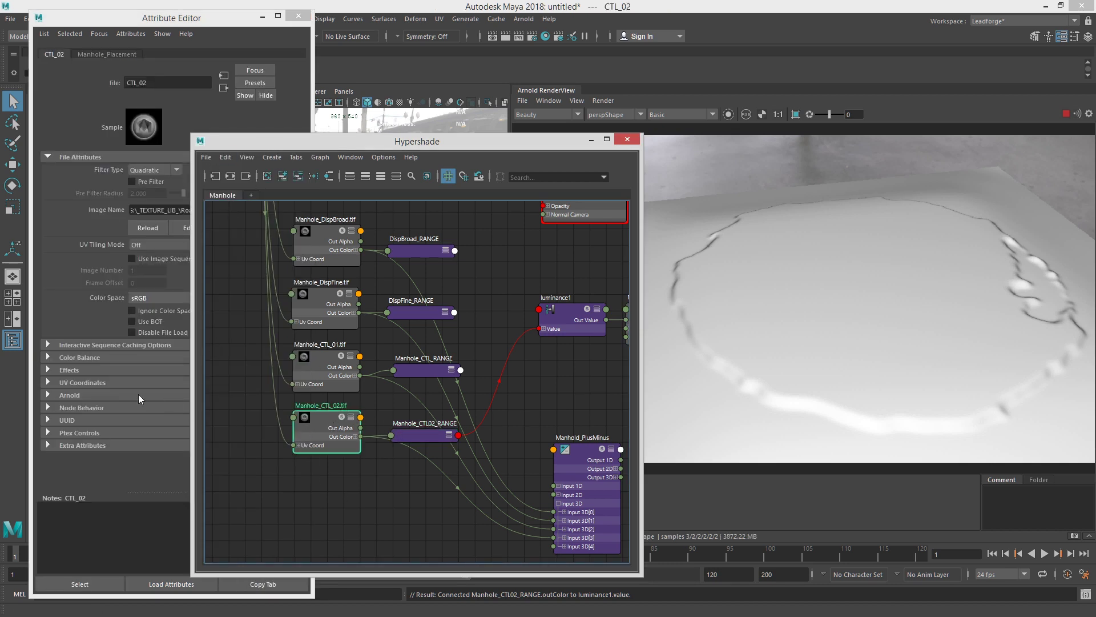
click(48, 370)
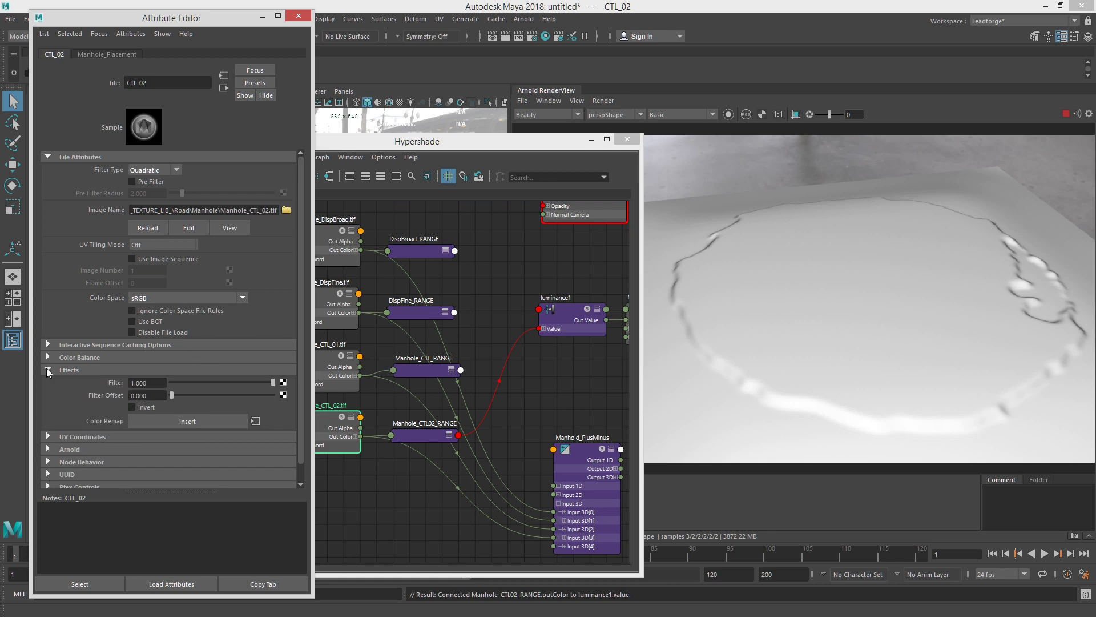
click(141, 407)
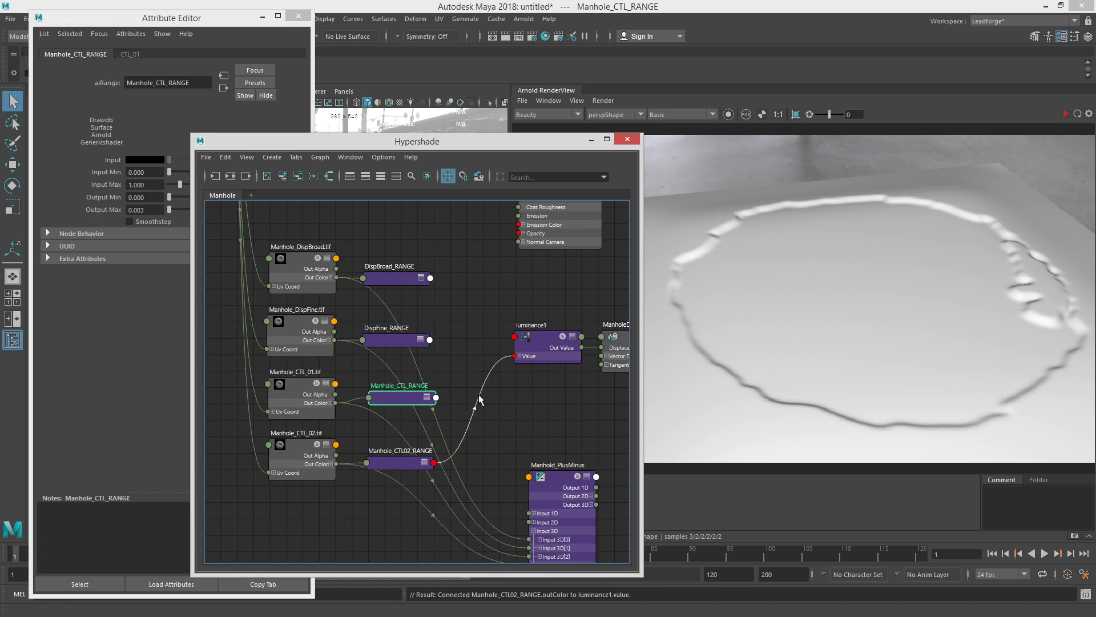
Step: Expand the four displacement aiRange nodes in the graph to show their input and output attributes
scroll(477, 395, down, 2)
alt+middle_drag(402, 379, 490, 396)
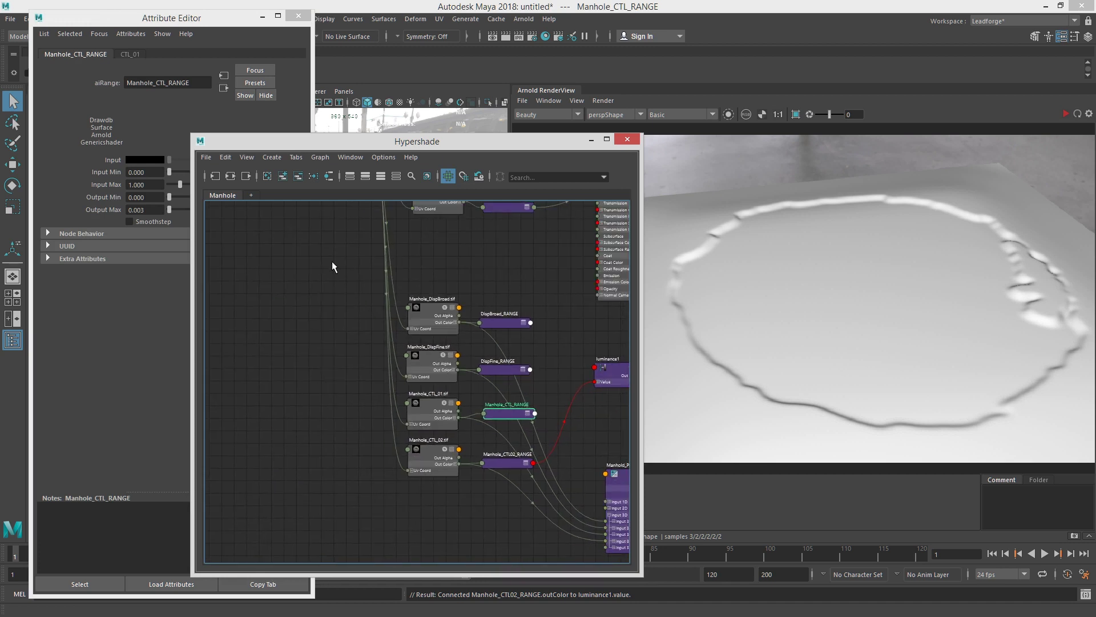
drag(330, 263, 309, 455)
drag(506, 295, 510, 485)
alt+middle_drag(512, 450, 443, 455)
key(2)
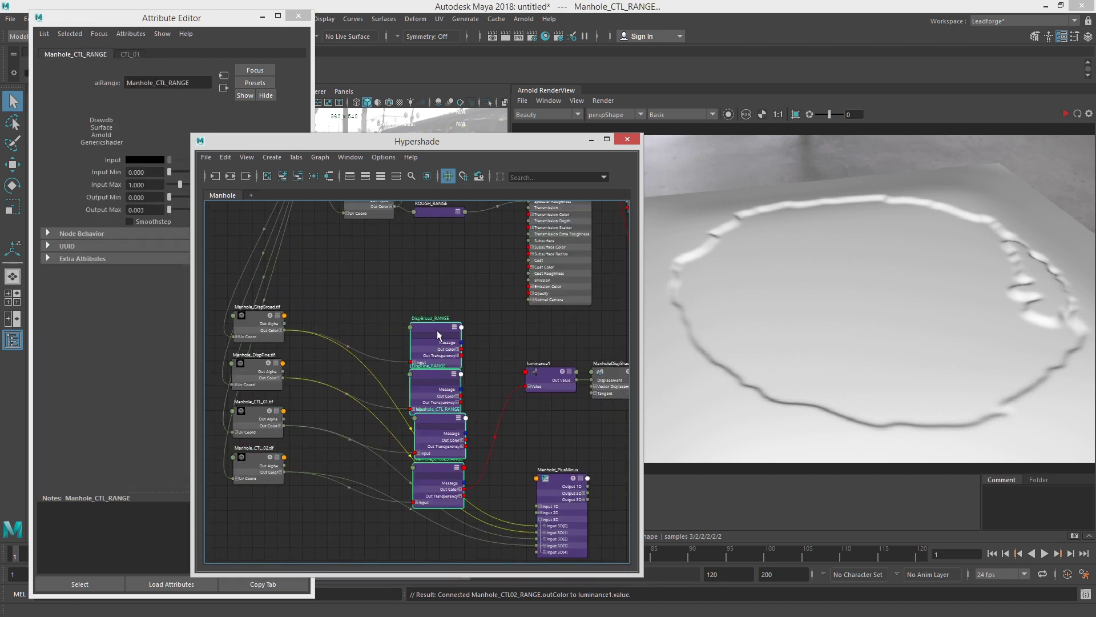
Step: Space the expanded displacement aiRange nodes apart vertically and move Manhold_PlusMinus closer to them
drag(437, 334, 428, 306)
scroll(465, 355, up, 3)
click(453, 324)
drag(382, 265, 388, 237)
drag(375, 328, 382, 310)
click(388, 402)
scroll(463, 366, down, 3)
drag(531, 467, 499, 433)
scroll(514, 457, up, 3)
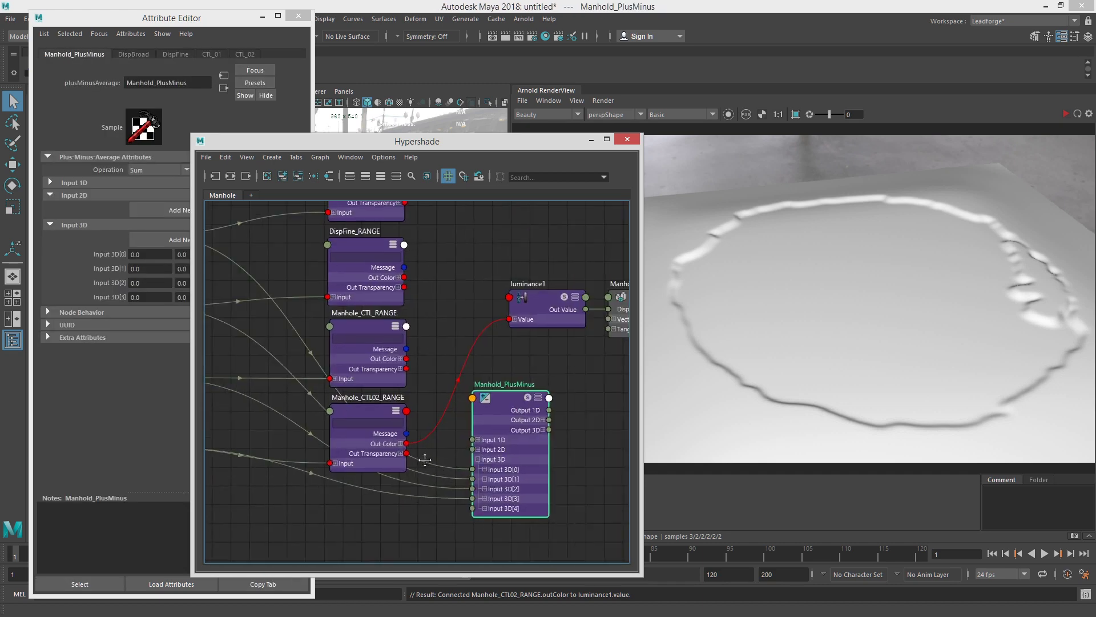
Step: Delete the four texture connections feeding Manhold_PlusMinus's Input 3D and reselect the node
scroll(444, 442, up, 2)
double_click(514, 365)
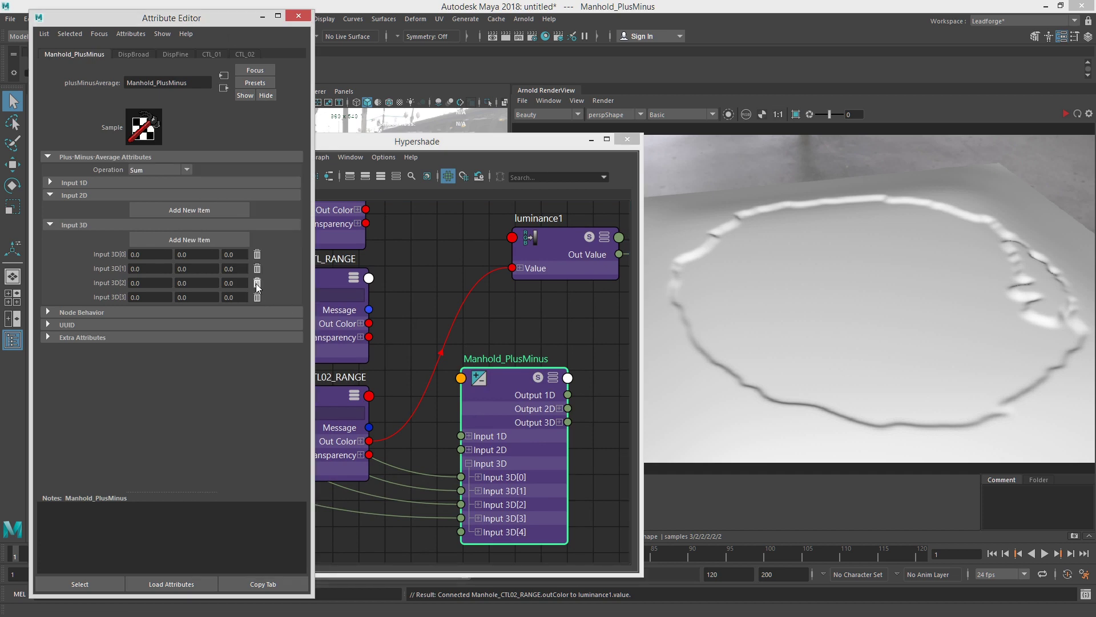
click(447, 311)
drag(495, 392, 494, 391)
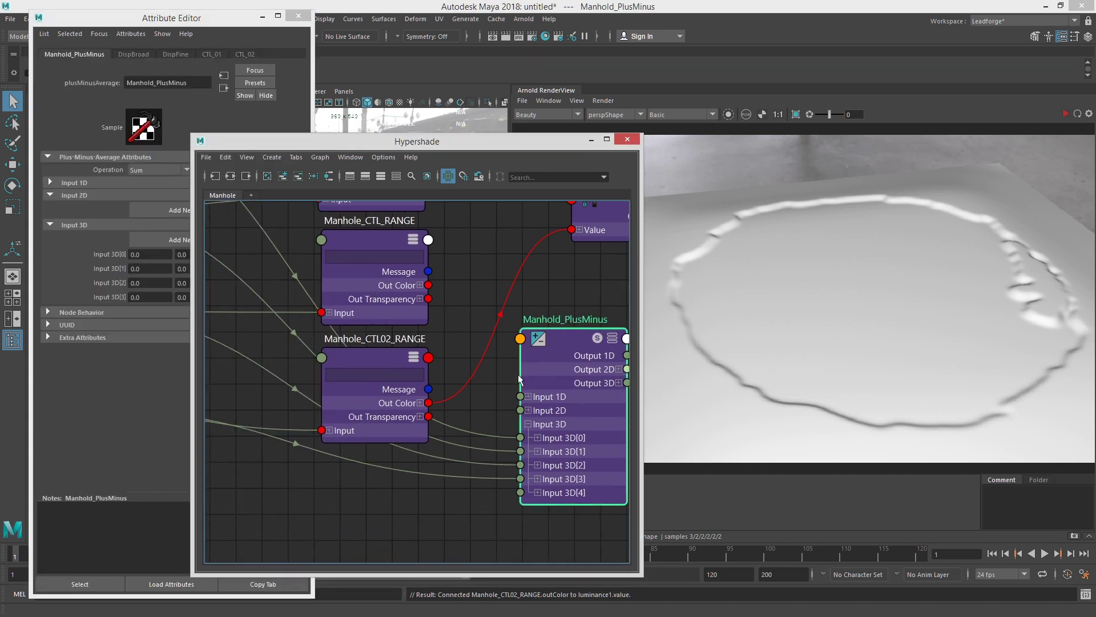
drag(507, 389, 483, 497)
key(Delete)
click(547, 339)
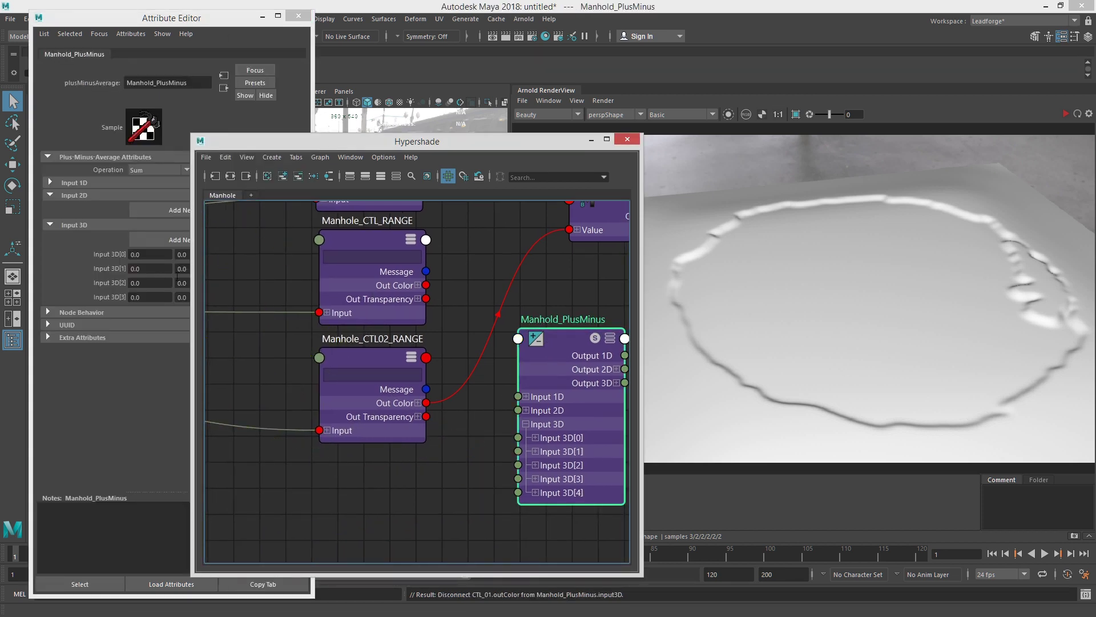
Step: Remove all four leftover Input 3D items from Manhold_PlusMinus
click(224, 22)
click(258, 294)
click(256, 281)
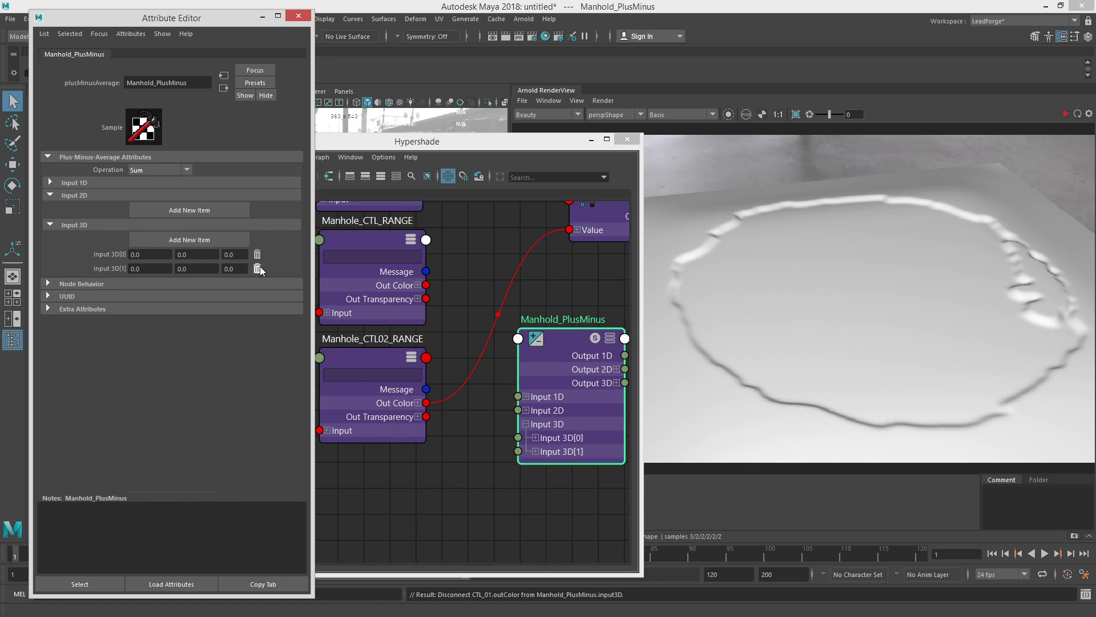
click(257, 267)
click(259, 254)
Step: Rearrange the aiRange nodes and Manhold_PlusMinus so the latter sits between them and luminance1
alt+middle_drag(329, 319, 446, 434)
scroll(419, 303, down, 4)
drag(419, 309, 485, 476)
drag(479, 472, 399, 479)
drag(584, 457, 517, 375)
scroll(454, 343, up, 2)
alt+middle_drag(455, 345, 455, 301)
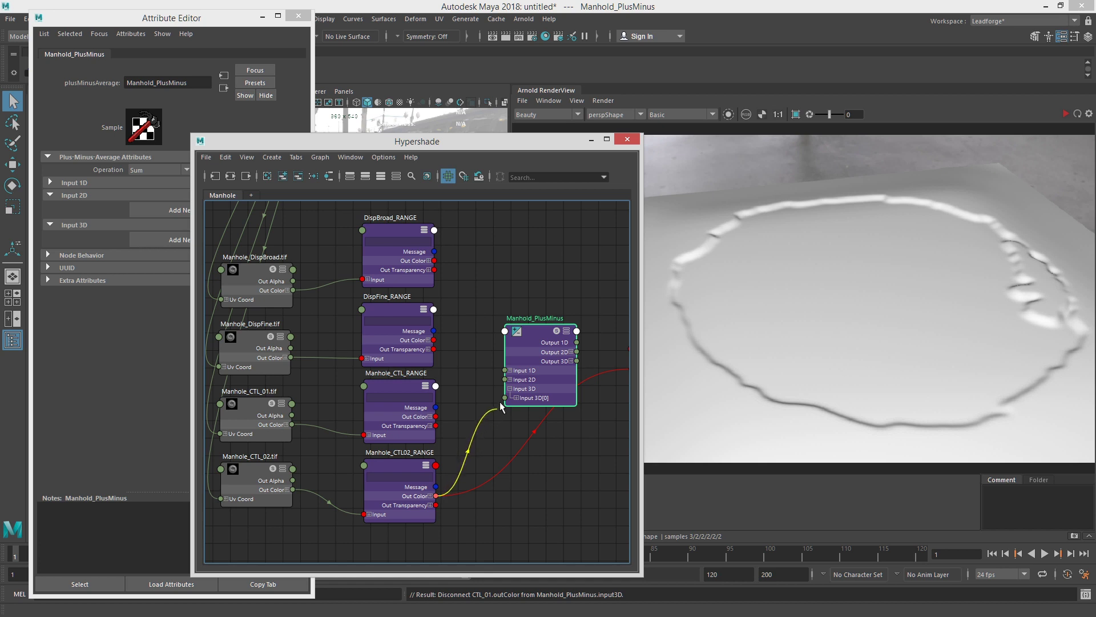
Step: Connect Manhole_CTL02_RANGE's Out Color to Manhold_PlusMinus's Input 3D[0], and Manhold_PlusMinus's Output 3D to luminance1's Value
drag(502, 399, 506, 398)
drag(437, 497, 506, 398)
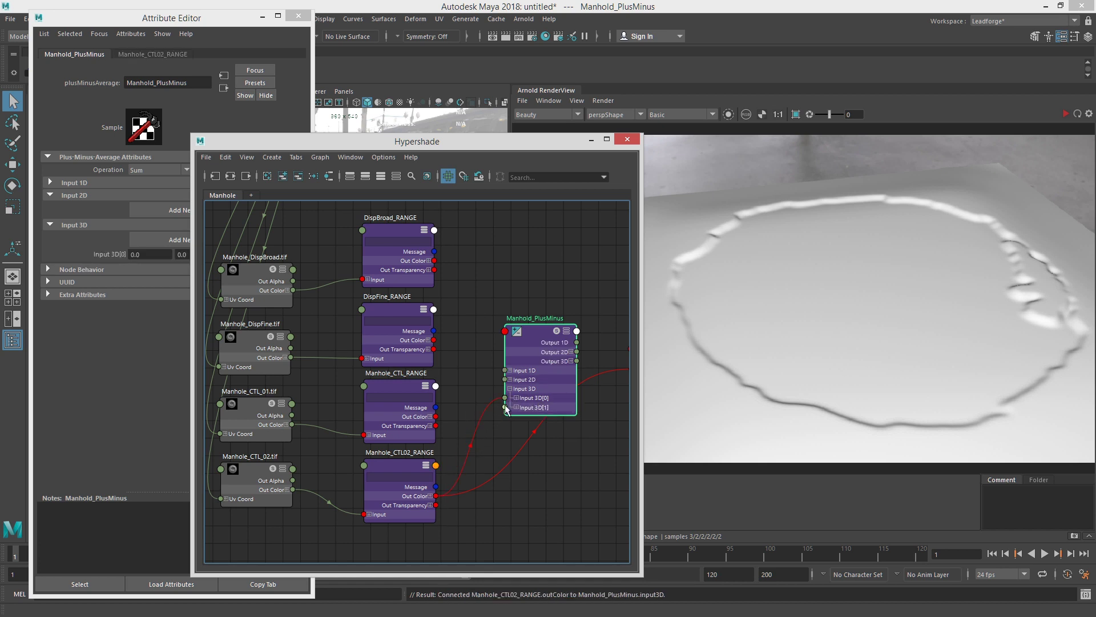
alt+middle_drag(471, 386, 422, 400)
scroll(409, 414, down, 1)
alt+middle_drag(338, 404, 391, 404)
middle_drag(276, 405, 167, 412)
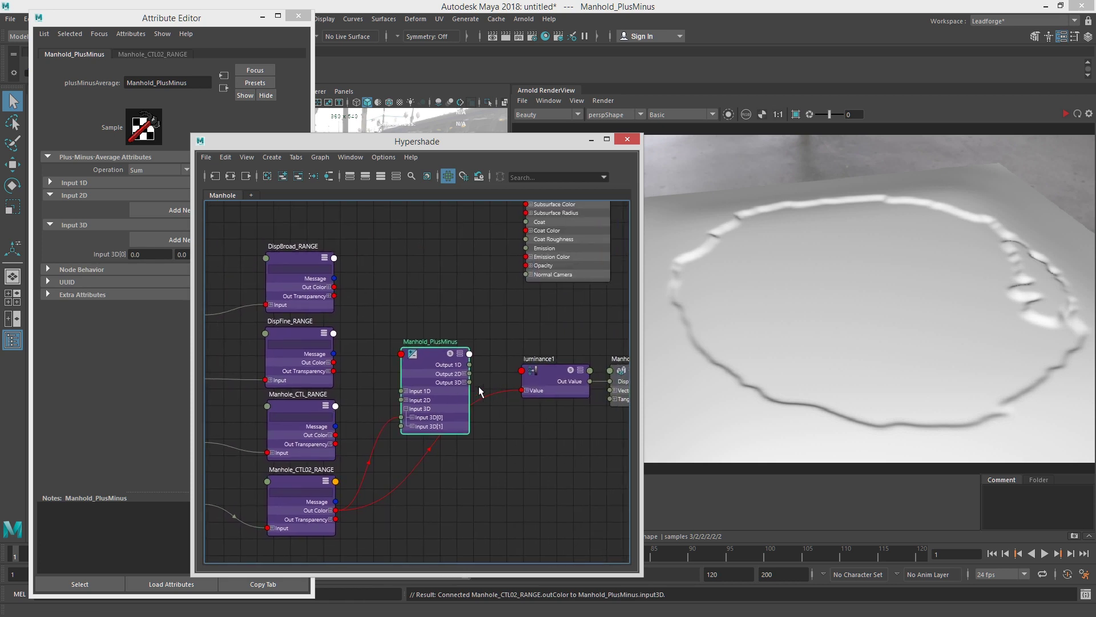
drag(471, 382, 533, 389)
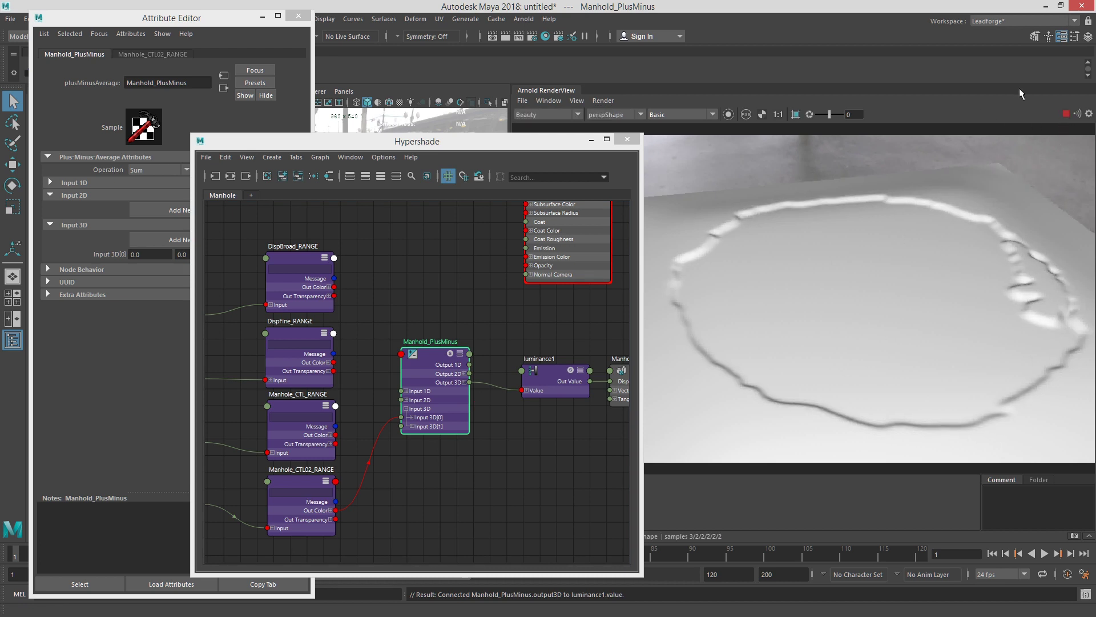
click(213, 19)
Step: Connect Manhole_CTL_RANGE's Out Transparency to Manhold_PlusMinus's Input 3D[1] and restart the live render
alt+middle_drag(484, 384, 608, 373)
drag(477, 421, 526, 415)
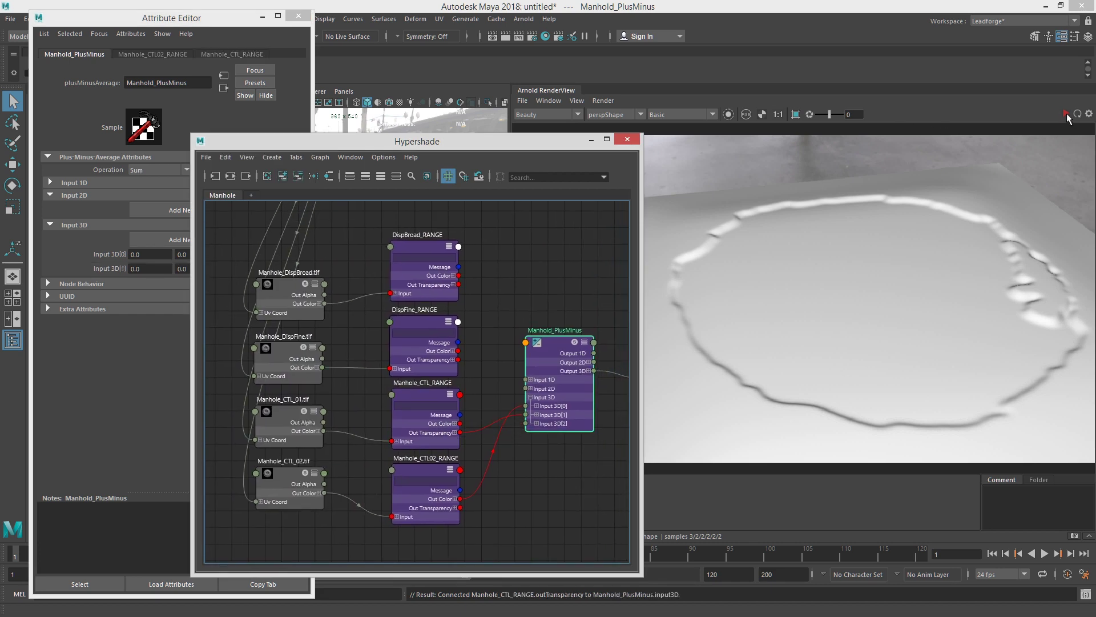
click(1066, 114)
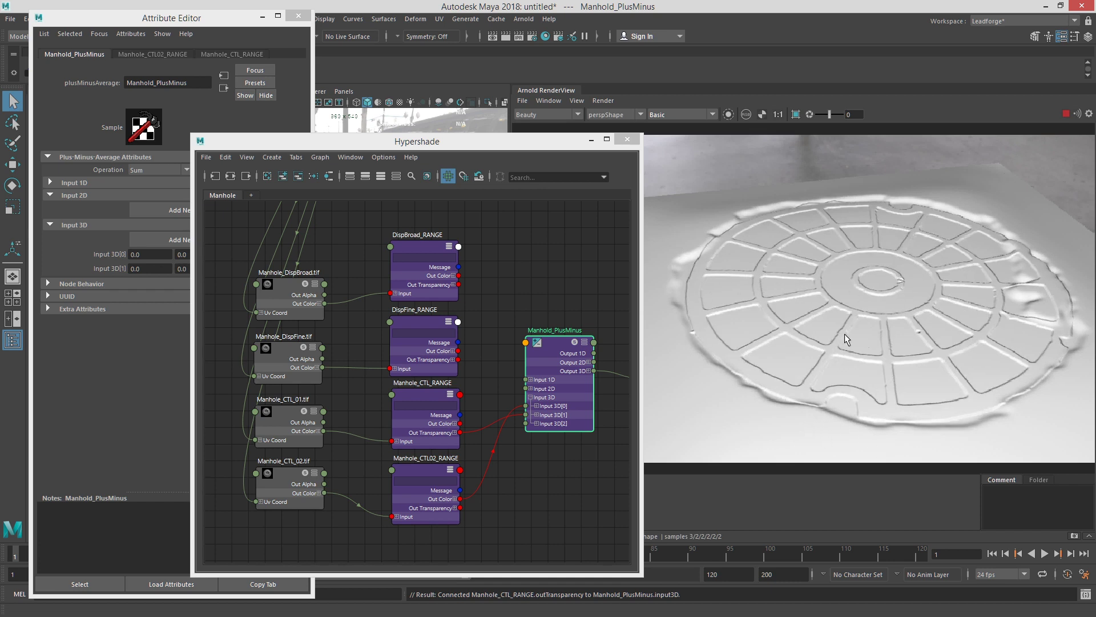
Step: Set Manhold_PlusMinus's Operation to Average after trying Subtract
click(150, 169)
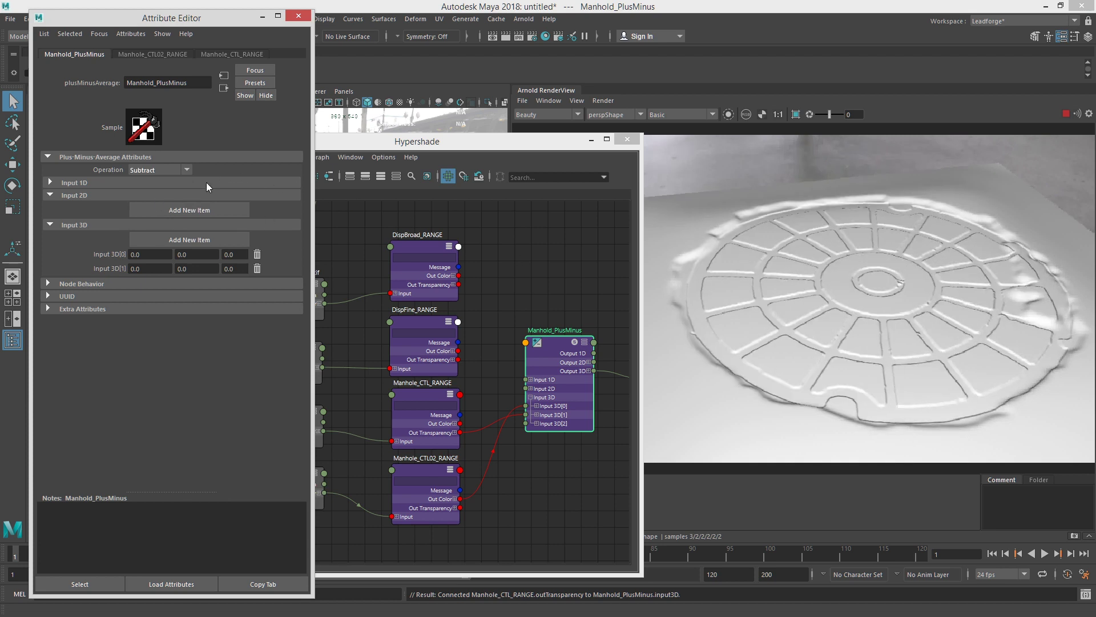
click(169, 170)
click(163, 214)
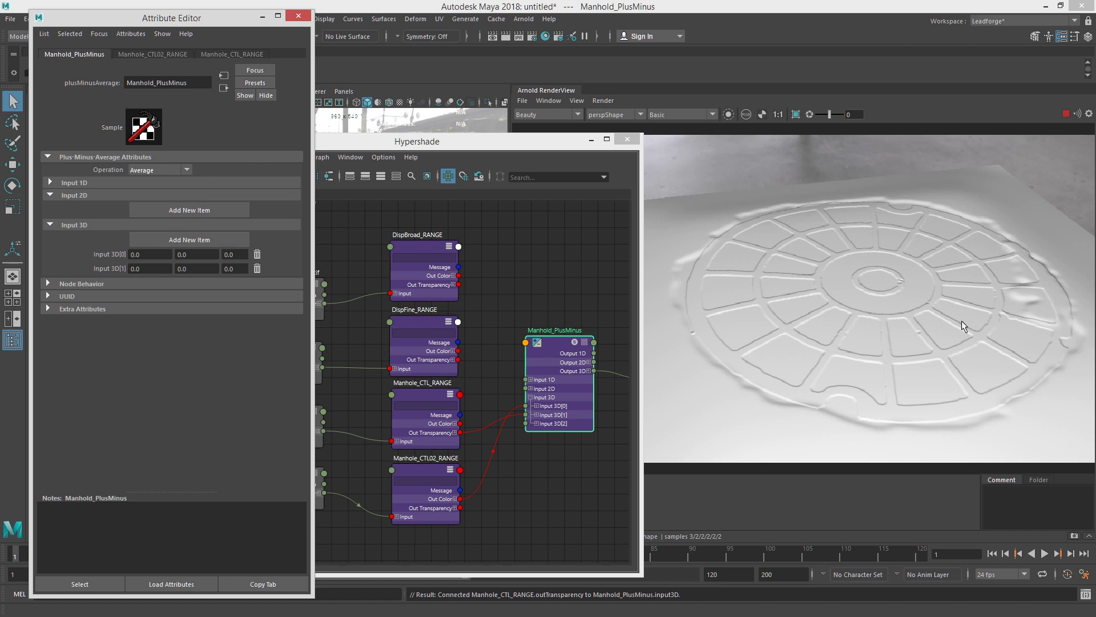
Step: Collapse Manhole_CTL_RANGE and Manhole_CTL02_RANGE, and set Manhole_CTL_RANGE's Output Max to 0.02
alt+middle_drag(333, 412, 423, 422)
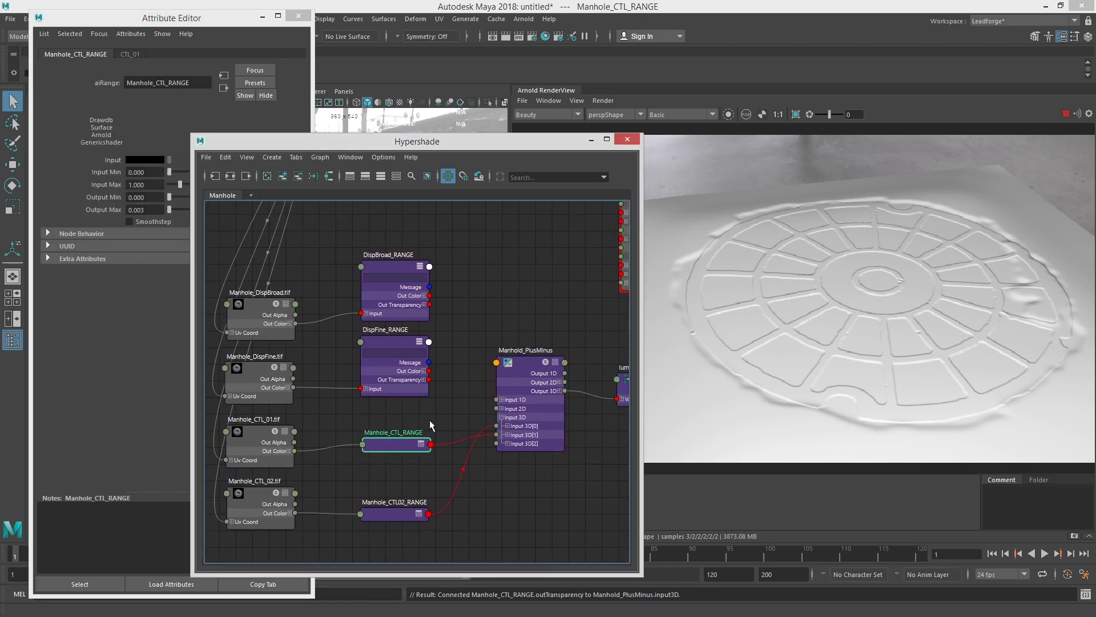
double_click(139, 210)
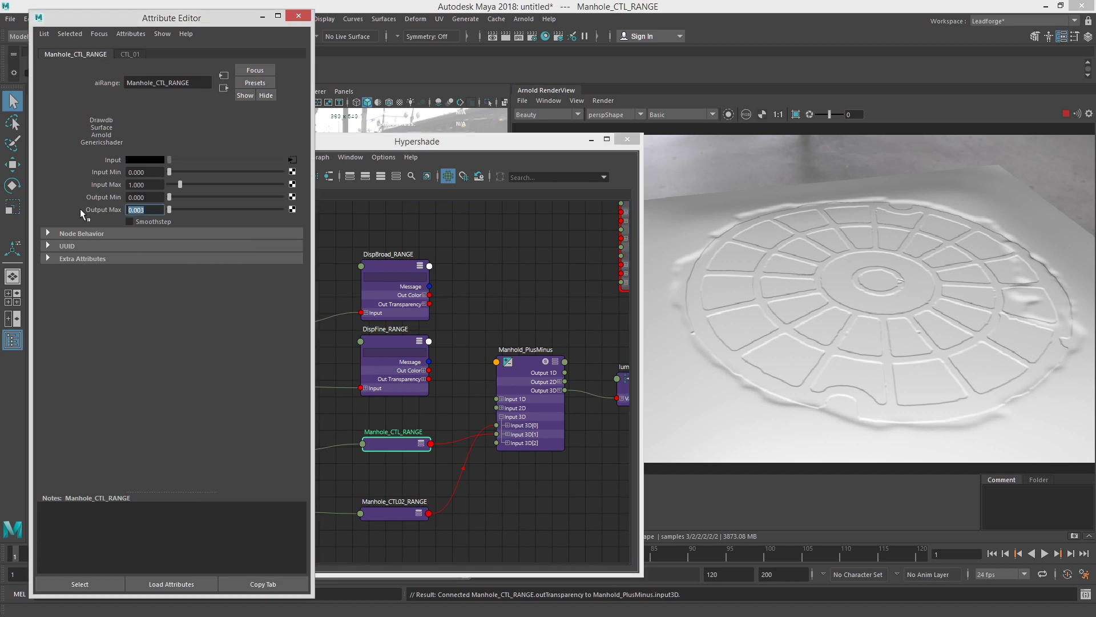
text(.02)
key(Return)
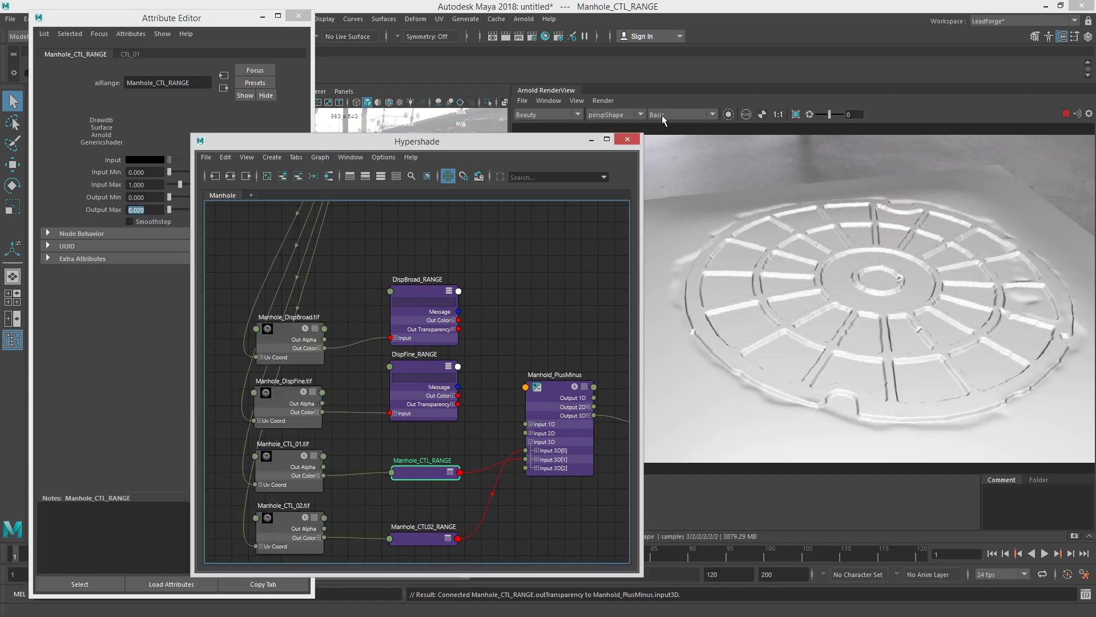
Step: Preview the render in Shading mode while setting Manhole_CTL_RANGE's Output Max to 0.01, and return the render view to Basic
click(663, 114)
click(677, 123)
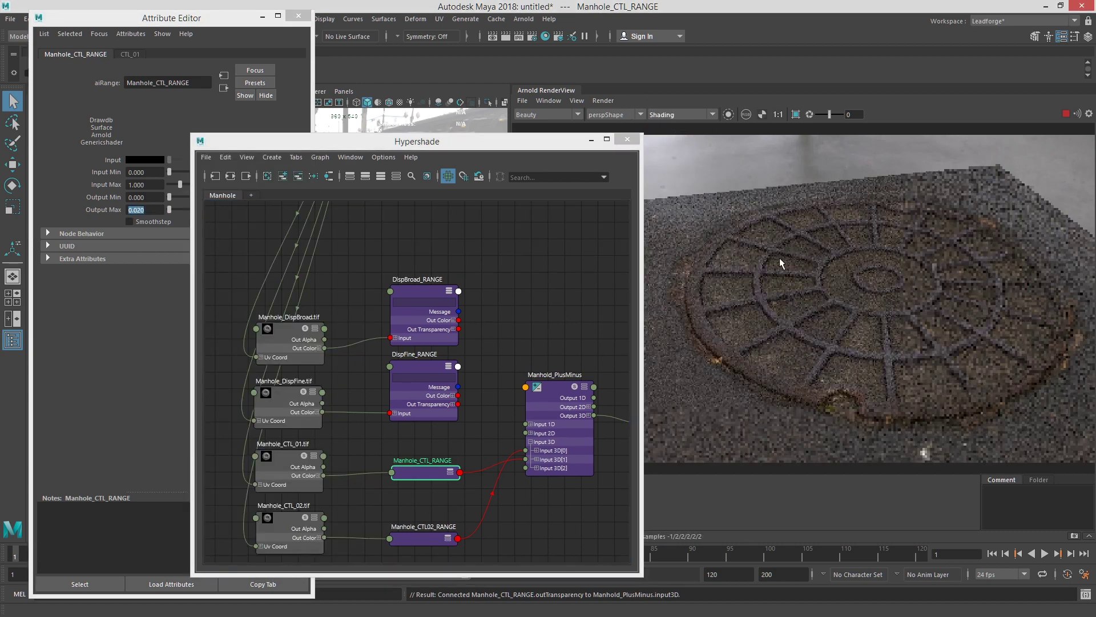
scroll(805, 254, up, 5)
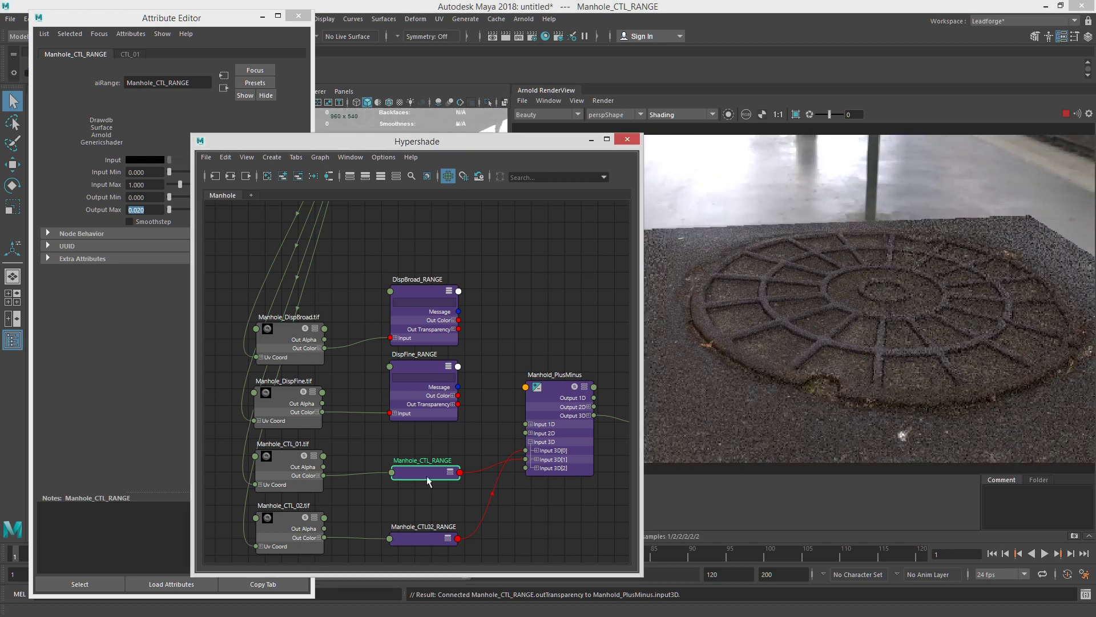
drag(158, 210, 80, 211)
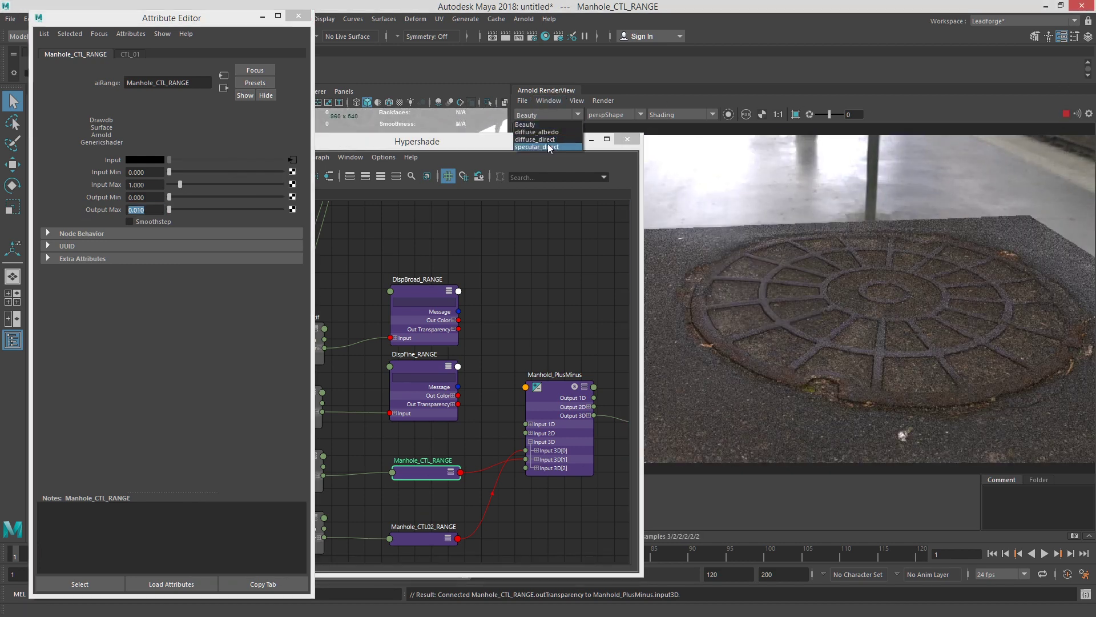
click(692, 124)
click(687, 135)
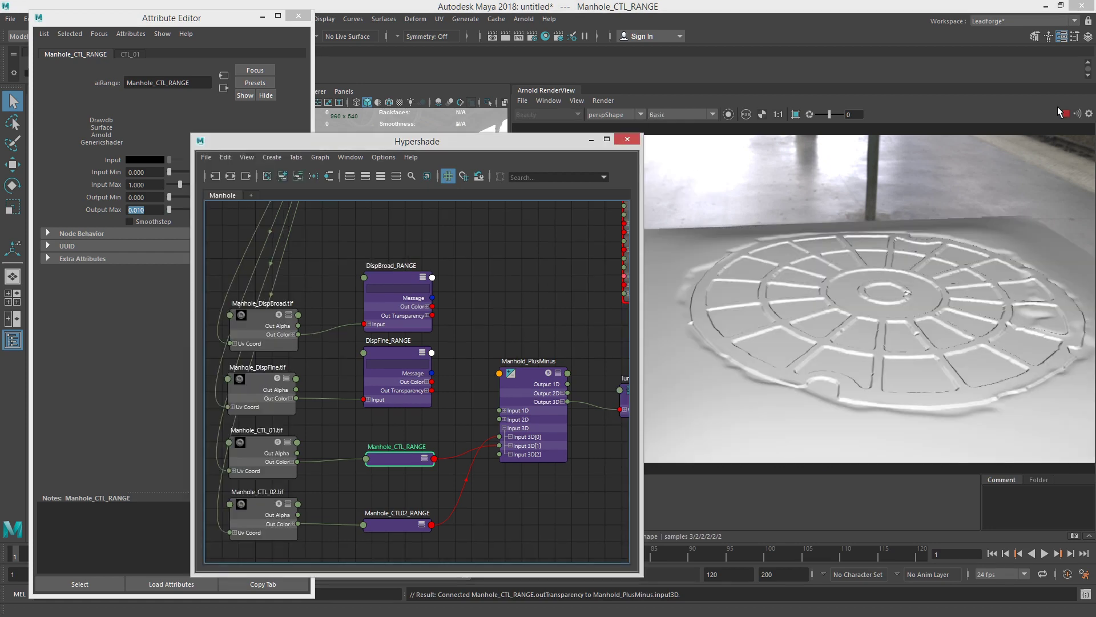
Step: Connect the Out Color of DispBroad_RANGE and DispFine_RANGE to Manhold_PlusMinus's Input 3D[2] and Input 3D[3], with the live render restarted
alt+middle_drag(502, 391, 531, 386)
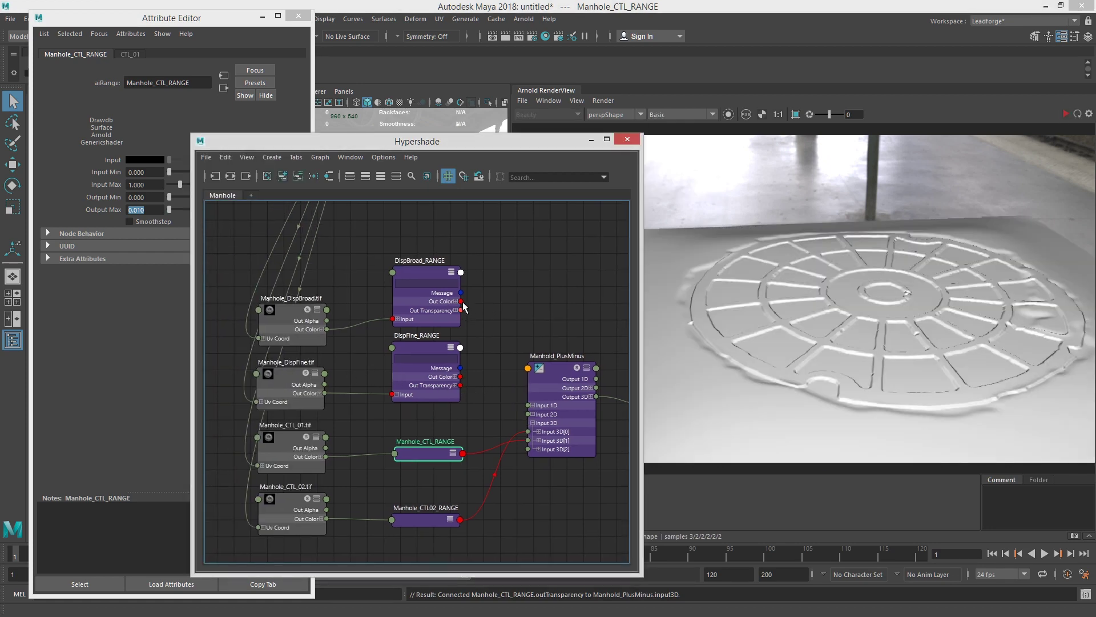
drag(519, 266, 531, 449)
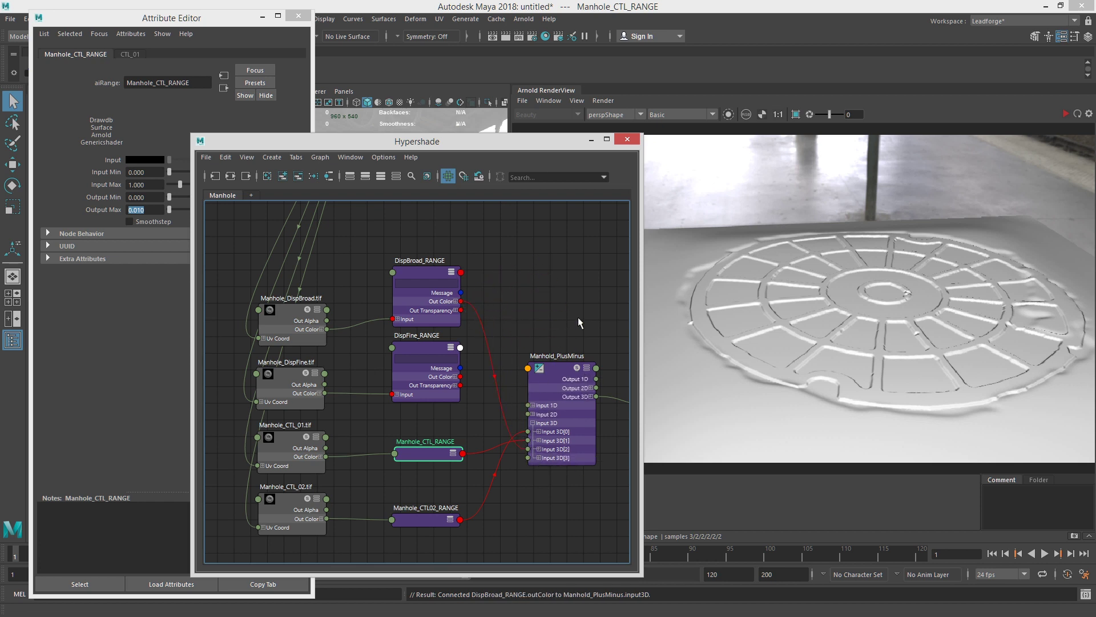
click(588, 339)
click(1065, 113)
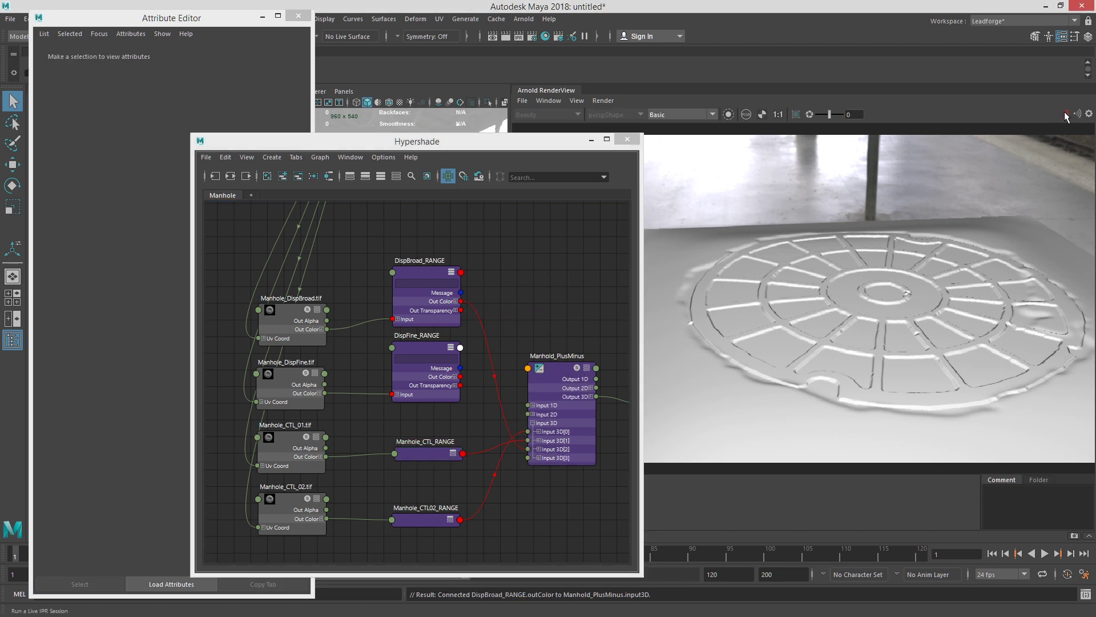
alt+right_drag(841, 387, 849, 351)
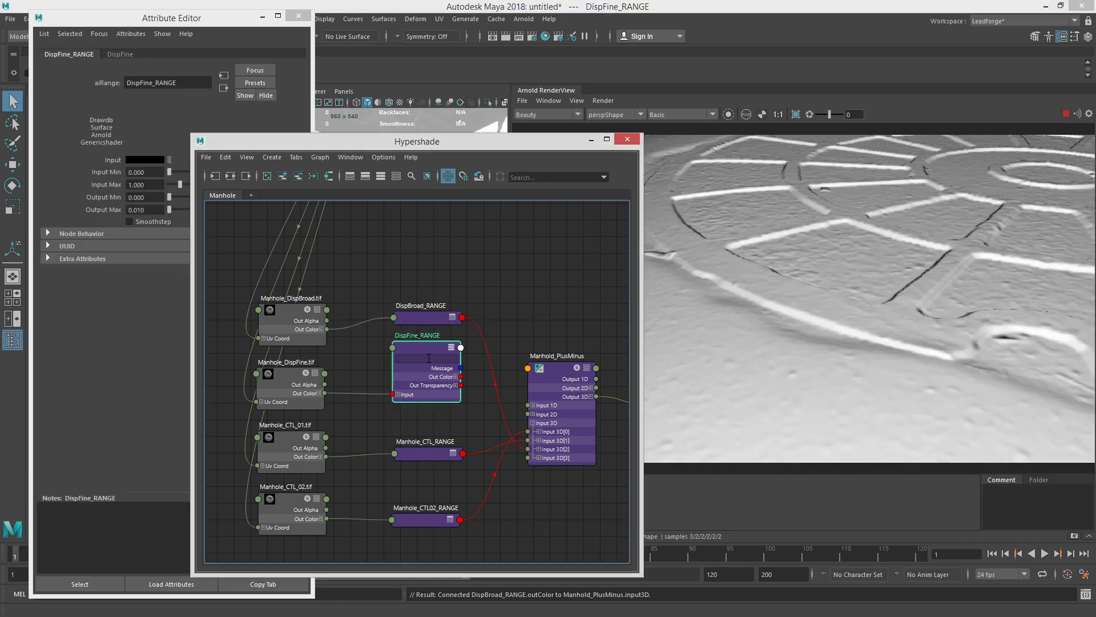
drag(426, 349, 530, 458)
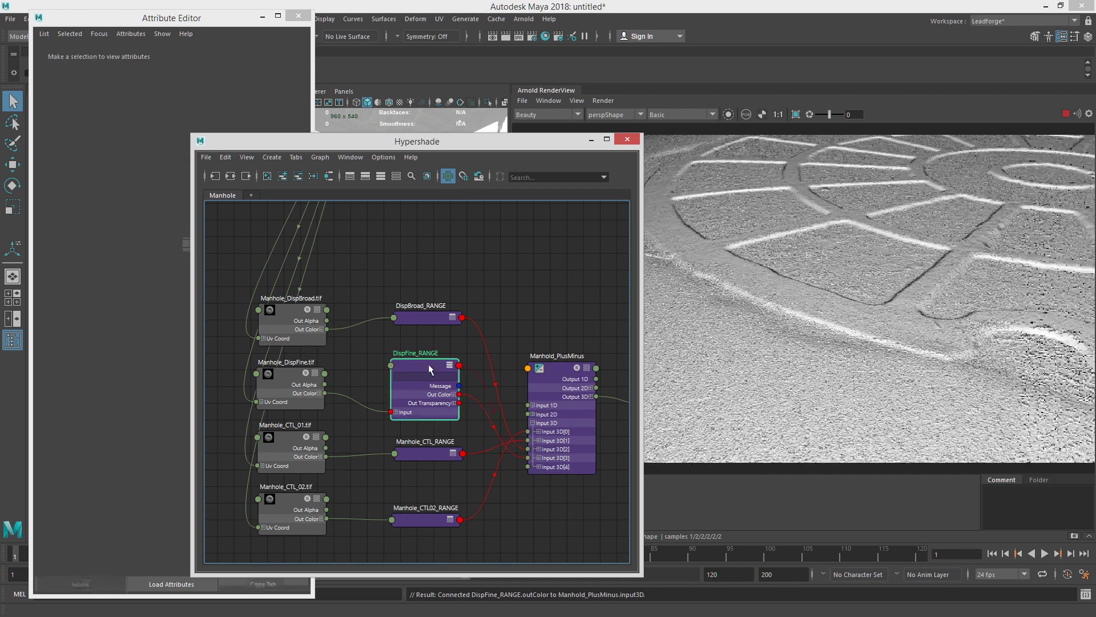
Step: Set DispBroad_RANGE's Output Max to 0.02
click(425, 318)
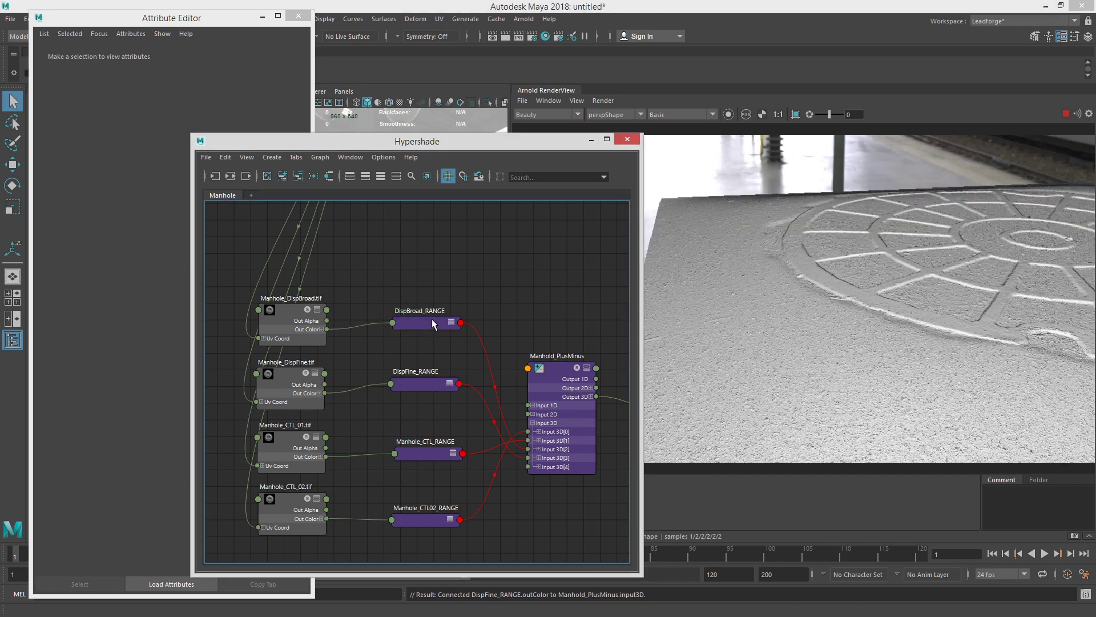
click(147, 209)
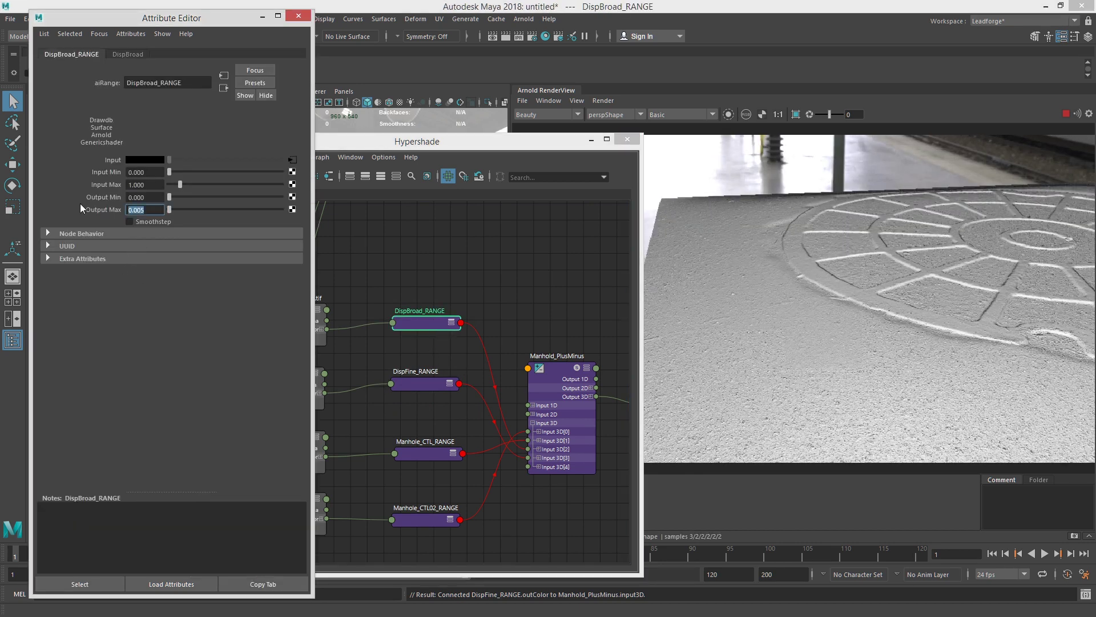
text(0.02)
key(Return)
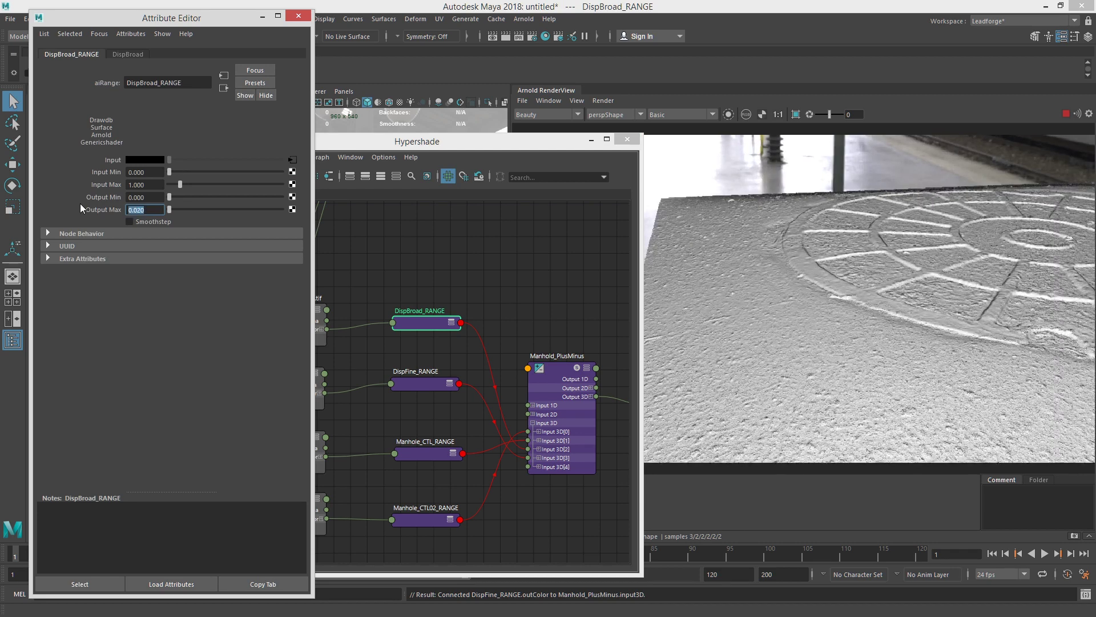
Step: Set DispFine_RANGE's Output Max to 0.005
click(420, 382)
double_click(150, 209)
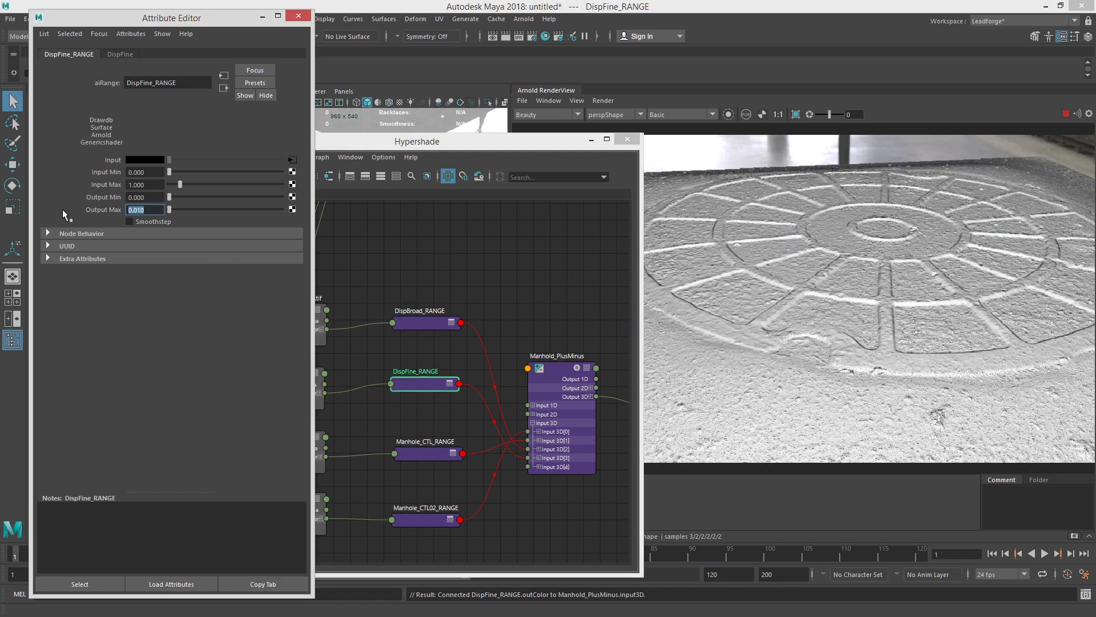
text(0.005)
key(Return)
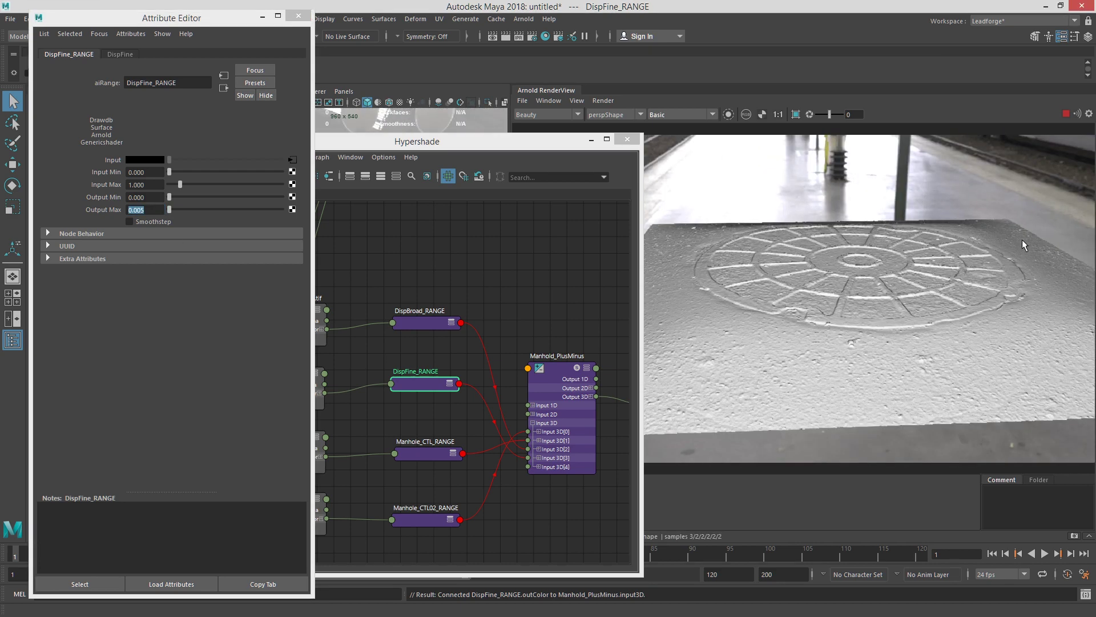
Step: Set Manhole_CTL02_RANGE's Output Max to 0.03 and inspect the displaced manhole from another camera angle
mouse_move(428, 399)
alt+middle_down()
mouse_move(517, 391)
mouse_move(414, 388)
alt+middle_up()
click(462, 499)
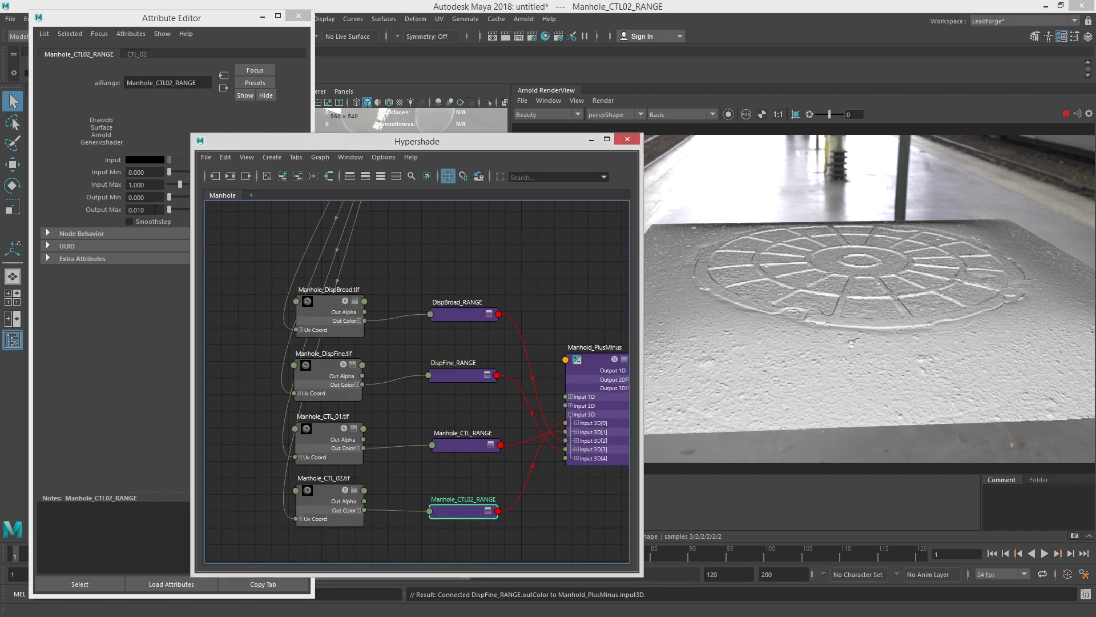
drag(155, 210, 88, 211)
text(.03)
key(Return)
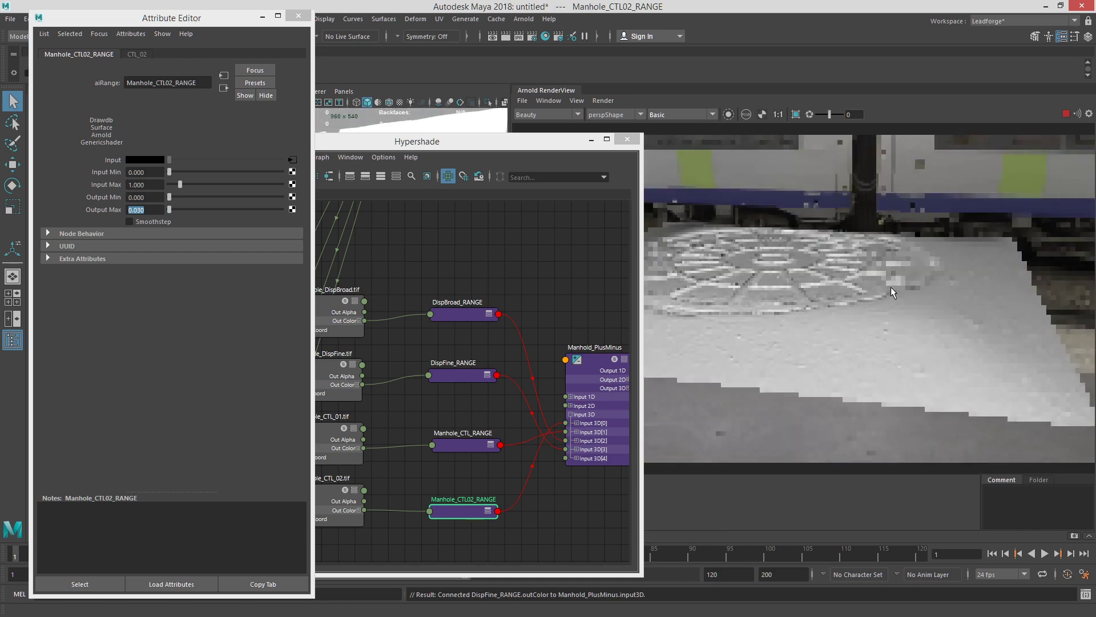
alt+drag(891, 287, 879, 316)
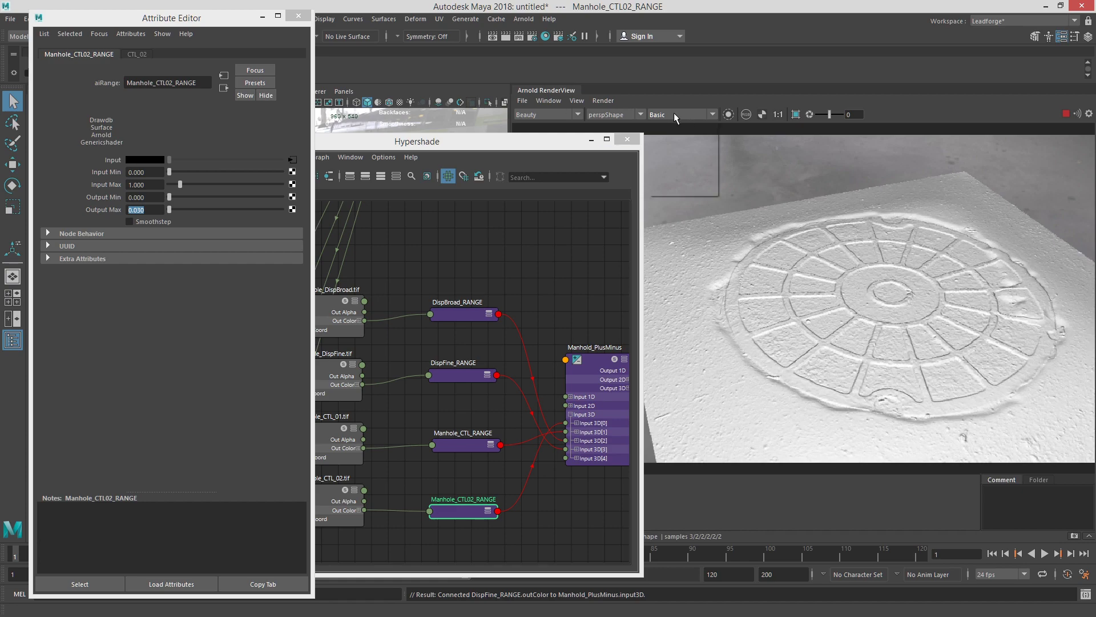
Step: Set the render's debug shading to Shading and display the specular_direct pass
click(689, 115)
click(680, 124)
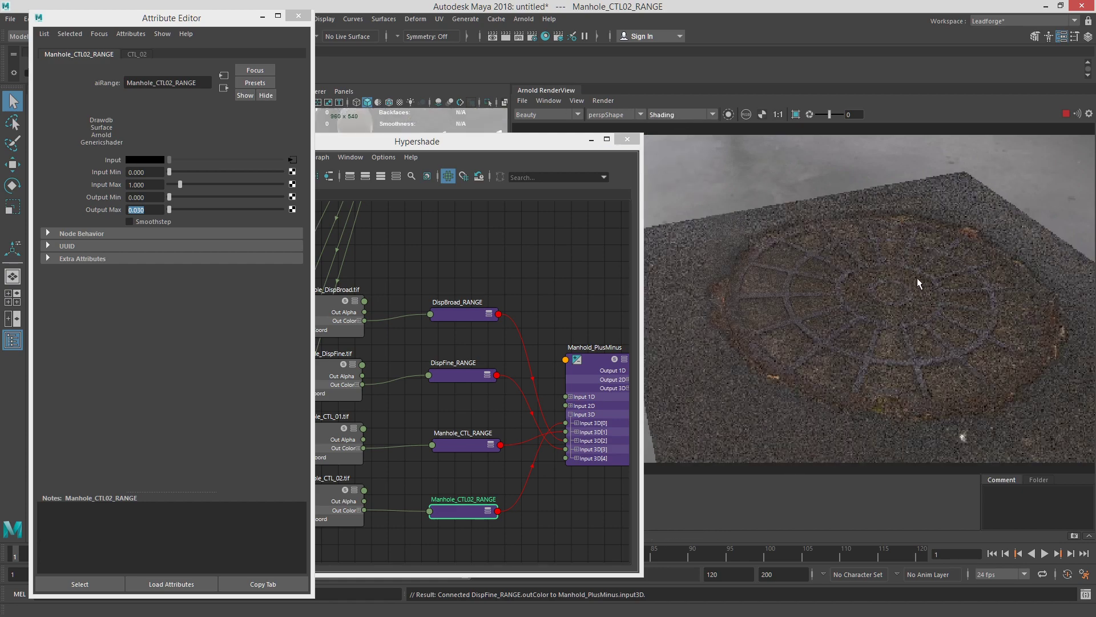
click(548, 115)
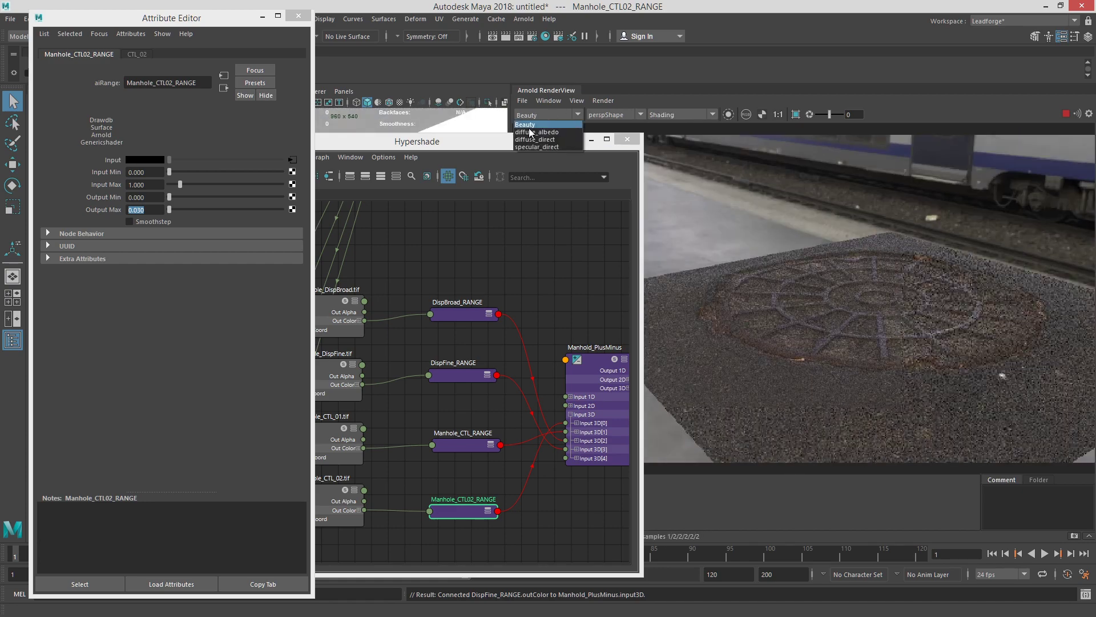
click(560, 147)
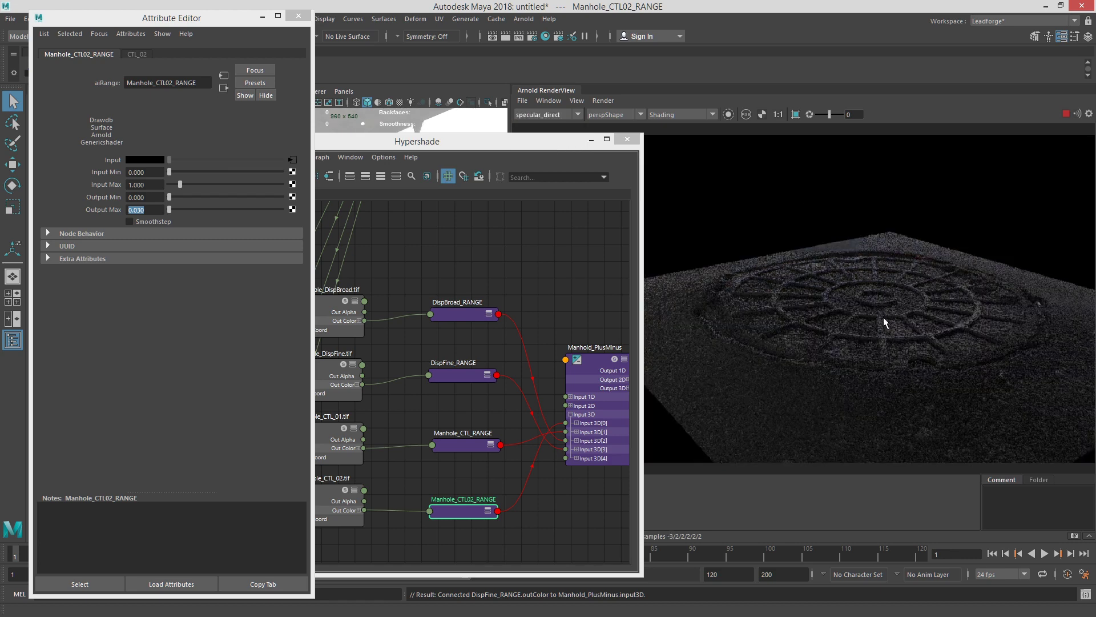
Step: Find SPEC_RANGE in the Manhole graph and review its input and output range attributes
drag(470, 142, 411, 147)
alt+middle_drag(501, 228, 388, 467)
scroll(389, 384, up, 1)
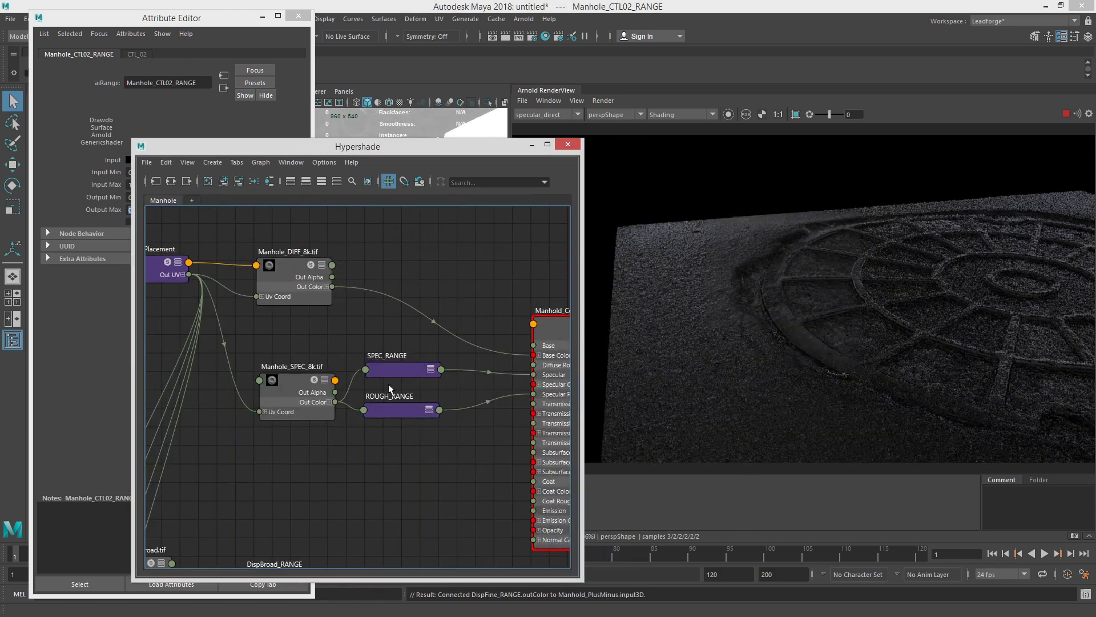
click(407, 368)
click(157, 20)
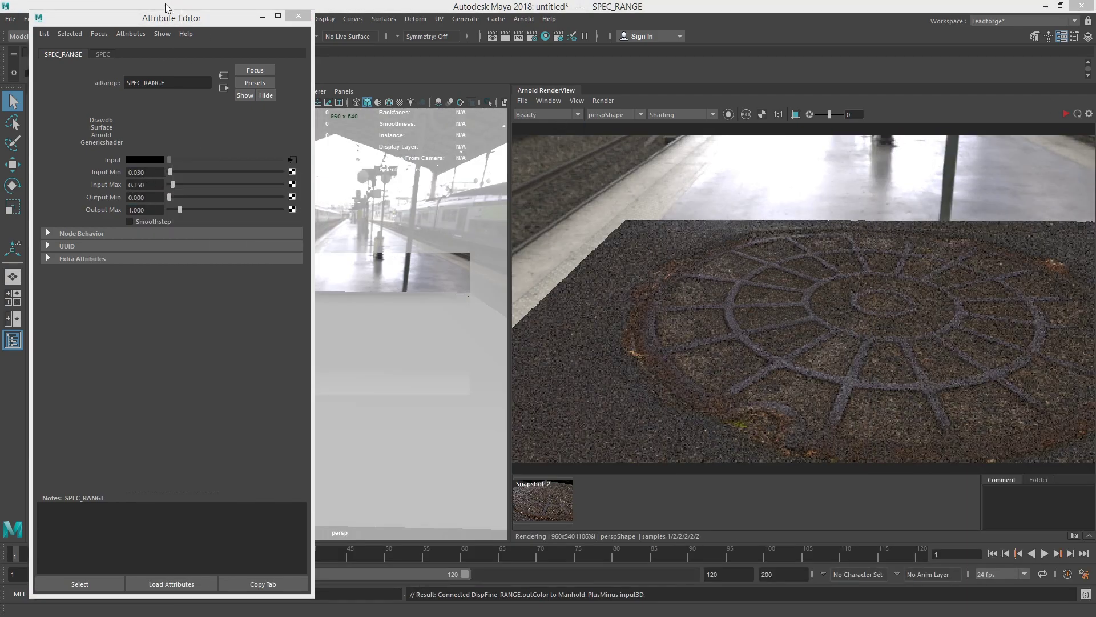
drag(169, 17, 1095, 114)
Step: Create an Arnold area light in the manhole scene
alt+right_drag(447, 298, 320, 290)
alt+drag(321, 290, 389, 323)
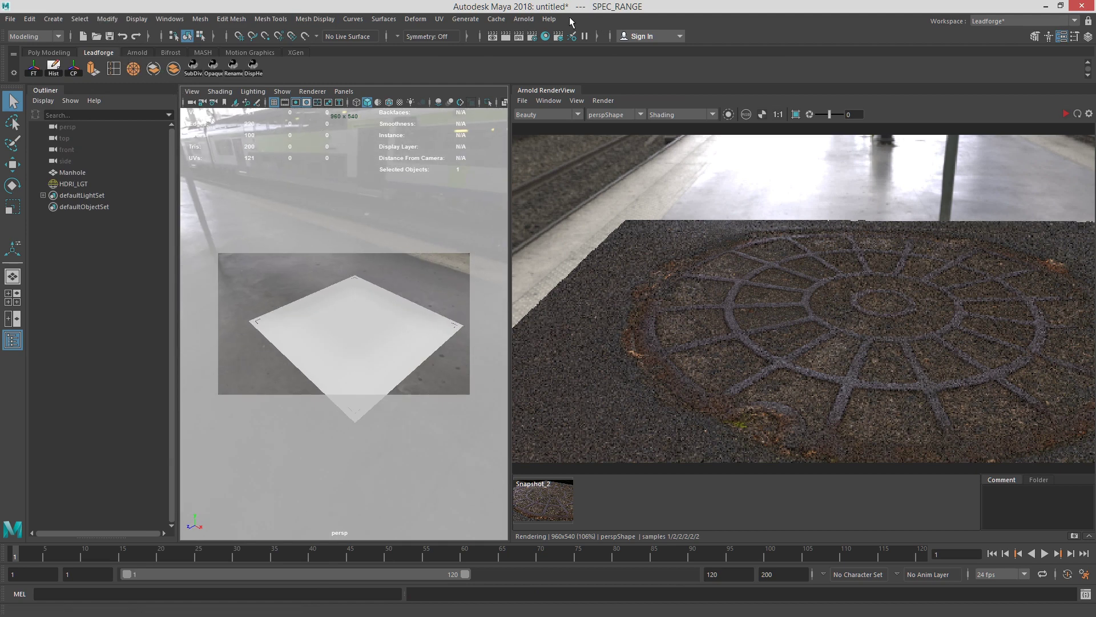
click(523, 19)
mouse_move(571, 76)
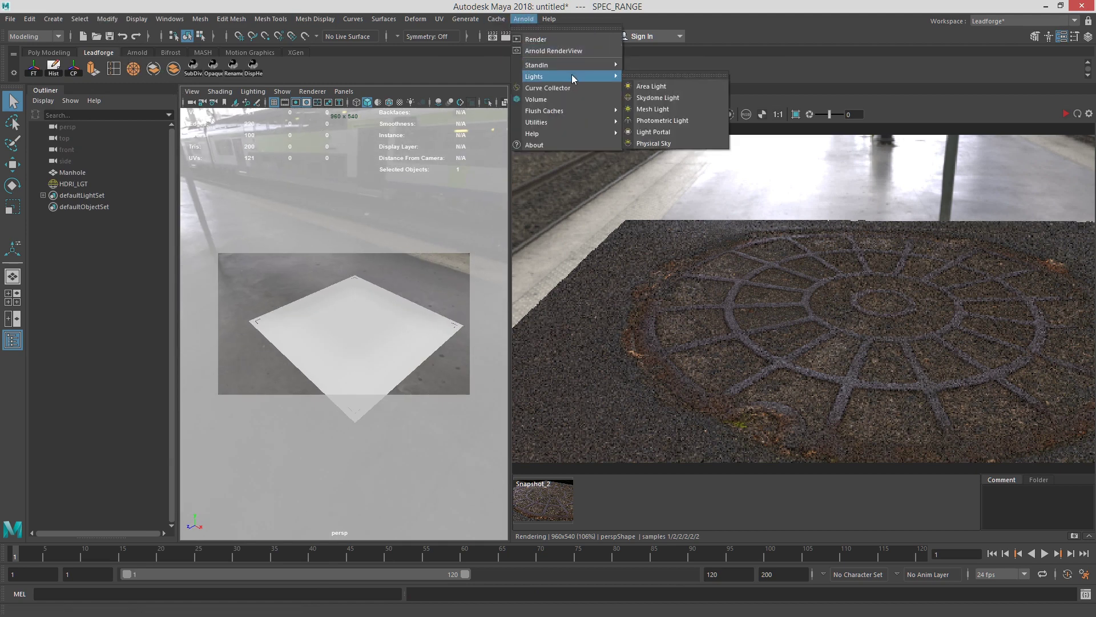
click(679, 91)
Step: Scale, move and rotate the new area light to light the manhole, then show its attributes
scroll(379, 320, down, 3)
key(r)
key(w)
alt+drag(355, 328, 373, 335)
key(e)
key(ctrl+a)
Step: Display the specular_direct pass and inspect the manhole's highlights from another camera angle
click(577, 114)
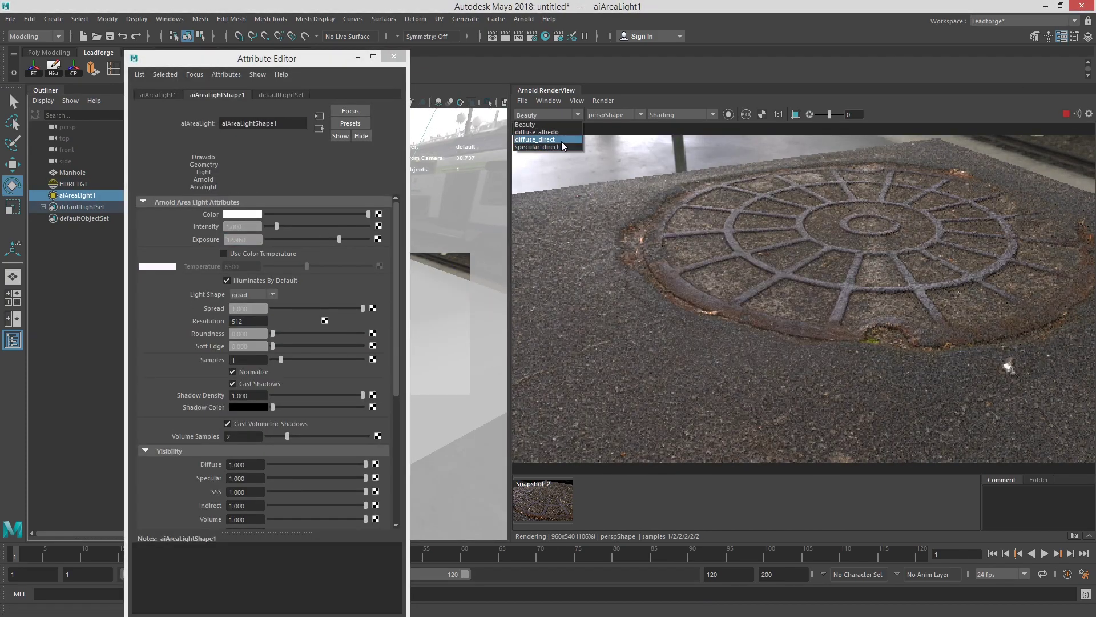
click(562, 147)
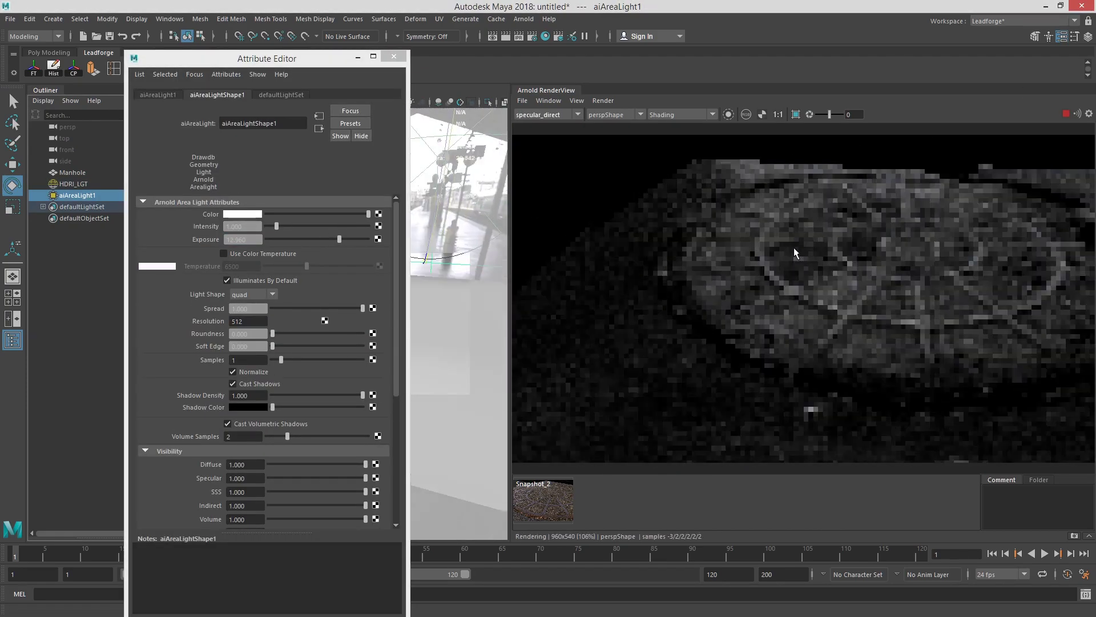
alt+drag(795, 248, 820, 206)
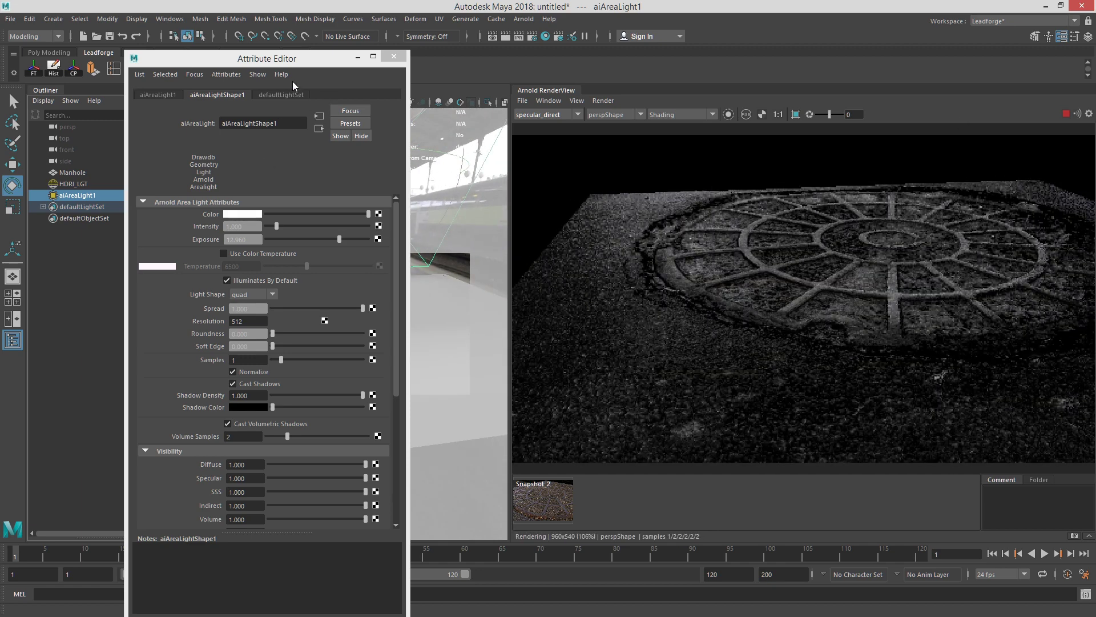
Step: Set ROUGH_RANGE's Output Max to 0 and its Output Min to 1
drag(274, 59, 255, 32)
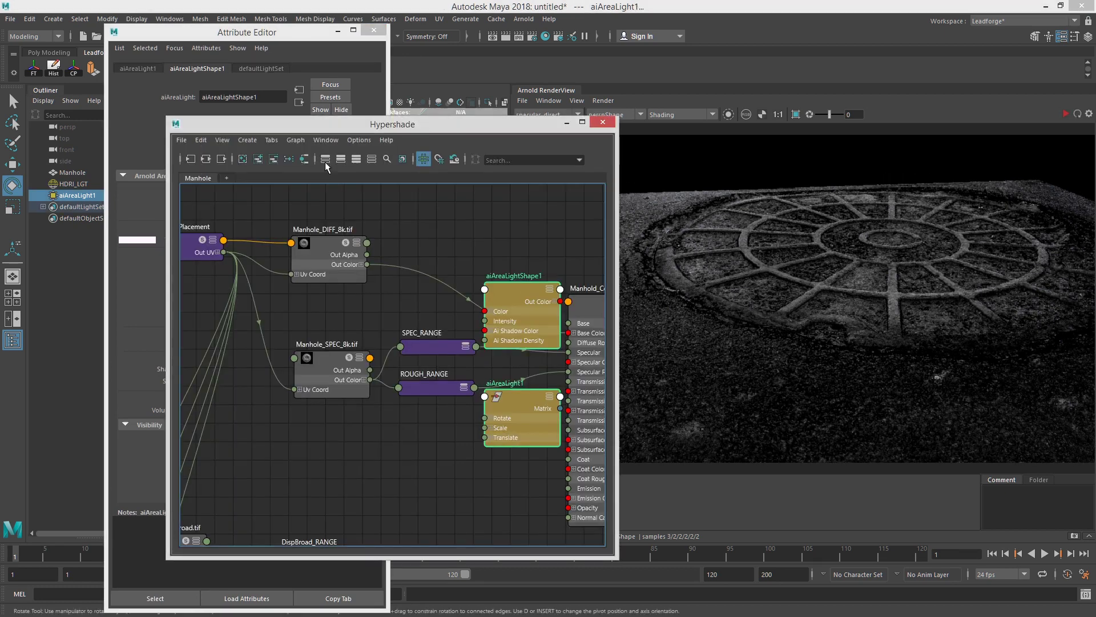
drag(501, 133, 533, 153)
click(489, 440)
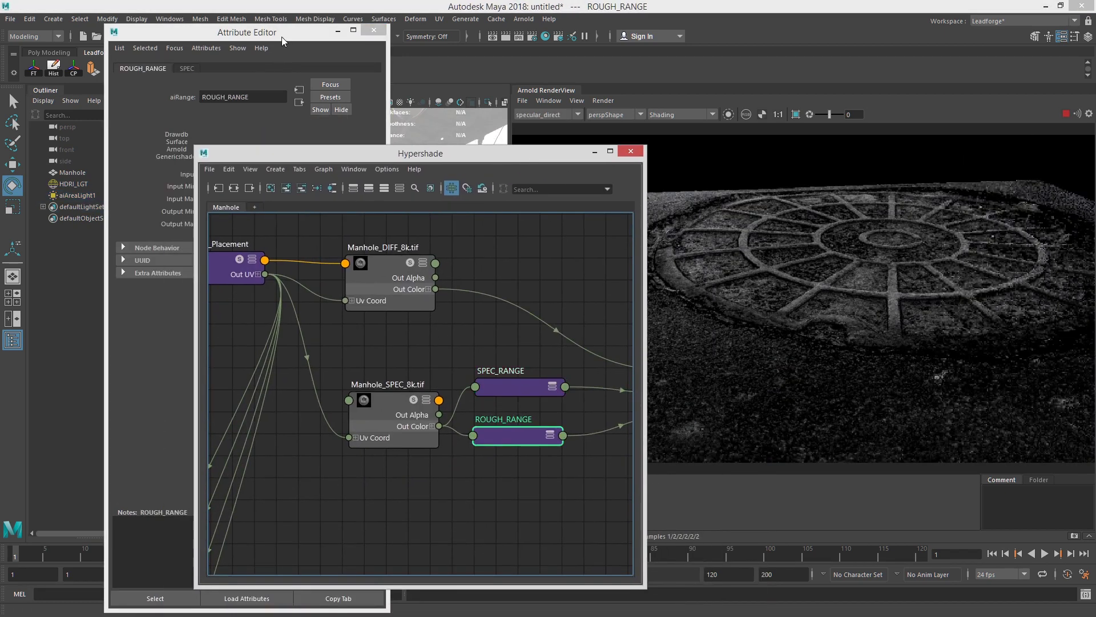
drag(282, 35, 203, 33)
drag(421, 154, 325, 169)
click(204, 60)
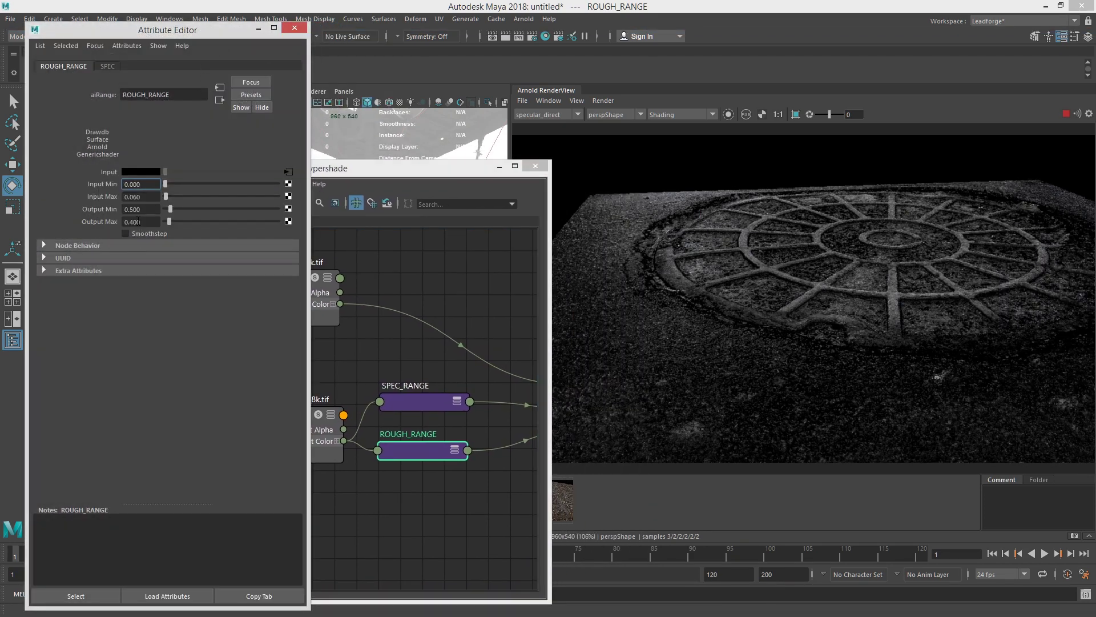
click(140, 222)
text(0)
key(Return)
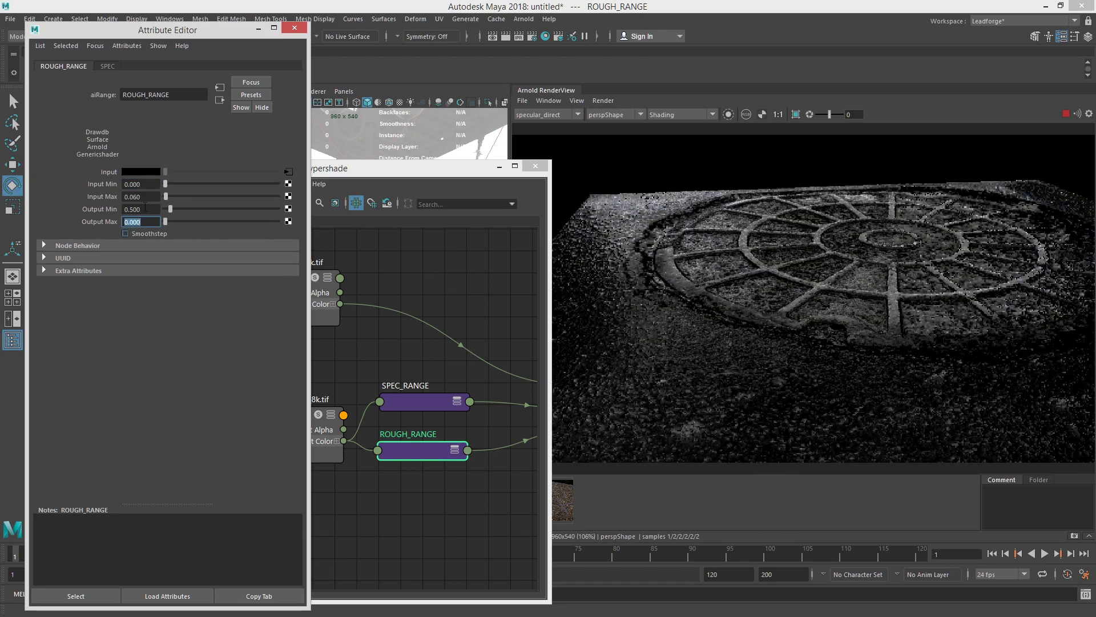
ctrl+drag(139, 209, 77, 201)
text(1)
key(Return)
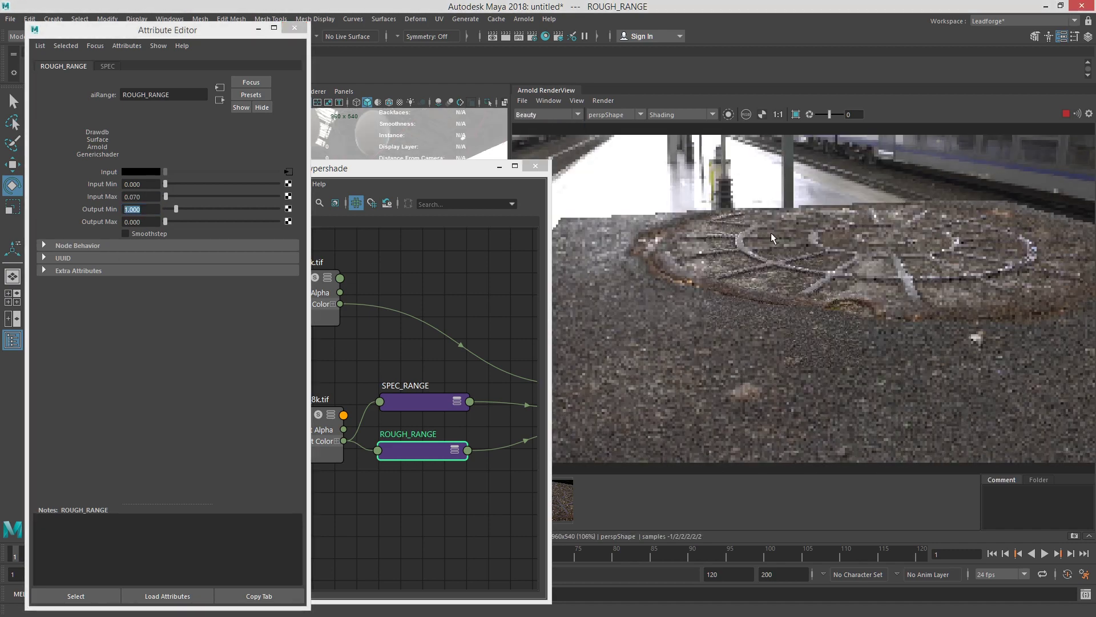
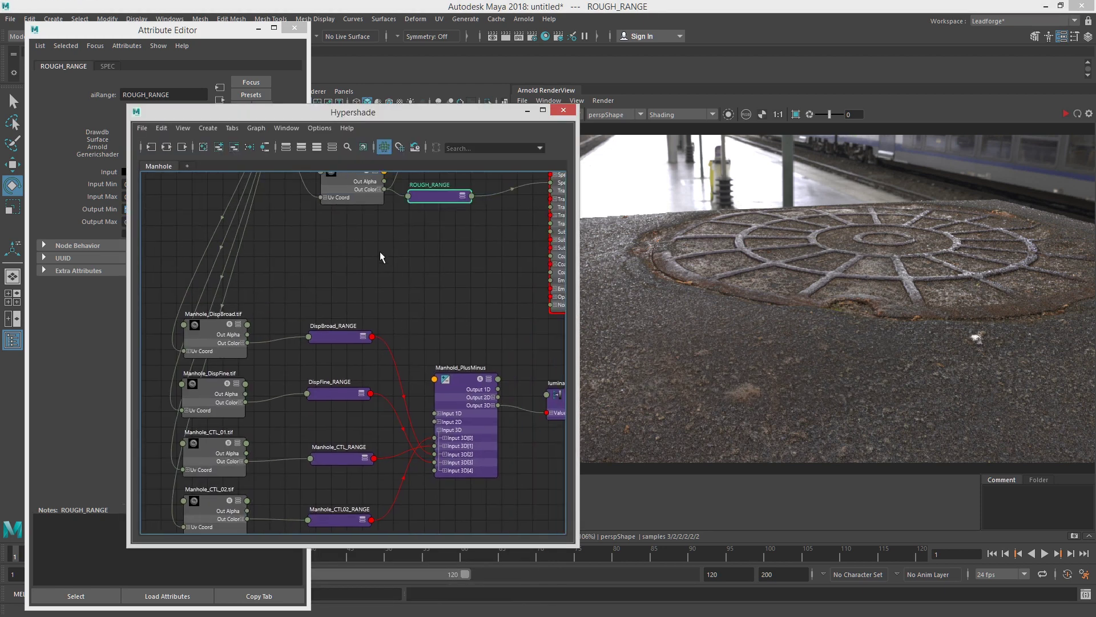
Step: Create an aiRange node named Metalness_CTL and connect Manhole_CTL_01.tif's Out Color to its Input
click(379, 251)
key(Tab)
text(aiRa)
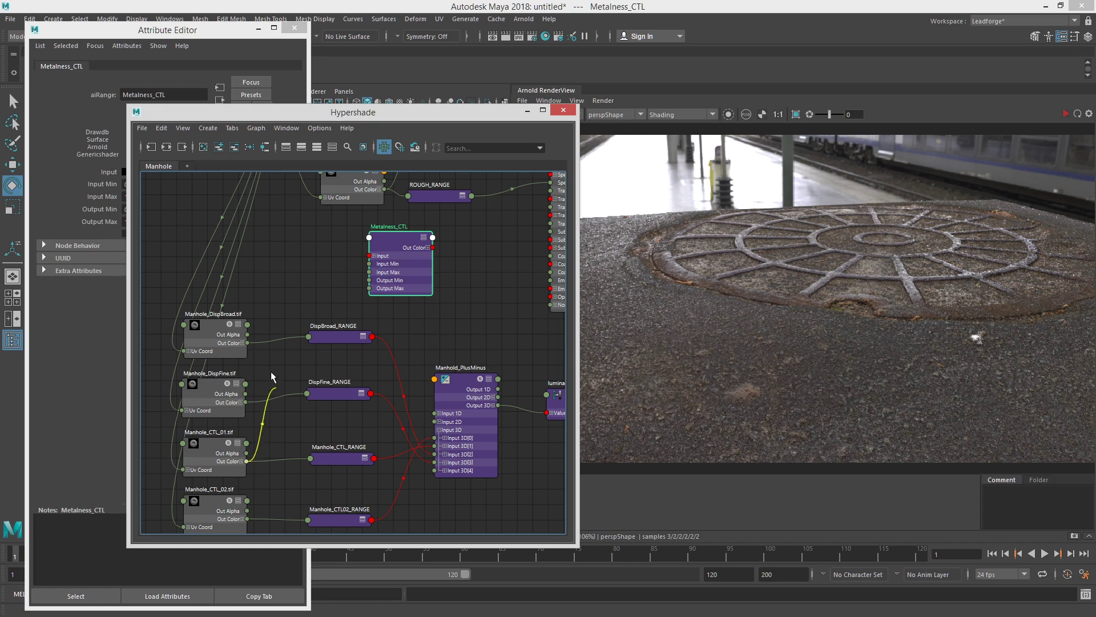
drag(300, 277, 376, 255)
Step: Connect Metalness_CTL's Out Color R to Manhold_Cover_MTL's metalness and inspect the render
alt+middle_drag(506, 271, 324, 401)
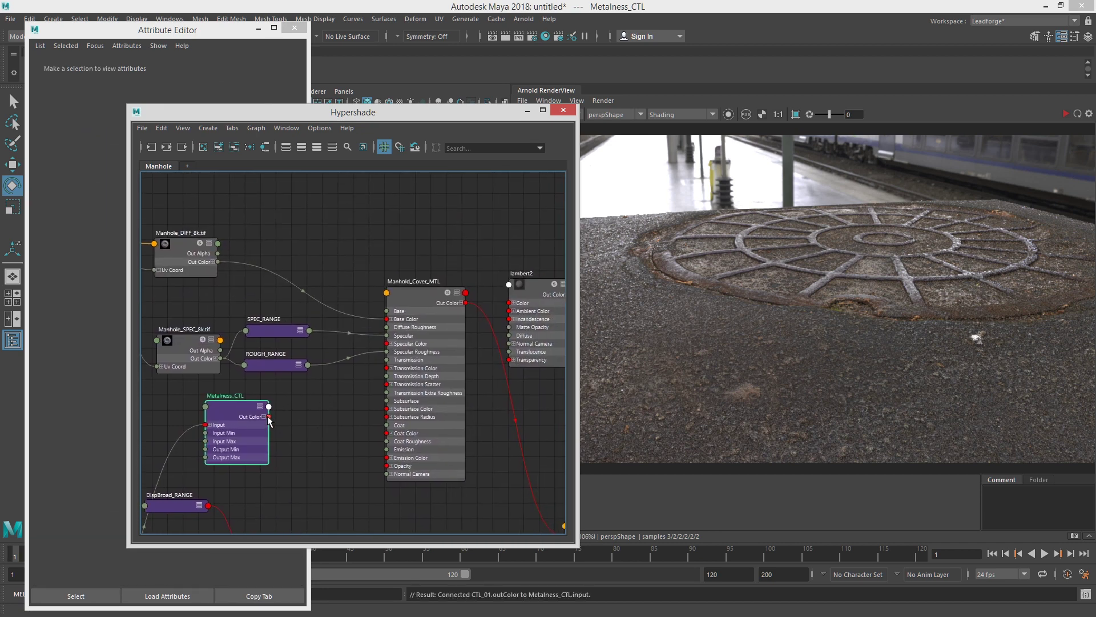
click(264, 416)
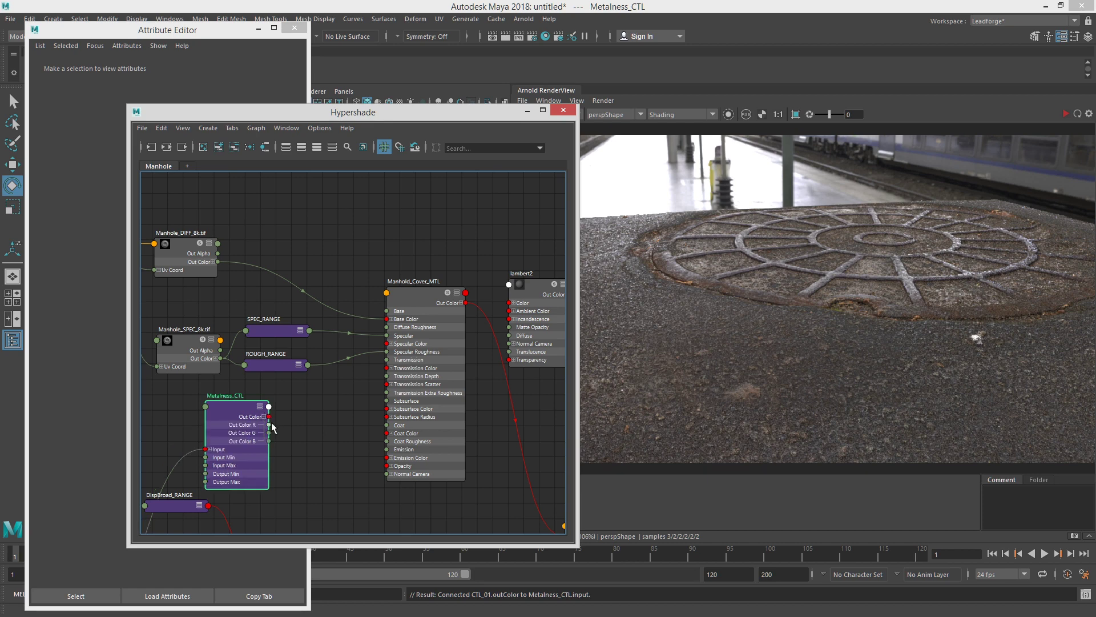
drag(285, 423, 314, 411)
drag(357, 373, 387, 296)
click(410, 300)
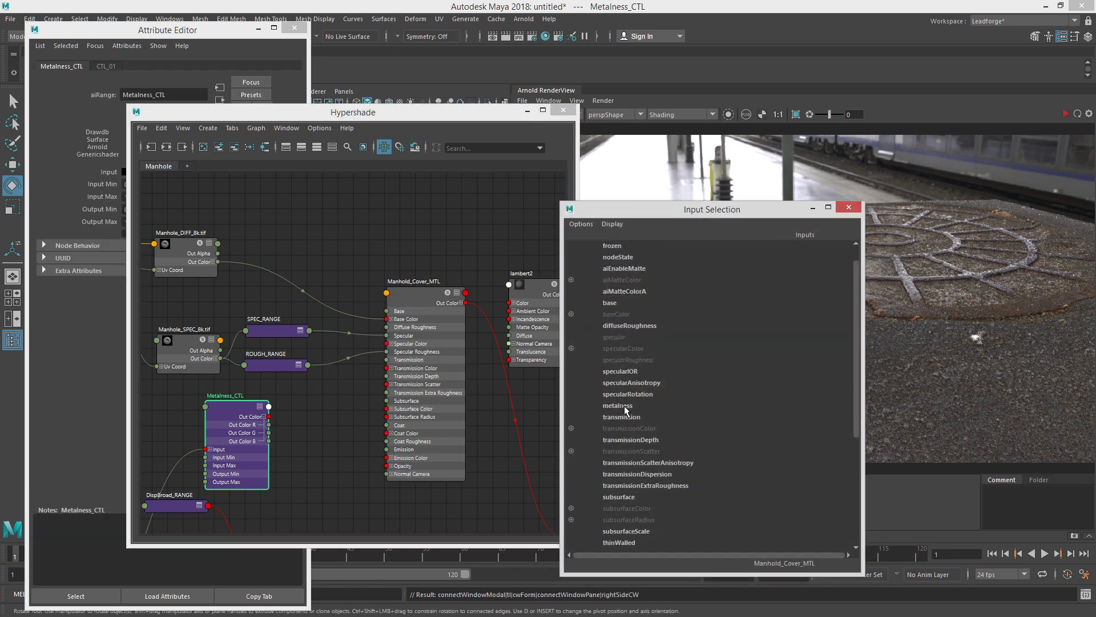
click(618, 429)
drag(451, 112, 567, 133)
scroll(804, 255, up, 5)
scroll(804, 255, down, 5)
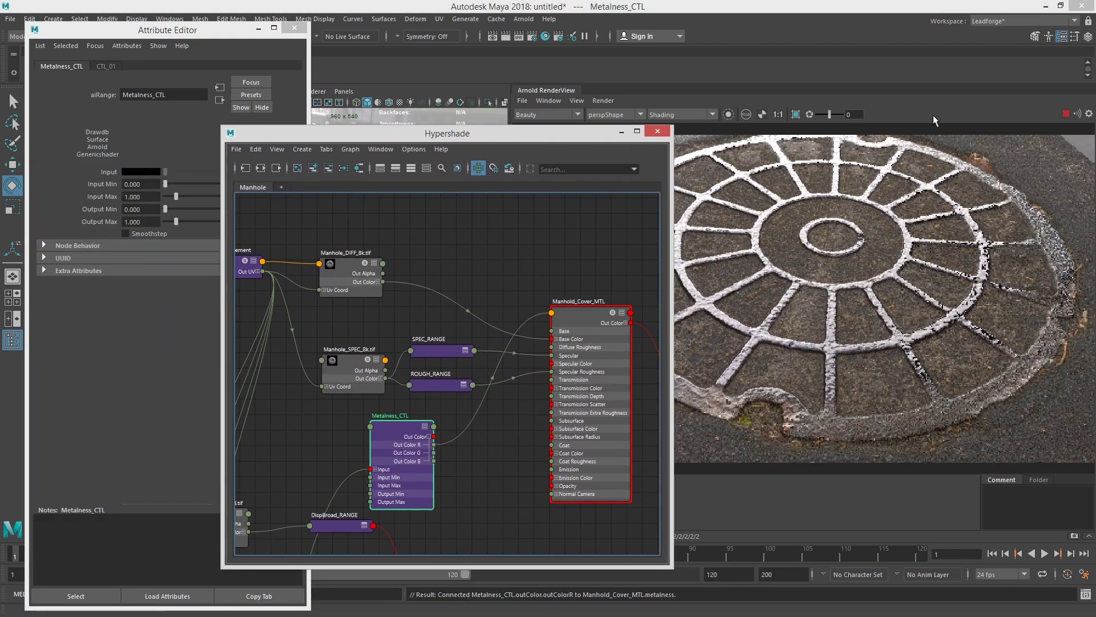
Step: Stop the live render, collapse the Metalness_CTL node and move the specular texture and its range nodes to make room
click(1068, 112)
alt+middle_drag(504, 359, 602, 312)
key(1)
drag(505, 397, 528, 411)
alt+middle_drag(477, 320, 508, 322)
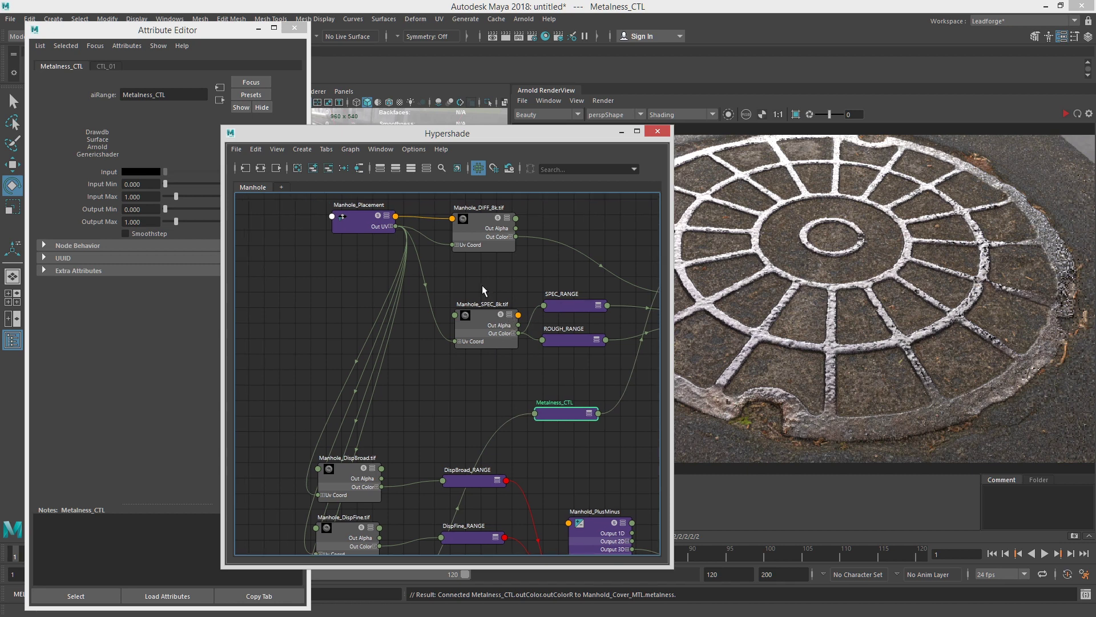
drag(482, 285, 566, 338)
click(560, 371)
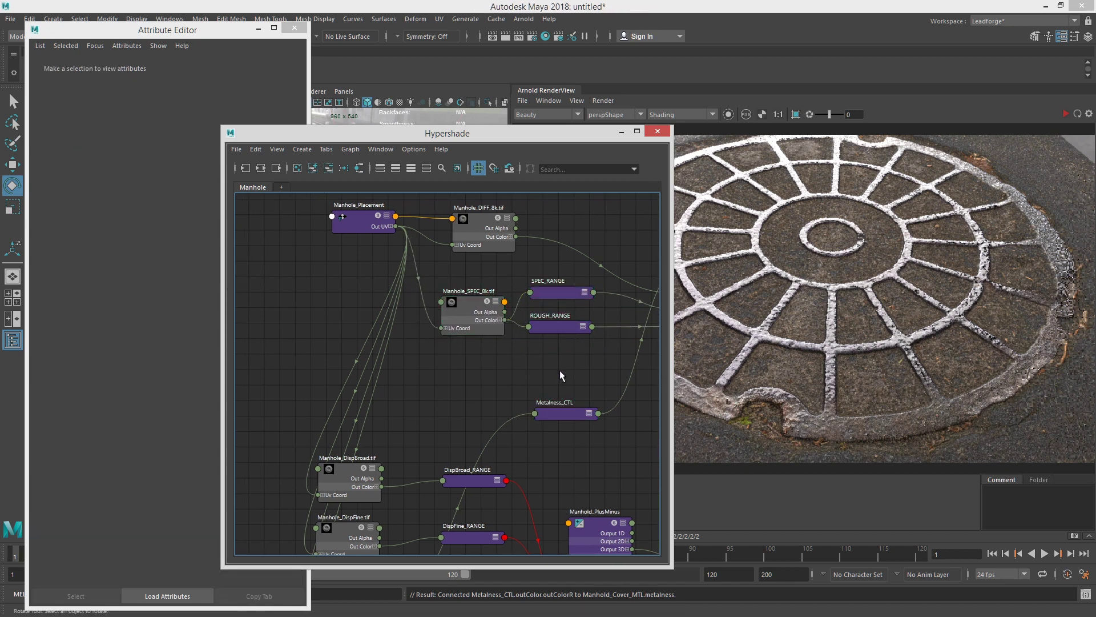
key(Tab)
text(aicc)
key(BackSpace)
key(BackSpace)
key(BackSpace)
key(BackSpace)
key(Escape)
Step: Duplicate SPEC_RANGE as METALNESS_MULT below ROUGH_RANGE and connect Manhole_SPEC_8k.tif's Out Color to its Input
click(558, 293)
key(ctrl+d)
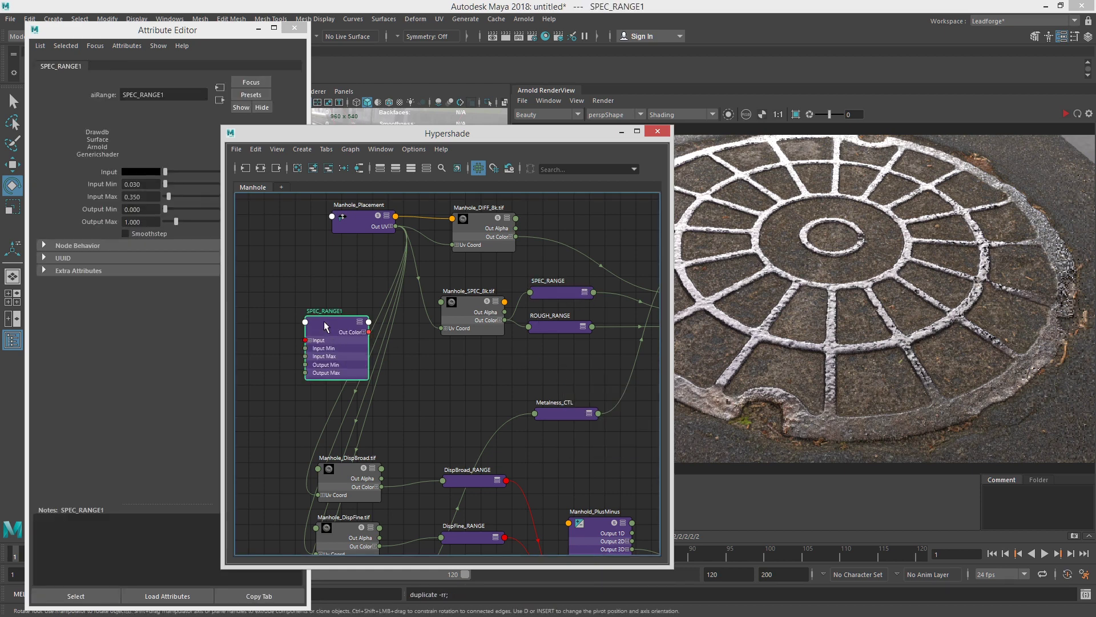
drag(326, 325, 558, 350)
double_click(547, 346)
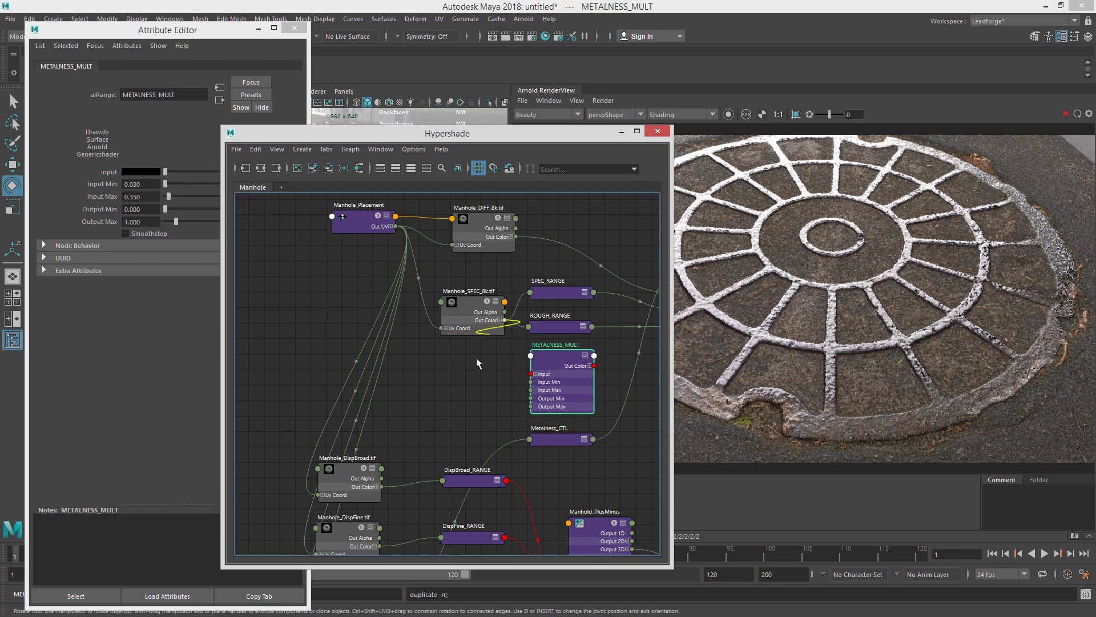
drag(478, 363, 532, 375)
Step: Add a plusMinusAverage node between the metalness range nodes and Manhold_Cover_MTL
alt+middle_drag(590, 417, 499, 423)
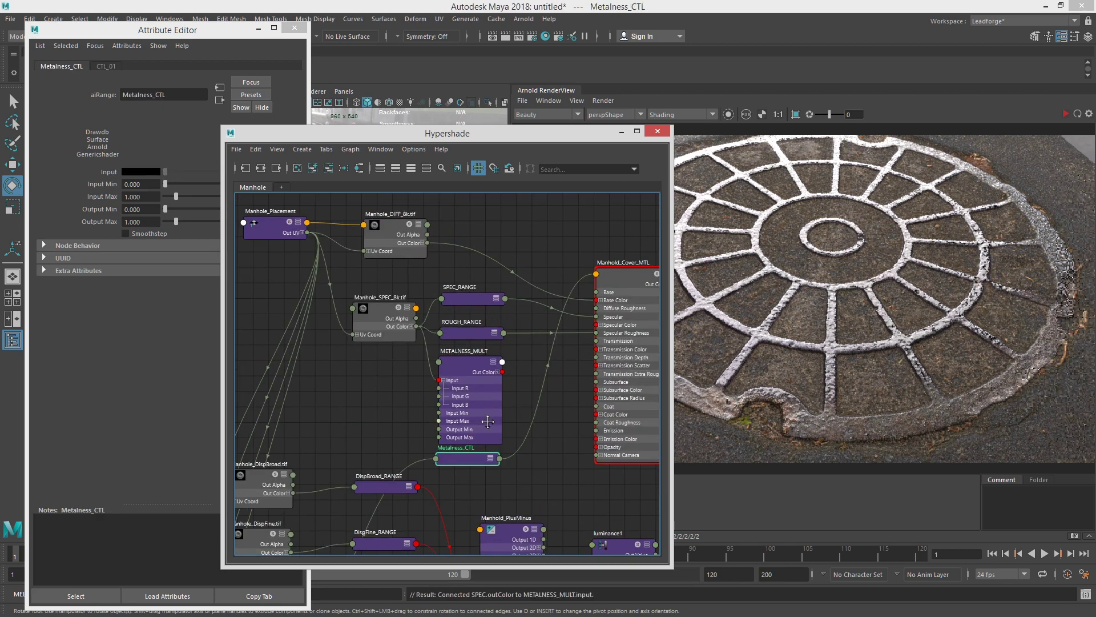
click(550, 409)
key(Tab)
text(plu)
key(Return)
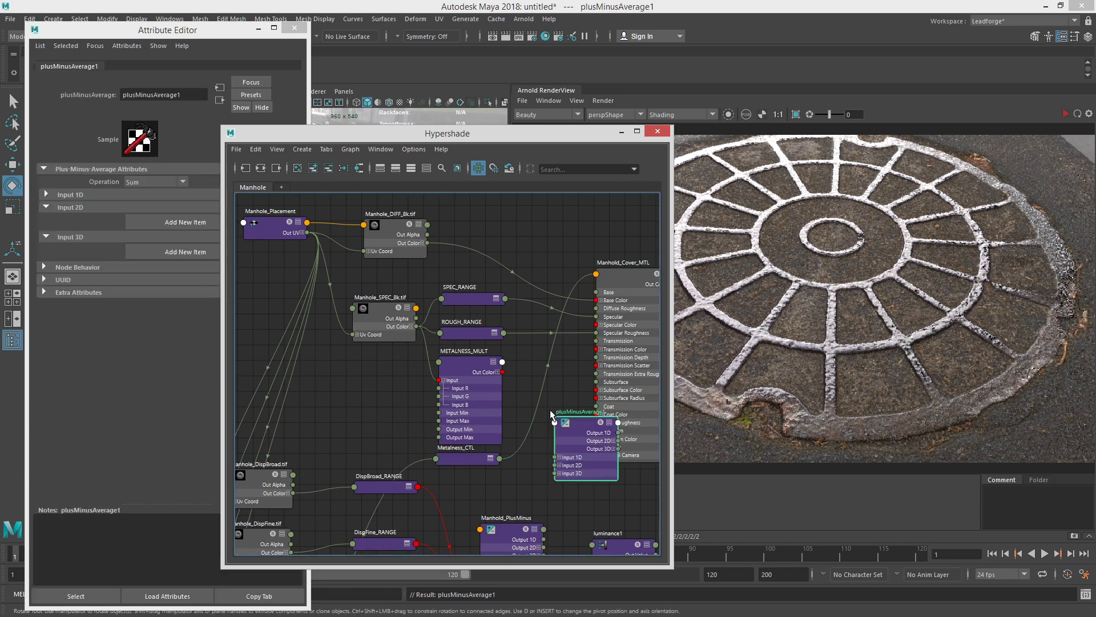
drag(563, 420, 528, 388)
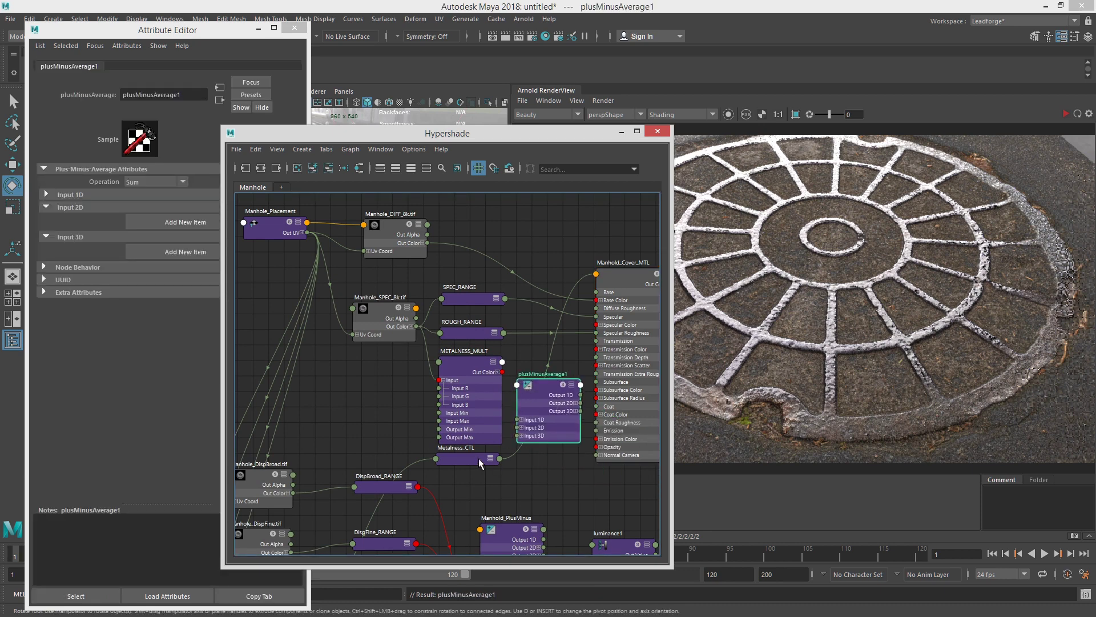
Step: Connect the Out Color of Metalness_CTL and METALNESS_MULT to the new plusMinusAverage node's Input 3D[0] and Input 3D[1]
click(479, 464)
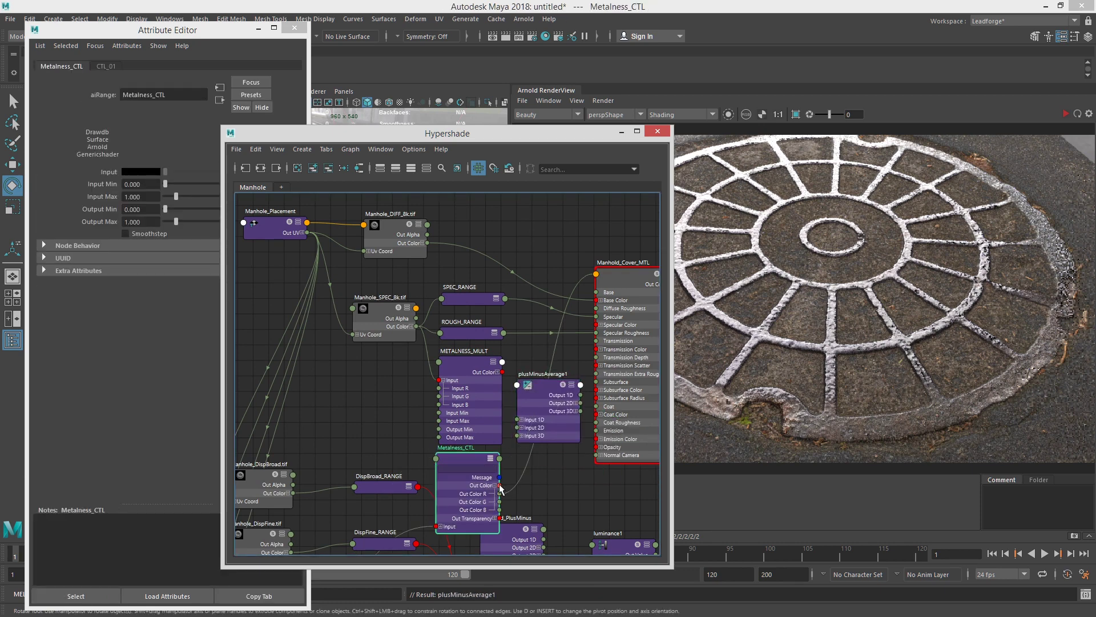
drag(540, 457, 514, 443)
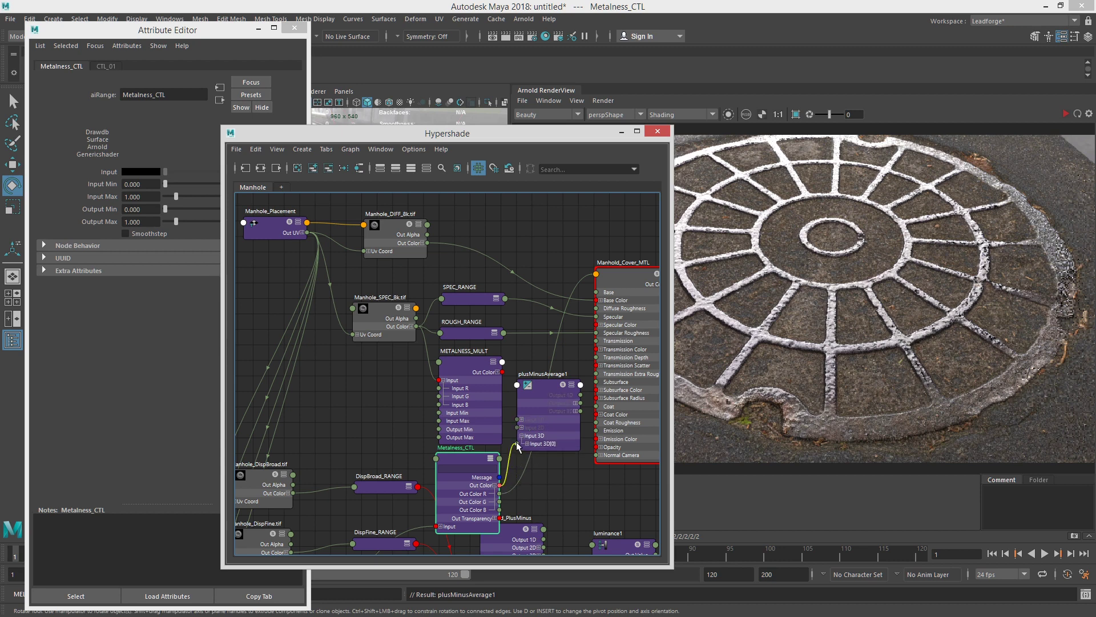
click(516, 441)
drag(502, 361, 517, 452)
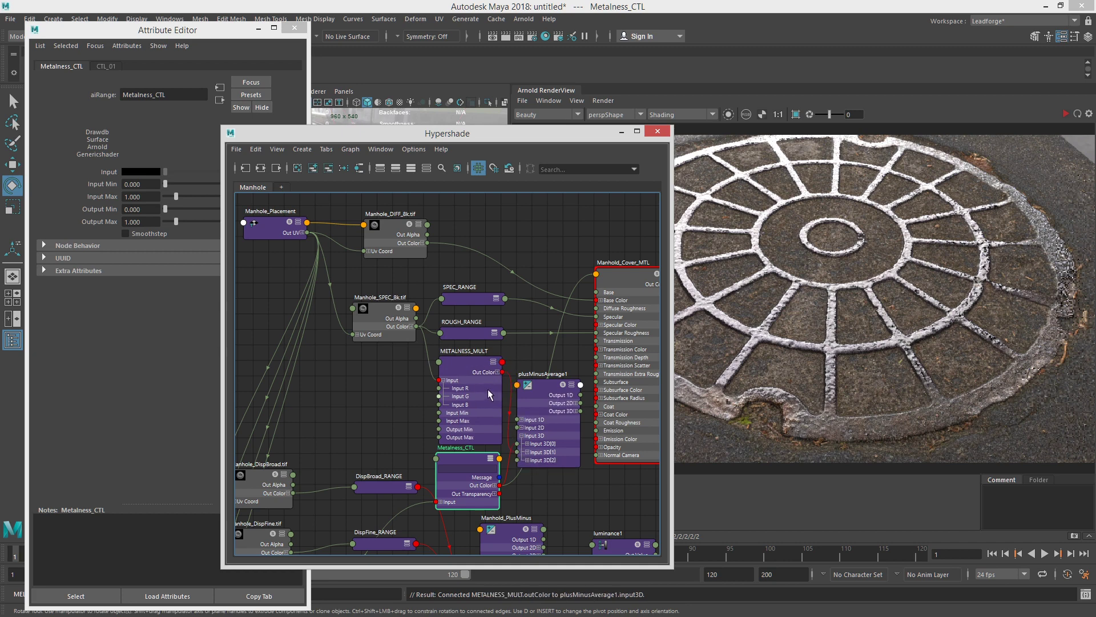
Step: Collapse METALNESS_MULT and Metalness_CTL and stack them beside the plusMinusAverage node
click(461, 368)
key(1)
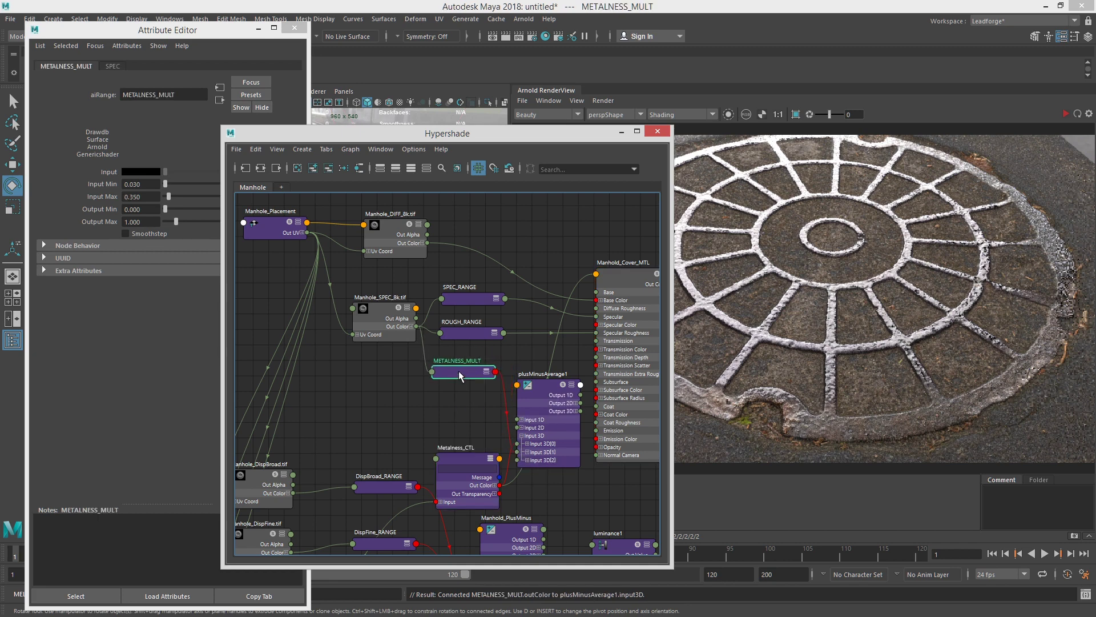
click(474, 469)
key(1)
drag(474, 468, 458, 414)
drag(451, 371, 443, 378)
drag(463, 417, 465, 419)
drag(456, 405, 429, 387)
click(440, 458)
Step: Move the new plusMinusAverage node closer to its inputs and rename it Metalness_PlusMinus
mouse_move(536, 385)
mouse_down()
mouse_move(507, 375)
mouse_move(519, 385)
mouse_up()
double_click(523, 379)
text(Metalness_PlusMinus)
key(Return)
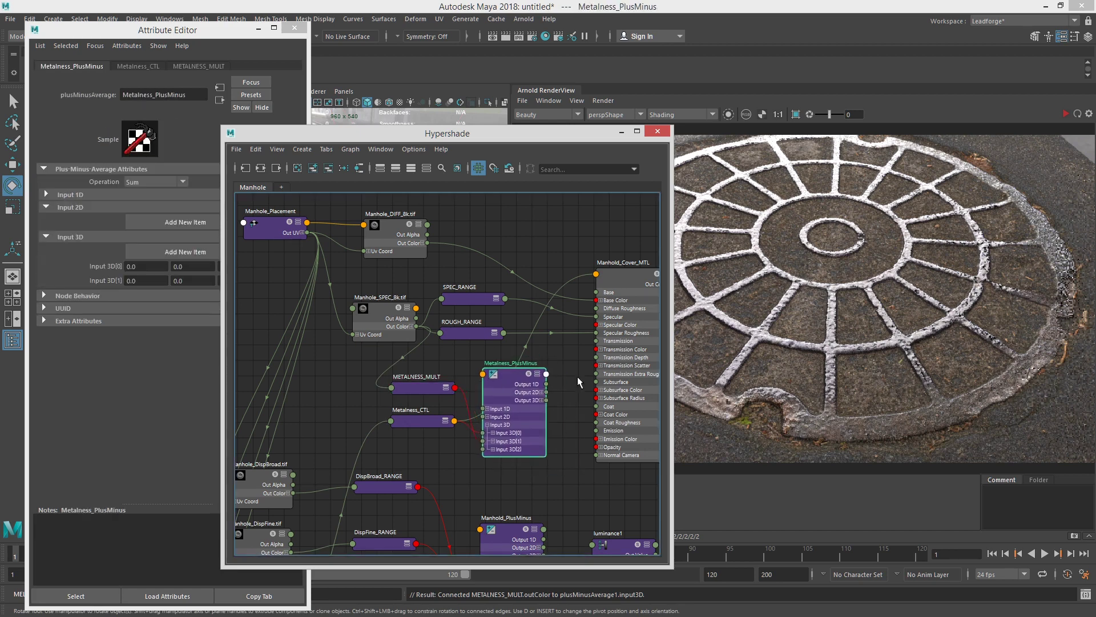
Step: Connect Metalness_PlusMinus's Output 3Dx to Manhold_Cover_MTL's metalness
alt+middle_drag(578, 376, 472, 393)
click(436, 417)
drag(442, 427, 491, 293)
click(529, 295)
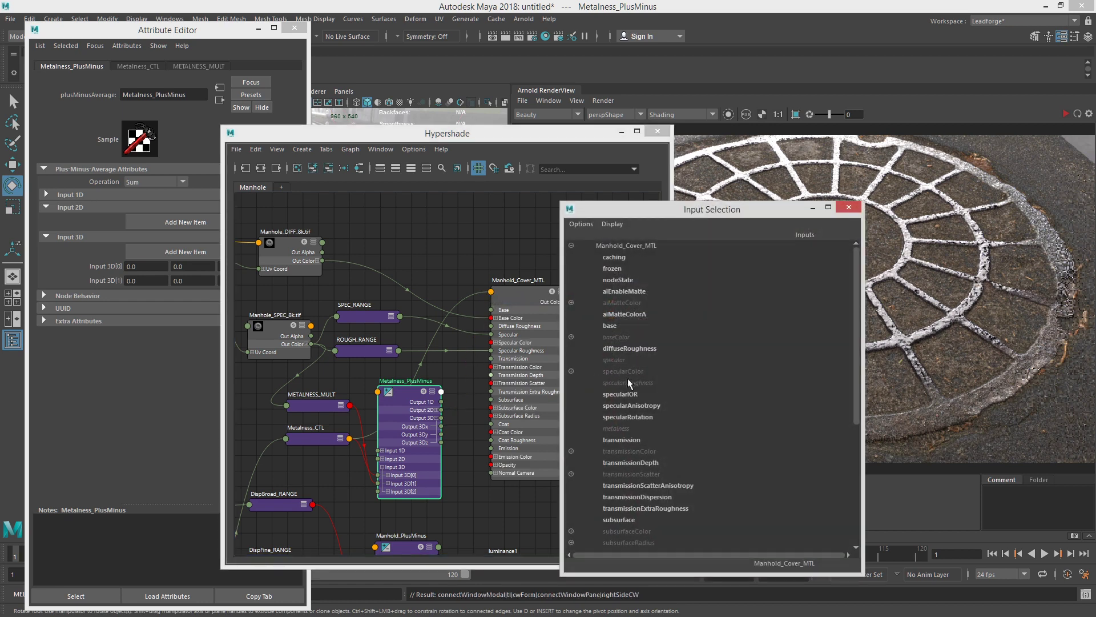
click(629, 428)
alt+middle_drag(407, 394, 446, 392)
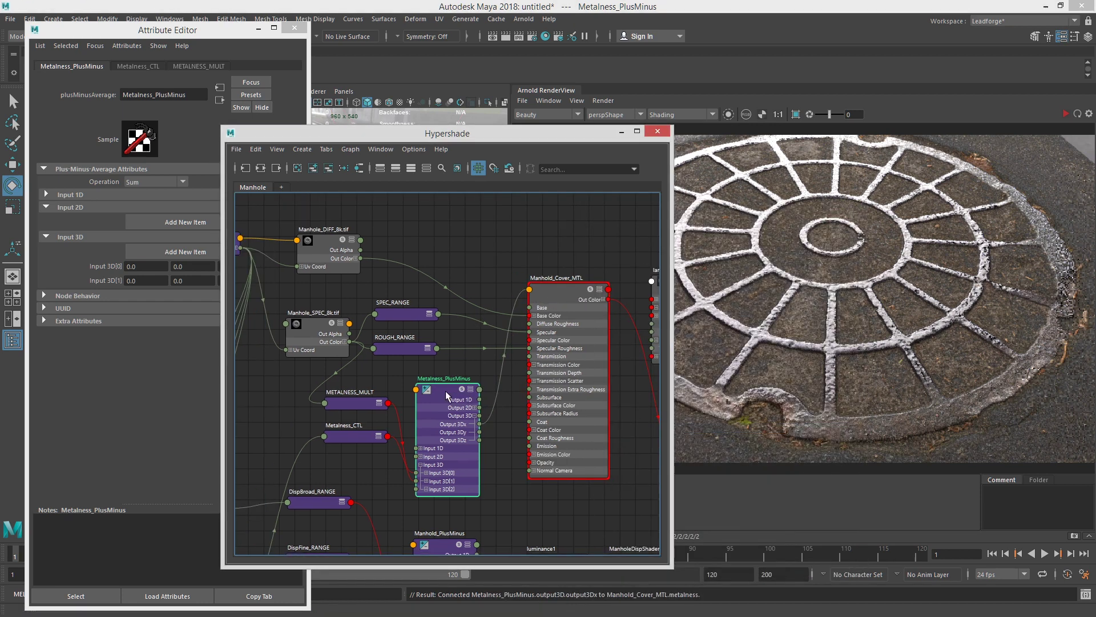
Step: Collapse Metalness_PlusMinus beside its two input nodes and run the Arnold render with only the selected node isolated
key(1)
drag(432, 393, 425, 420)
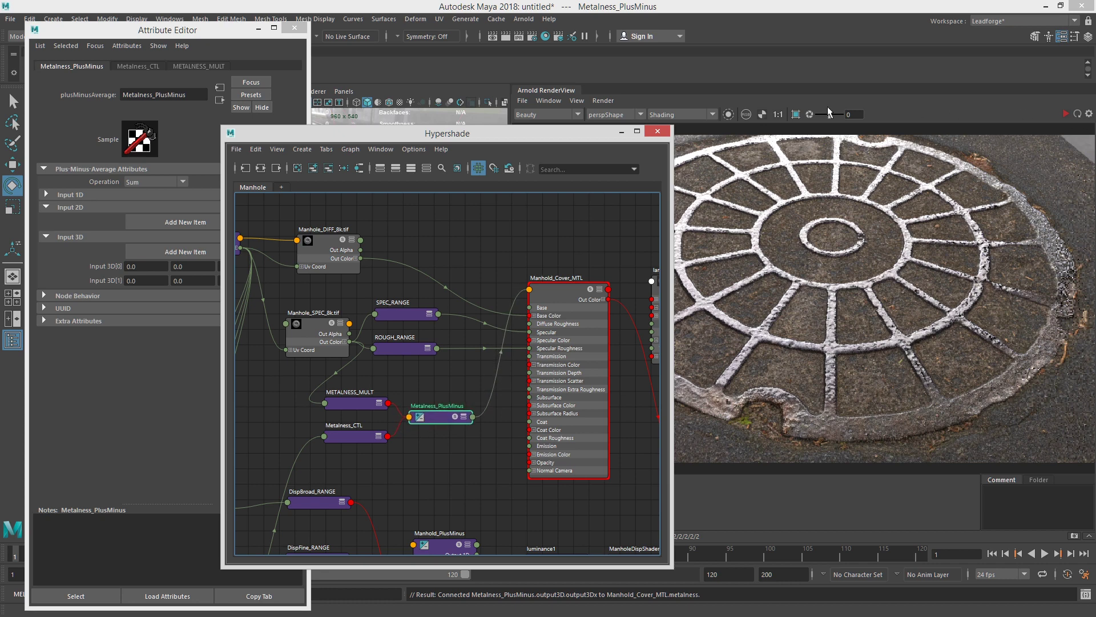
click(729, 114)
click(1064, 112)
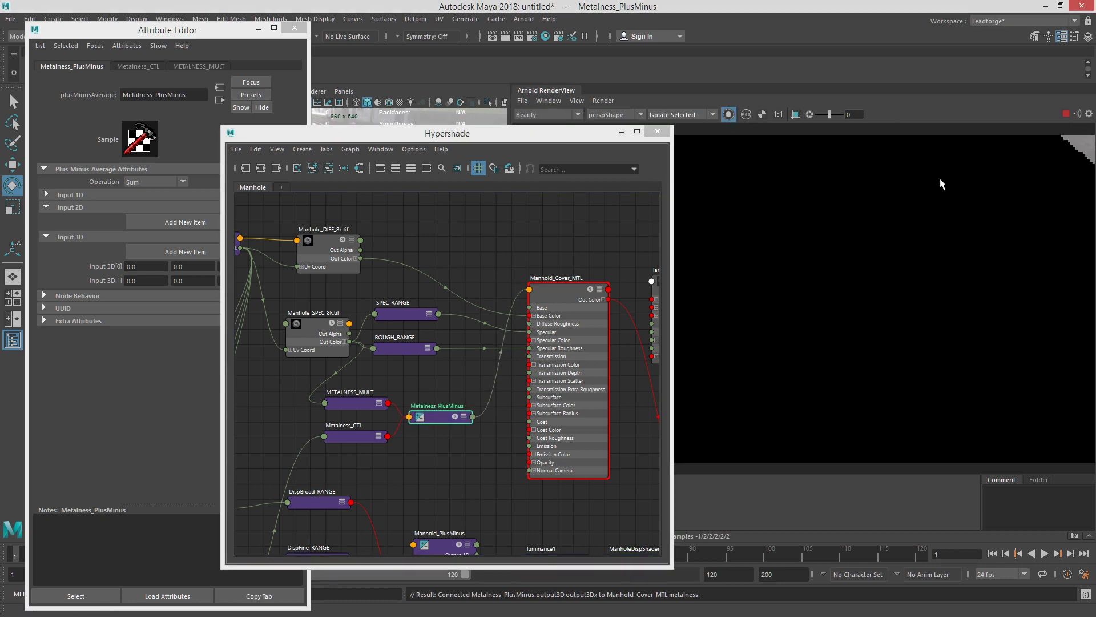
click(482, 419)
click(437, 420)
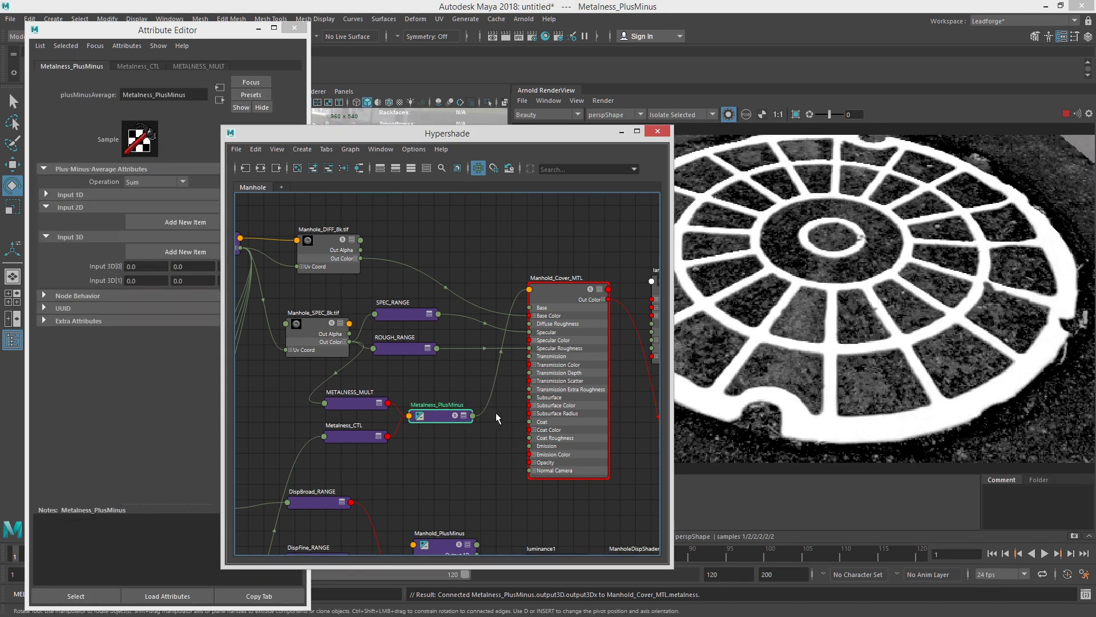
Step: Try Subtract as the Operation of Metalness_PlusMinus, and set it to Average instead
alt+middle_drag(375, 384, 431, 389)
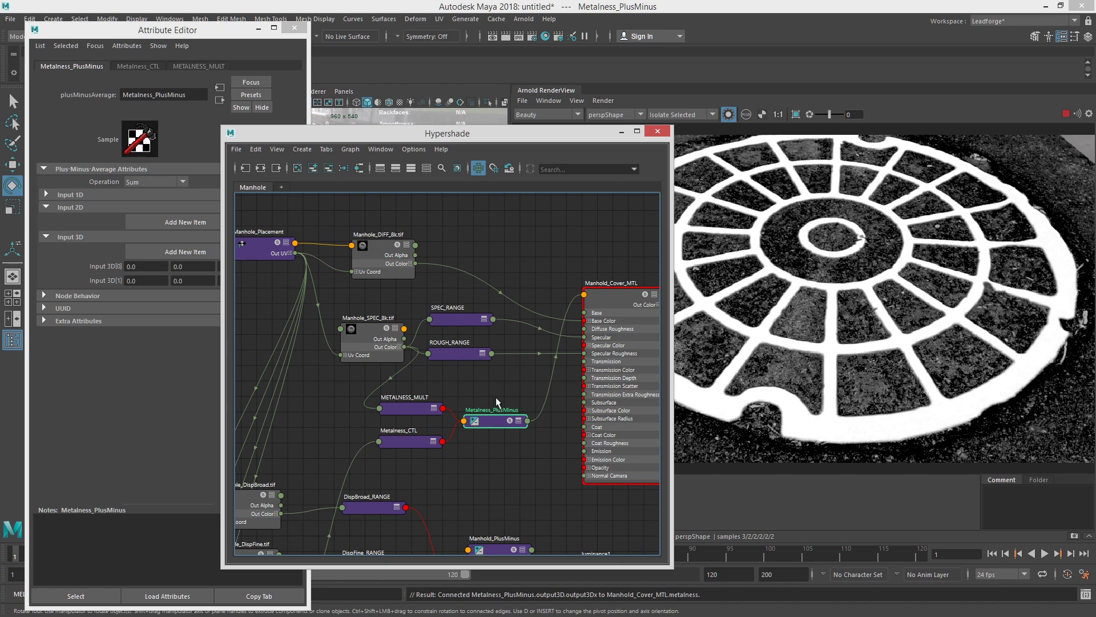
double_click(491, 420)
click(143, 181)
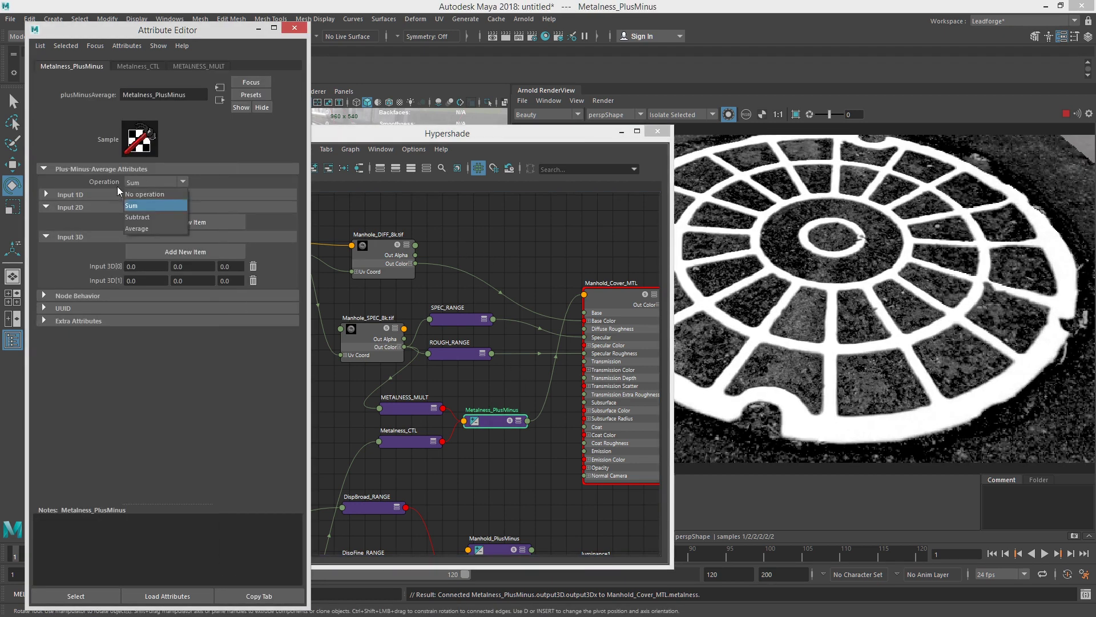
click(139, 217)
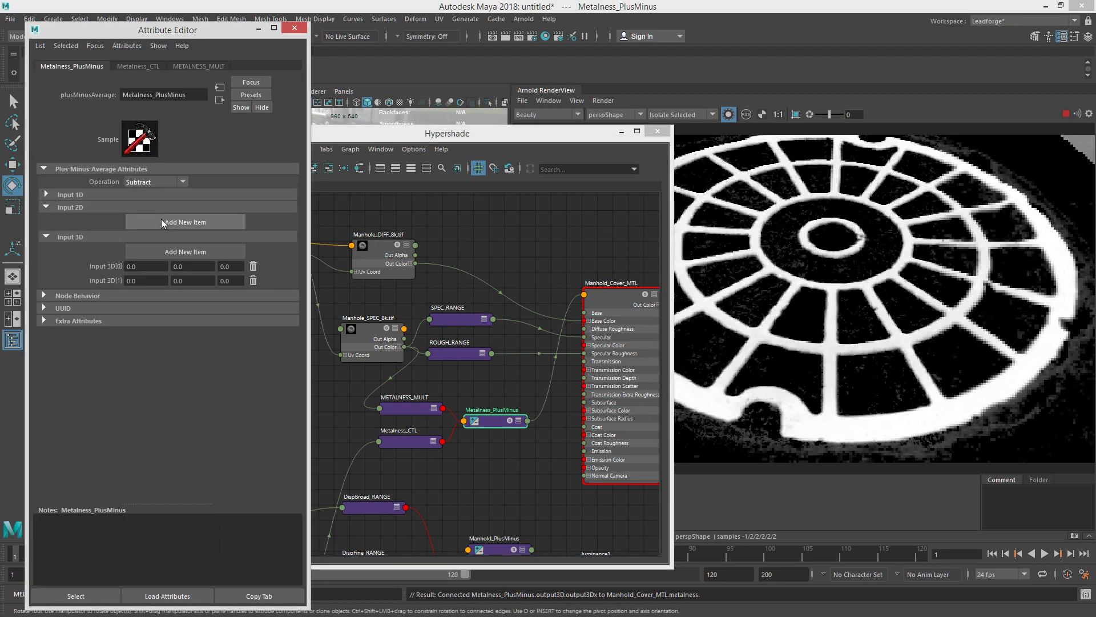
click(146, 183)
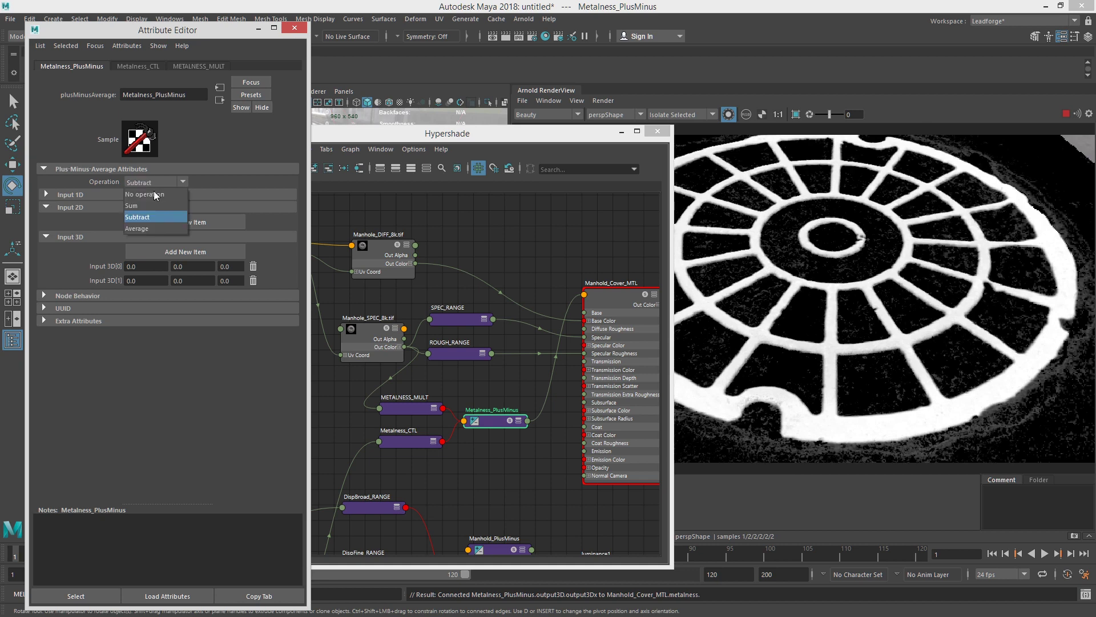
click(152, 227)
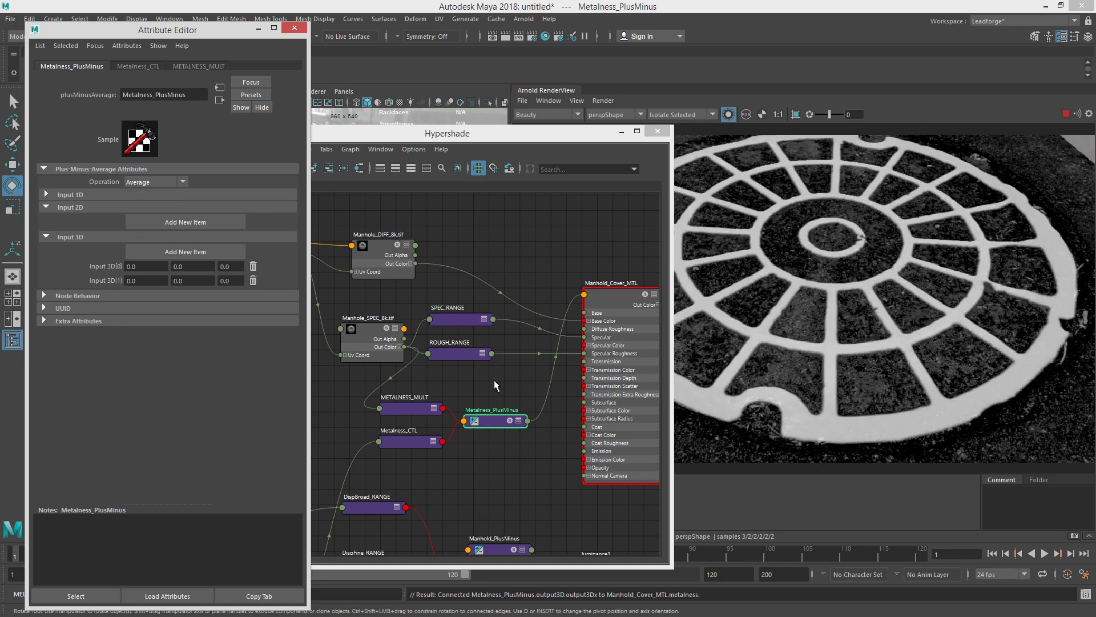
Step: Compare METALNESS_MULT with Metalness_PlusMinus in the isolated render, with the Hypershade moved clear of the image
click(409, 415)
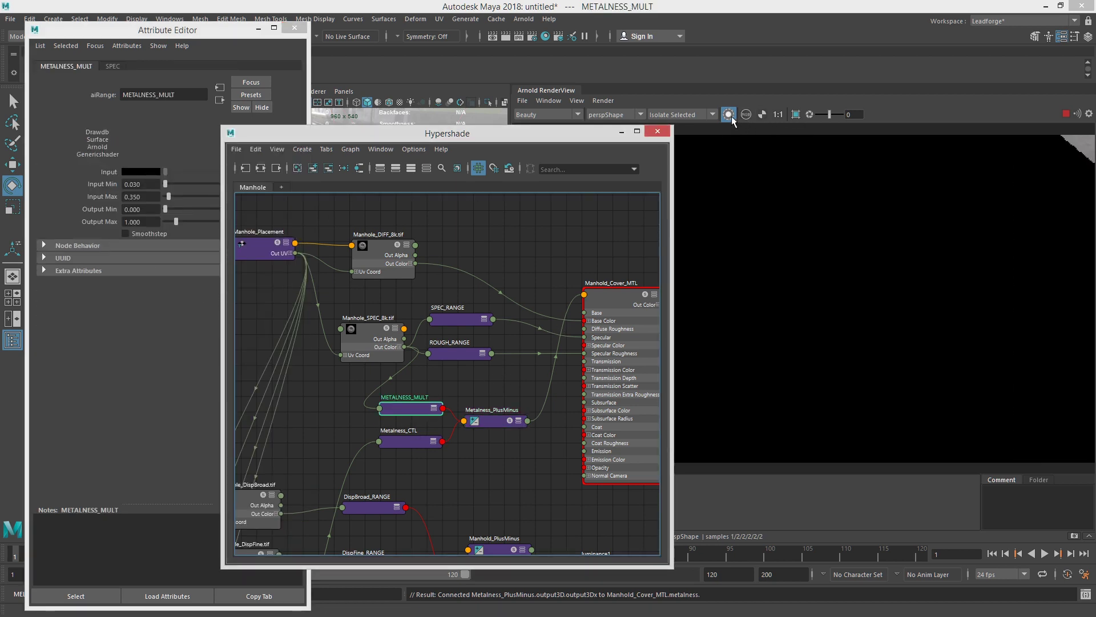
click(498, 414)
drag(498, 127, 314, 115)
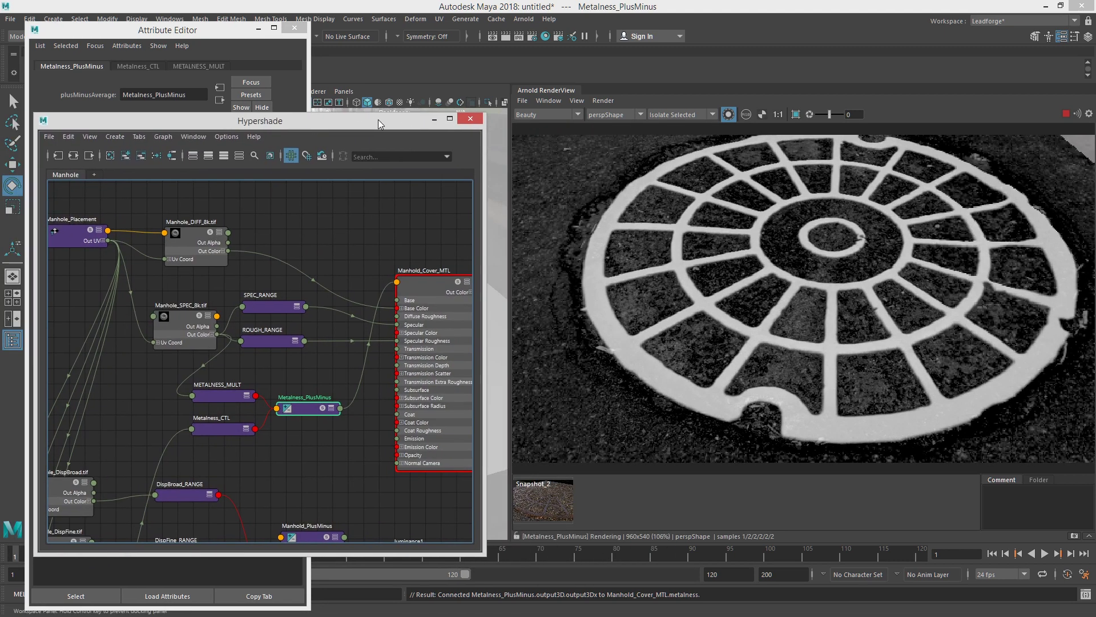
click(518, 536)
Step: Raise METALNESS_MULT's Input Max and set its Input Min to 0.290
drag(366, 121, 597, 118)
drag(540, 409, 551, 404)
click(450, 394)
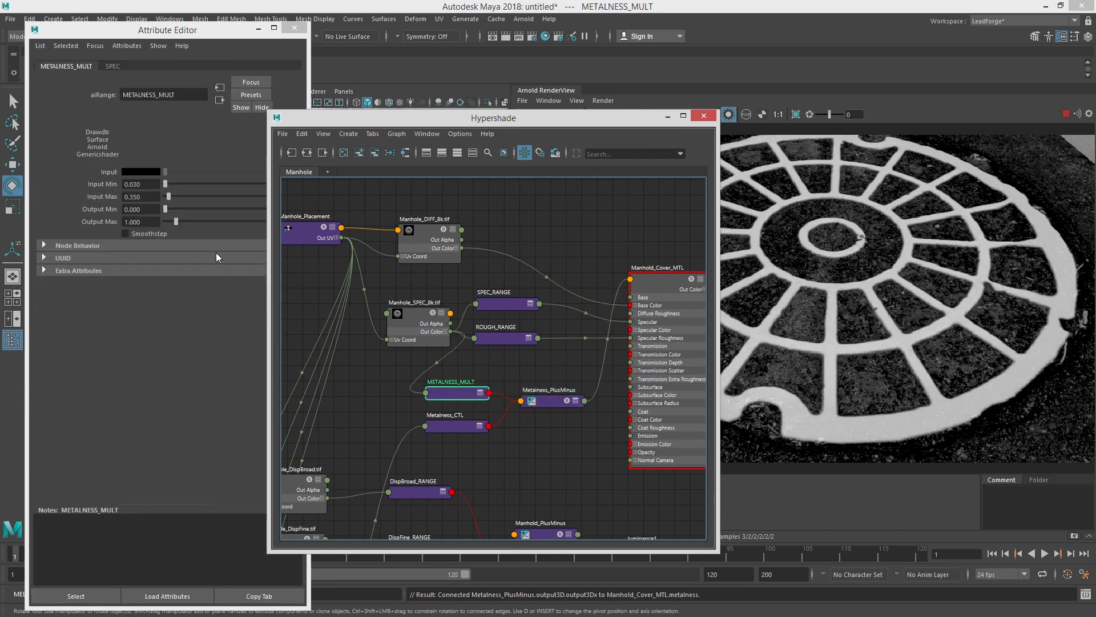
drag(168, 196, 172, 197)
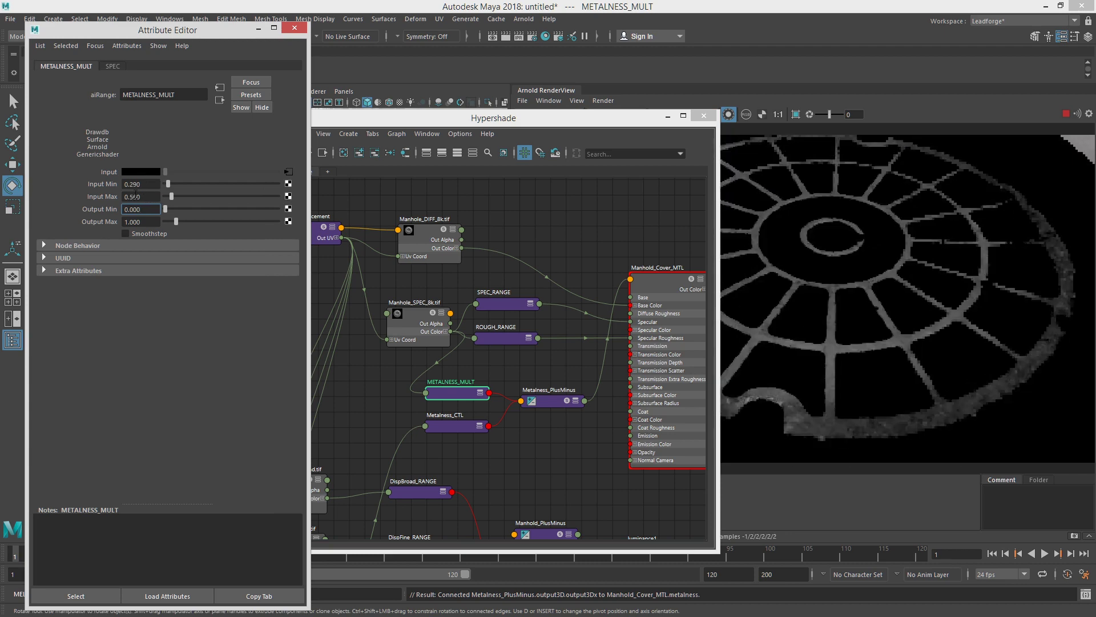
Step: Turn off the isolated shading and examine the fully shaded manhole from several low camera angles
drag(685, 119, 476, 105)
click(728, 114)
alt+drag(824, 245, 679, 117)
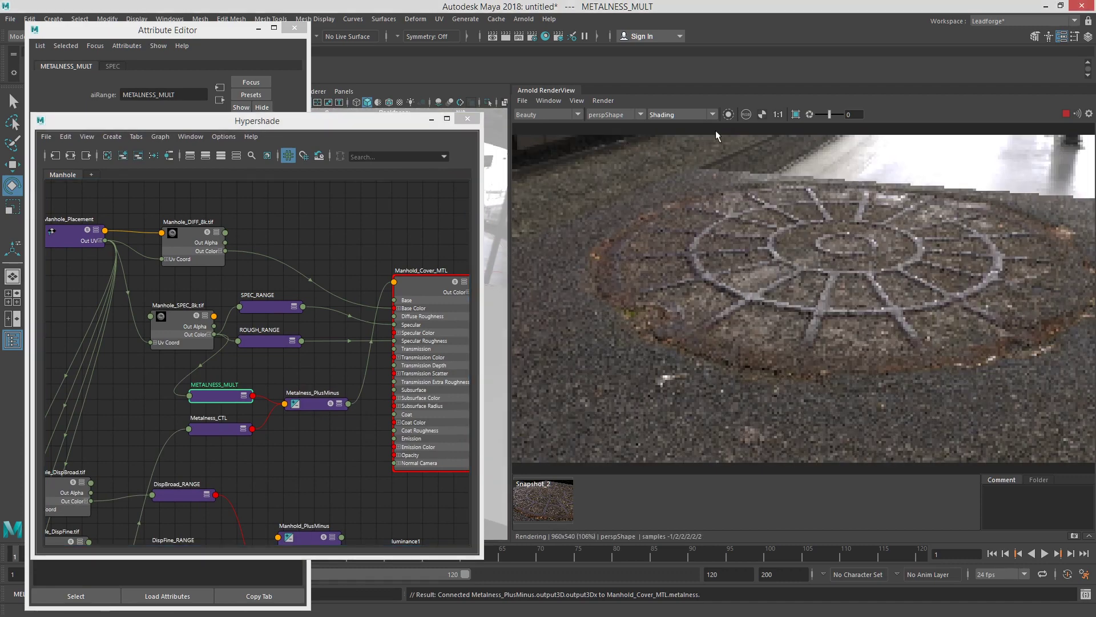
alt+drag(837, 293, 910, 319)
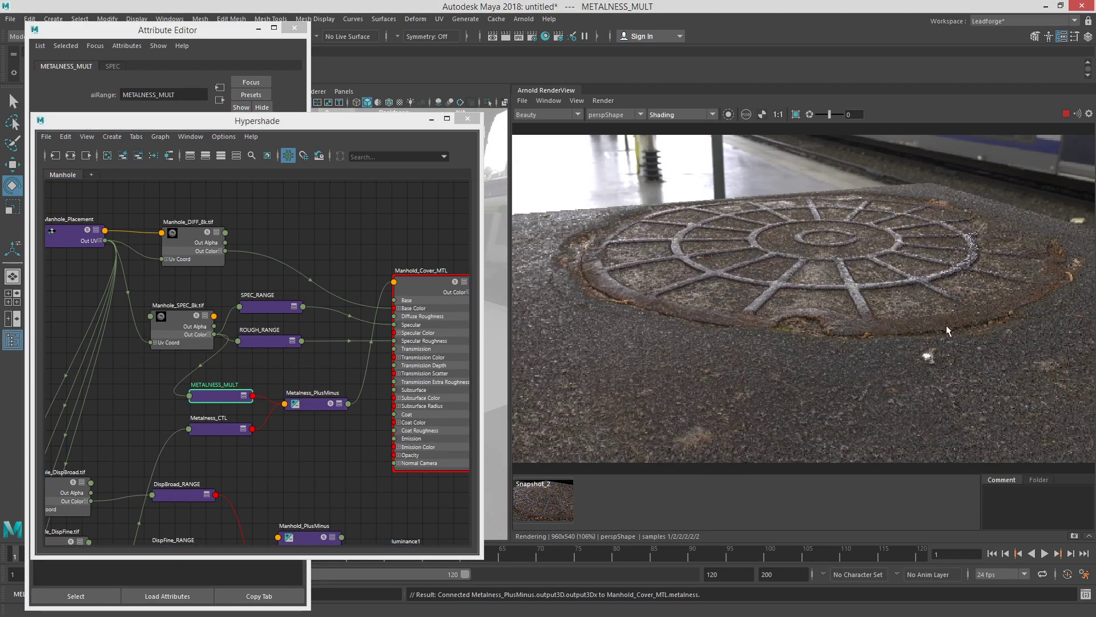
alt+drag(828, 283, 931, 327)
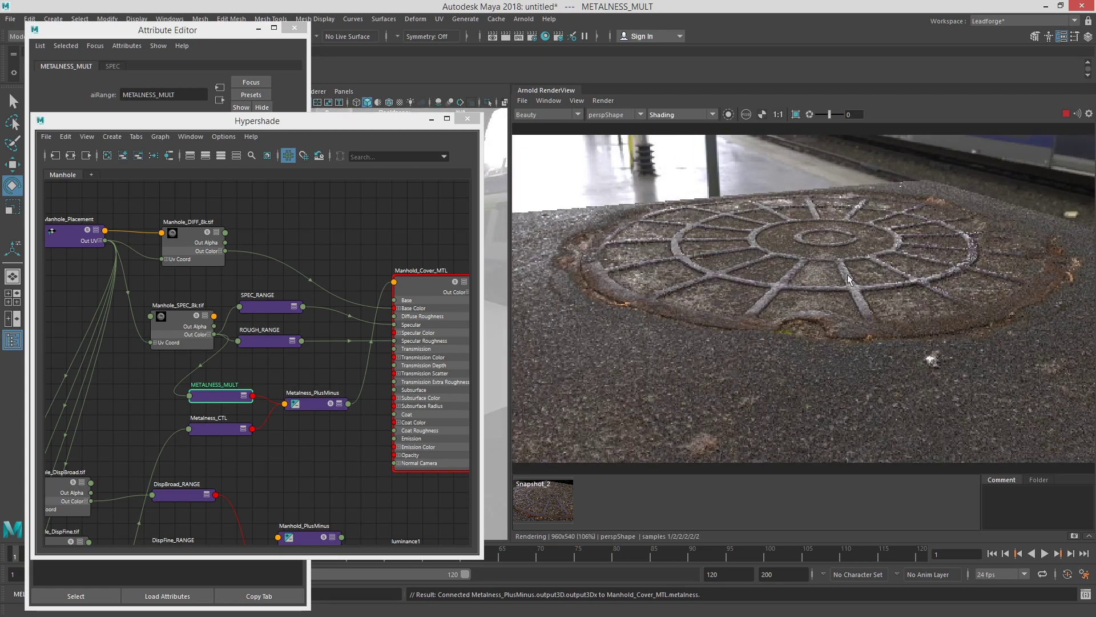
alt+drag(878, 242, 873, 297)
scroll(872, 297, down, 3)
alt+drag(787, 247, 776, 212)
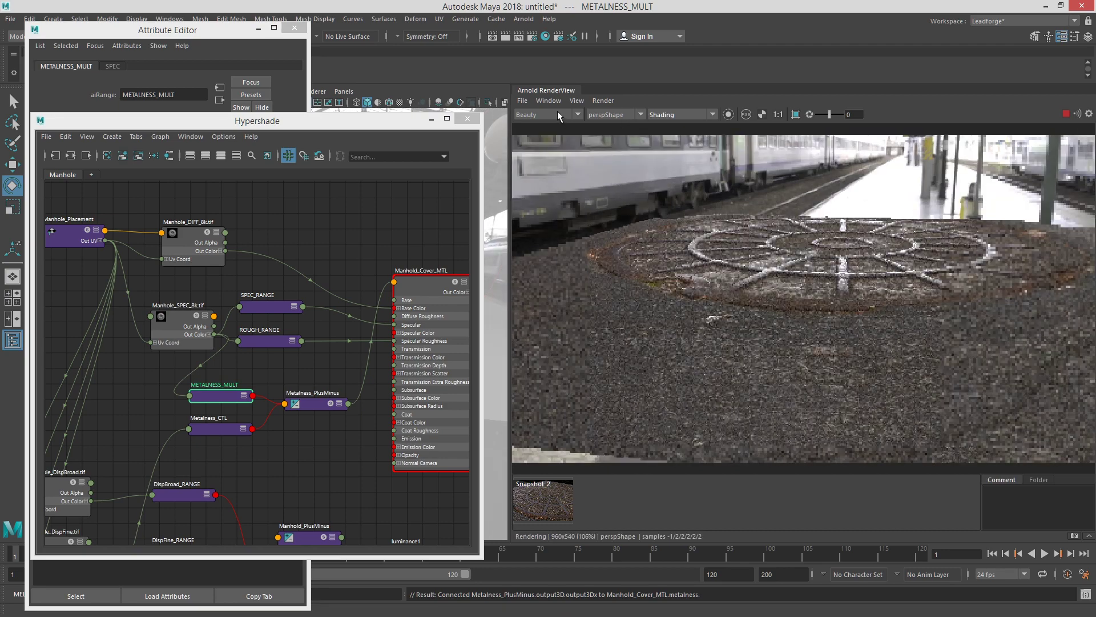
Step: Check the specular_direct AOV from another camera angle and return the render display to Beauty
click(557, 114)
click(553, 145)
alt+drag(843, 272, 866, 303)
click(562, 114)
click(563, 125)
Step: Adjust ROUGH_RANGE's Input Max slightly and orbit the rendered view to judge the specular roughness
alt+middle_drag(268, 329, 272, 332)
click(272, 332)
drag(289, 123, 525, 145)
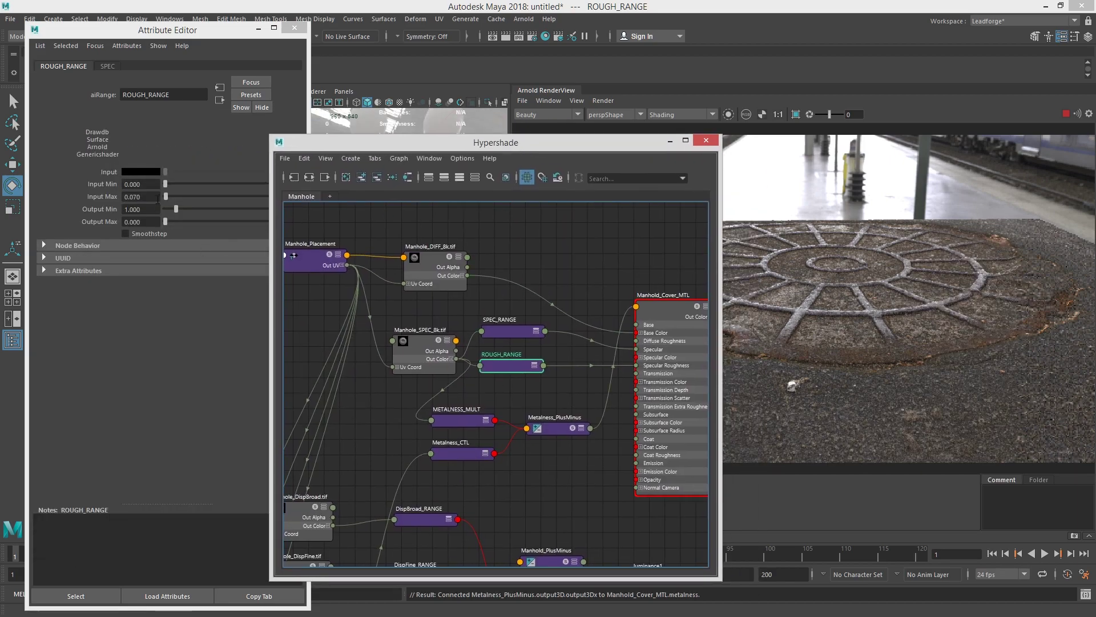
drag(166, 196, 167, 196)
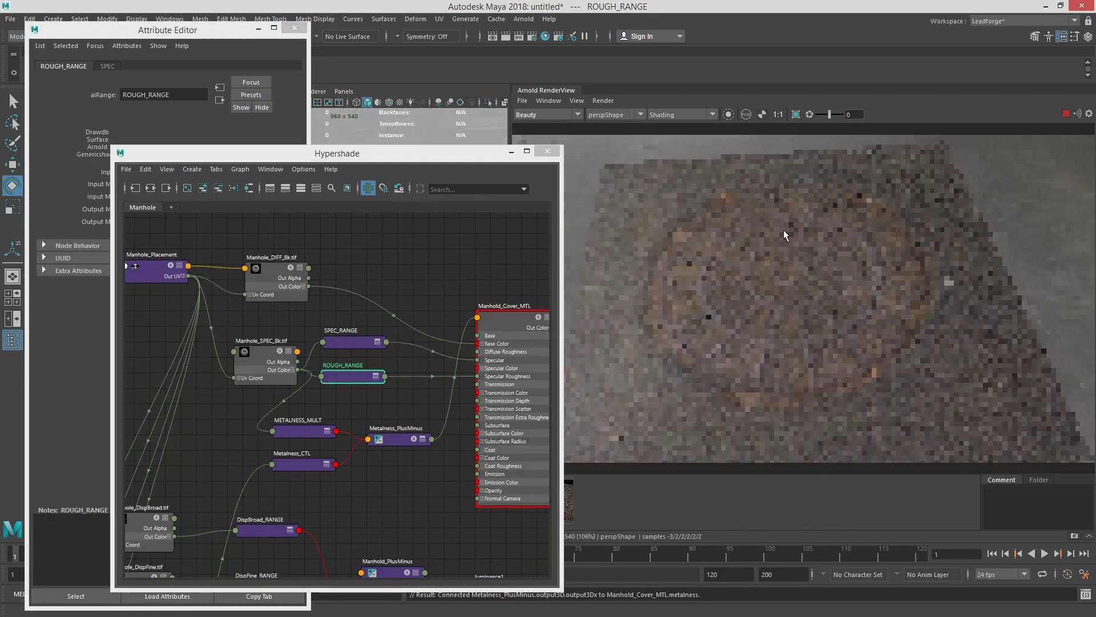
alt+drag(784, 230, 810, 311)
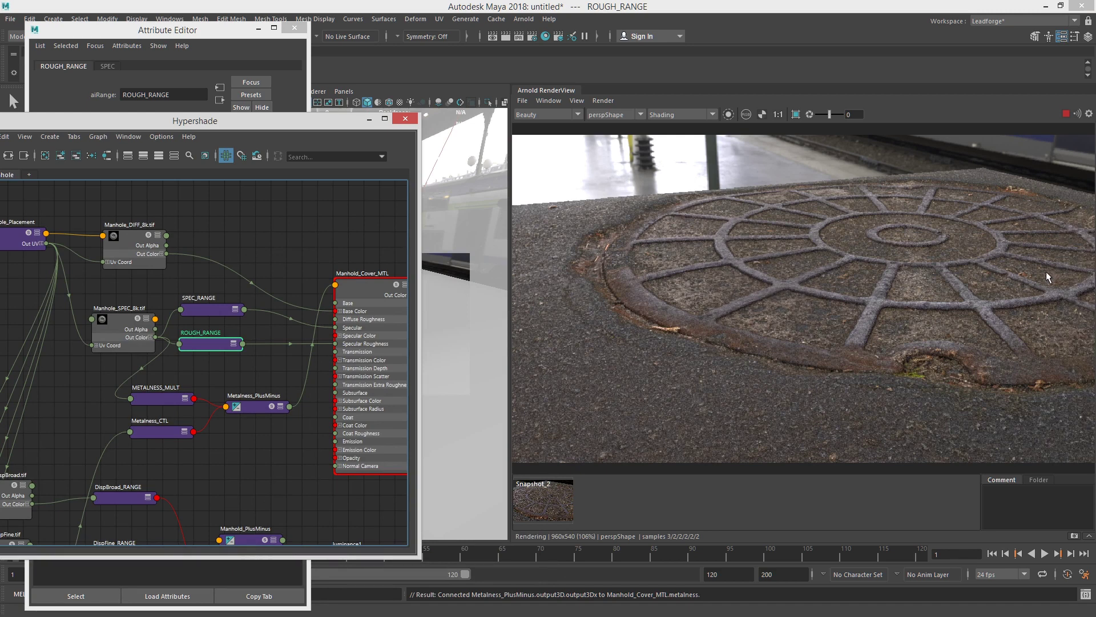
Step: Stop the render and set the image size preset to HD_1080 in the Render Settings
click(1063, 113)
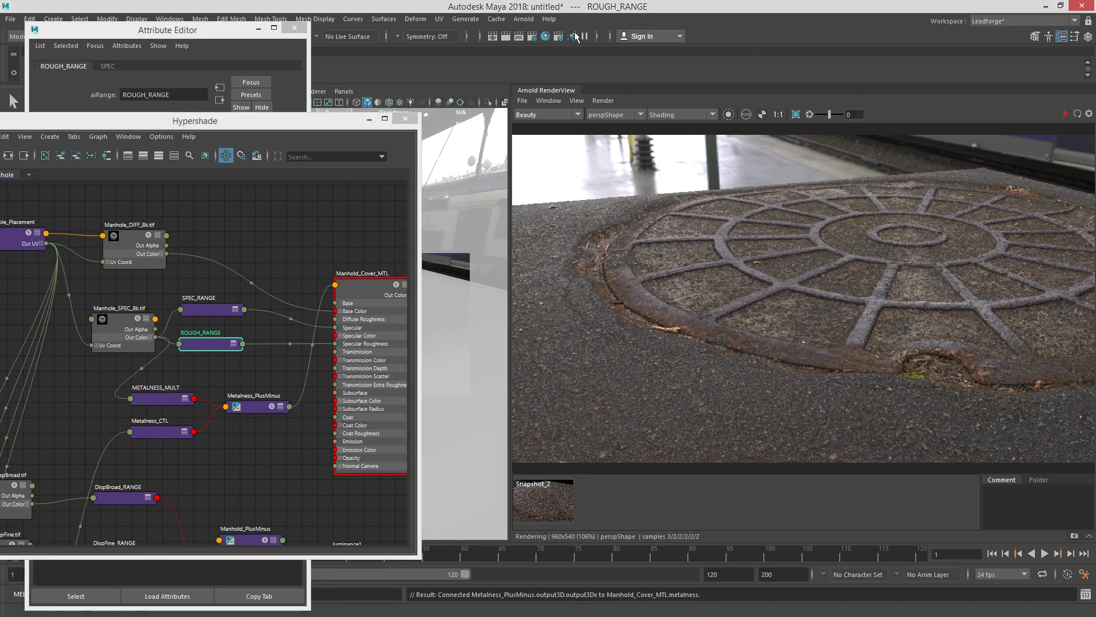
click(532, 36)
click(420, 162)
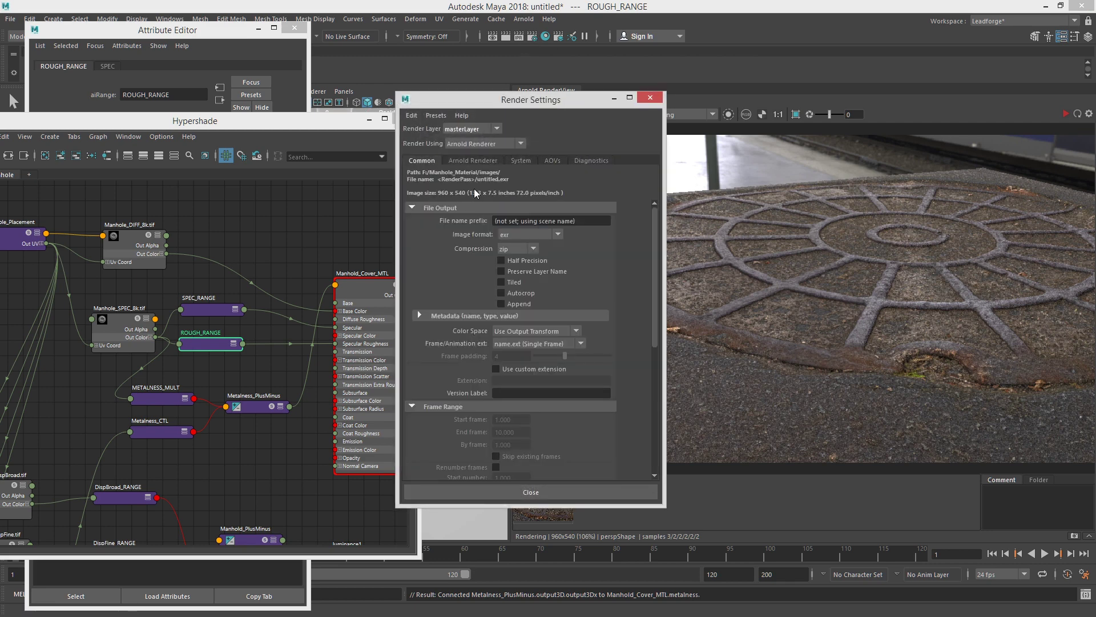
scroll(638, 292, down, 10)
click(559, 326)
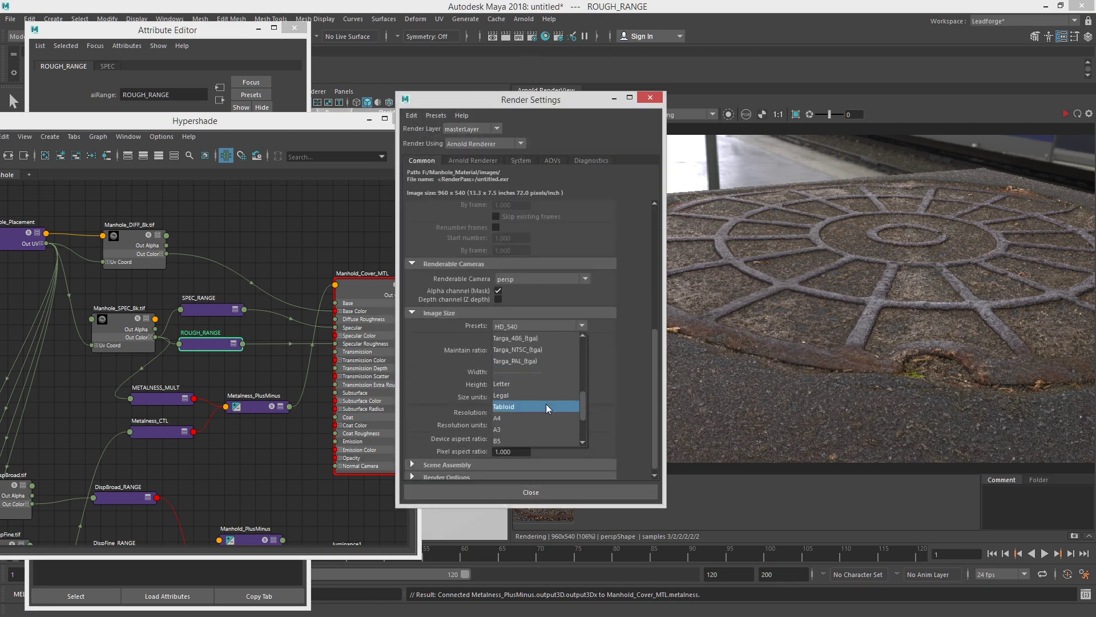
scroll(539, 383, up, 3)
click(536, 395)
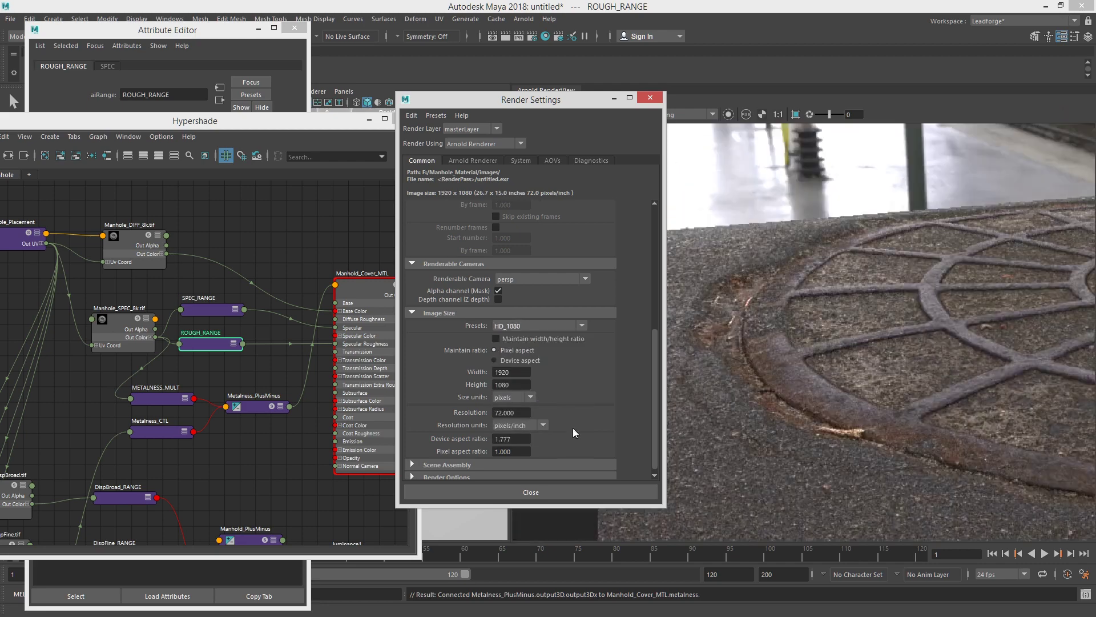
click(576, 491)
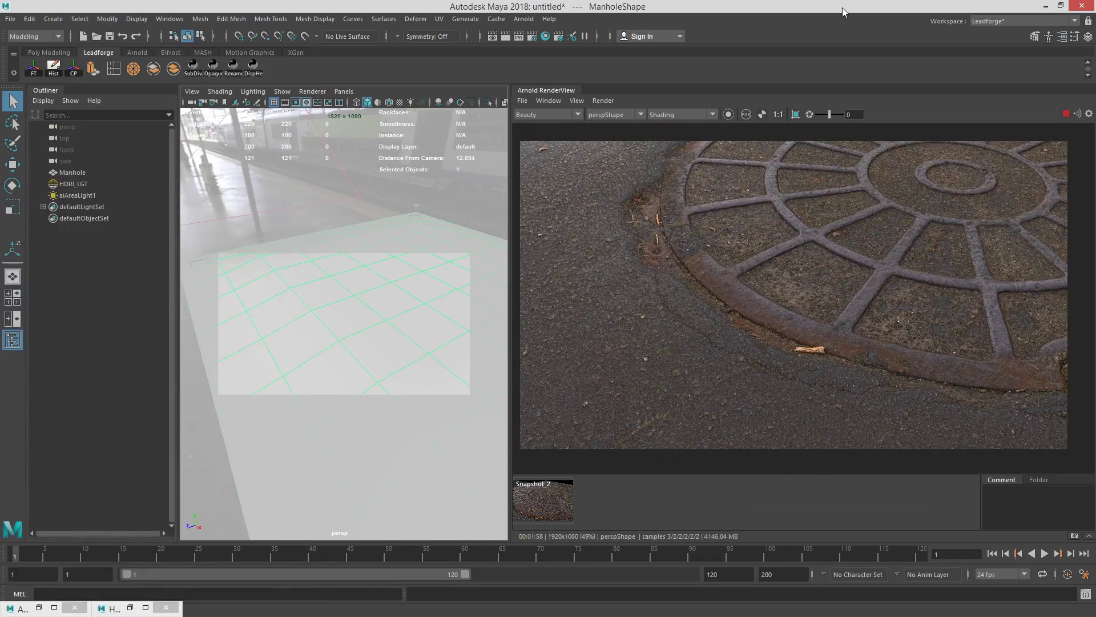
Step: Stop the HD render and widen the Arnold RenderView across the viewport to inspect the manhole's rim up close
click(1063, 115)
drag(508, 263, 184, 260)
scroll(581, 336, up, 2)
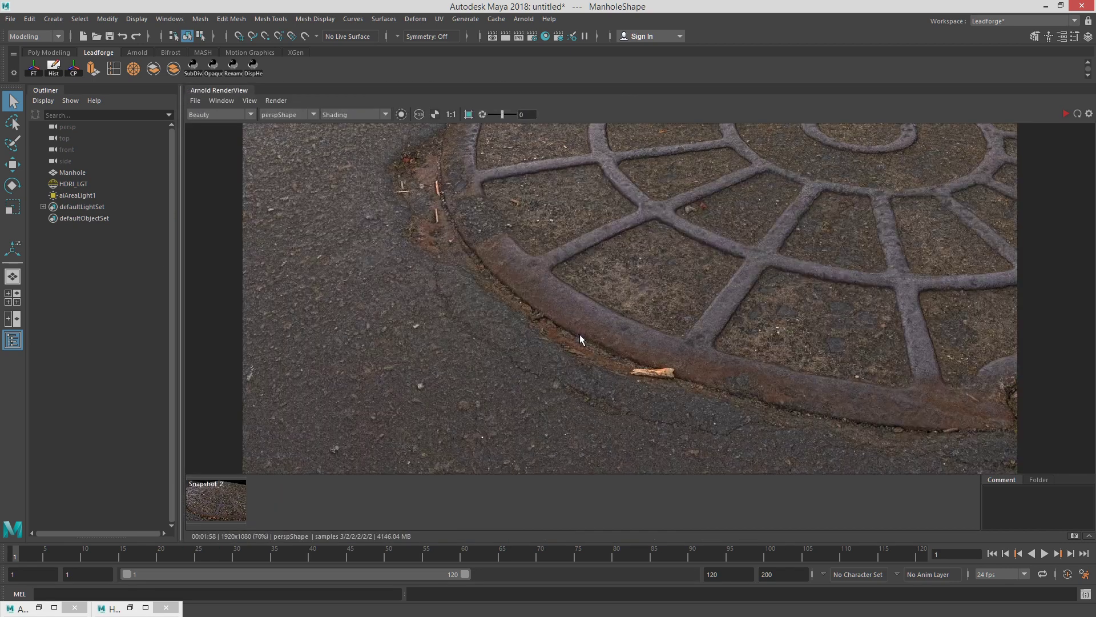
scroll(578, 326, up, 2)
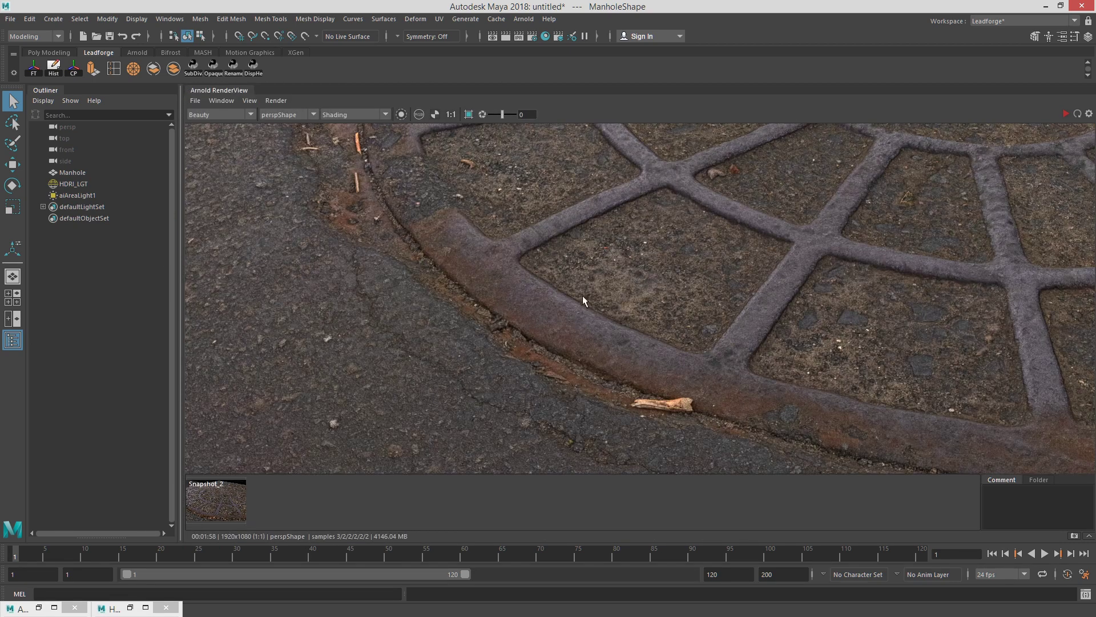
middle_drag(395, 262, 570, 407)
middle_drag(580, 303, 595, 389)
middle_drag(774, 382, 594, 223)
Step: Review the diffuse_albedo, diffuse_direct and specular_direct AOVs one by one and return the display to Beauty
click(242, 114)
click(234, 132)
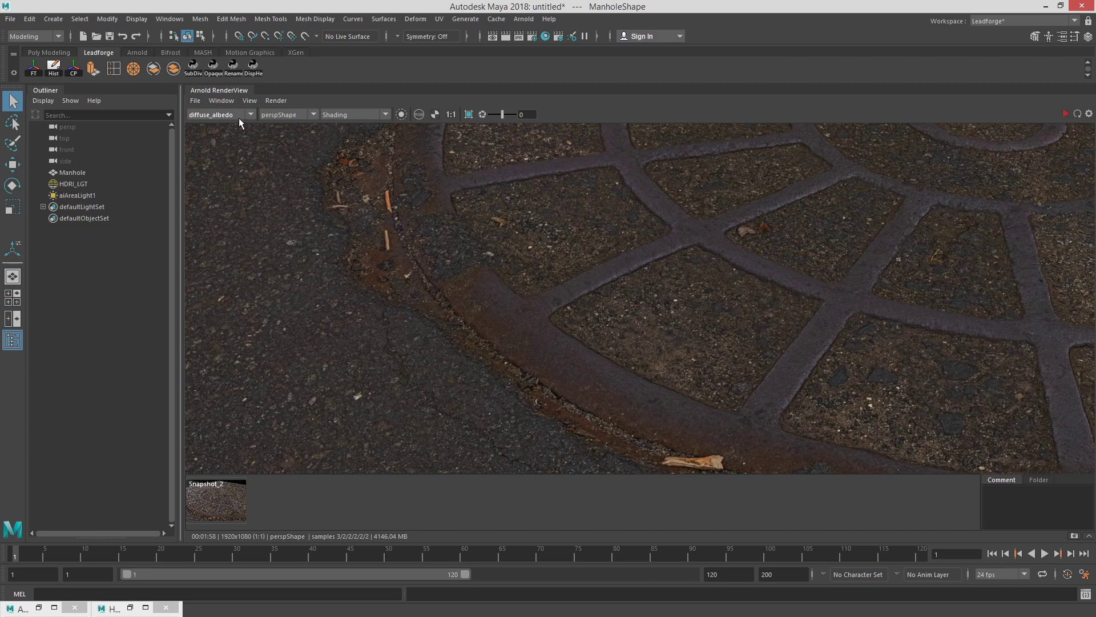
click(240, 116)
click(231, 140)
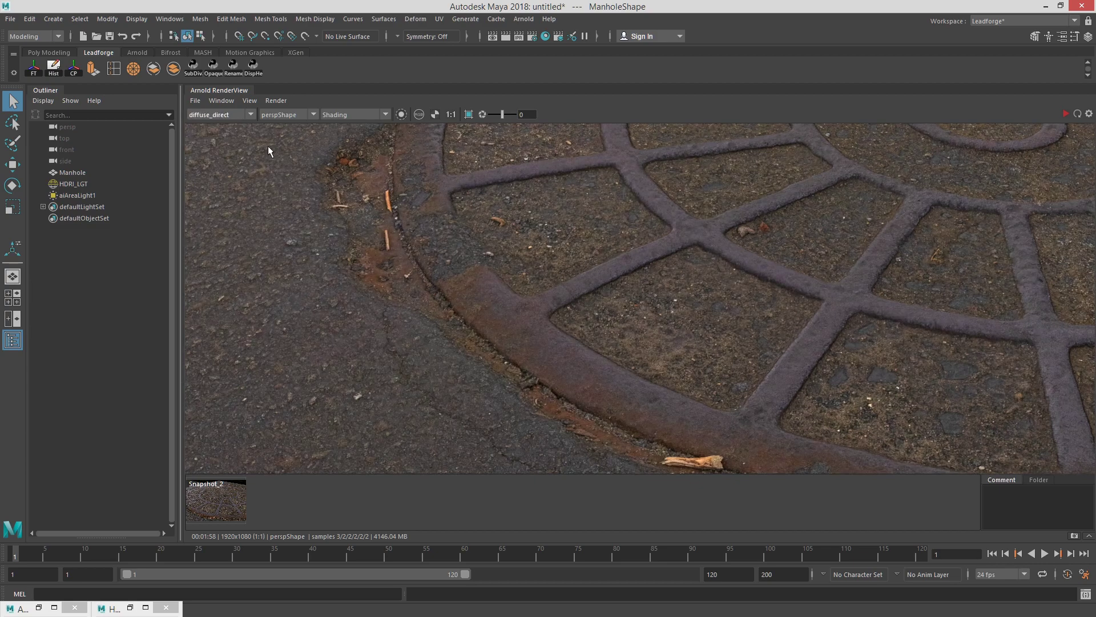
click(235, 115)
click(237, 146)
scroll(514, 280, down, 3)
middle_drag(675, 276, 555, 229)
click(239, 115)
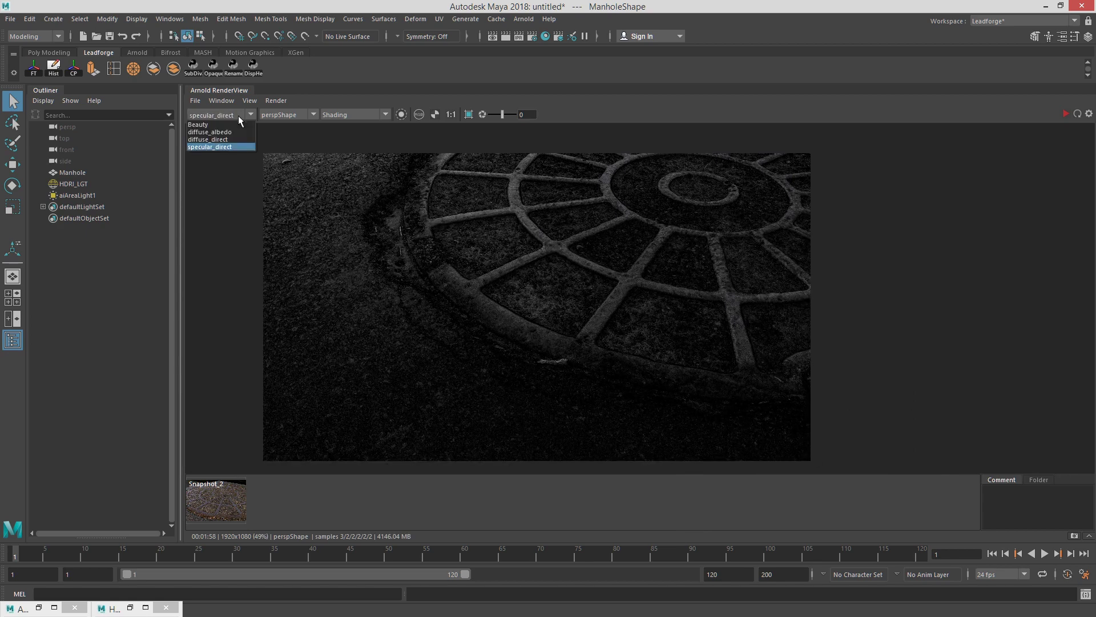
click(238, 114)
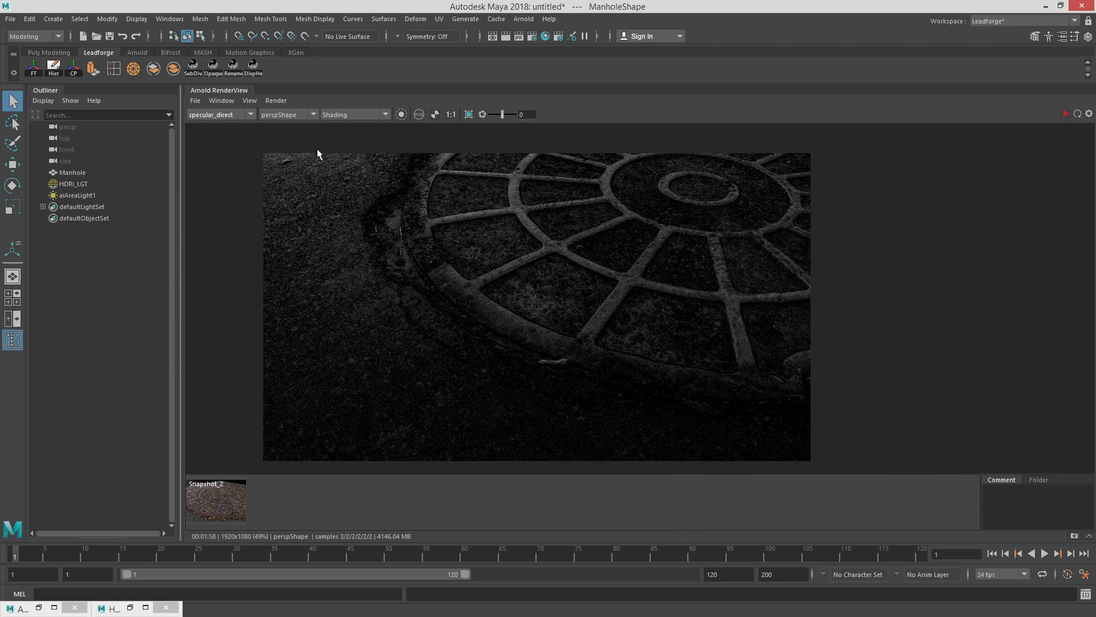
click(235, 119)
click(231, 122)
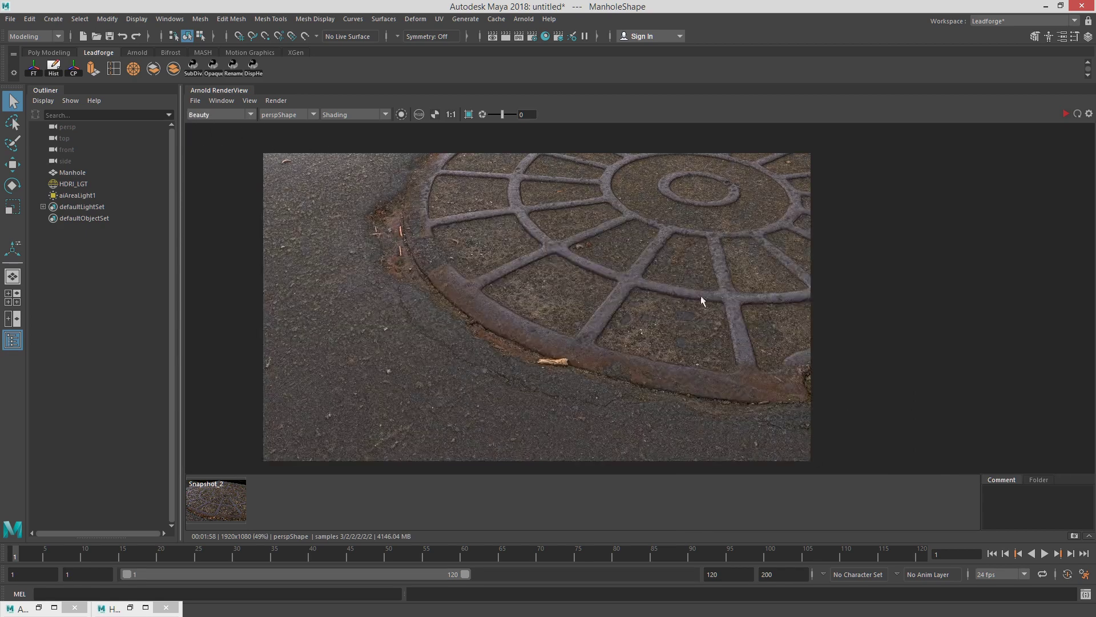
Step: Examine the Beauty render up close across the asphalt, rusty rim, metal spokes and centre ring
scroll(636, 310, up, 4)
middle_drag(764, 285, 614, 263)
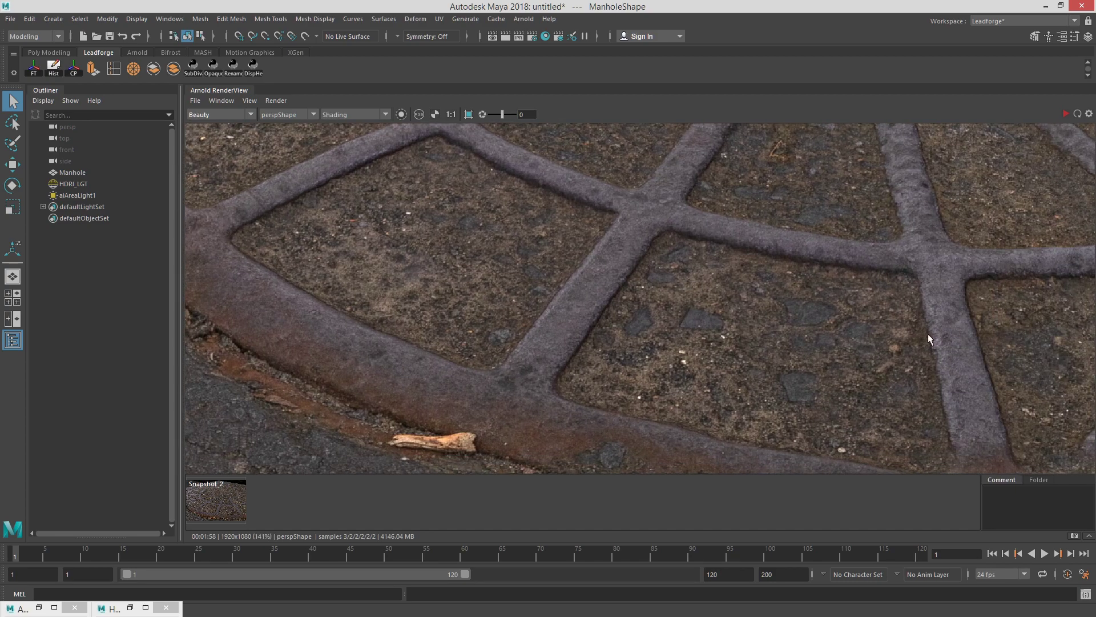
middle_drag(926, 336, 534, 281)
scroll(528, 285, down, 1)
middle_drag(302, 295, 904, 285)
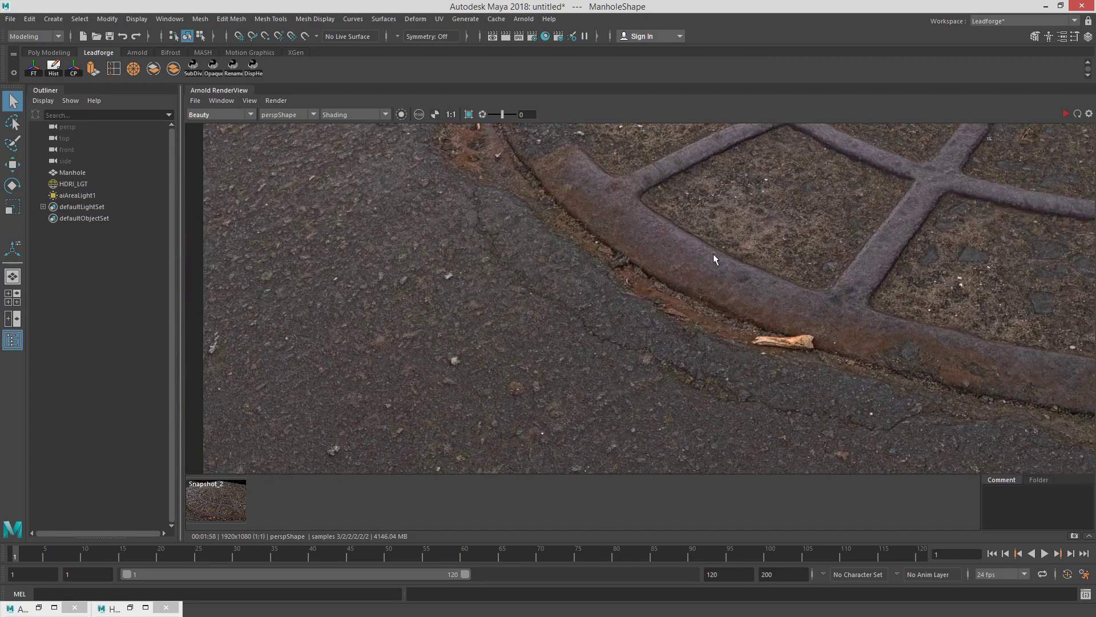
scroll(810, 354, down, 3)
middle_drag(563, 280, 664, 316)
middle_drag(808, 323, 343, 258)
middle_drag(747, 274, 531, 296)
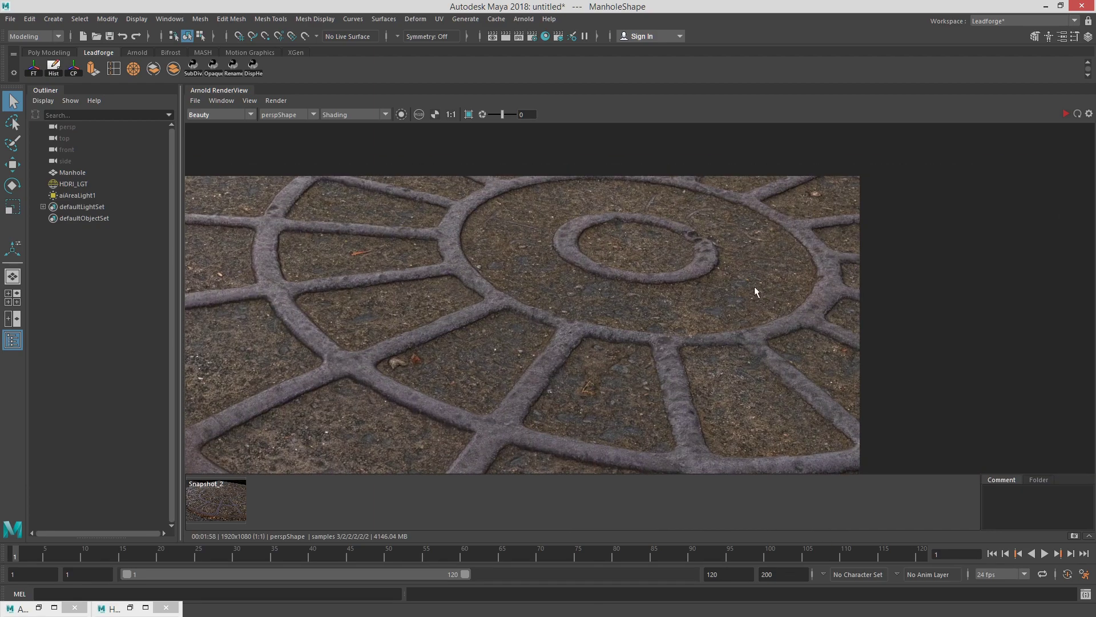
scroll(509, 345, down, 1)
middle_drag(454, 360, 860, 253)
middle_drag(841, 316, 727, 228)
scroll(681, 258, down, 2)
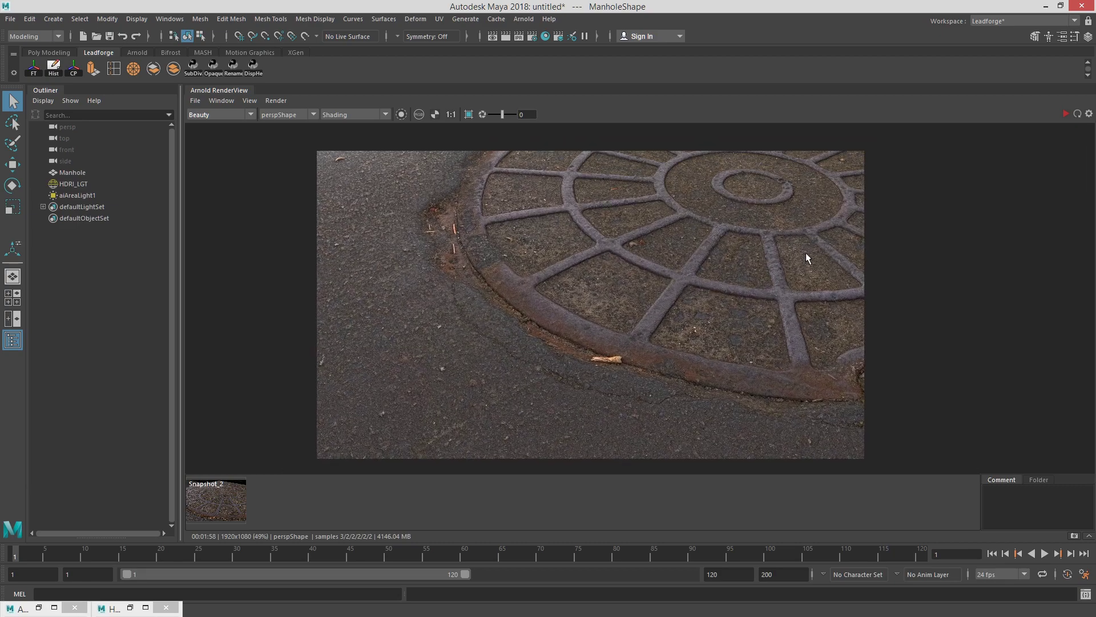
Step: Compare the specular_direct and diffuse_direct AOVs of the HD render with Beauty, and reframe the camera on the whole manhole
scroll(637, 396, up, 4)
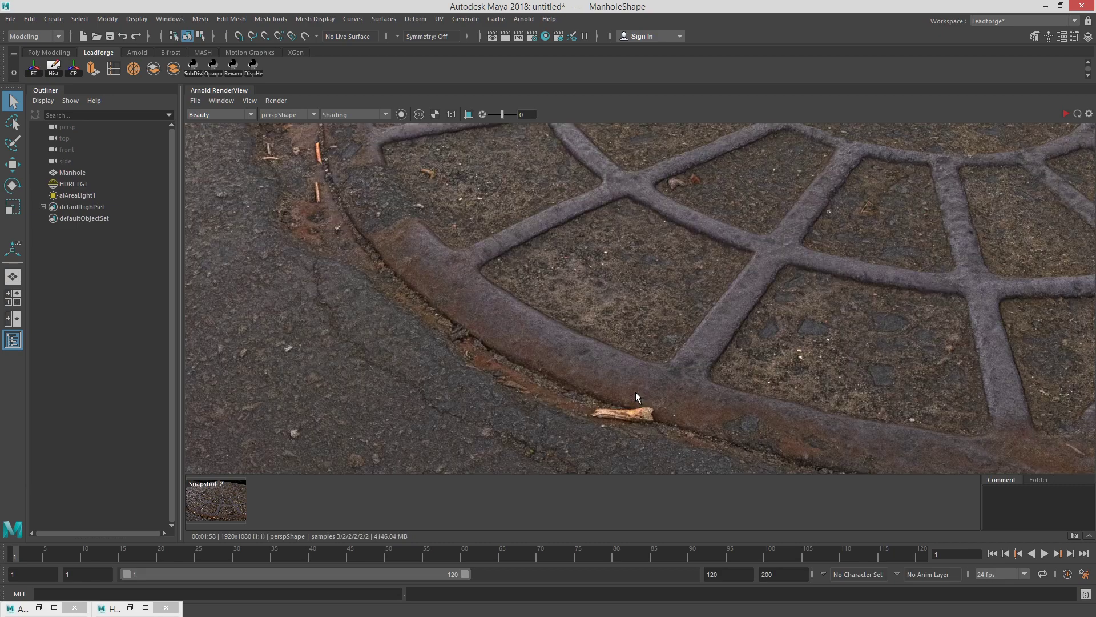
click(224, 117)
click(228, 144)
scroll(656, 328, down, 3)
click(234, 115)
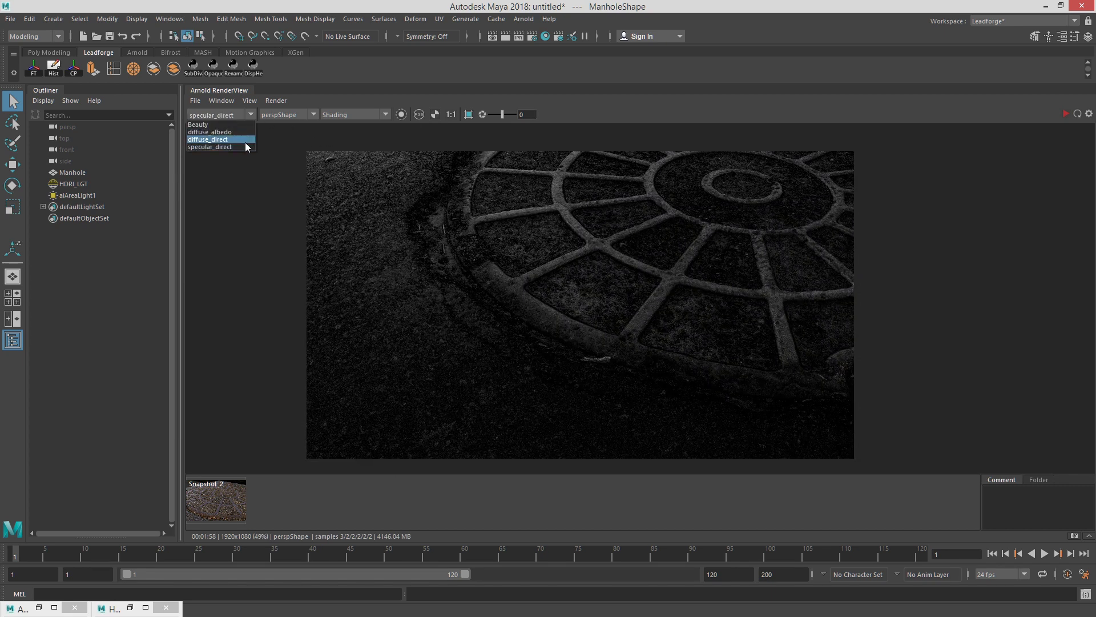
click(245, 141)
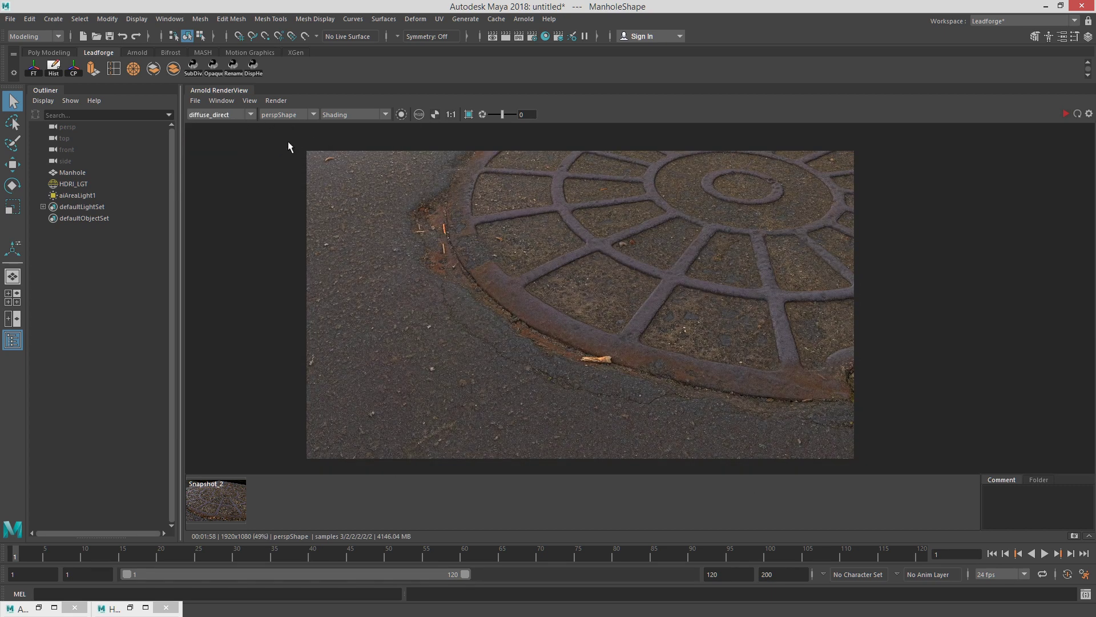
click(231, 115)
click(236, 124)
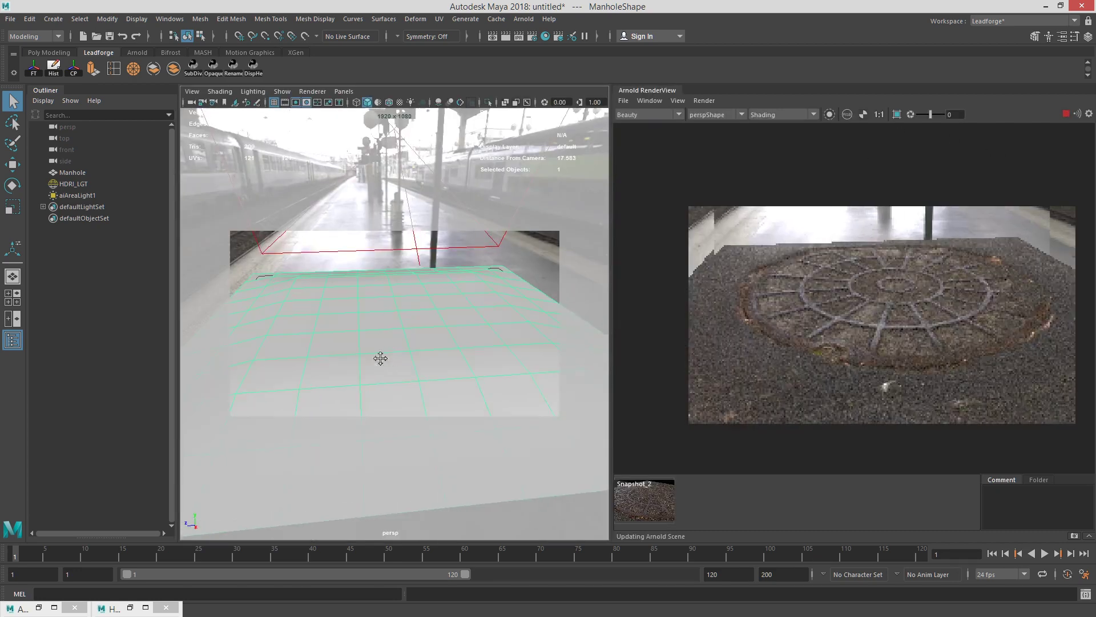
alt+middle_drag(384, 358, 374, 381)
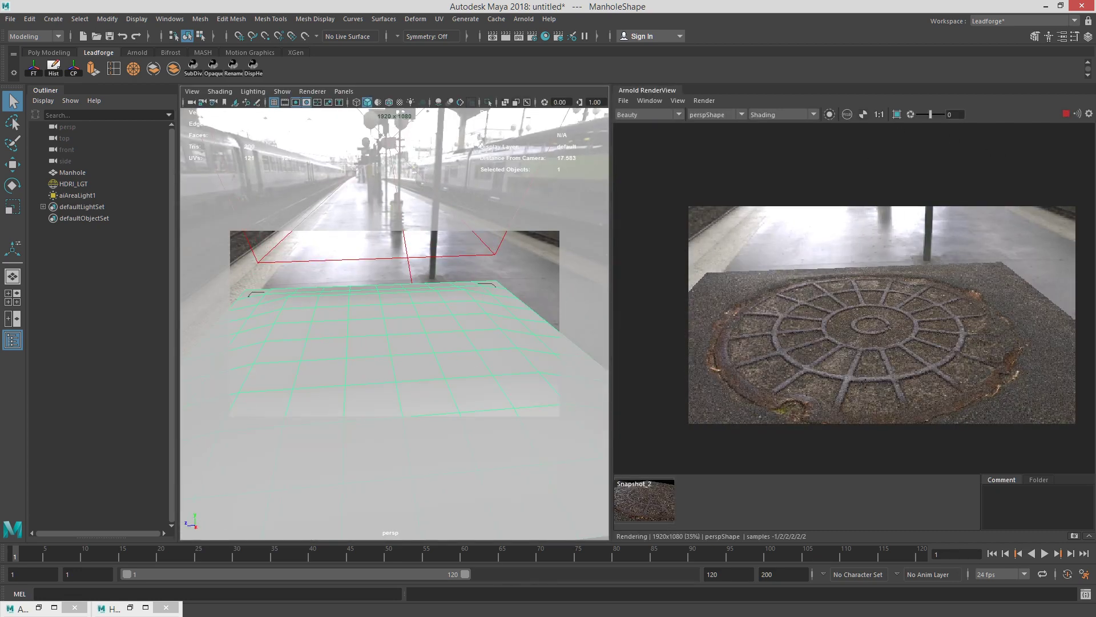
Step: Switch to the browser and look through the CG and VFX tutorials in the YouTube channel's full video list
drag(1095, 75, 573, 3)
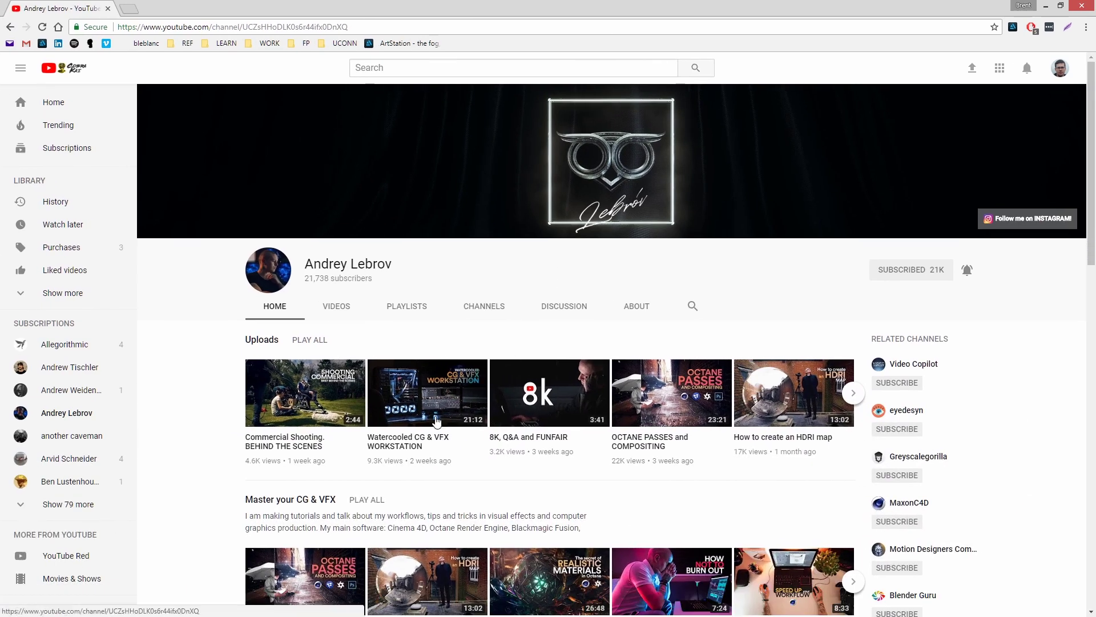
scroll(496, 424, down, 3)
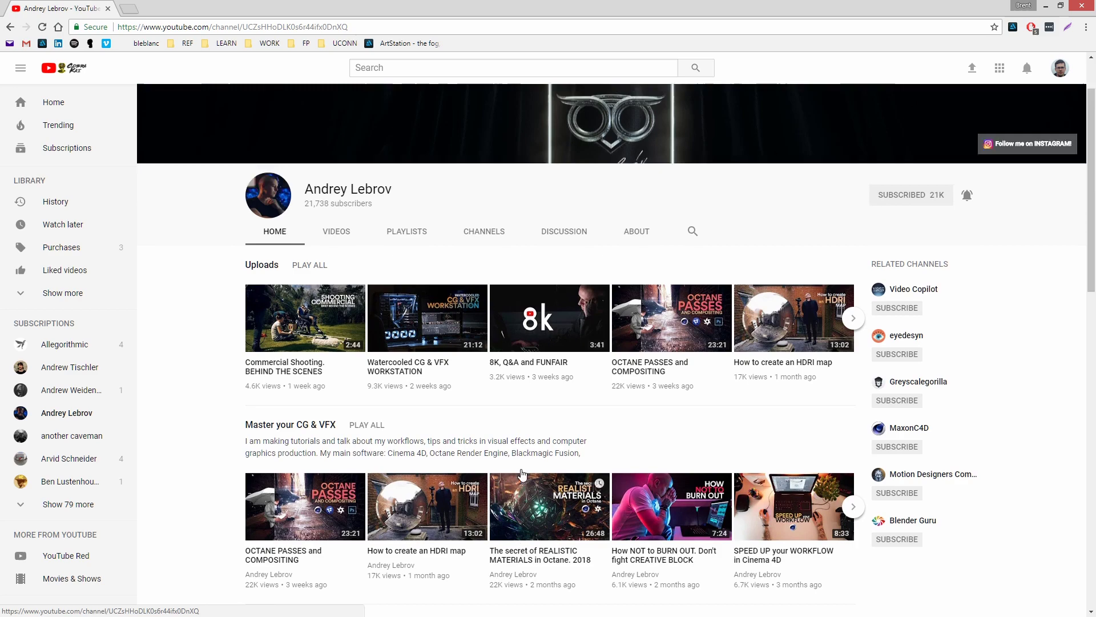
scroll(514, 445, up, 3)
click(358, 310)
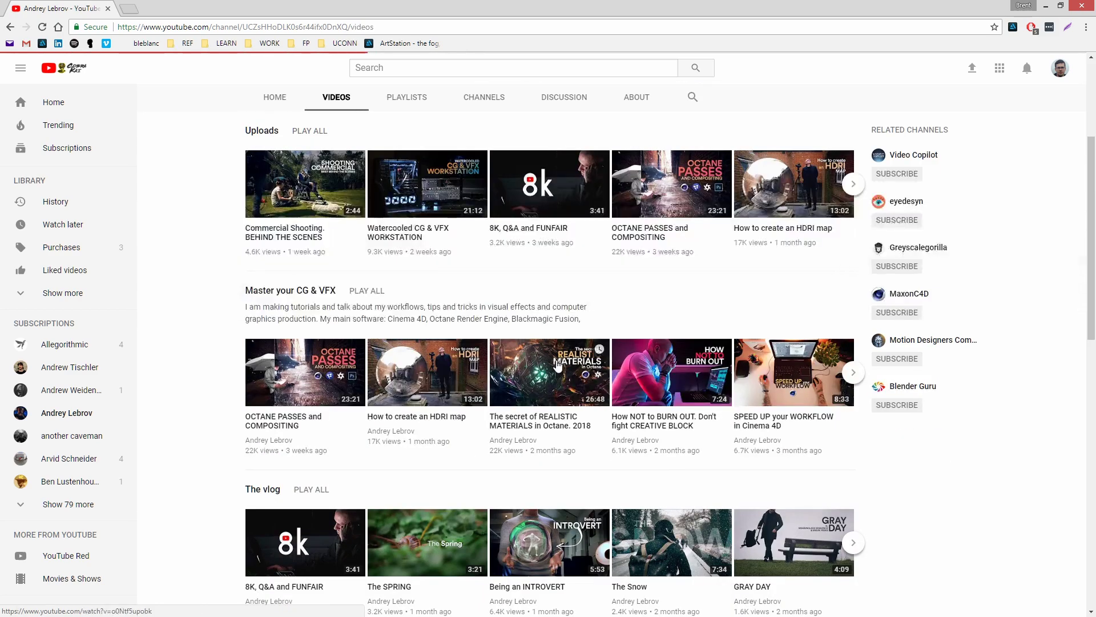
scroll(542, 442, down, 4)
scroll(714, 502, up, 7)
scroll(744, 527, down, 6)
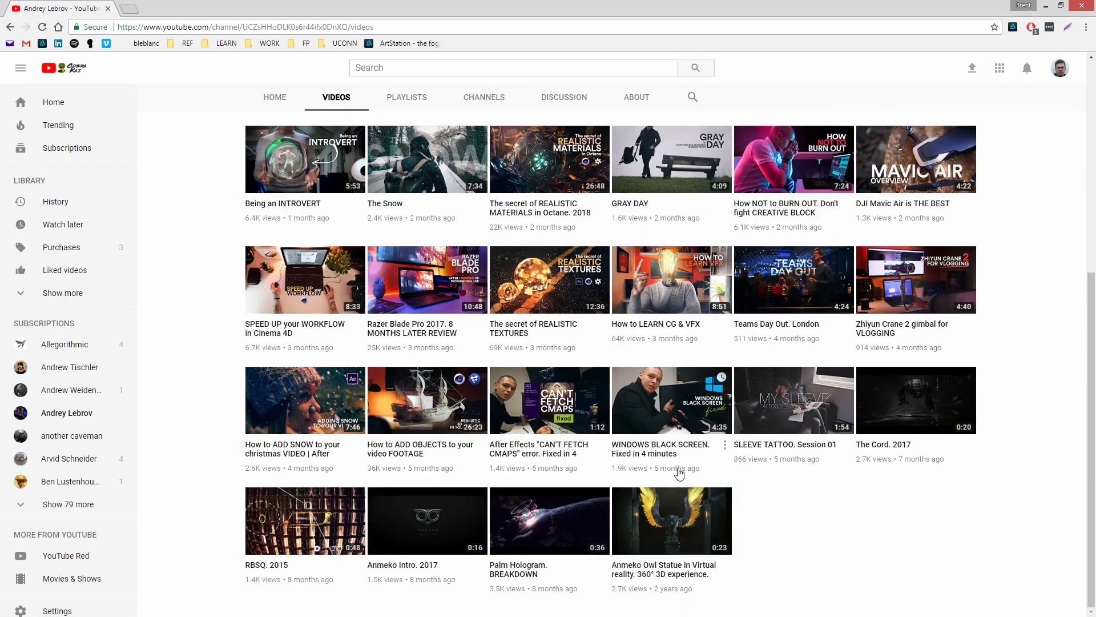
scroll(479, 486, up, 6)
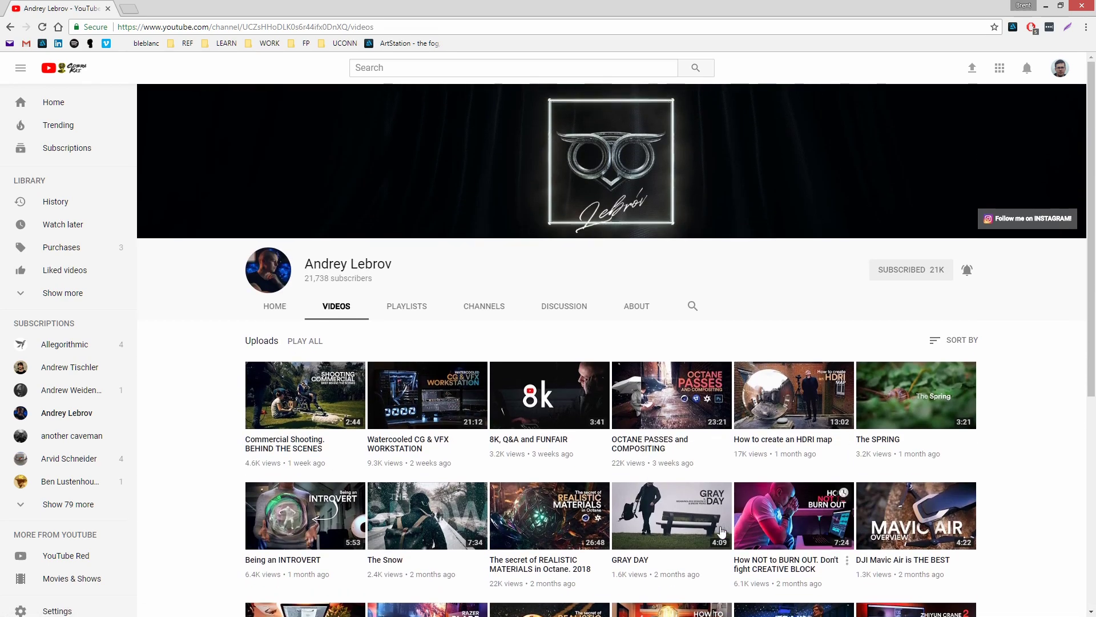
scroll(663, 414, down, 3)
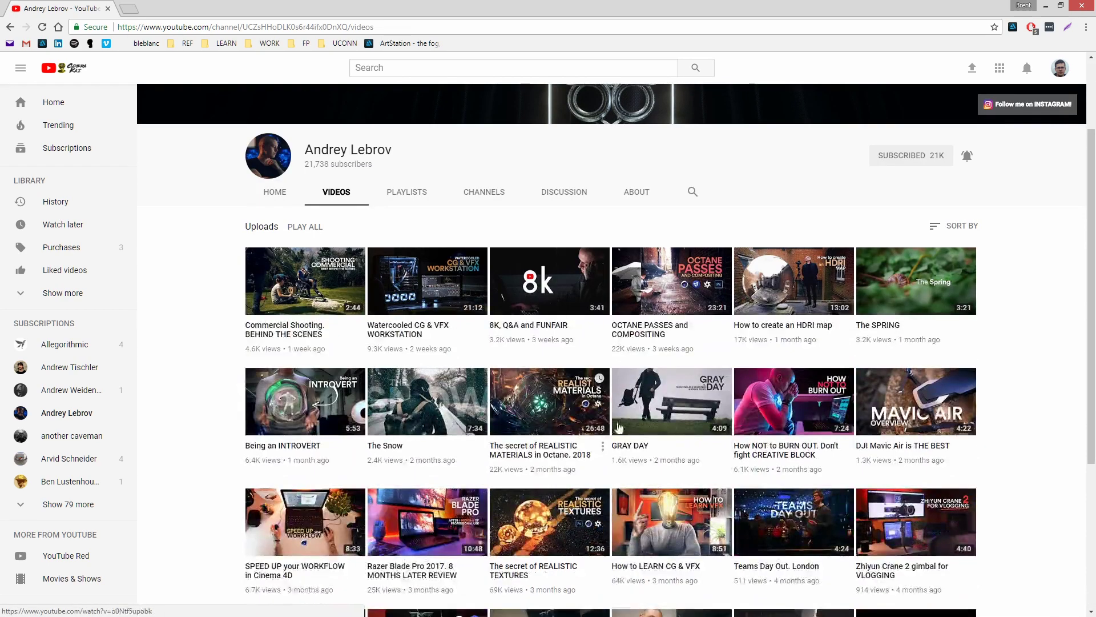
scroll(939, 215, up, 2)
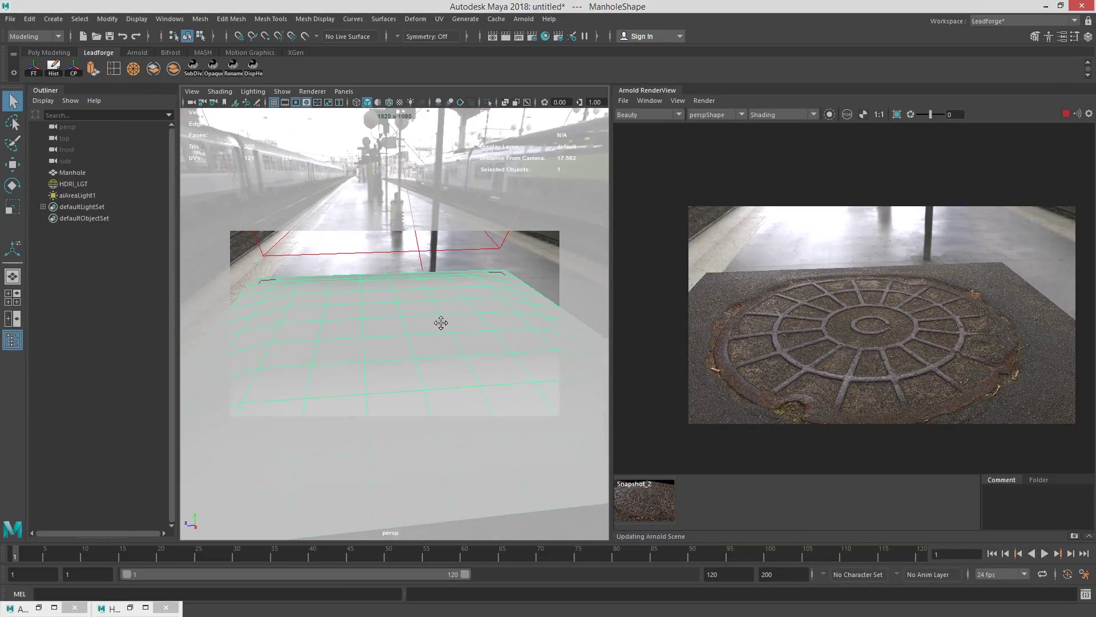
Step: View the manhole from a higher, rotated angle and check its diffuse_direct and specular_direct AOVs, returning the display to Beauty
alt+drag(441, 320, 456, 374)
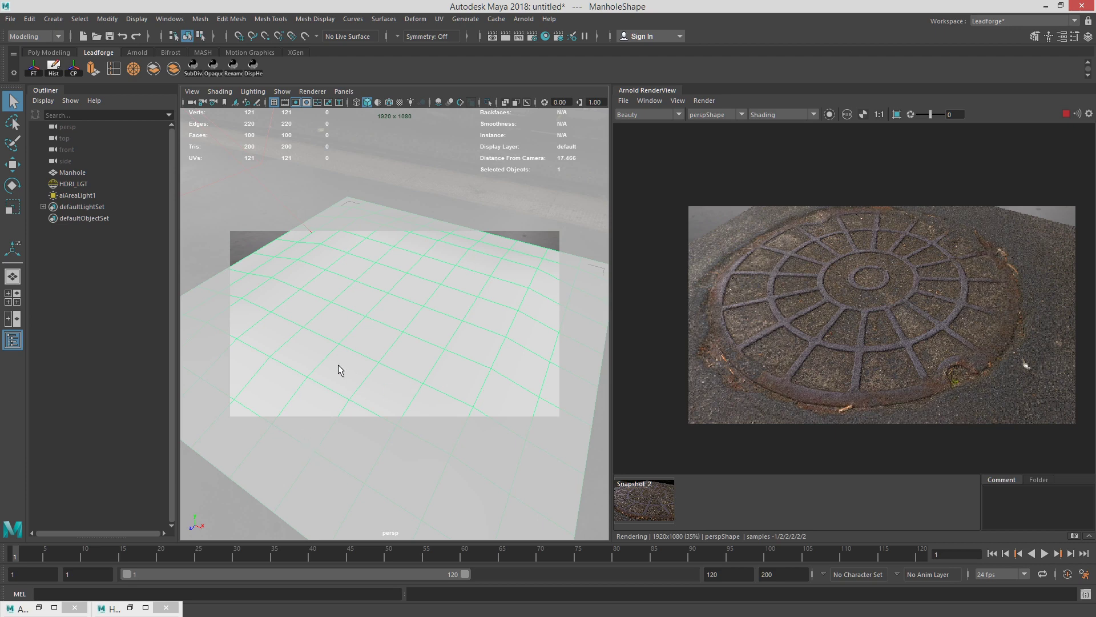
click(637, 115)
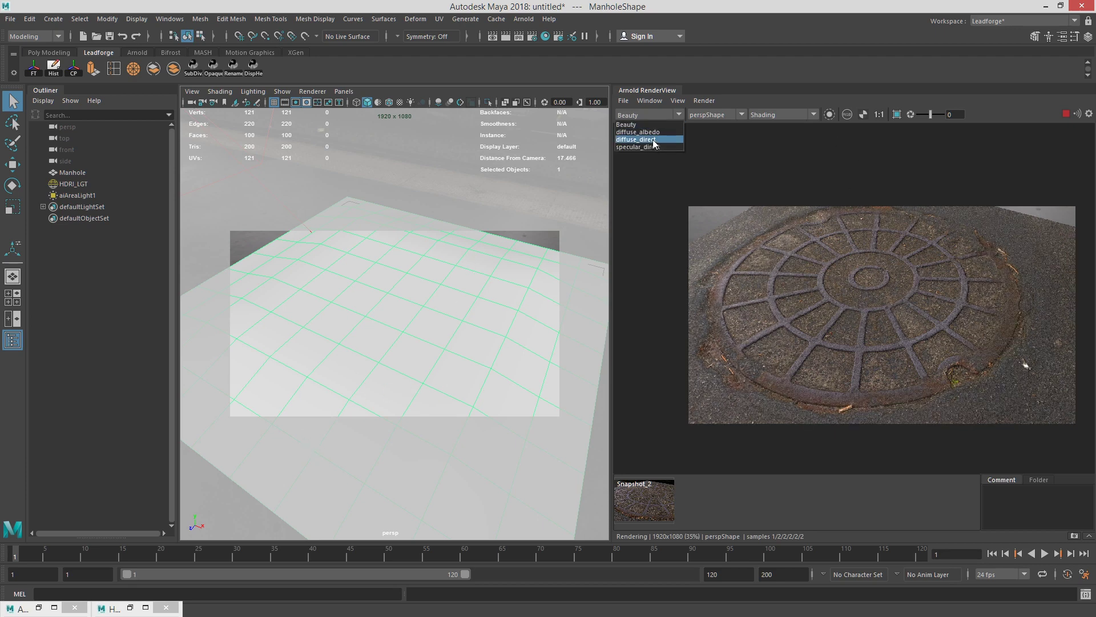
click(654, 142)
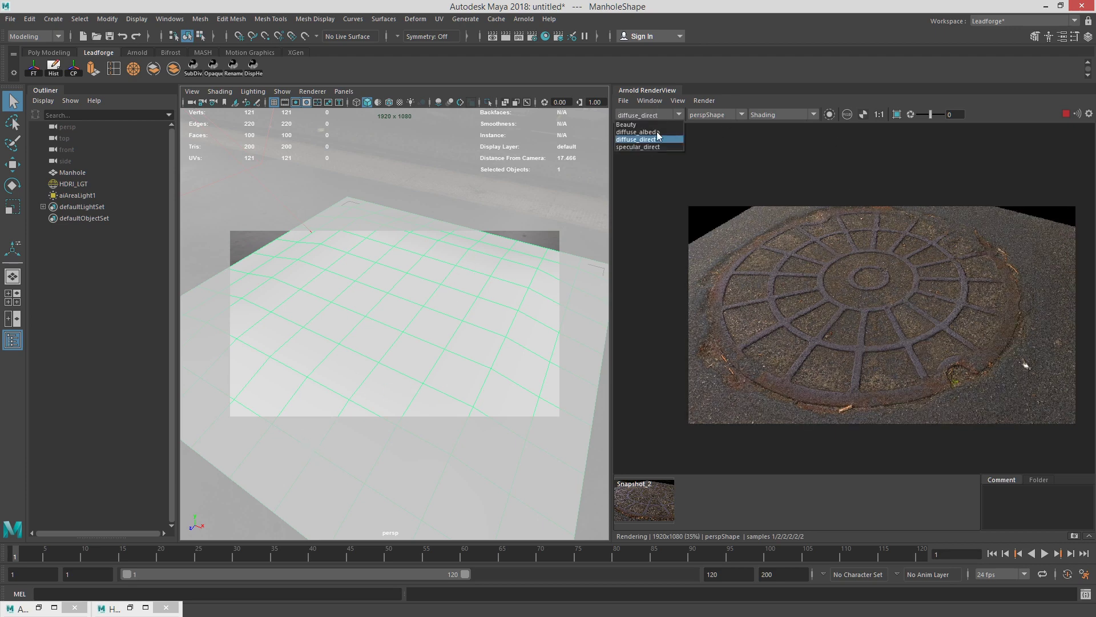
click(655, 147)
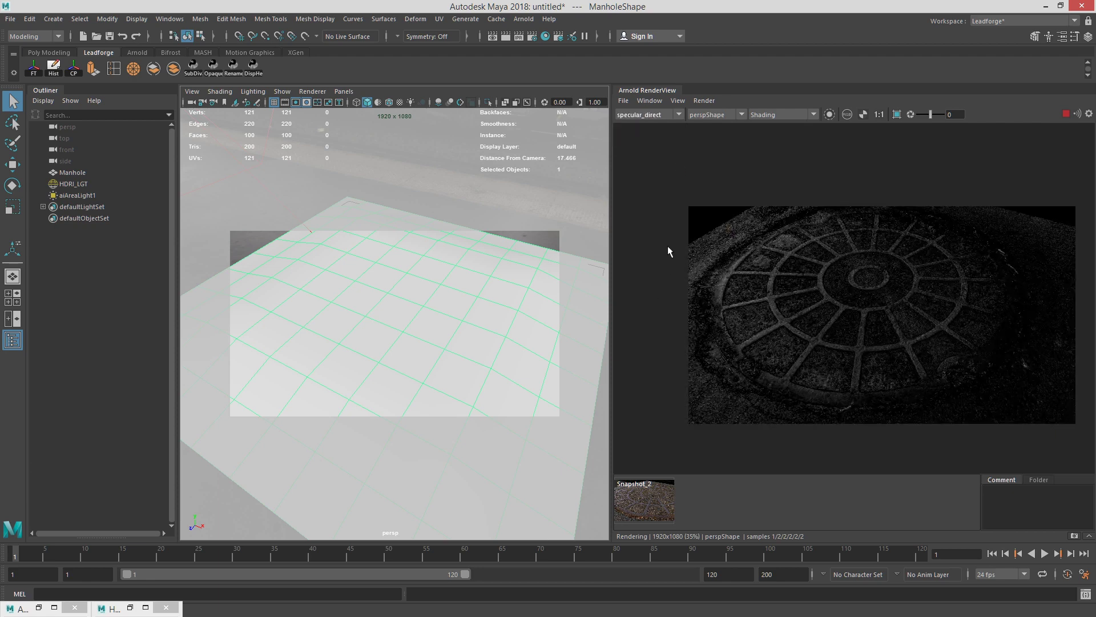
click(652, 114)
click(653, 125)
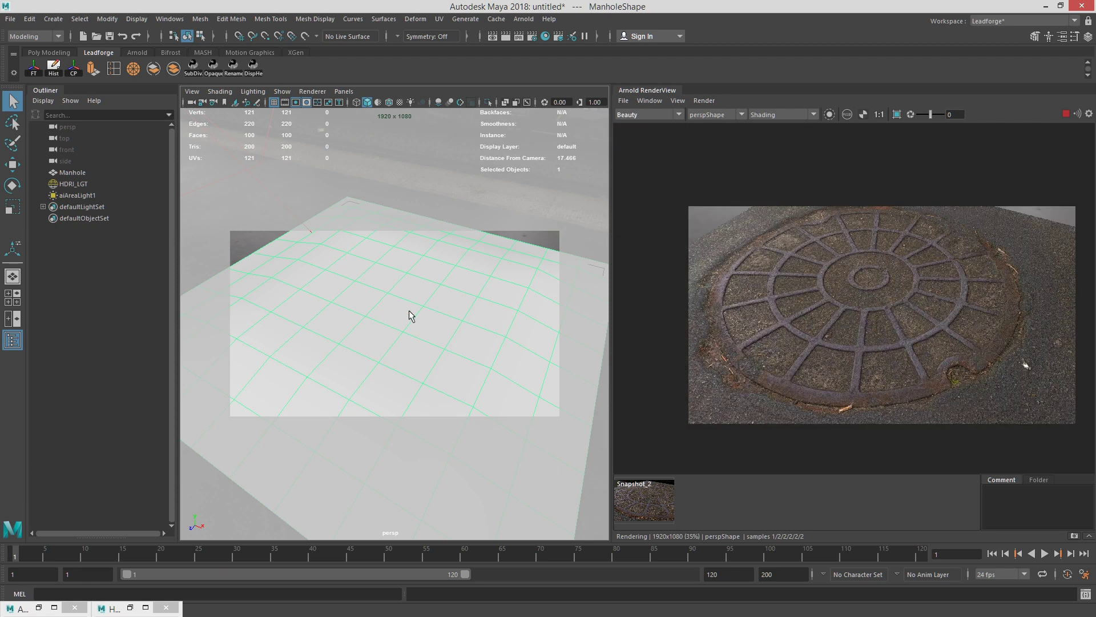
Step: Reframe the perspective camera to inspect the manhole from a slightly lower, turned angle in the live render
alt+drag(402, 318, 485, 312)
alt+middle_drag(517, 333, 474, 291)
alt+drag(474, 292, 466, 291)
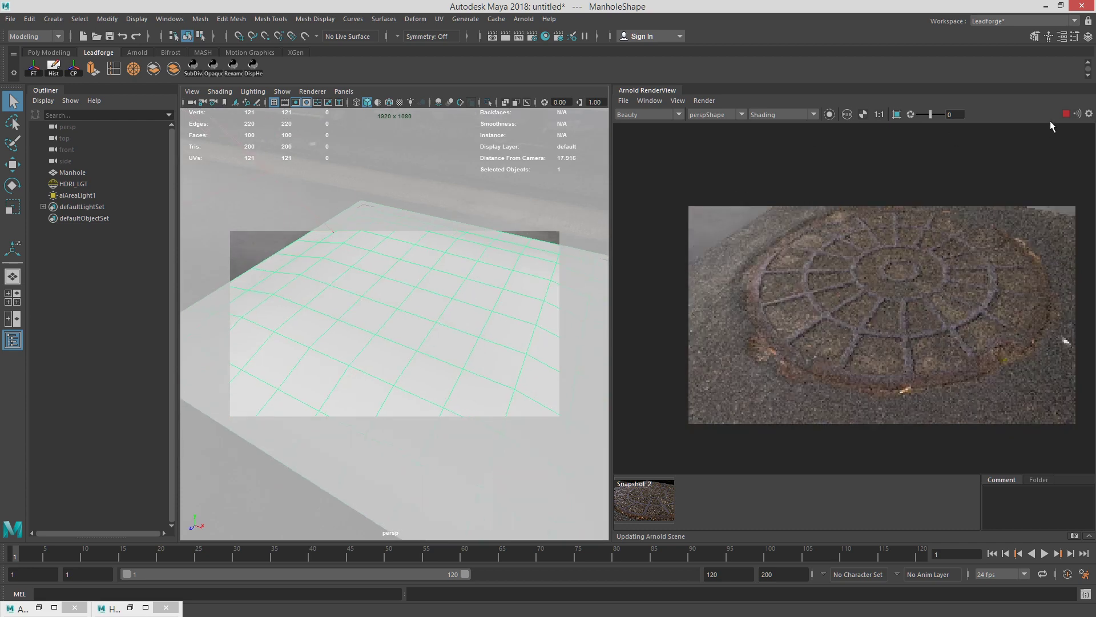